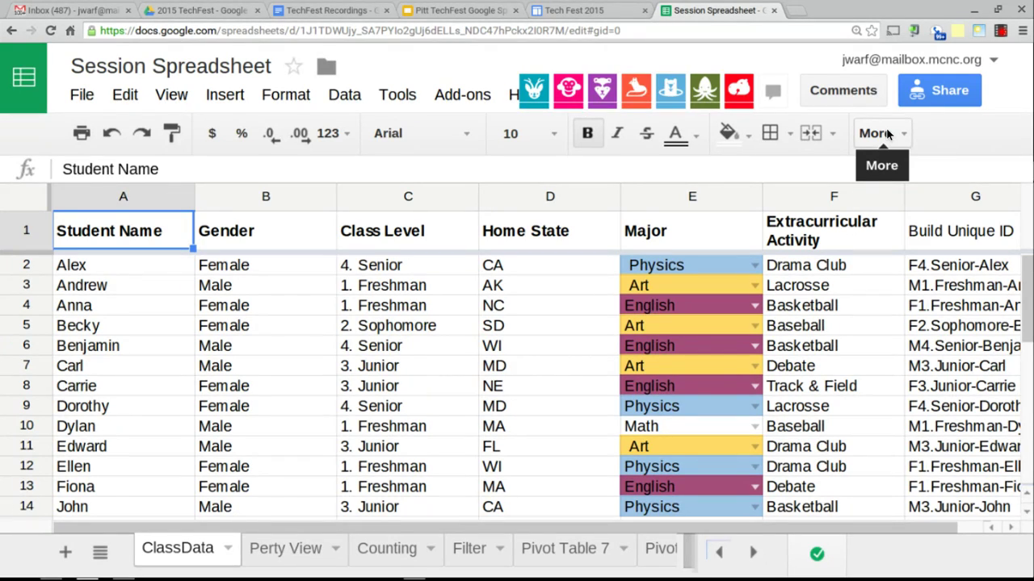
# - Open the complete Google Sheets function reference from the Functions (Σ) menu's More functions entry
pyautogui.click(887, 134)
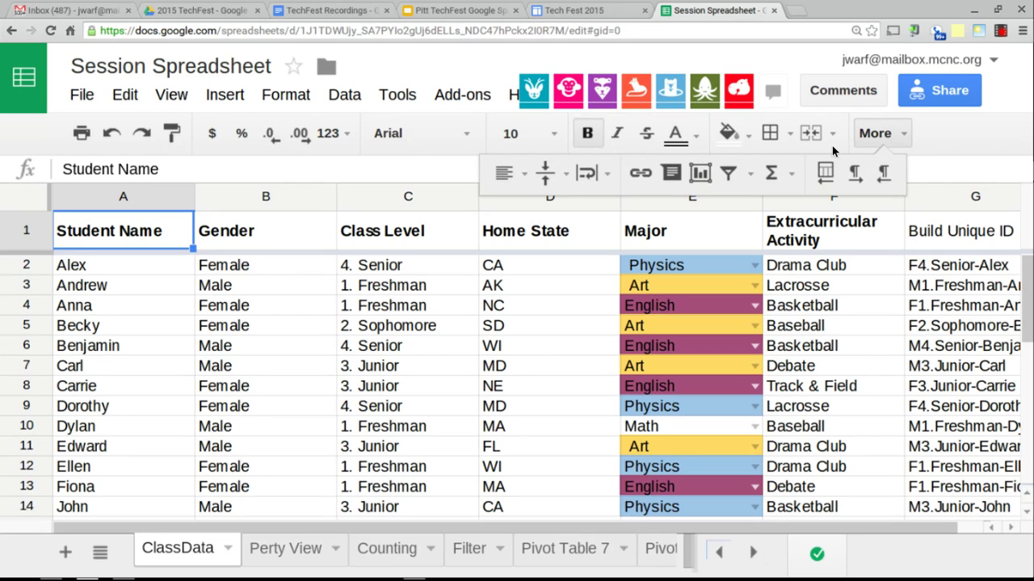
pyautogui.click(772, 175)
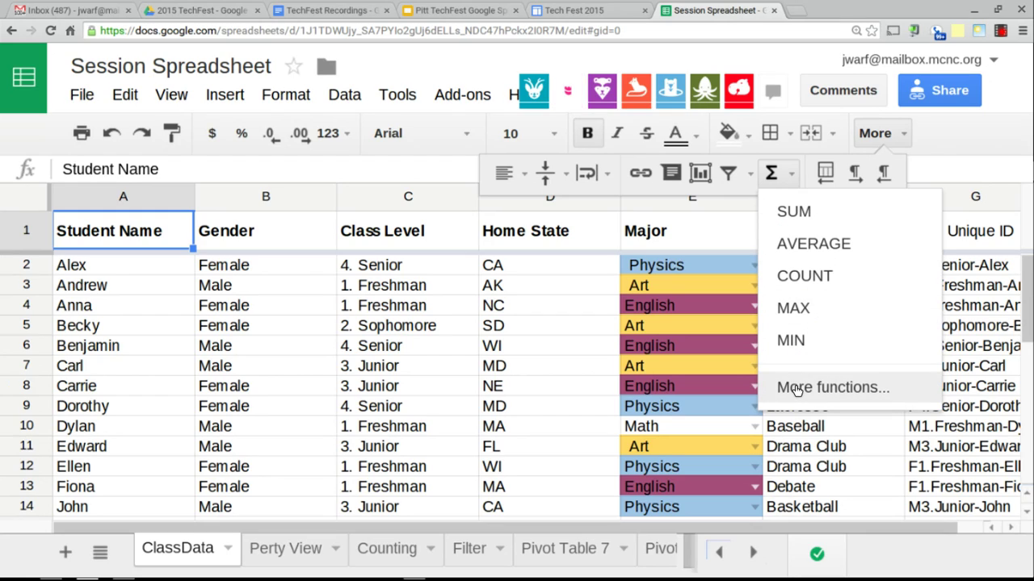
pyautogui.click(796, 388)
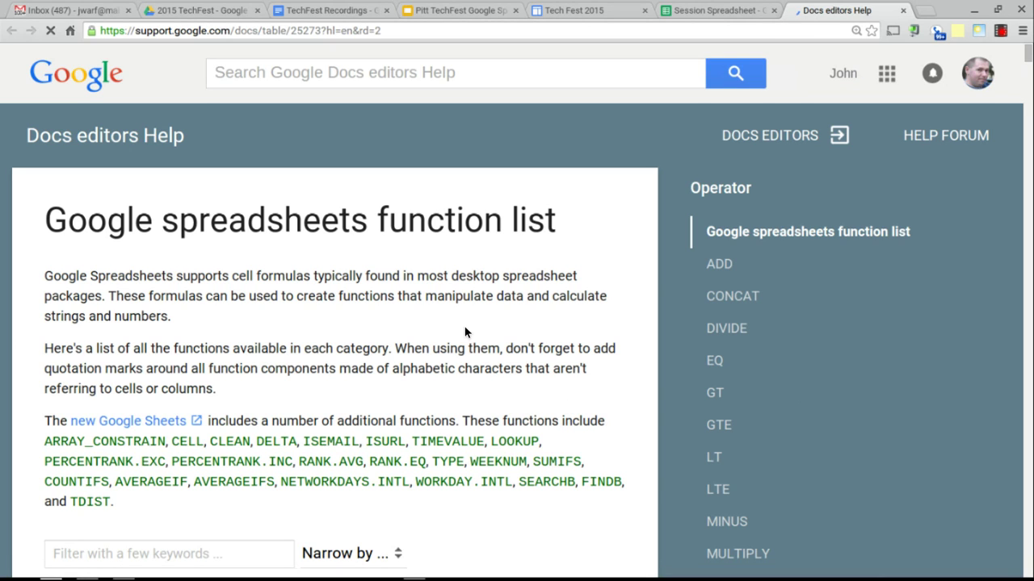
# - Filter the help function list for 'count', browse the matching functions, then close the help tab
pyautogui.scroll(-1, 464, 331)
pyautogui.scroll(-4, 464, 331)
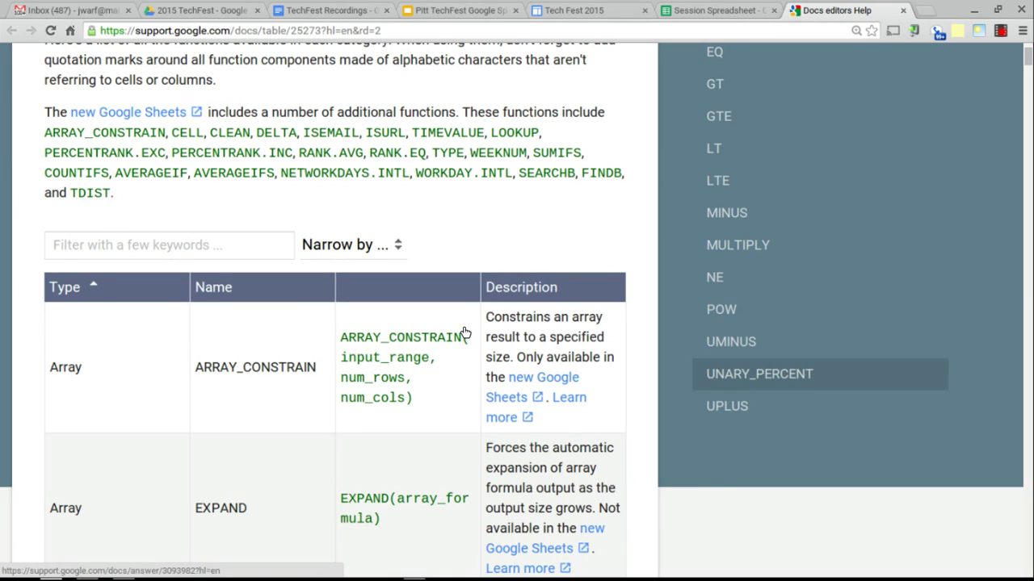
pyautogui.click(127, 250)
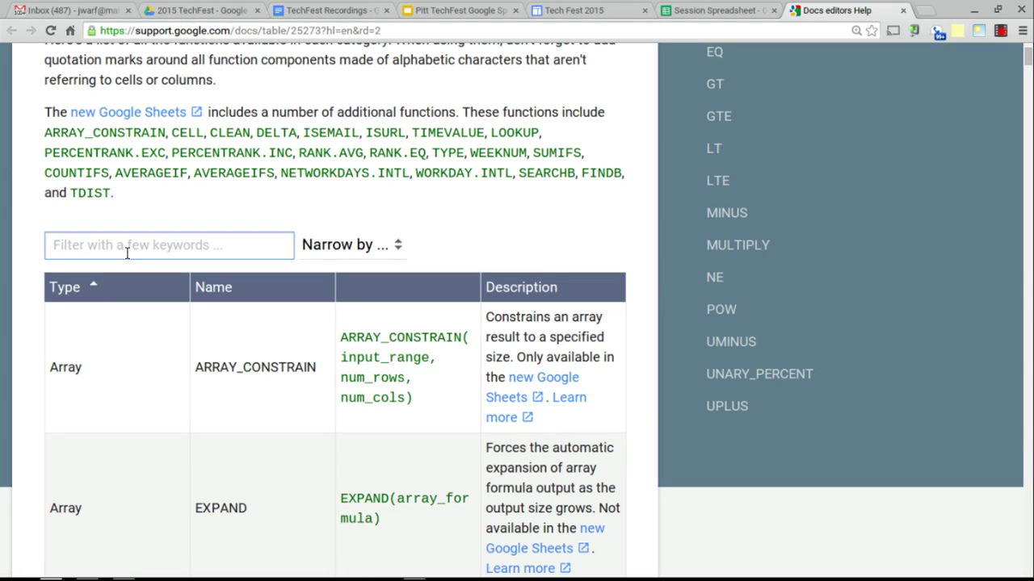
pyautogui.write('count')
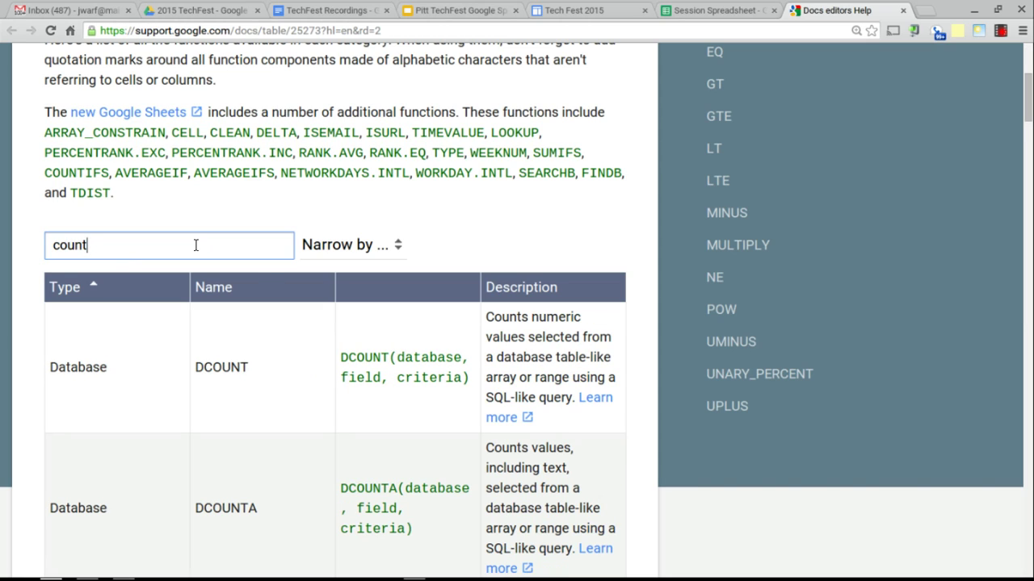
pyautogui.scroll(-2, 302, 289)
pyautogui.scroll(-7, 303, 293)
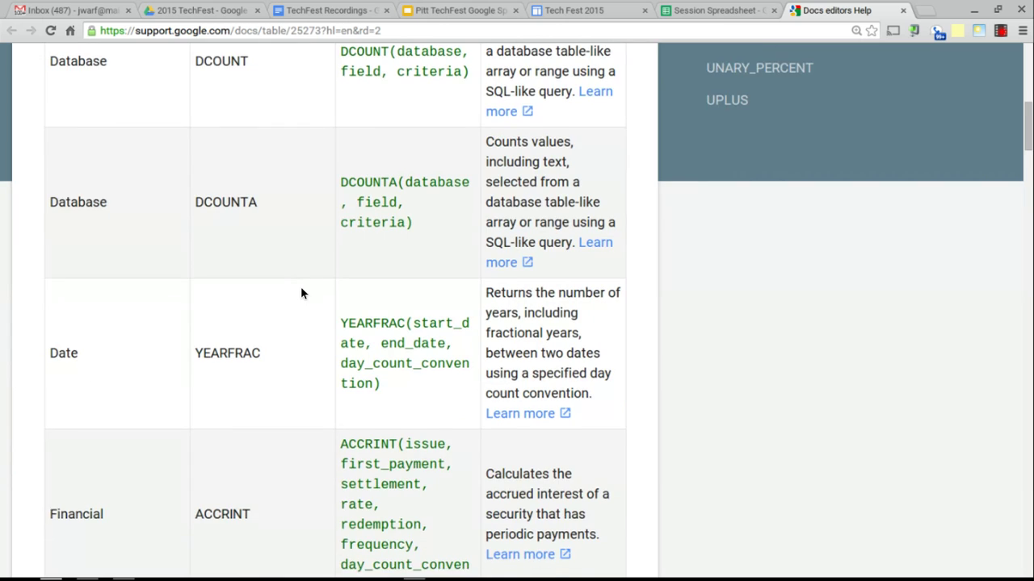
pyautogui.scroll(-10, 301, 294)
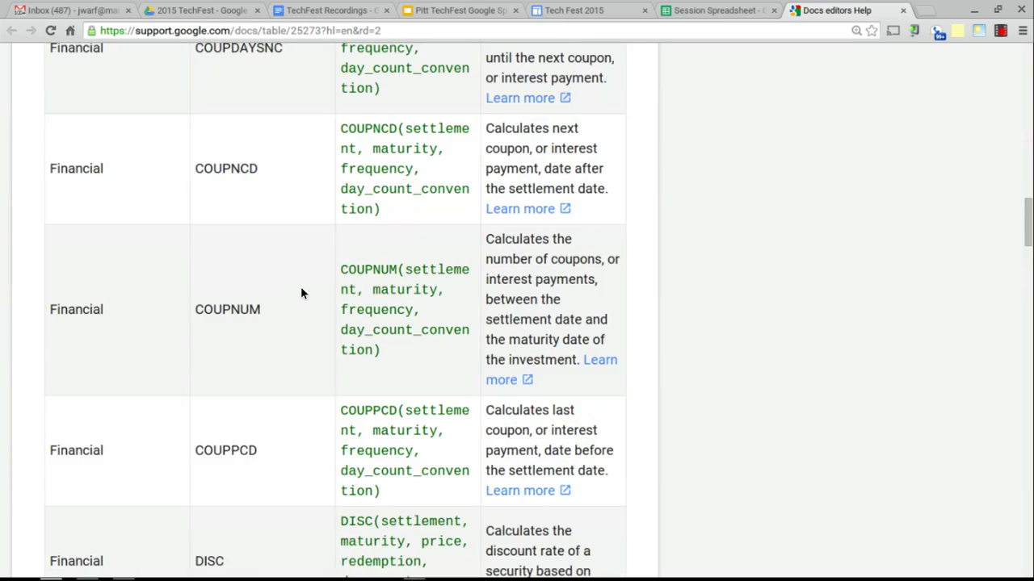
pyautogui.scroll(-2, 301, 287)
pyautogui.scroll(20, 300, 286)
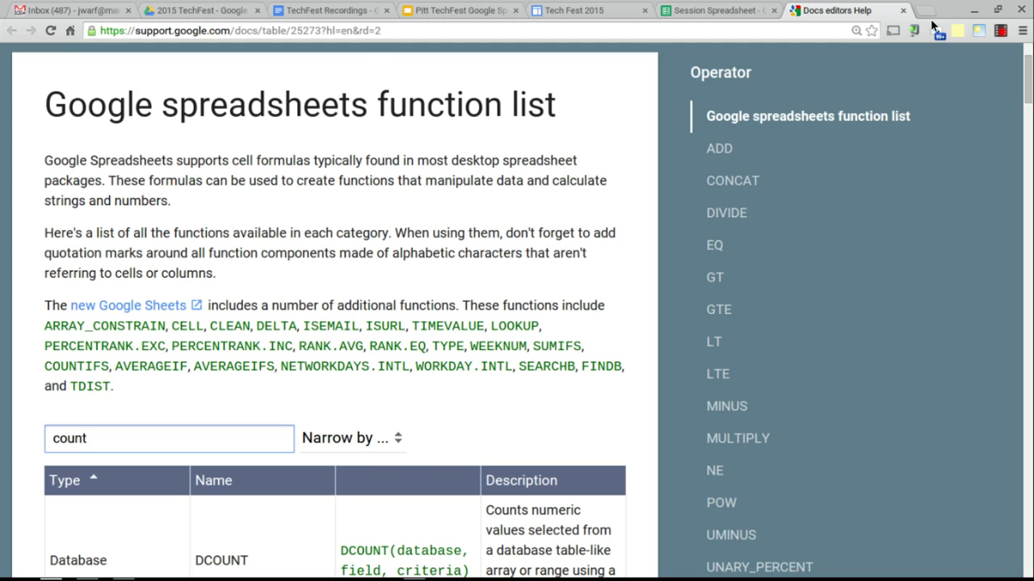
pyautogui.click(903, 10)
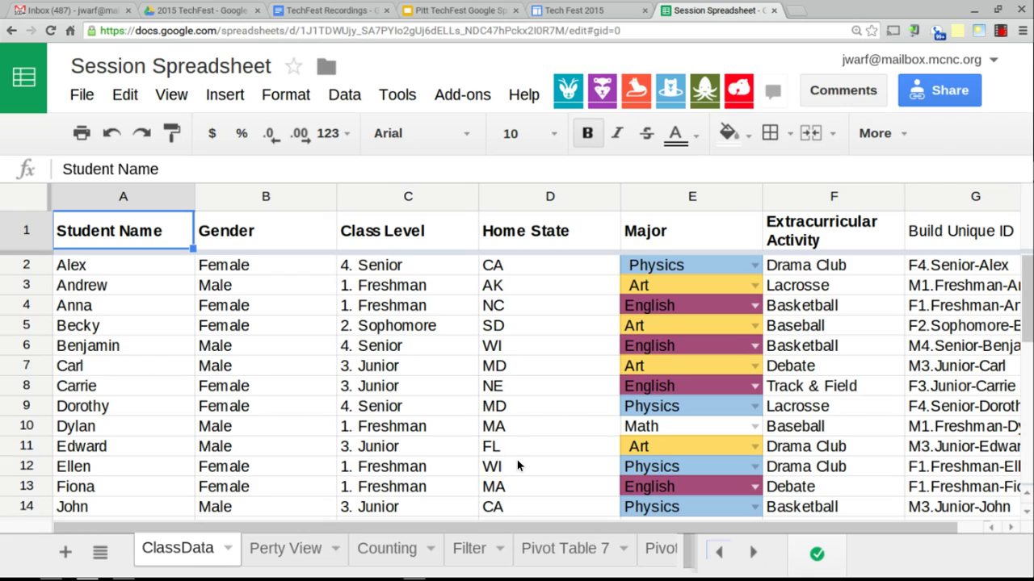
# - Switch from ClassData to the Counting sheet with the major and class-level counts
pyautogui.hscroll(1, 541, 451)
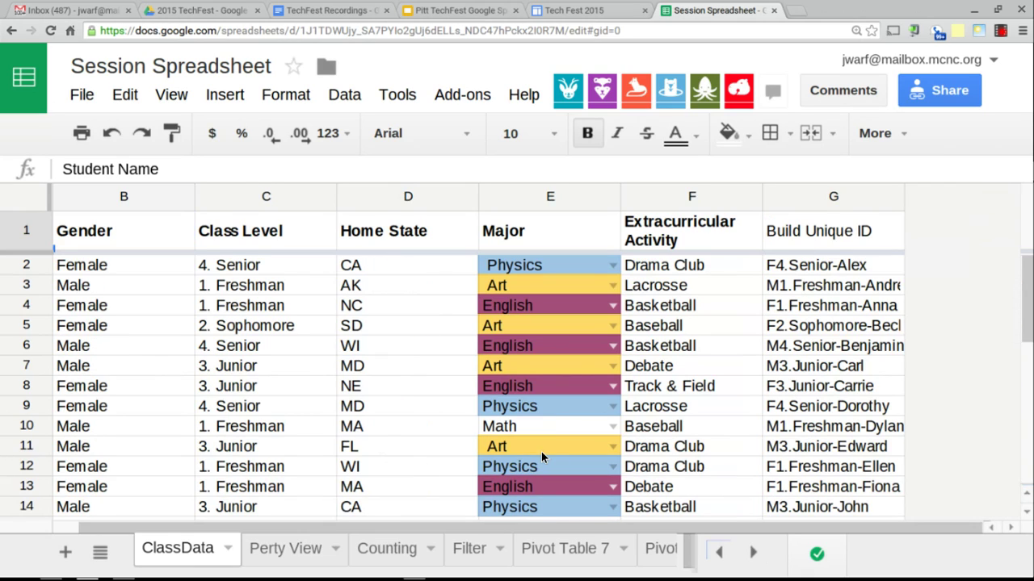
pyautogui.hscroll(-1, 541, 451)
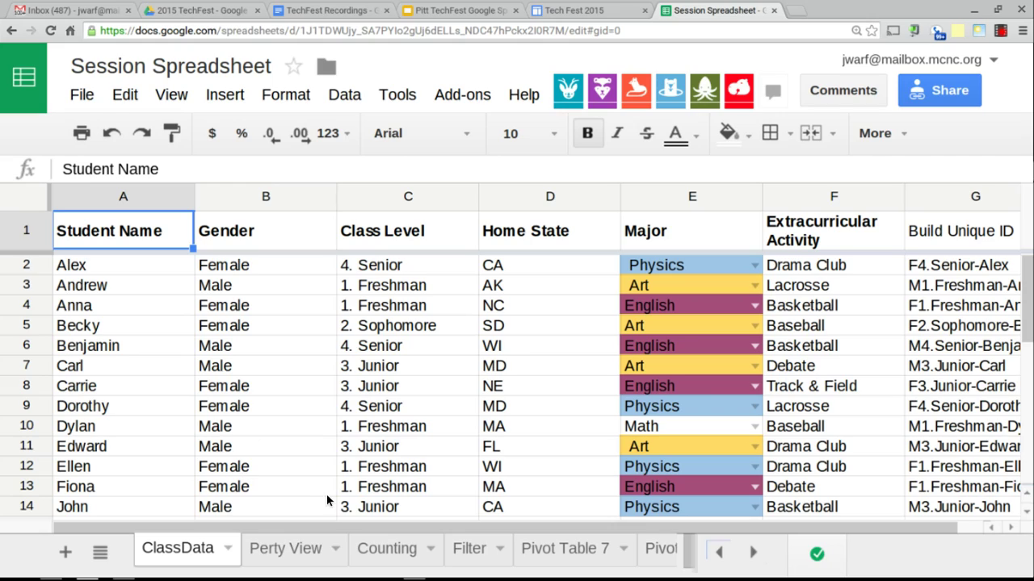
pyautogui.click(386, 549)
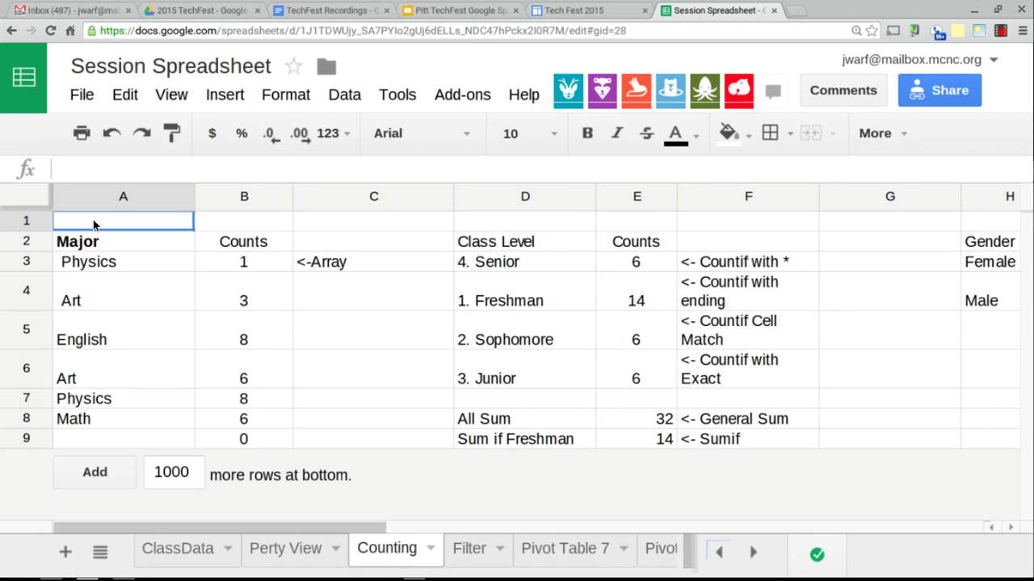
# - Inspect the UNIQUE formula in A2 and the Physics and Art entries, then return to ClassData
pyautogui.click(84, 103)
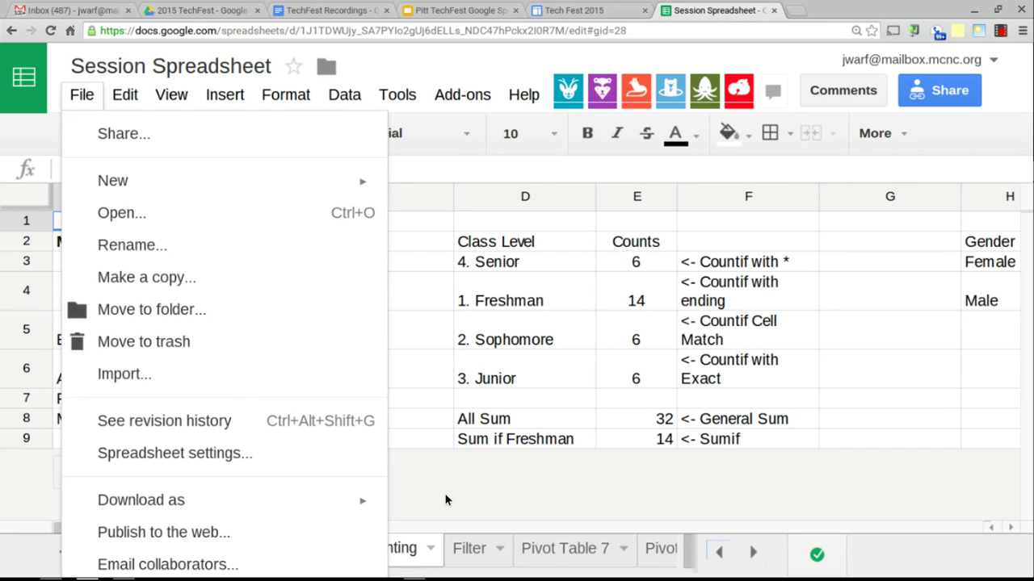
pyautogui.click(479, 502)
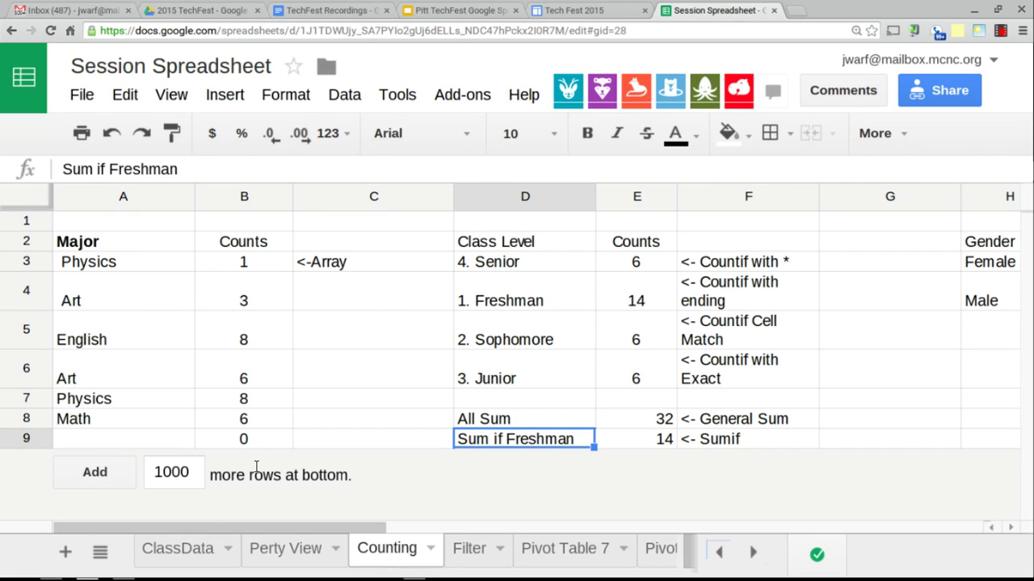
pyautogui.click(75, 260)
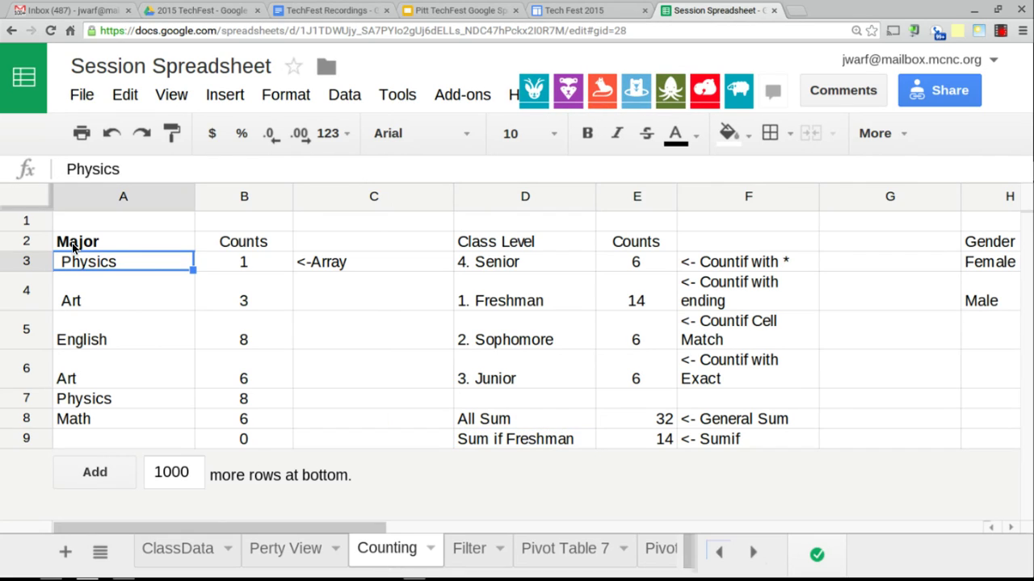
pyautogui.click(73, 244)
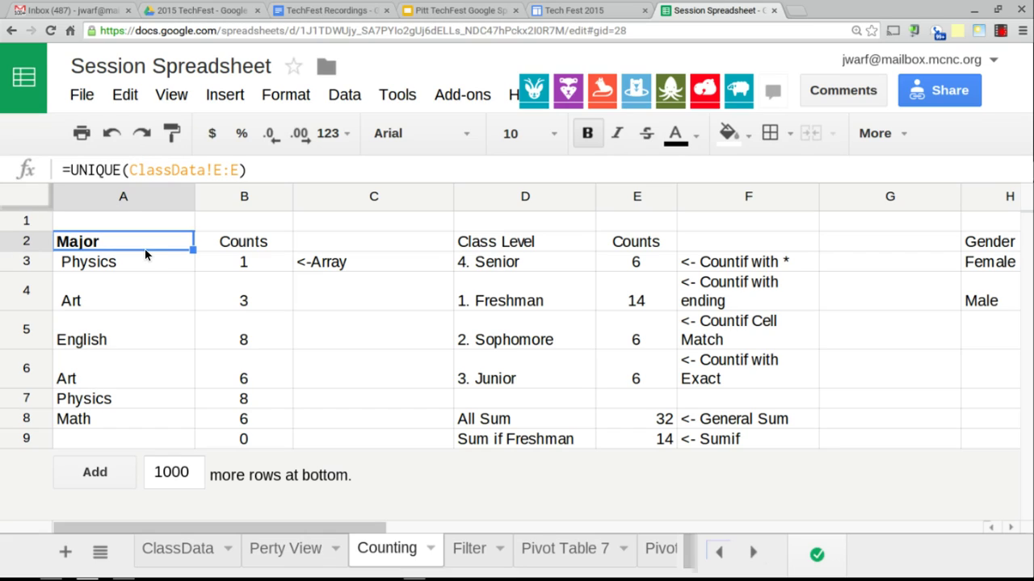
pyautogui.click(81, 298)
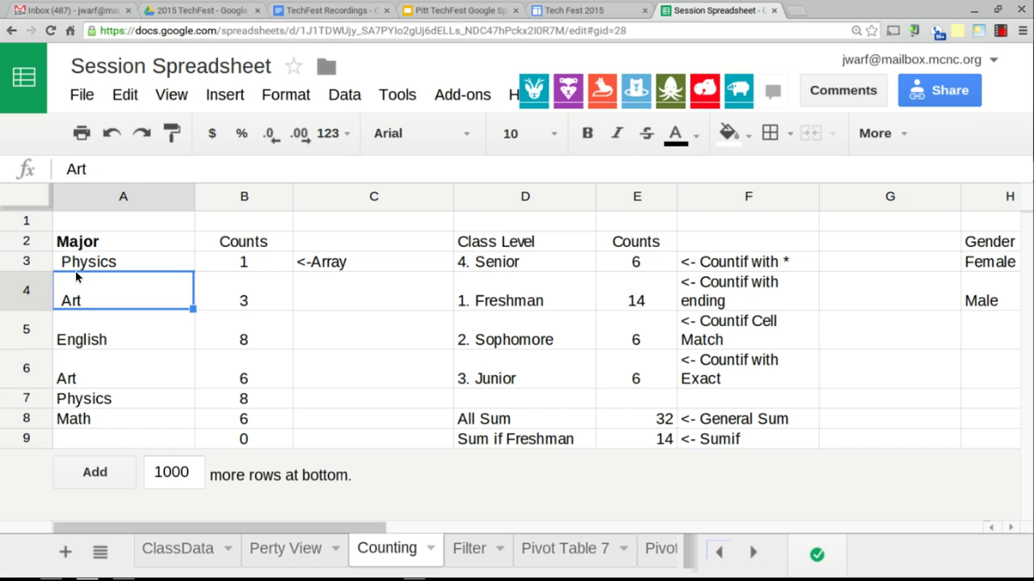
pyautogui.click(182, 555)
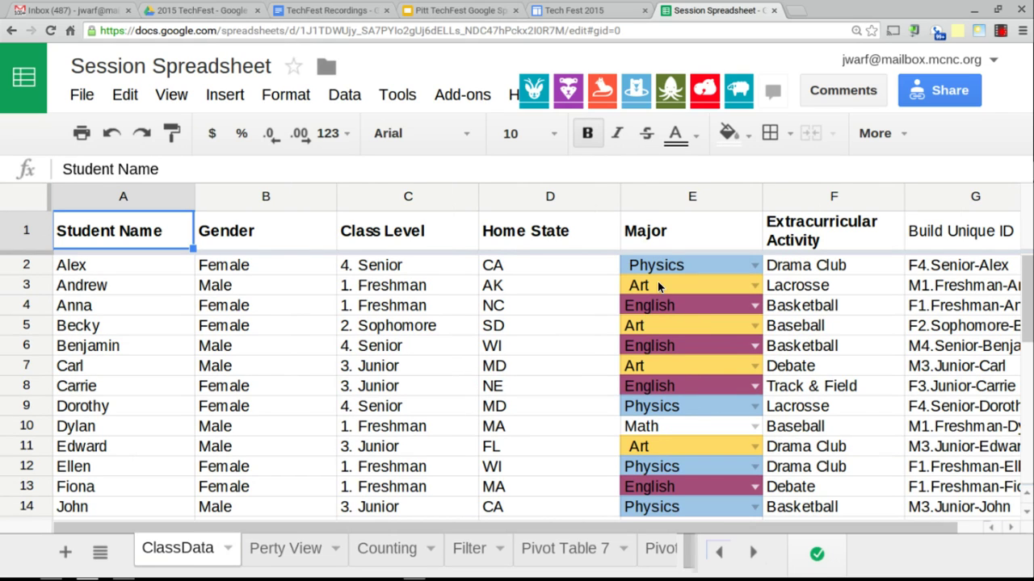
pyautogui.click(668, 269)
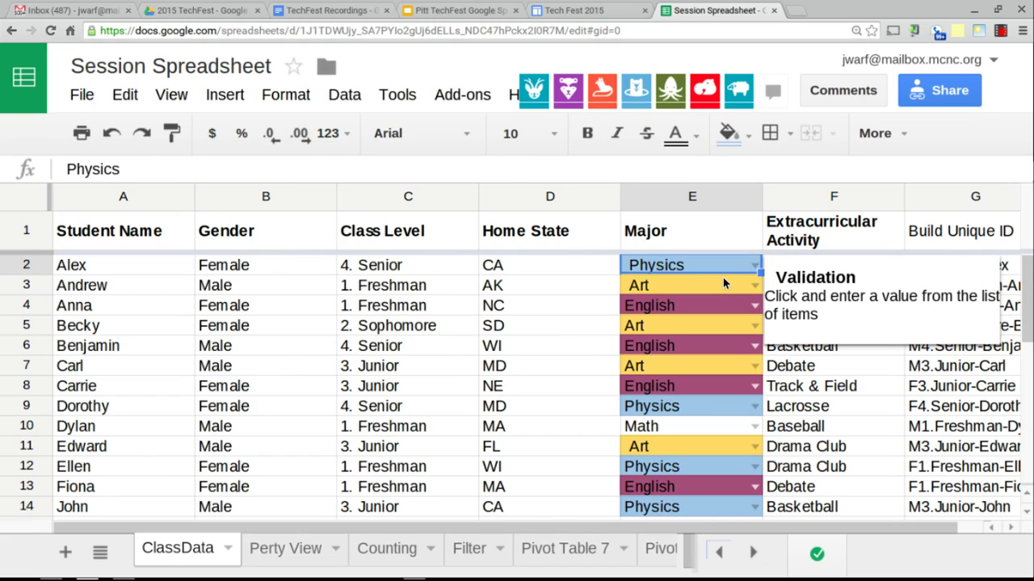
pyautogui.click(756, 266)
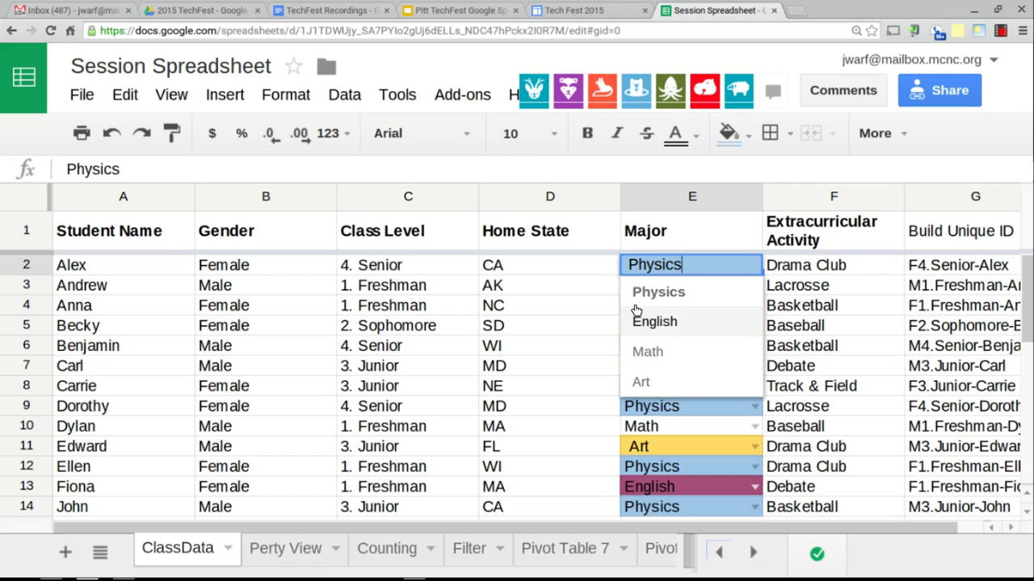
pyautogui.press('Up')
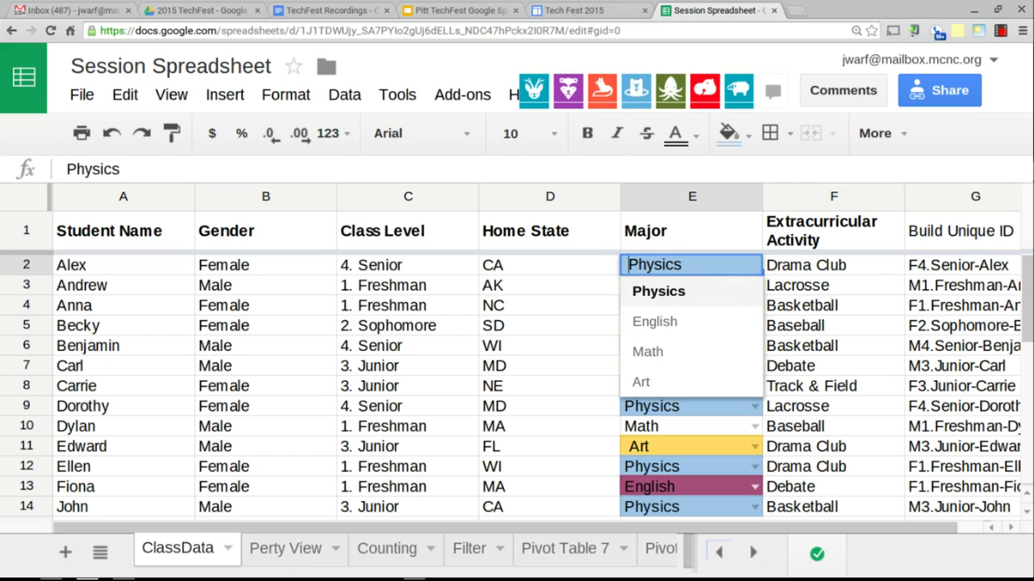
pyautogui.press('Return')
pyautogui.press('Return')
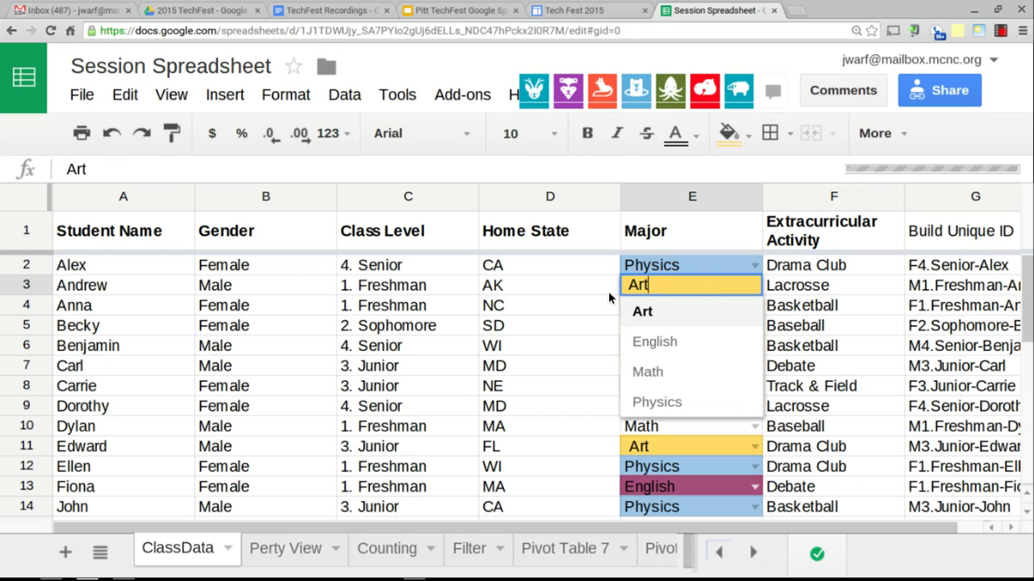
pyautogui.press('Home')
pyautogui.press('Return')
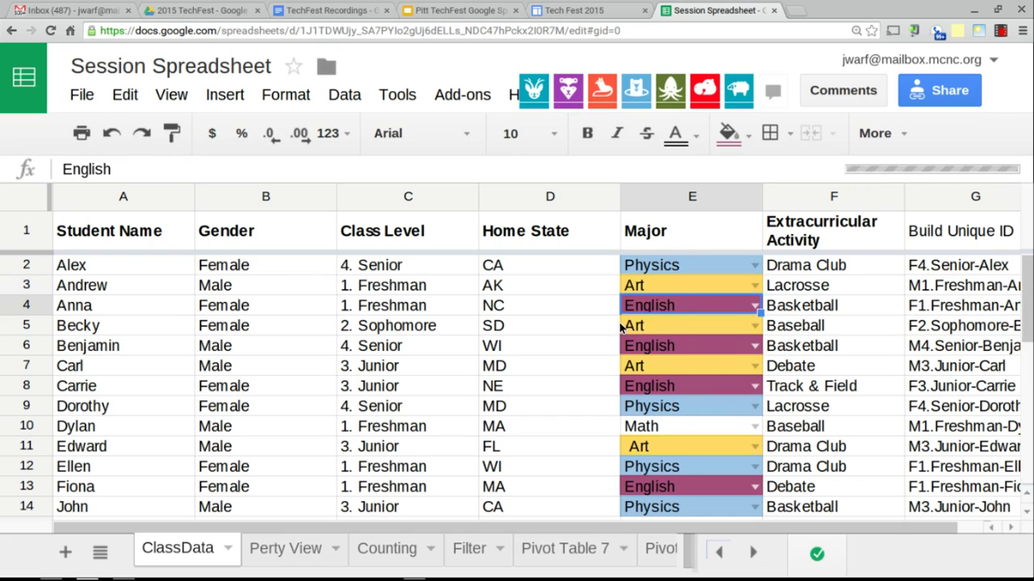
pyautogui.click(650, 447)
pyautogui.doubleClick(631, 429)
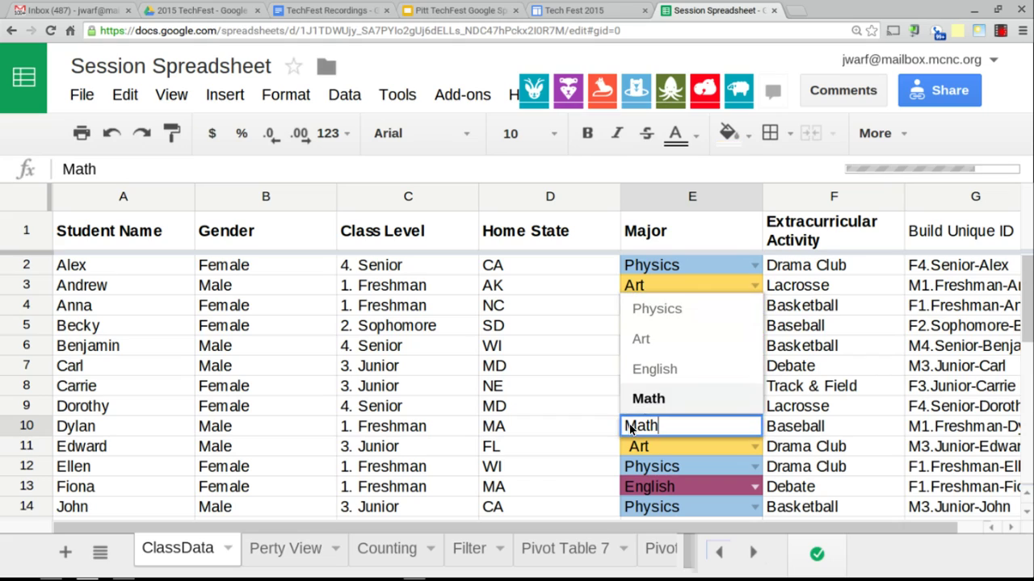
pyautogui.press('Return')
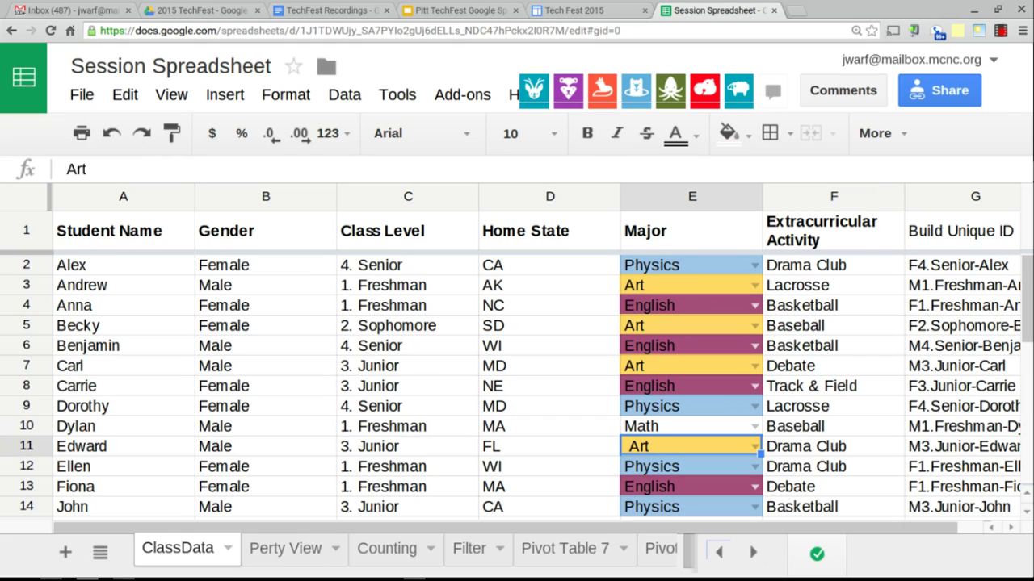
pyautogui.doubleClick(631, 449)
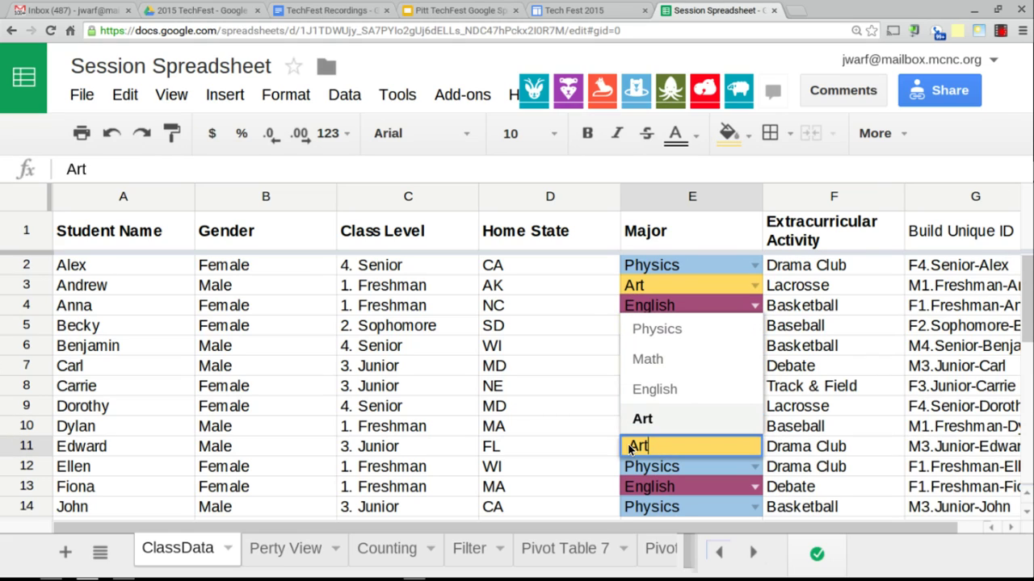
pyautogui.press('Return')
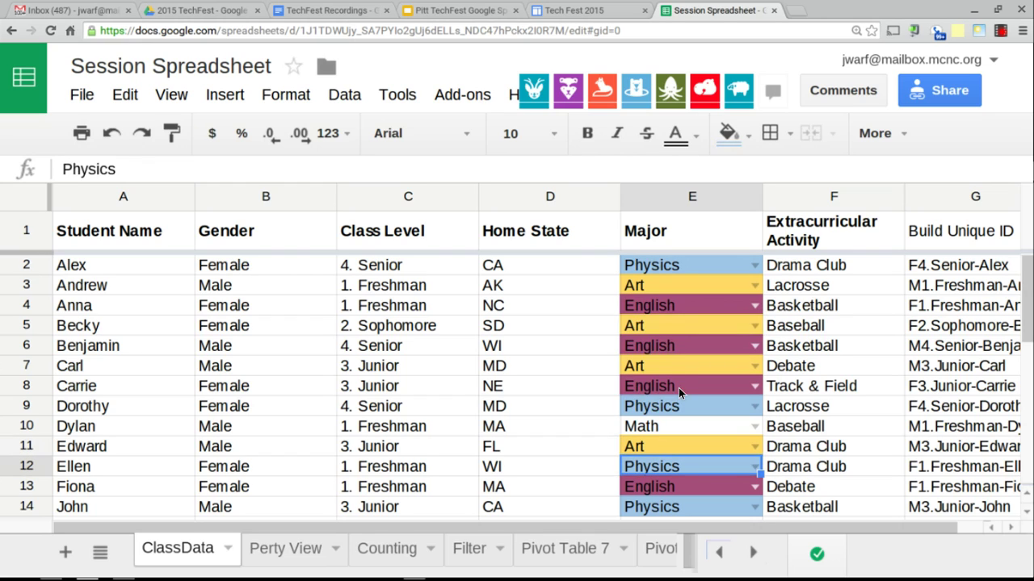
pyautogui.scroll(-5, 682, 374)
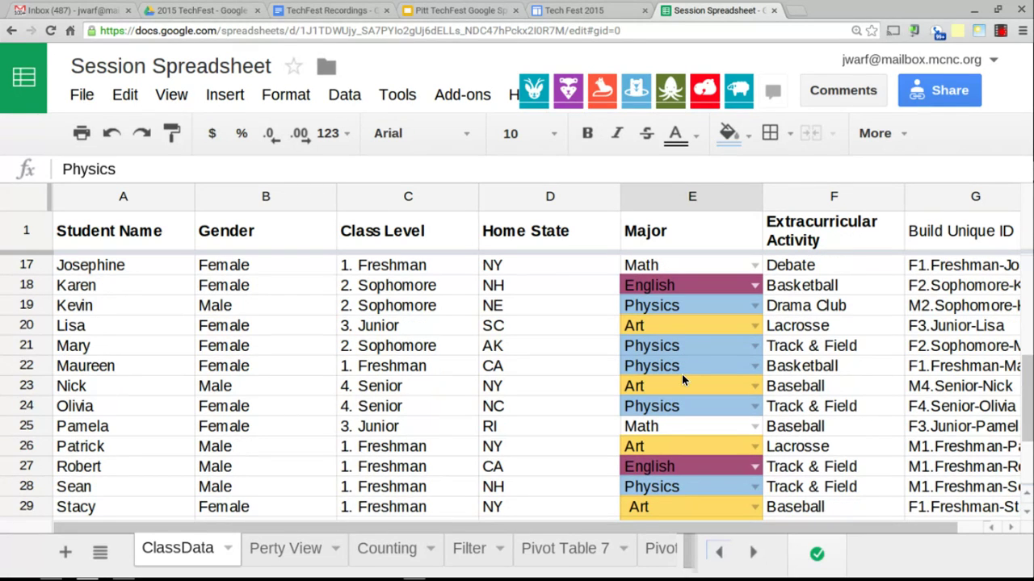
pyautogui.scroll(5, 681, 374)
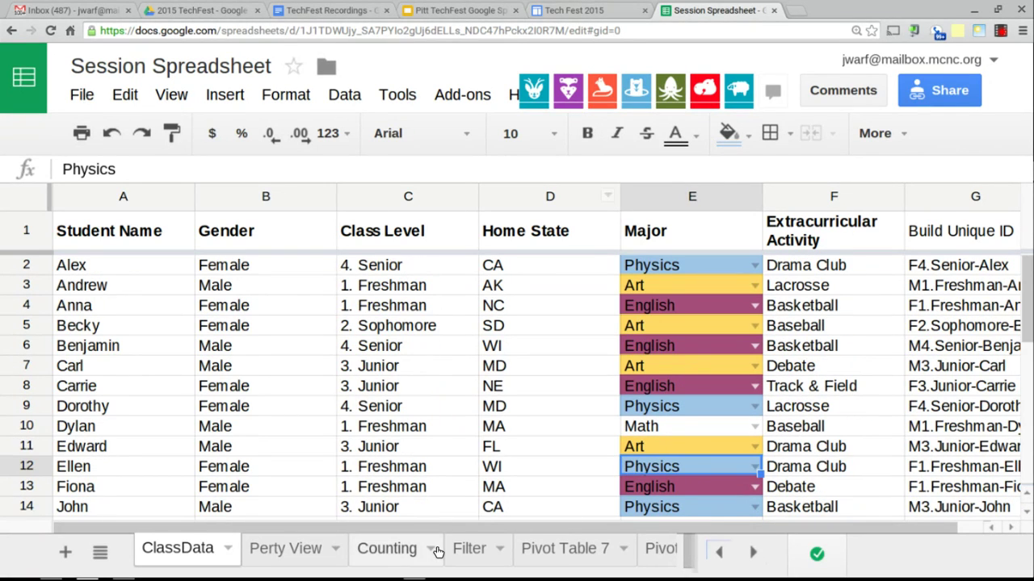
# - On the Counting sheet, view A2's UNIQUE formula and zoom the page in
pyautogui.click(387, 549)
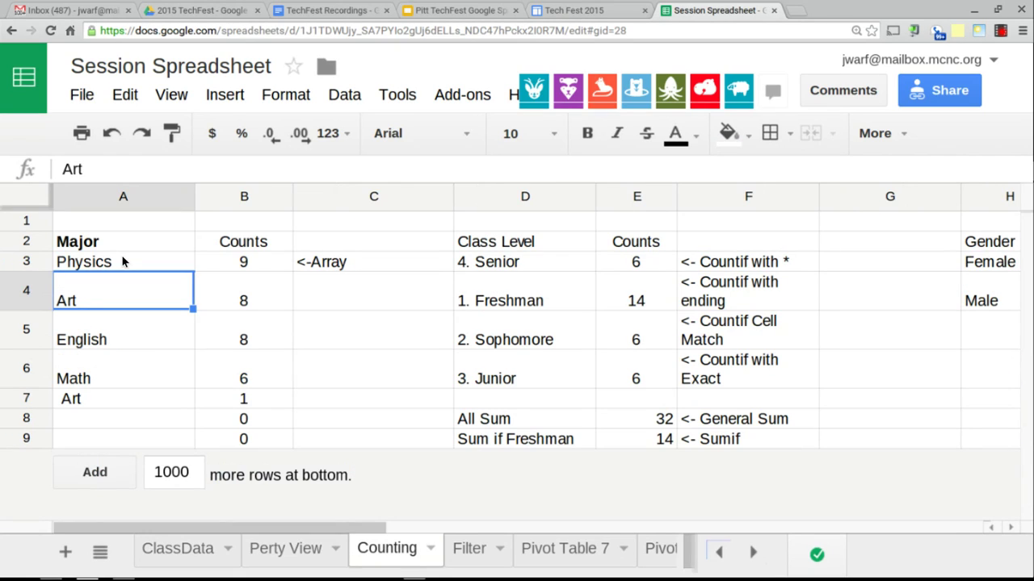
pyautogui.click(93, 240)
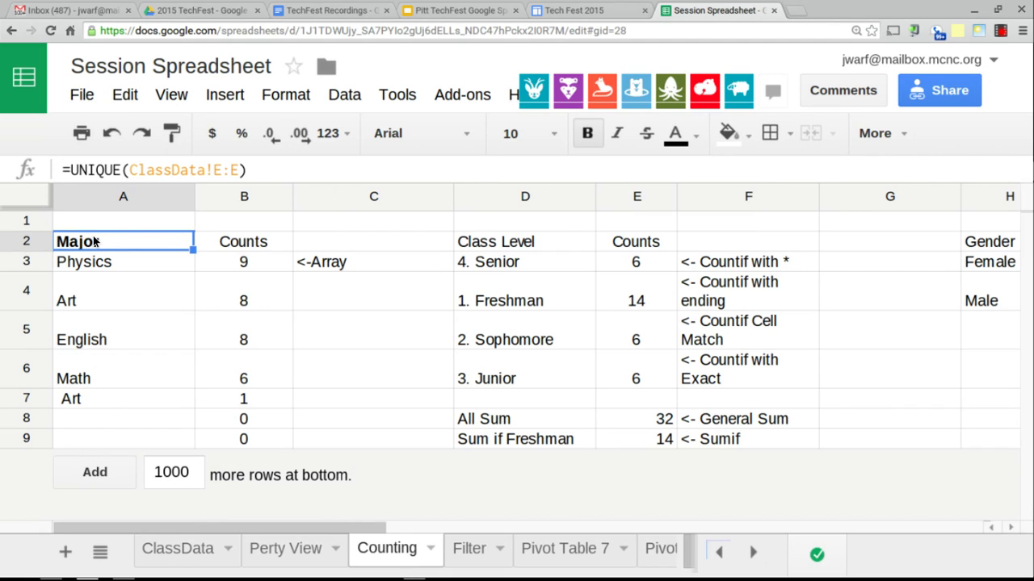
pyautogui.hotkey('ctrl', '+')
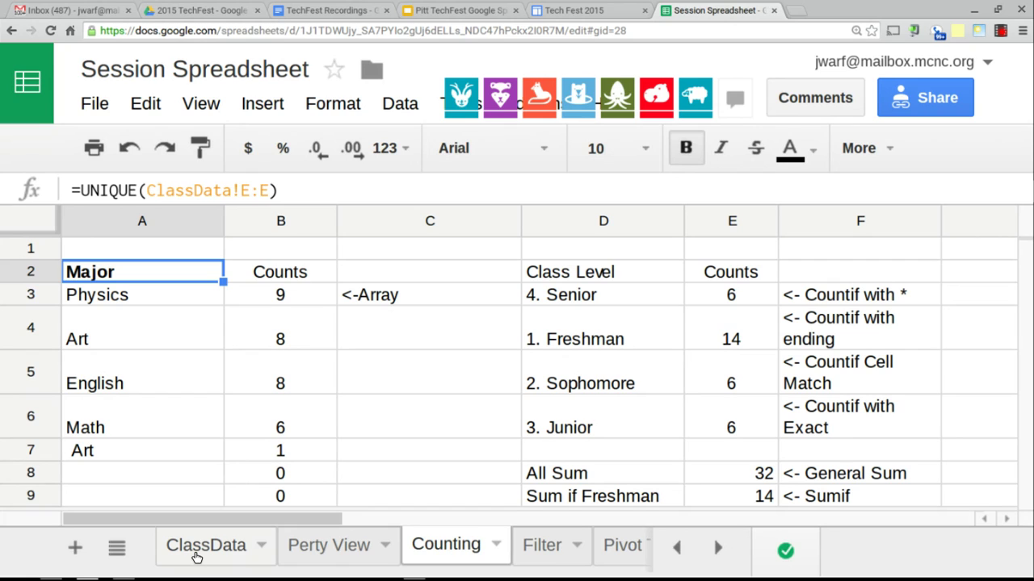
# - Rename the ClassData sheet to 'Class Data'
pyautogui.click(250, 554)
pyautogui.click(258, 545)
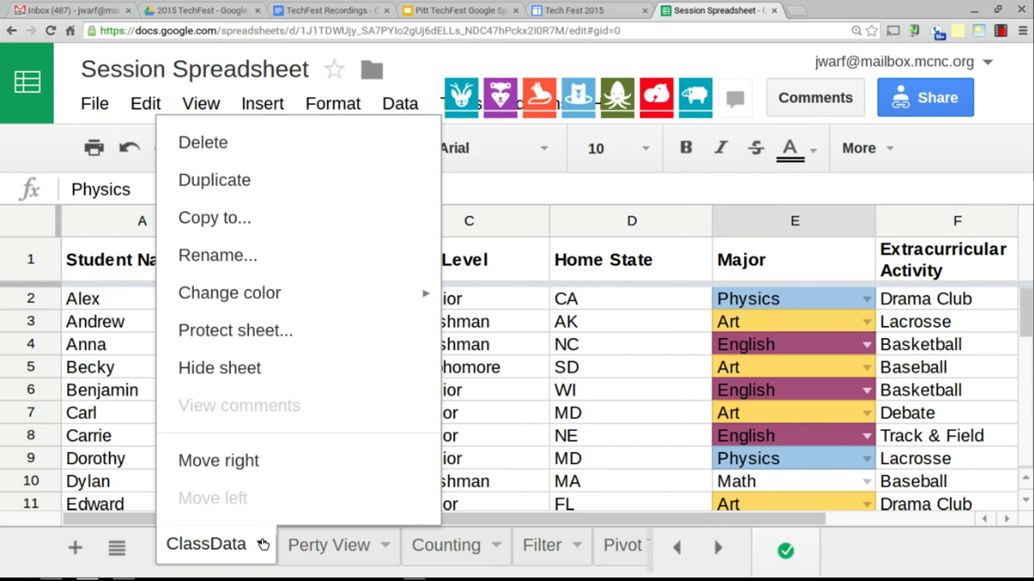
pyautogui.click(204, 261)
pyautogui.press('Right')
pyautogui.press('Left')
pyautogui.press('Left')
pyautogui.press('Left')
pyautogui.press('Left')
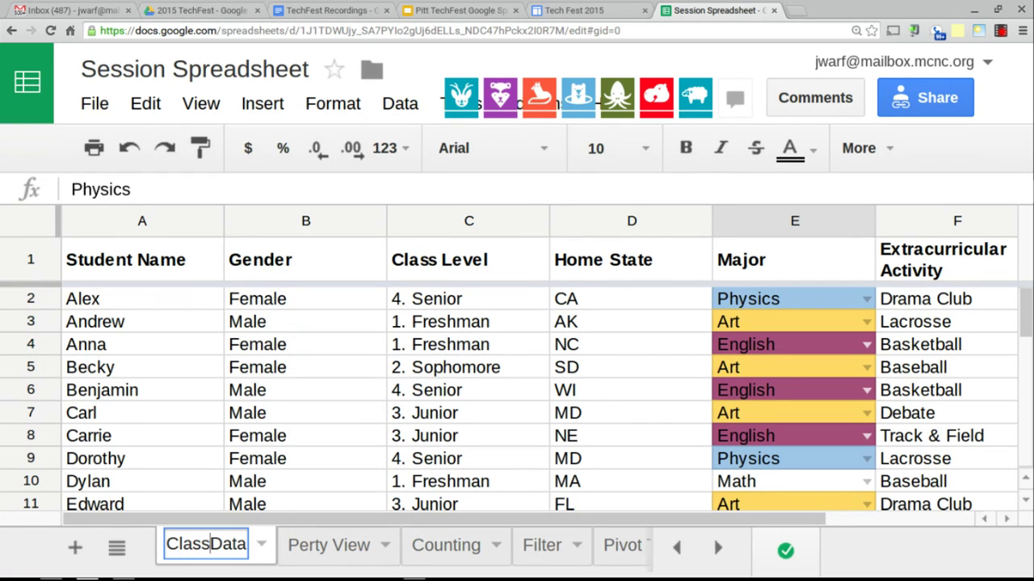
pyautogui.press('Return')
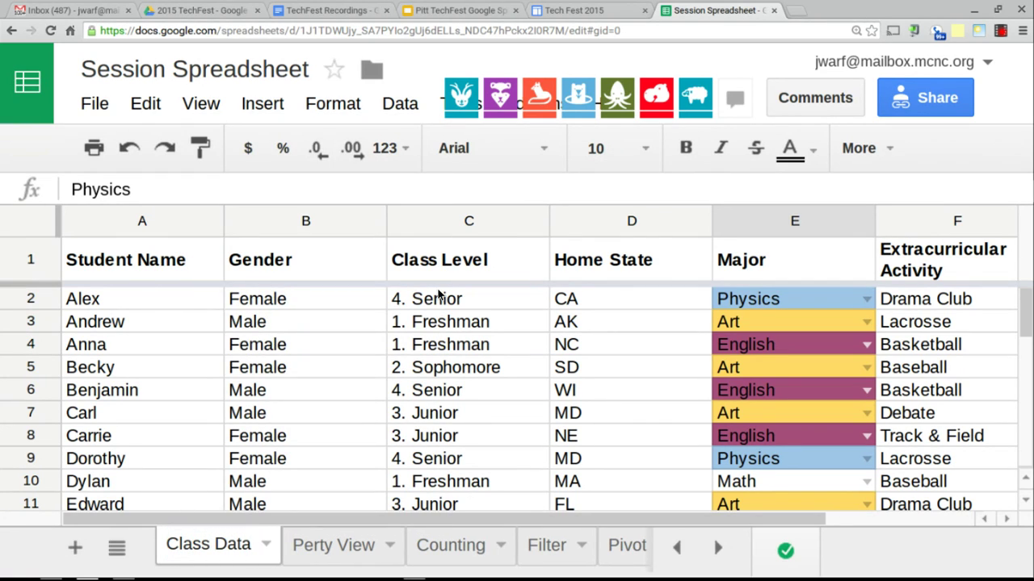
# - Try the A2 Major formula with the quotes around Class Data removed
pyautogui.click(449, 546)
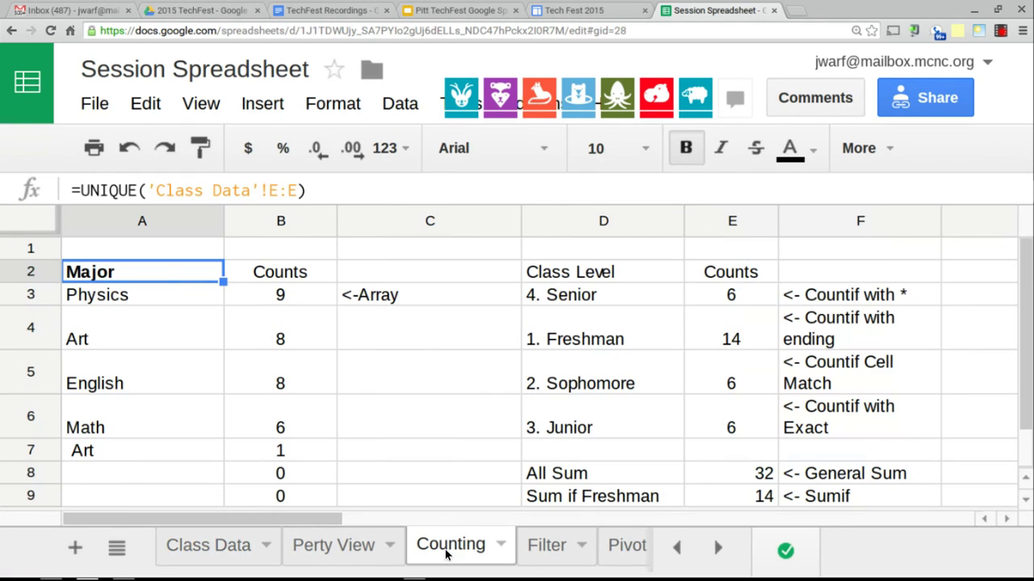
pyautogui.click(160, 190)
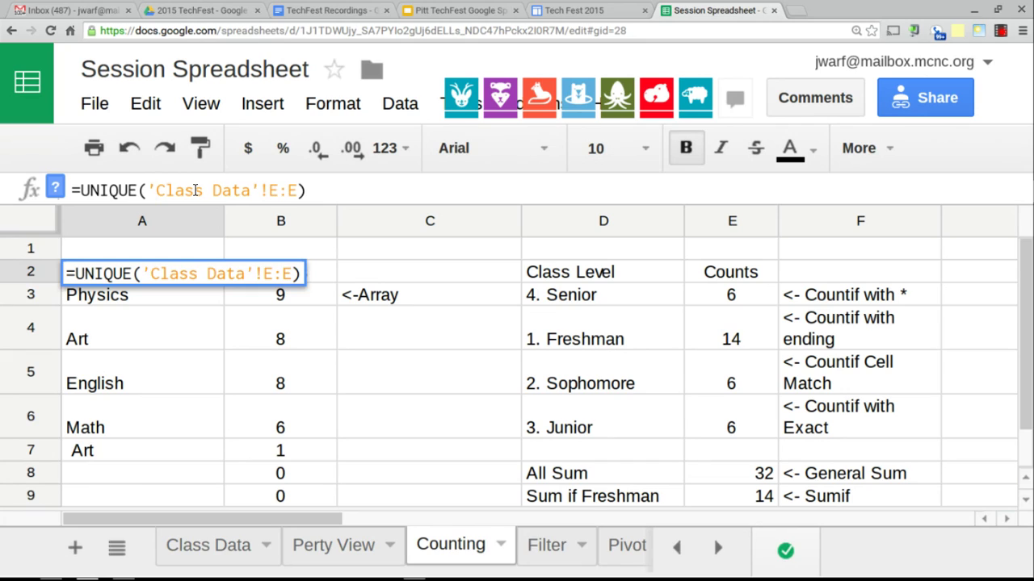
pyautogui.press('BackSpace')
pyautogui.press('Right')
pyautogui.press('Right')
pyautogui.press('Right')
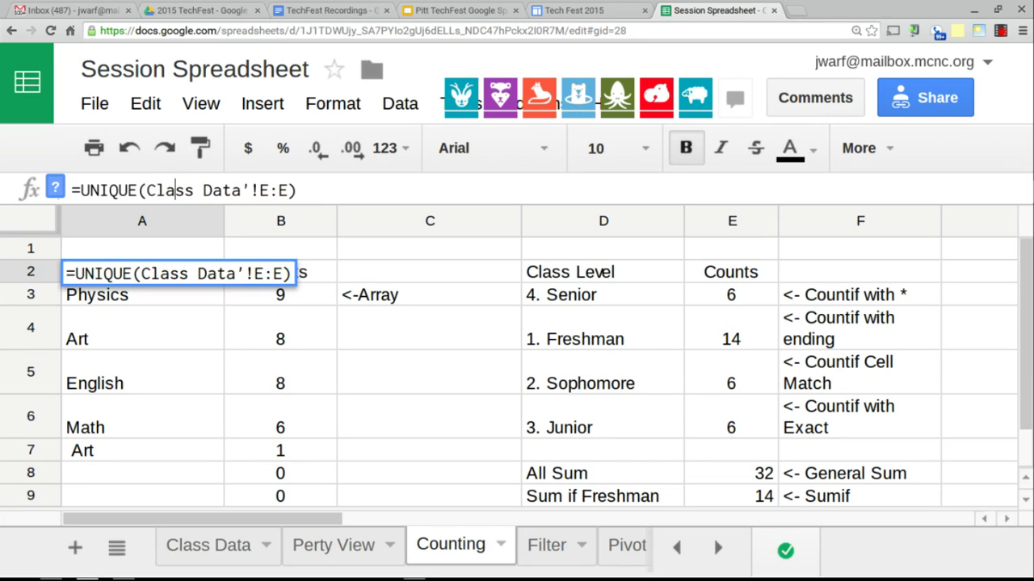
pyautogui.press('Right')
pyautogui.press('Right')
pyautogui.press('Right')
pyautogui.press('Right')
pyautogui.press('Right')
pyautogui.press('Right')
pyautogui.press('Right')
pyautogui.press('Right')
pyautogui.press('BackSpace')
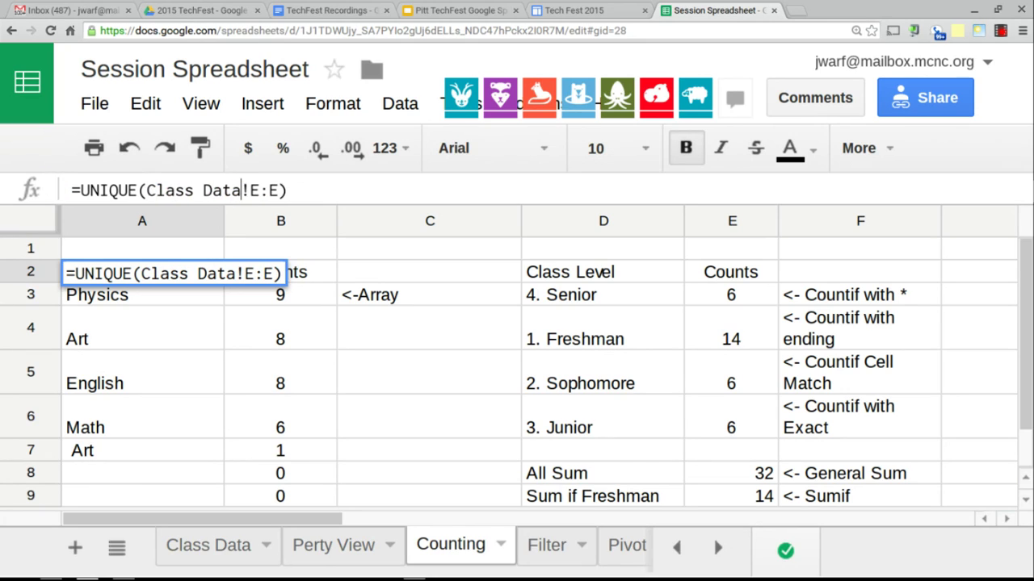
pyautogui.press('Return')
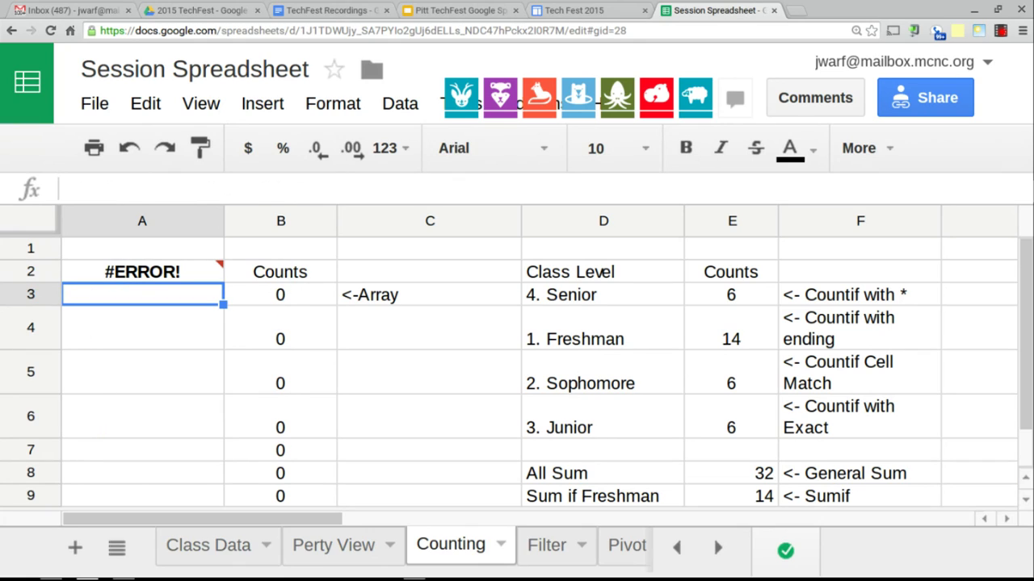
pyautogui.press('Up')
# - Restore the quotes so A2's formula references 'Class Data'!E:E
pyautogui.click(144, 193)
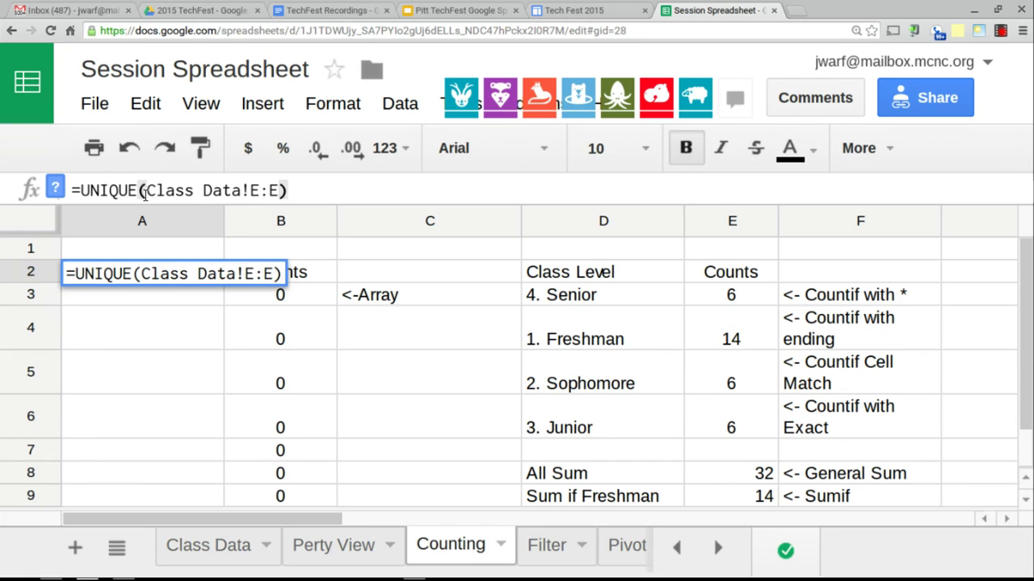
pyautogui.write("'")
pyautogui.press('Right')
pyautogui.press('Right')
pyautogui.press('Right')
pyautogui.press('Right')
pyautogui.press('Right')
pyautogui.press('Right')
pyautogui.press('Right')
pyautogui.press('Right')
pyautogui.press('Right')
pyautogui.press('Right')
pyautogui.write("'")
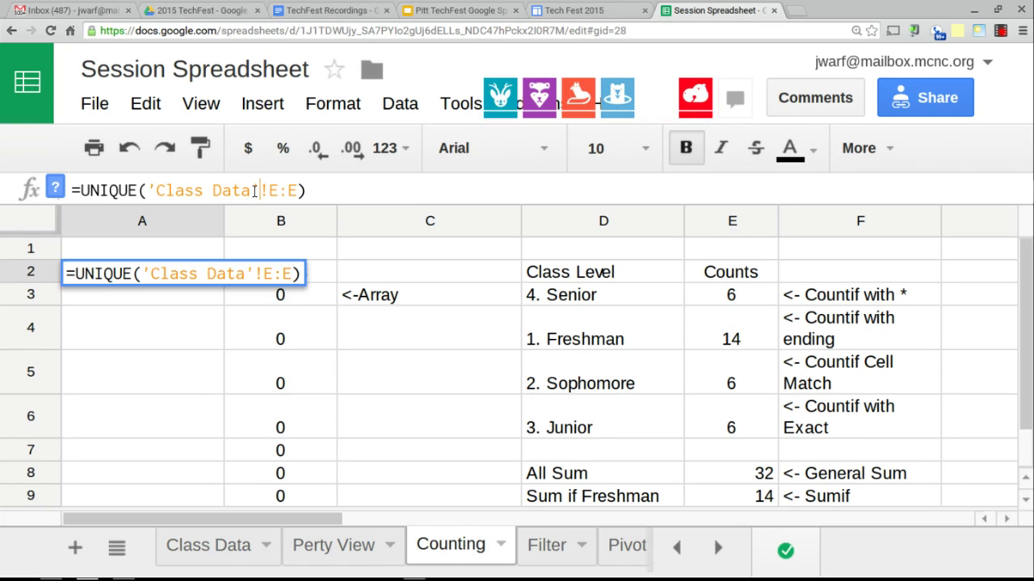
pyautogui.press('Right')
pyautogui.press('Right')
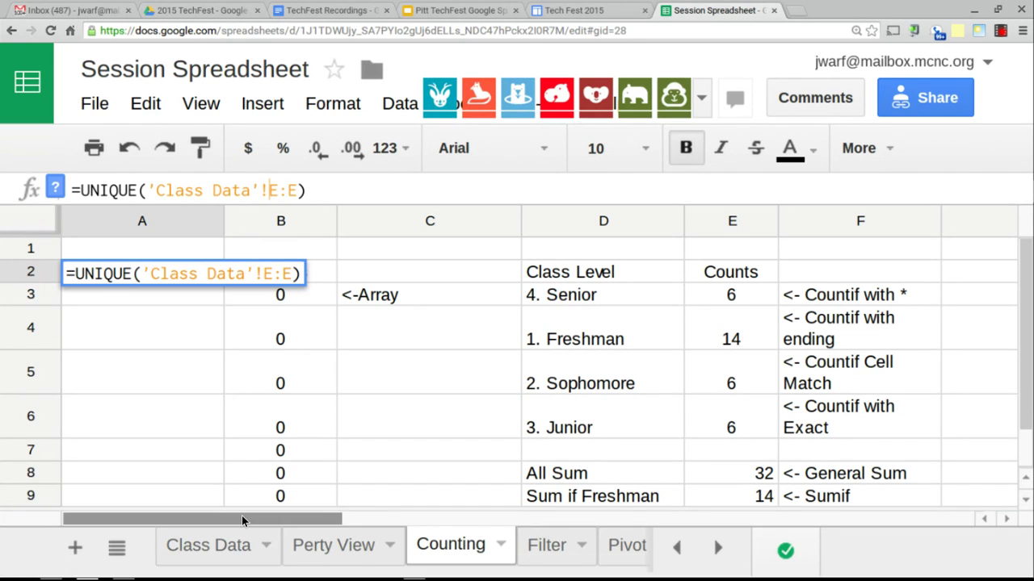
# - Look over the Class Data sheet, then go back to Counting
pyautogui.click(232, 546)
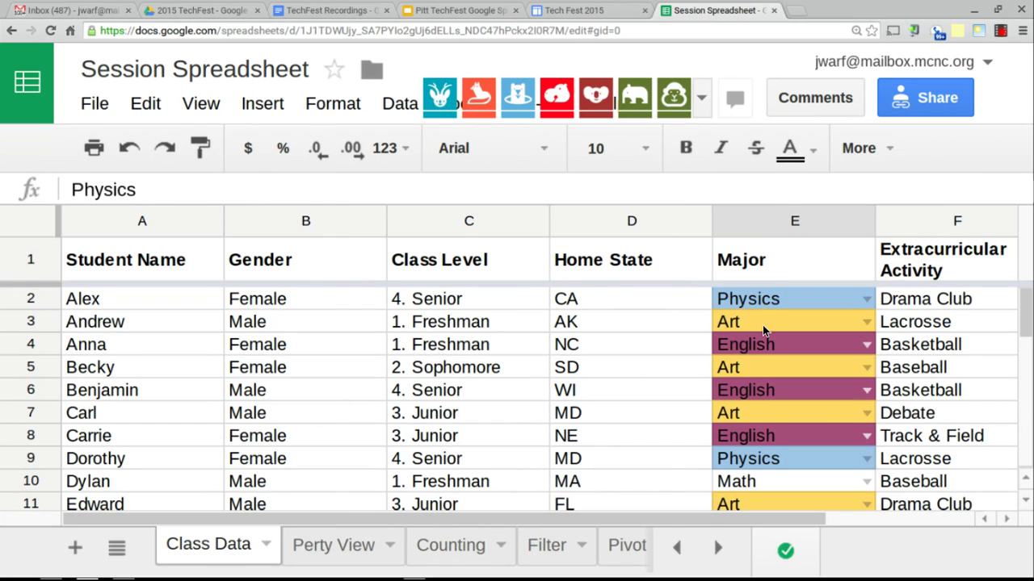
pyautogui.scroll(-1, 769, 399)
pyautogui.scroll(2, 768, 401)
pyautogui.scroll(-4, 769, 401)
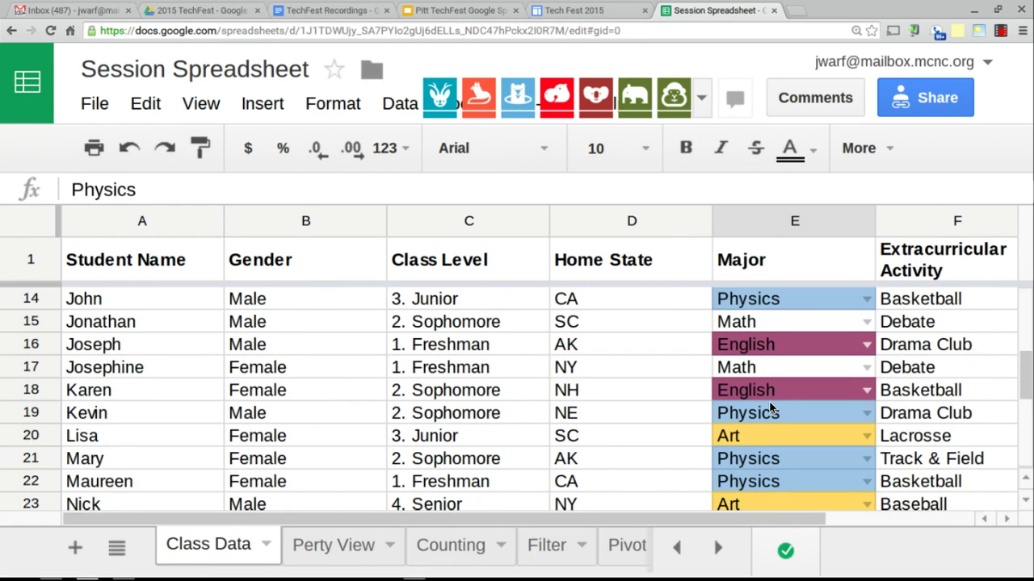
pyautogui.scroll(4, 769, 401)
pyautogui.click(467, 545)
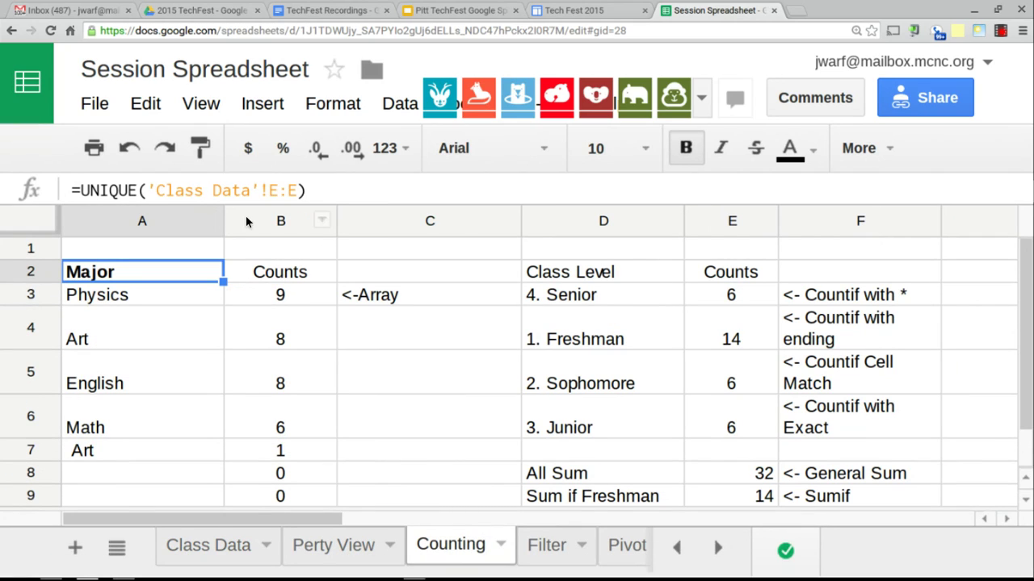
# - Change A2's UNIQUE range to E1:100, which produces a #REF! error
pyautogui.click(295, 191)
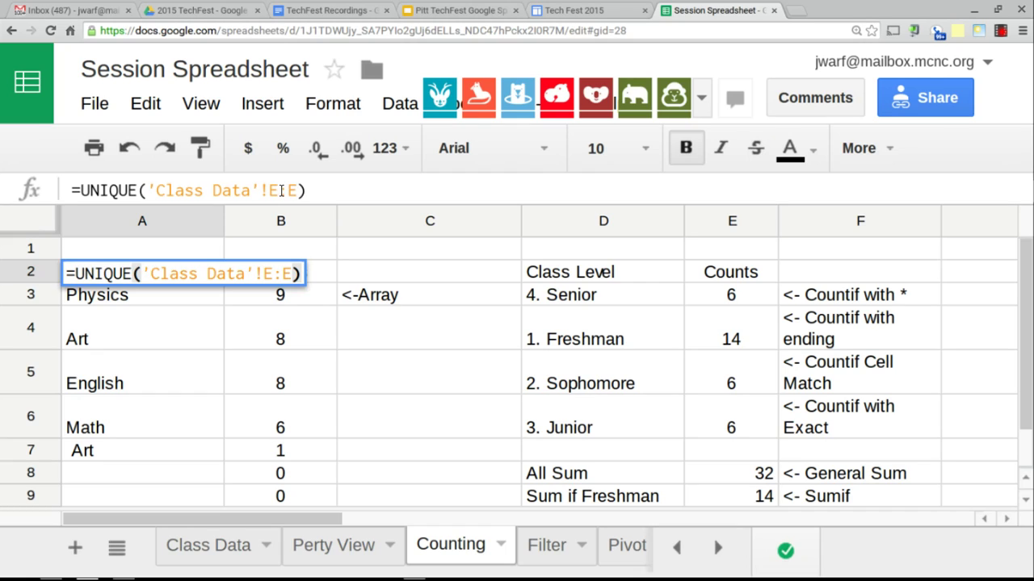
pyautogui.click(281, 191)
pyautogui.write('1')
pyautogui.press('Right')
pyautogui.press('Delete')
pyautogui.write('100')
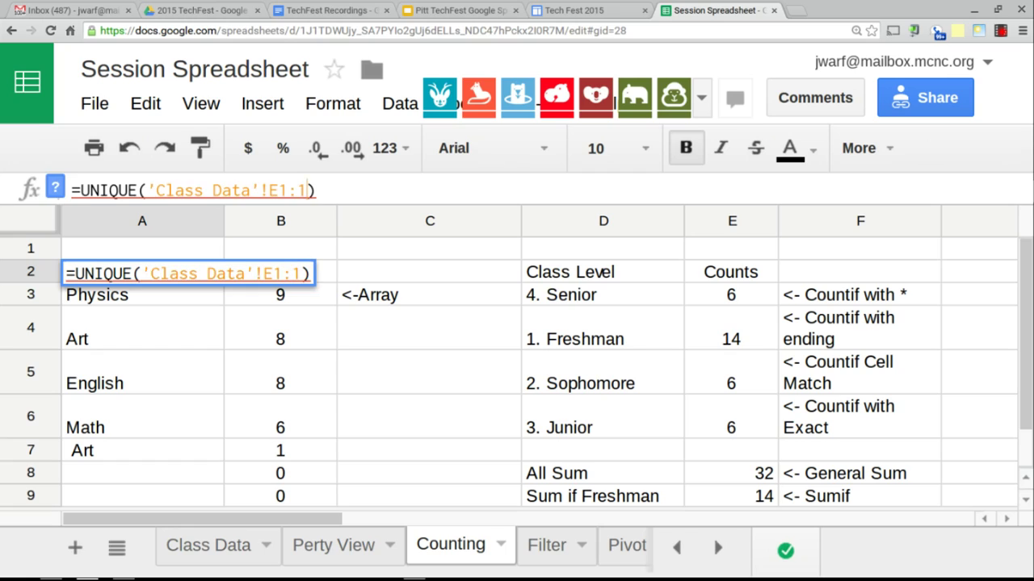
pyautogui.press('Return')
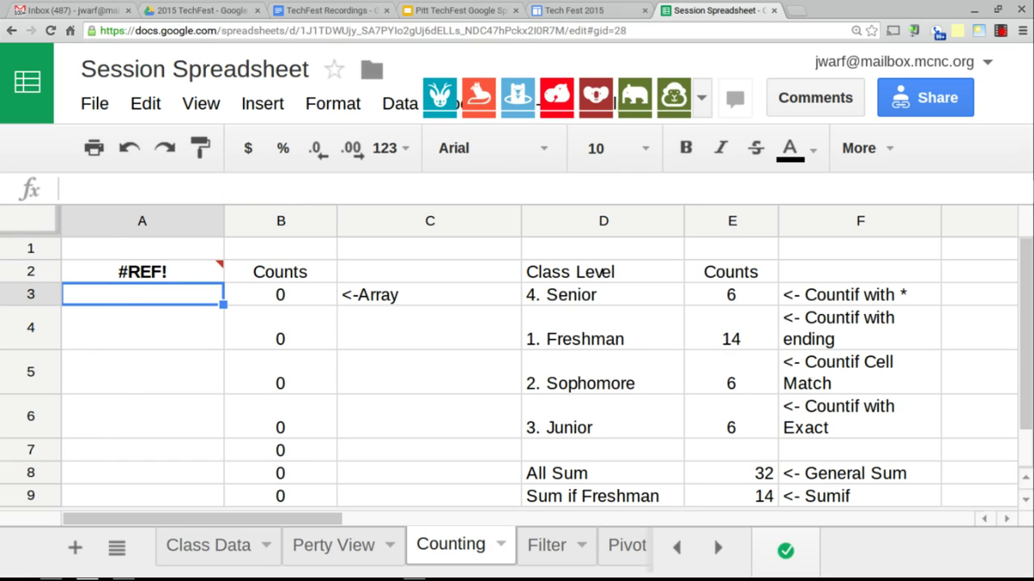
# - Correct the A2 range to 'Class Data'!E1:E100, clearing the error
pyautogui.click(187, 268)
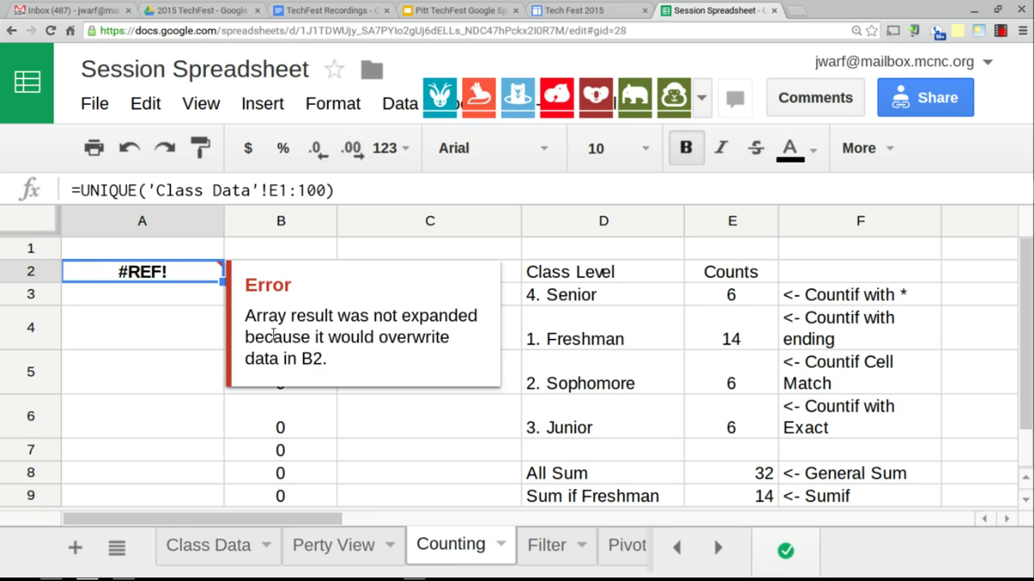
pyautogui.click(299, 190)
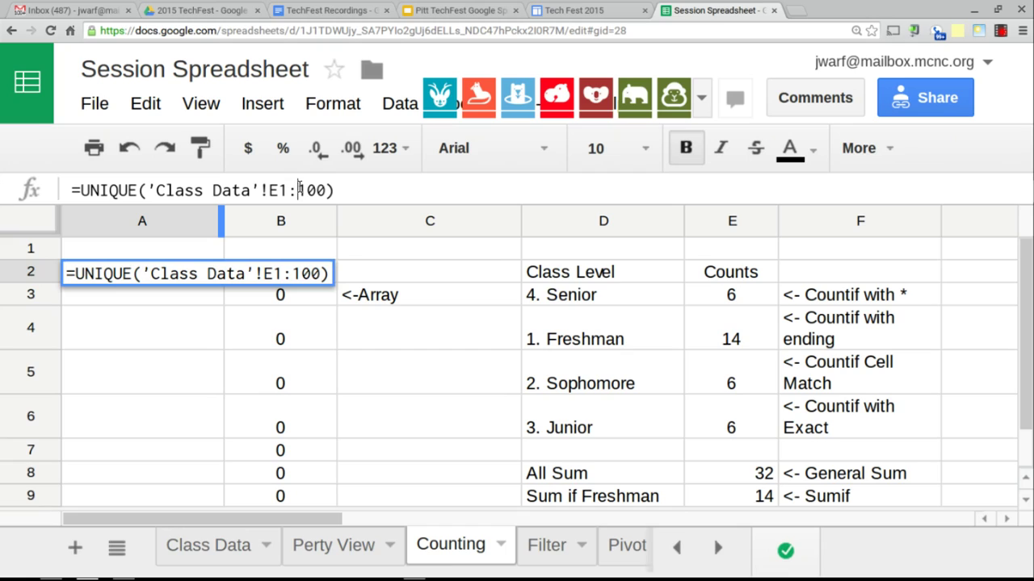
pyautogui.write('E')
pyautogui.press('Return')
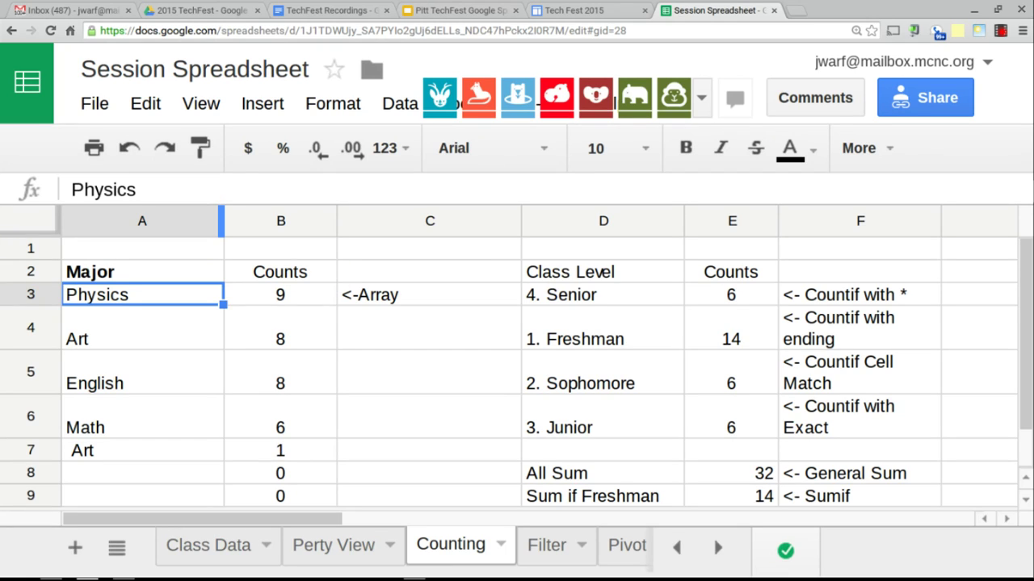
# - Shorten A2's range to end at E3
pyautogui.click(154, 261)
pyautogui.moveTo(307, 188); pyautogui.dragTo(331, 192)
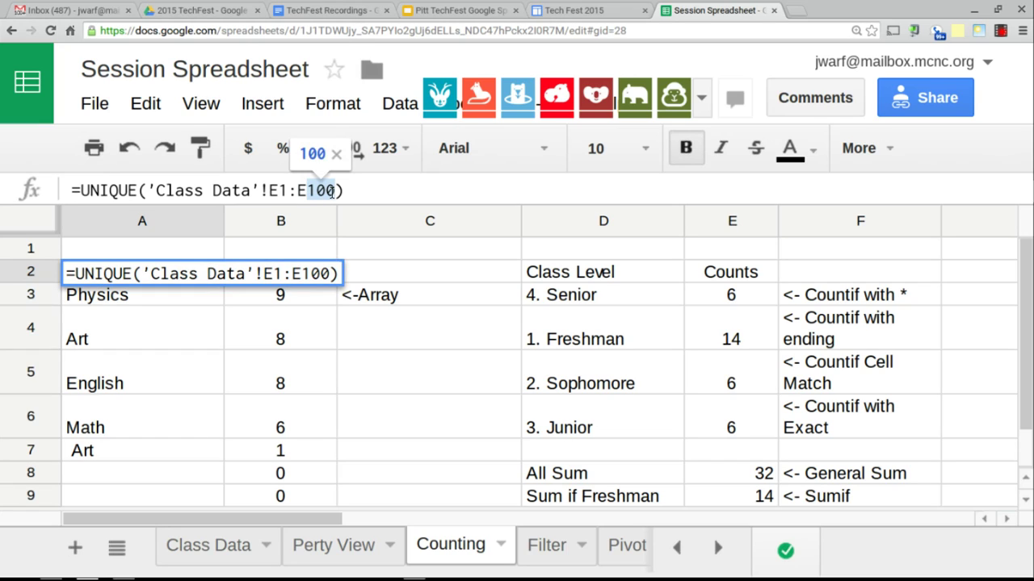
pyautogui.write('3')
pyautogui.press('Return')
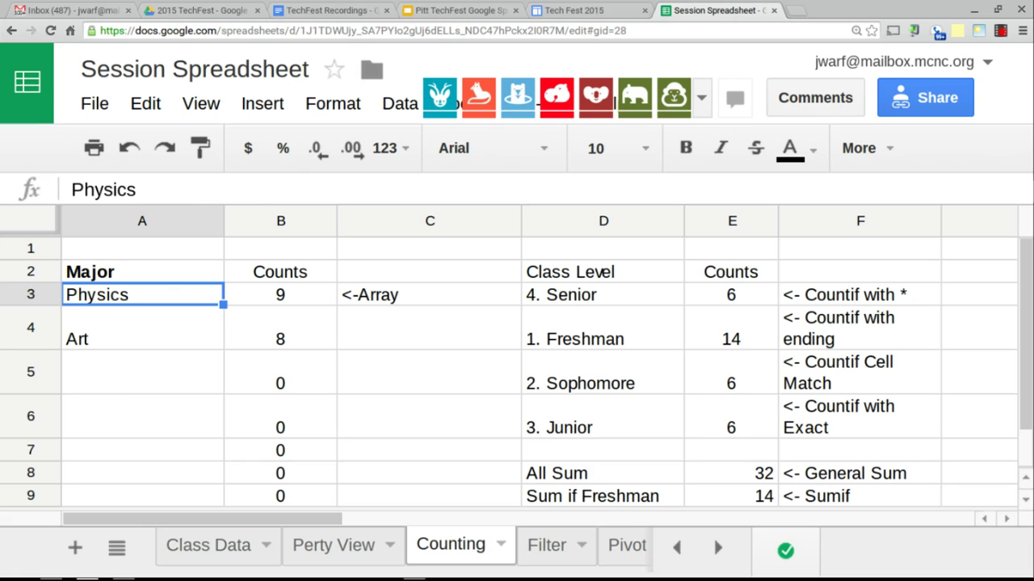
# - Restore A2 to =UNIQUE('Class Data'!E:E) listing all majors, then inspect D2's formula
pyautogui.press('Up')
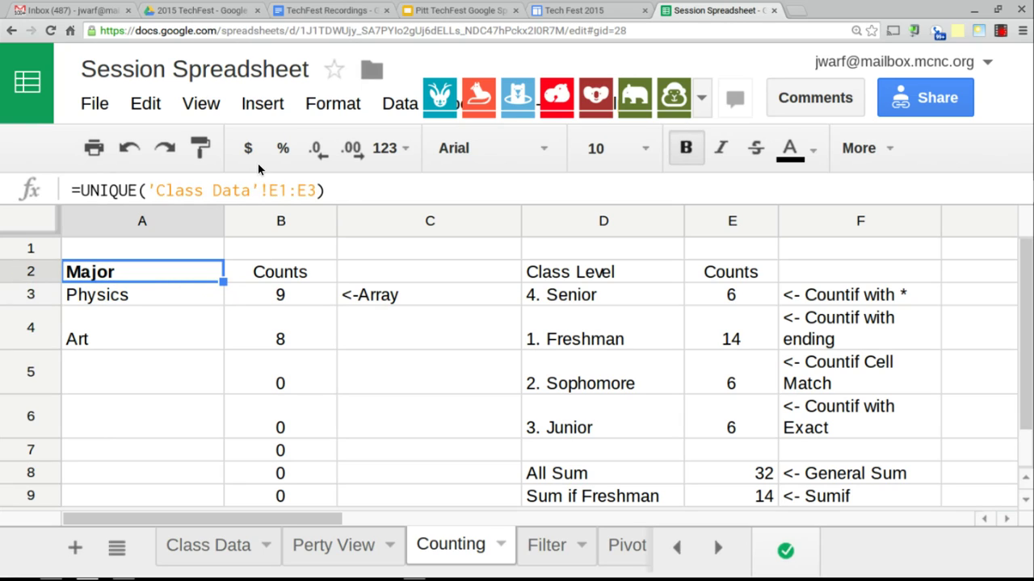
pyautogui.click(286, 190)
pyautogui.press('BackSpace')
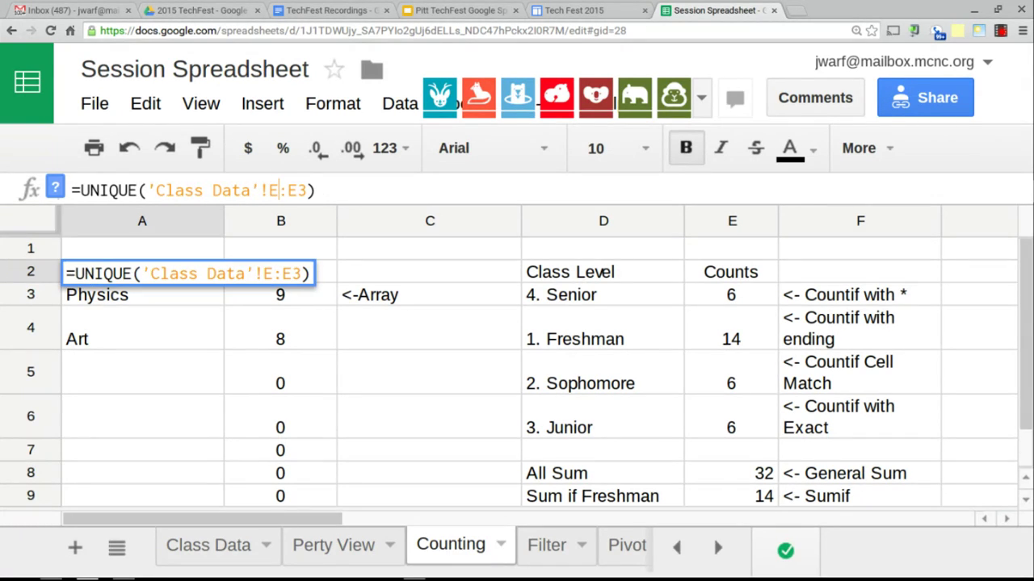
pyautogui.press('Right')
pyautogui.press('Right')
pyautogui.press('Right')
pyautogui.press('BackSpace')
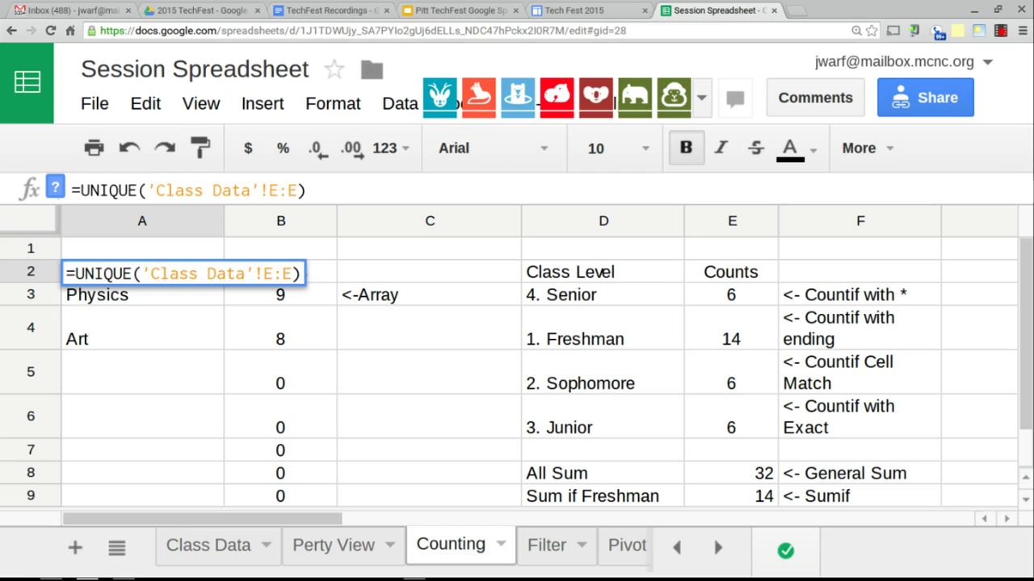
pyautogui.press('Return')
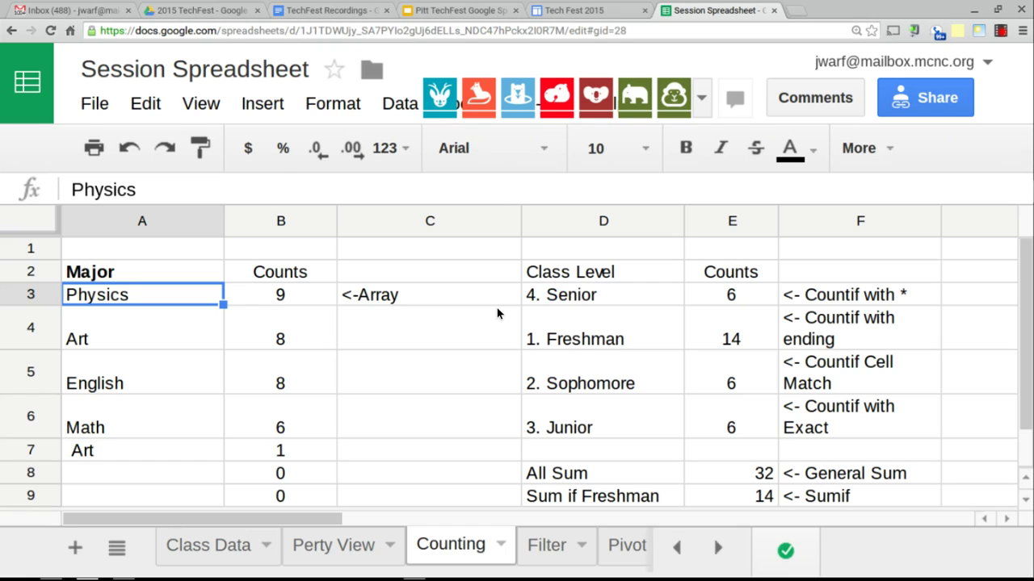
pyautogui.click(596, 274)
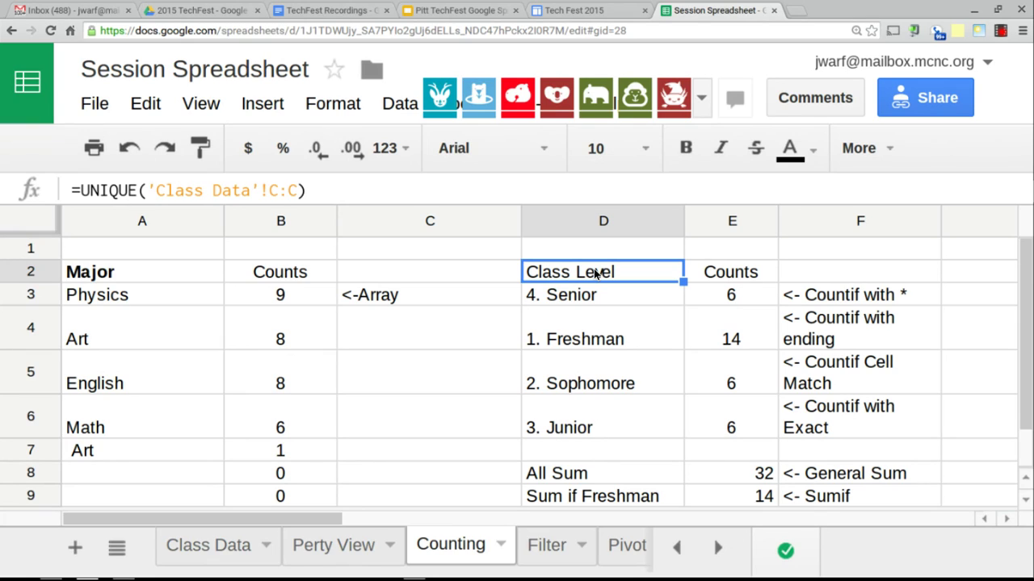
# - Check the Senior, Freshman, Sophomore and Junior entries of the Class Level list
pyautogui.click(594, 296)
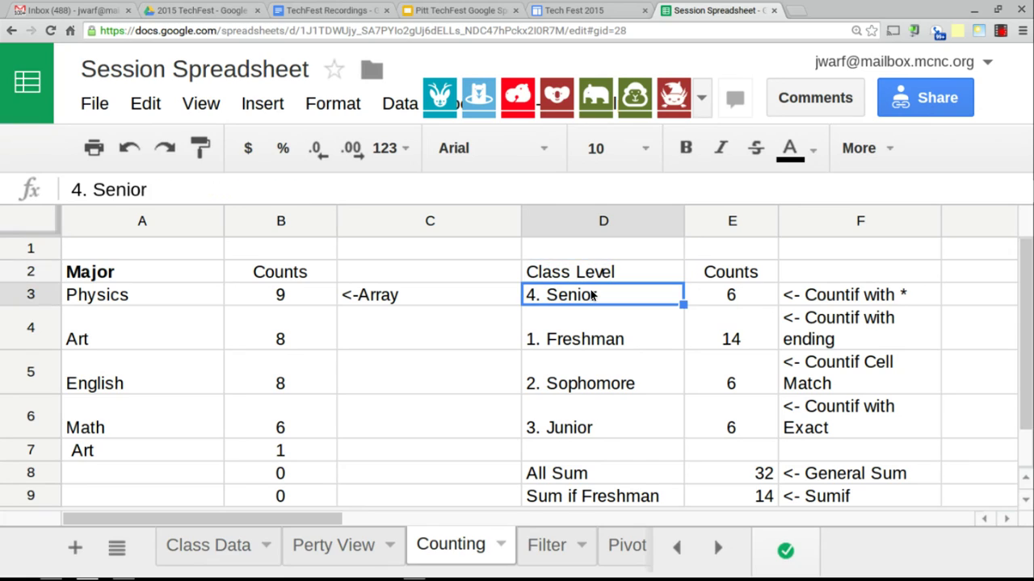
pyautogui.click(590, 337)
pyautogui.click(597, 377)
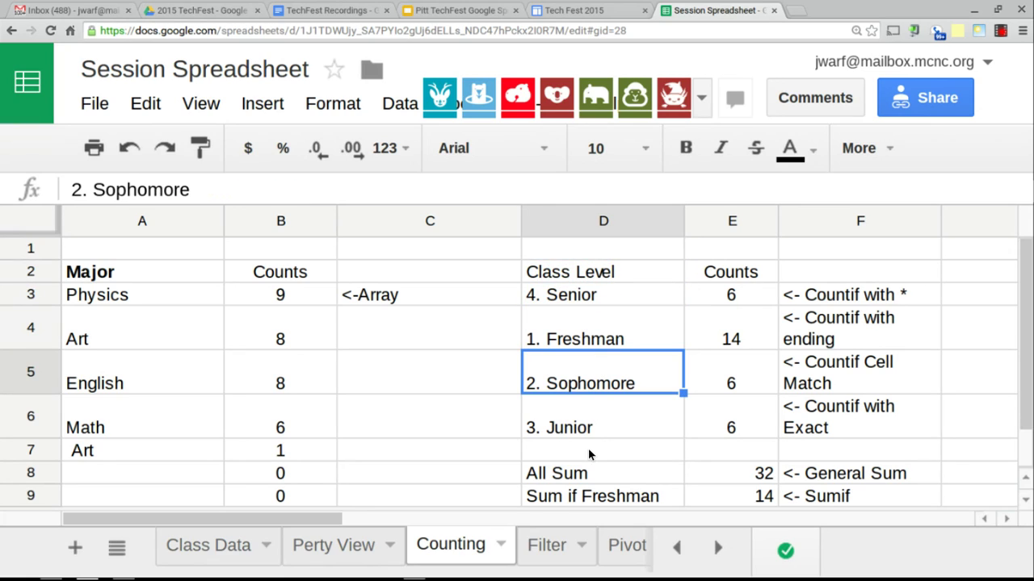
pyautogui.click(590, 432)
pyautogui.click(584, 274)
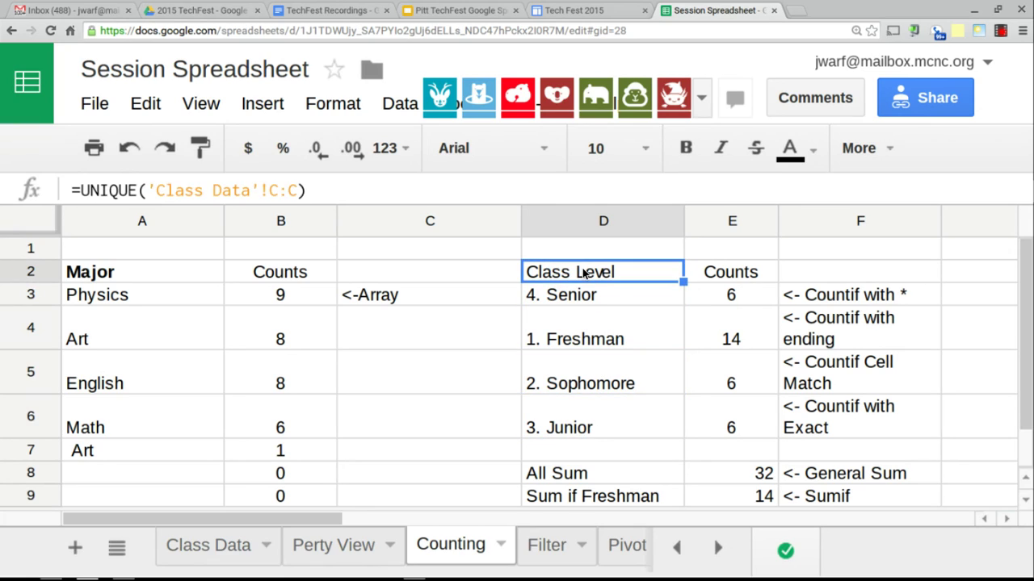
# - Change D2 to =UNIQUE('Class Data'!C1) so it shows only the Class Level heading
pyautogui.click(292, 190)
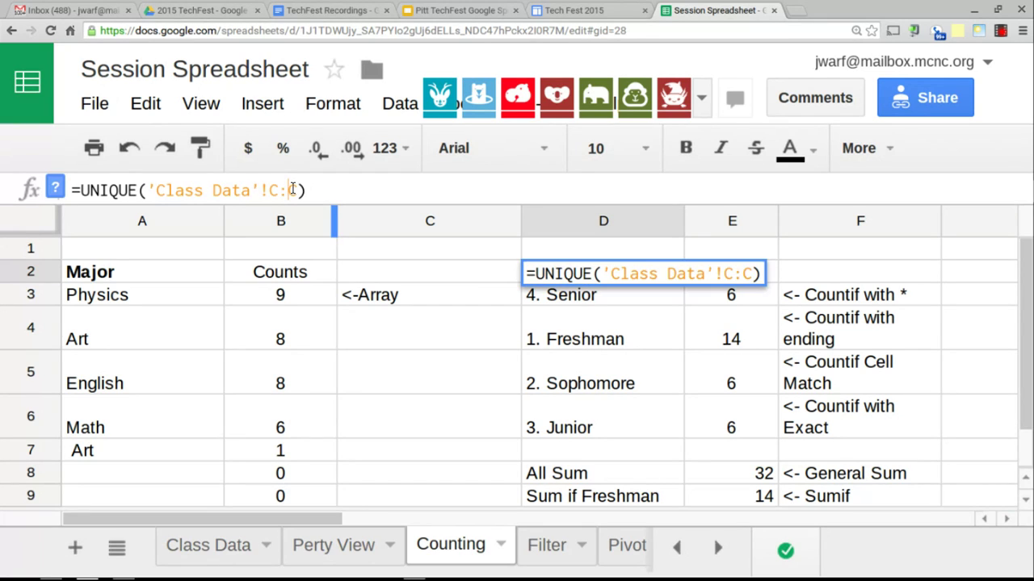
pyautogui.press('Left')
pyautogui.write('1')
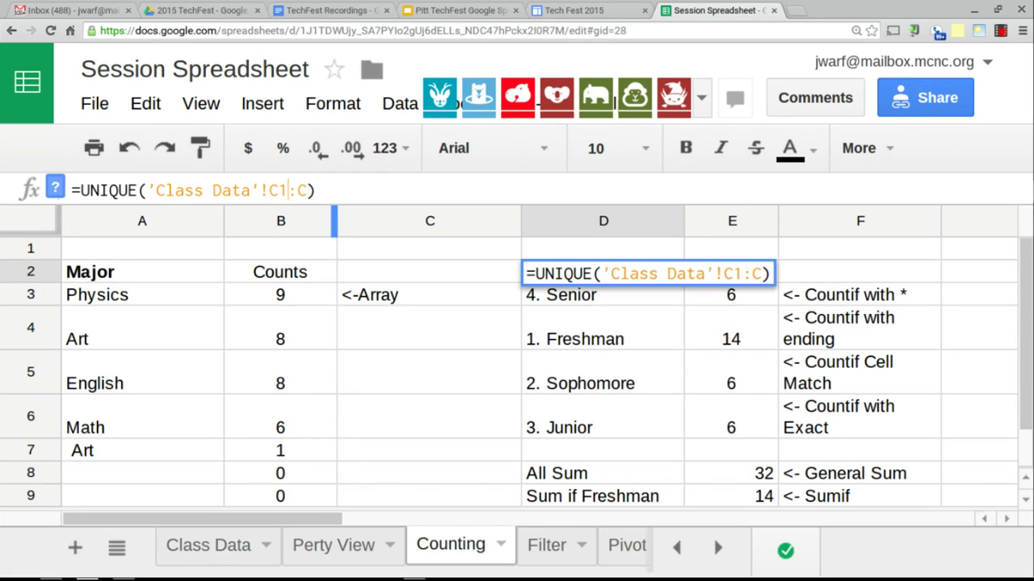
pyautogui.press('Return')
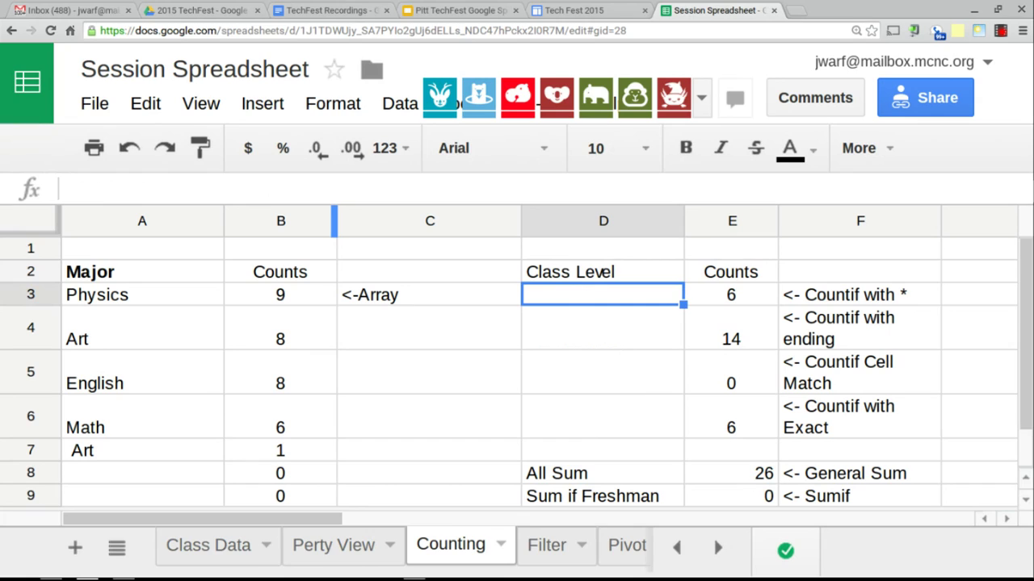
# - Copy D2's formula and paste it into D3
pyautogui.press('Up')
pyautogui.press('Return')
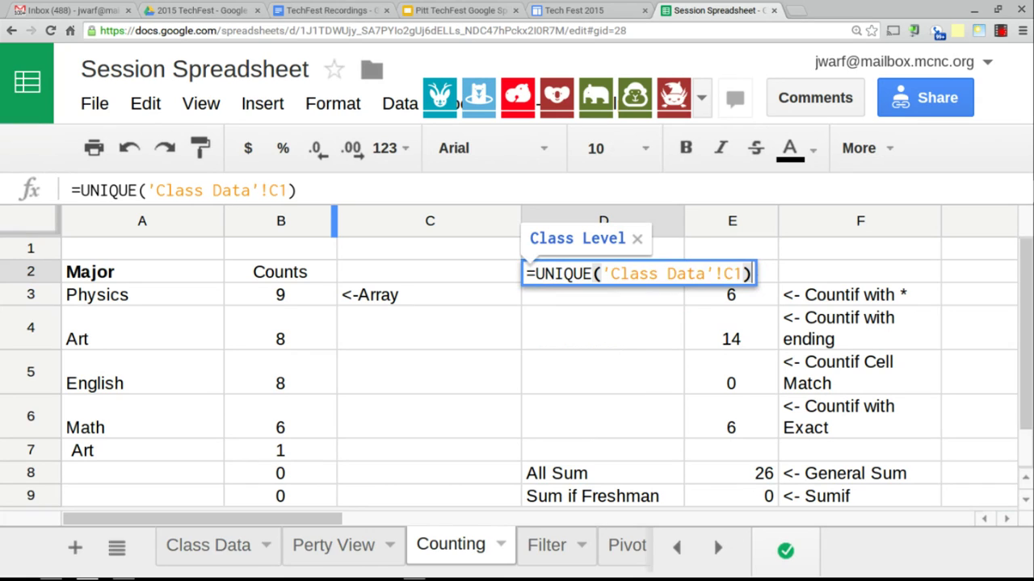
pyautogui.hotkey('ctrl', 'a')
pyautogui.hotkey('ctrl', 'c')
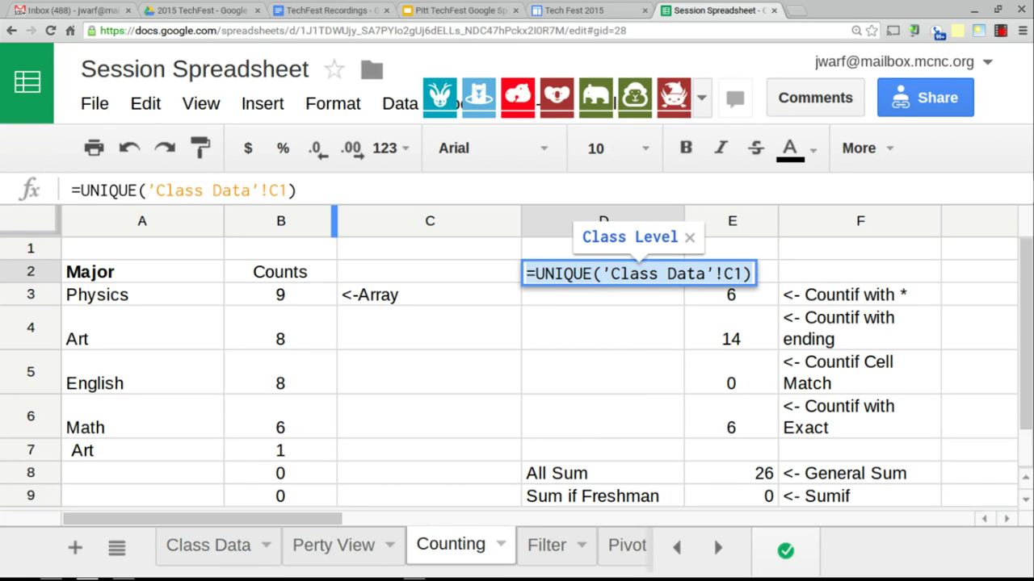
pyautogui.press('Return')
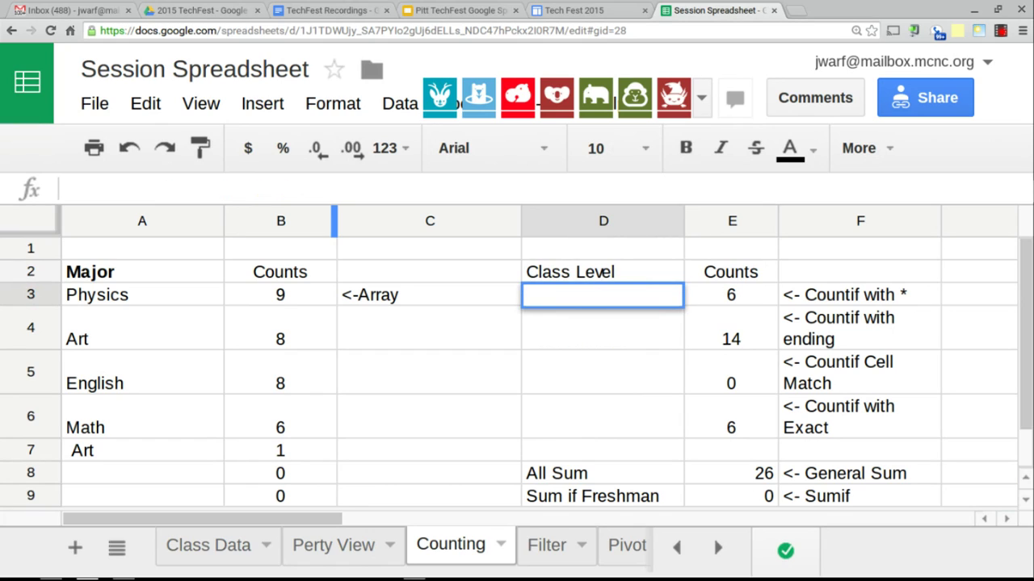
pyautogui.press('Return')
pyautogui.hotkey('ctrl', 'v')
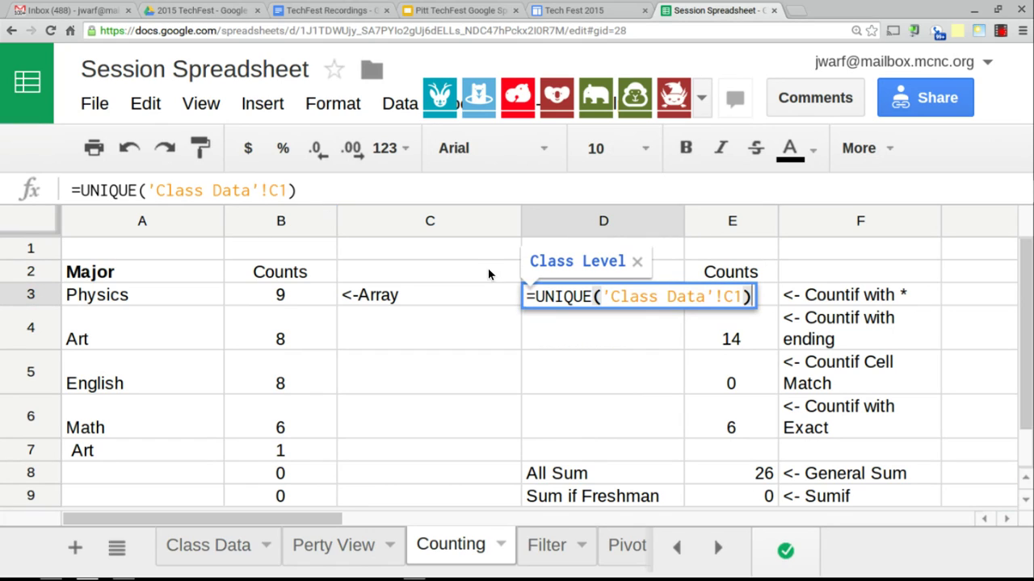
# - Change D3's formula to =UNIQUE('Class Data'!C2:C) to list class levels below the heading
pyautogui.click(286, 189)
pyautogui.press('BackSpace')
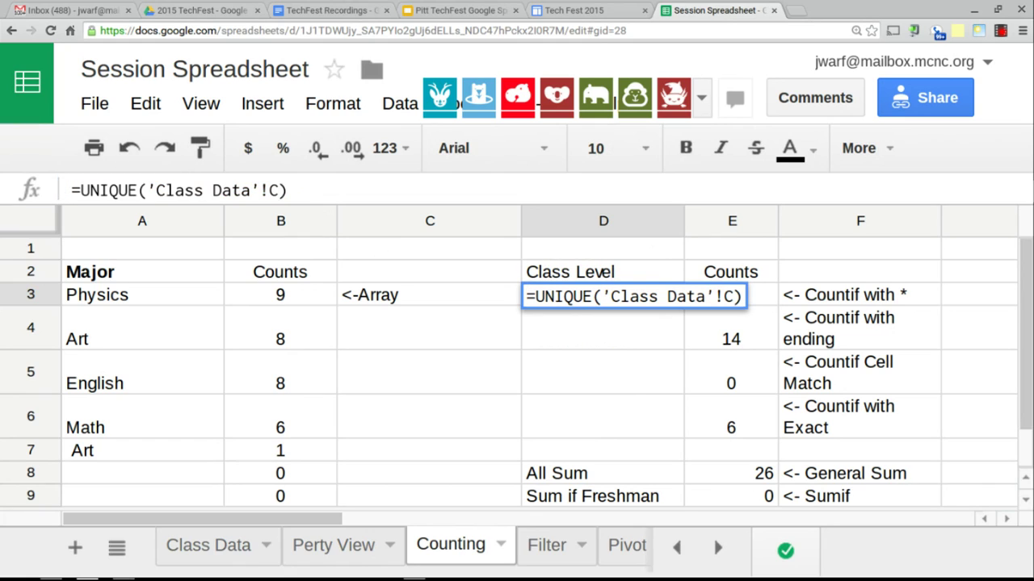
pyautogui.write('2:C')
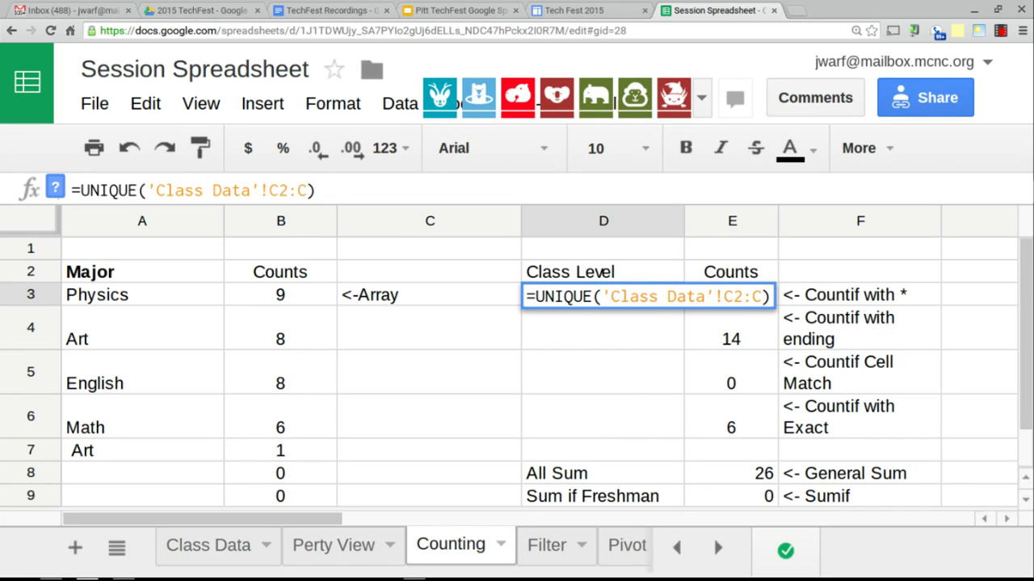
pyautogui.press('Left')
pyautogui.press('Left')
pyautogui.press('Left')
pyautogui.press('Left')
pyautogui.press('Left')
pyautogui.press('Left')
pyautogui.press('Left')
pyautogui.press('Left')
pyautogui.press('Left')
pyautogui.press('Left')
pyautogui.press('Left')
pyautogui.press('Left')
pyautogui.press('Left')
pyautogui.press('Left')
pyautogui.press('Left')
pyautogui.press('Left')
pyautogui.press('Left')
pyautogui.press('Left')
pyautogui.press('Left')
pyautogui.press('Left')
pyautogui.press('Return')
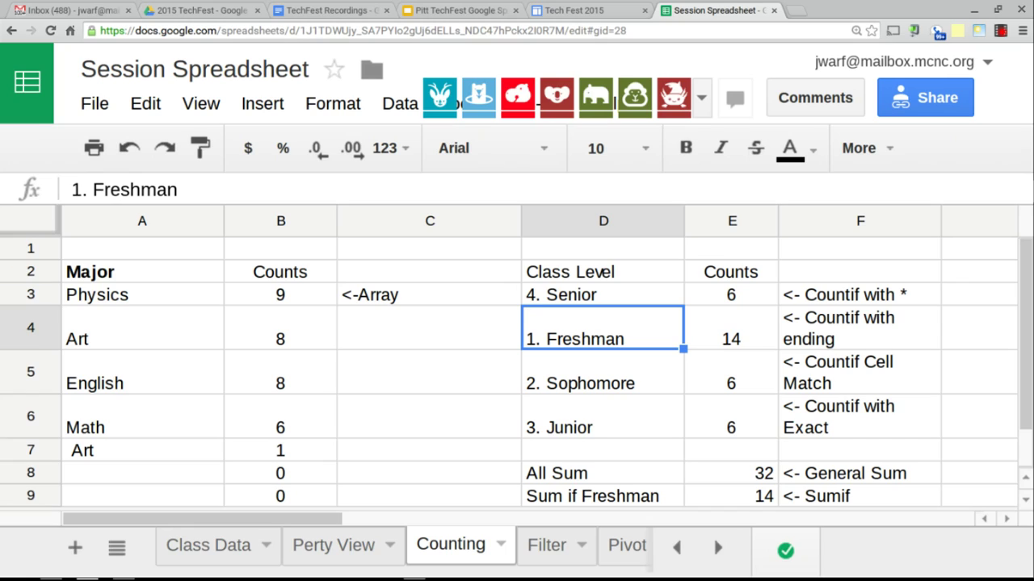
pyautogui.click(604, 294)
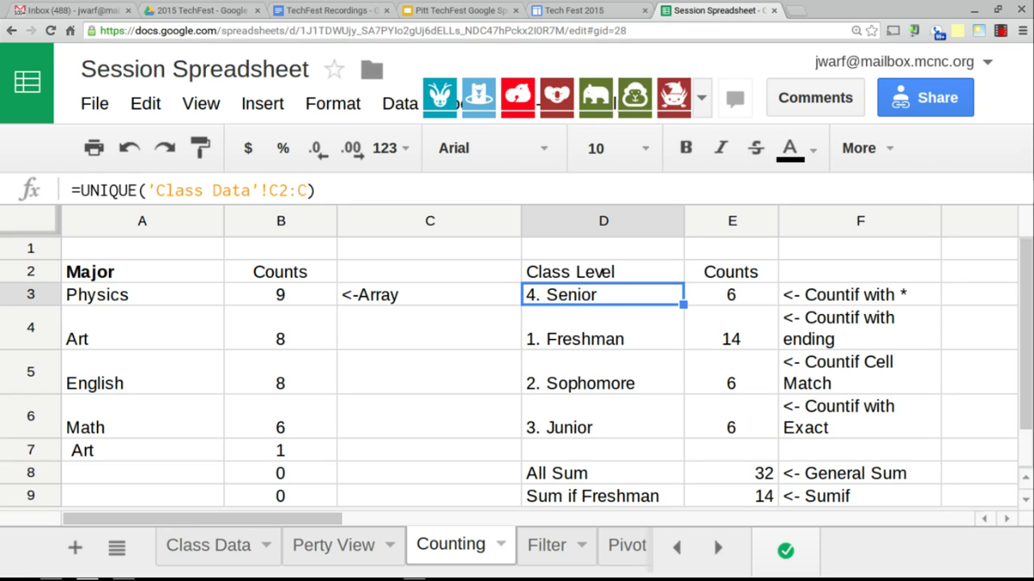
pyautogui.press('Return')
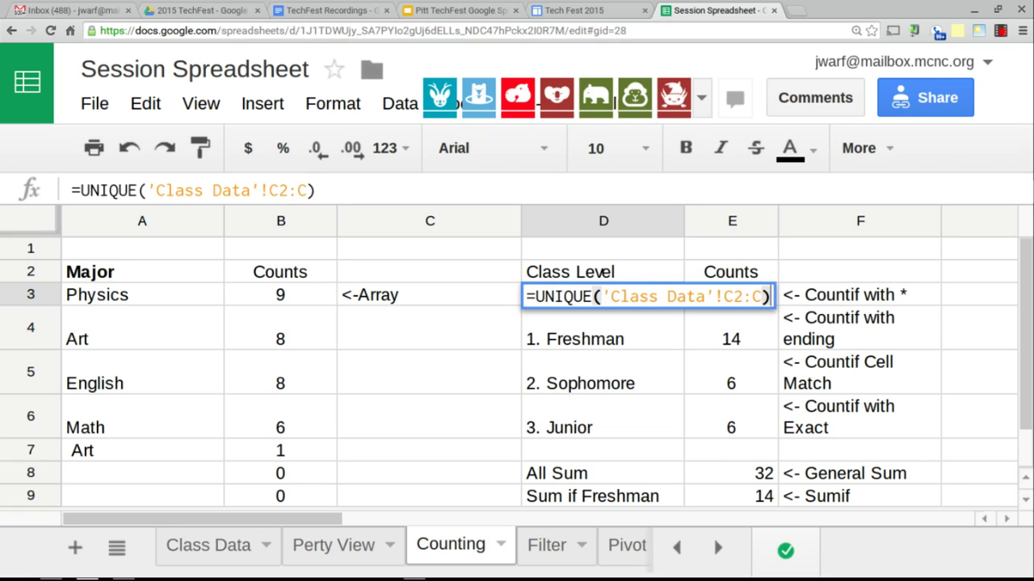
pyautogui.click(536, 296)
# - Wrap D3's formula as =sort(UNIQUE('Class Data'!C2:C)) to sort the class levels
pyautogui.write('sort')
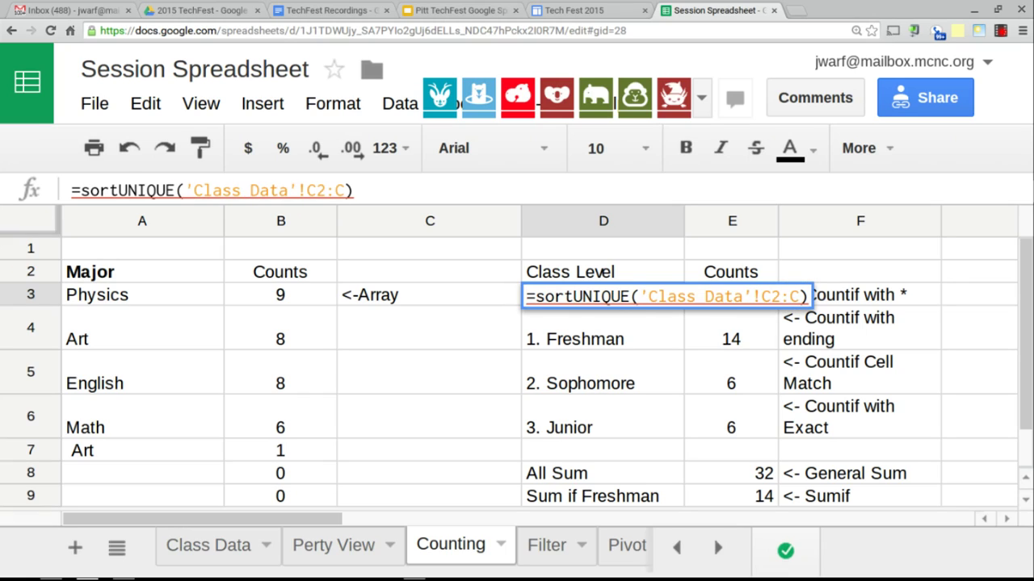
pyautogui.write('(')
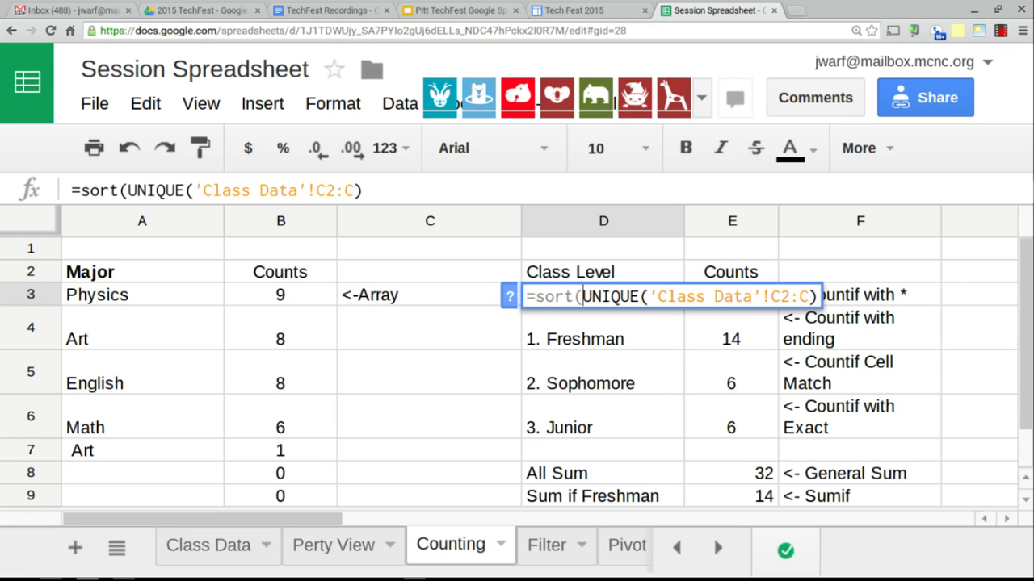
pyautogui.click(818, 296)
pyautogui.write(')')
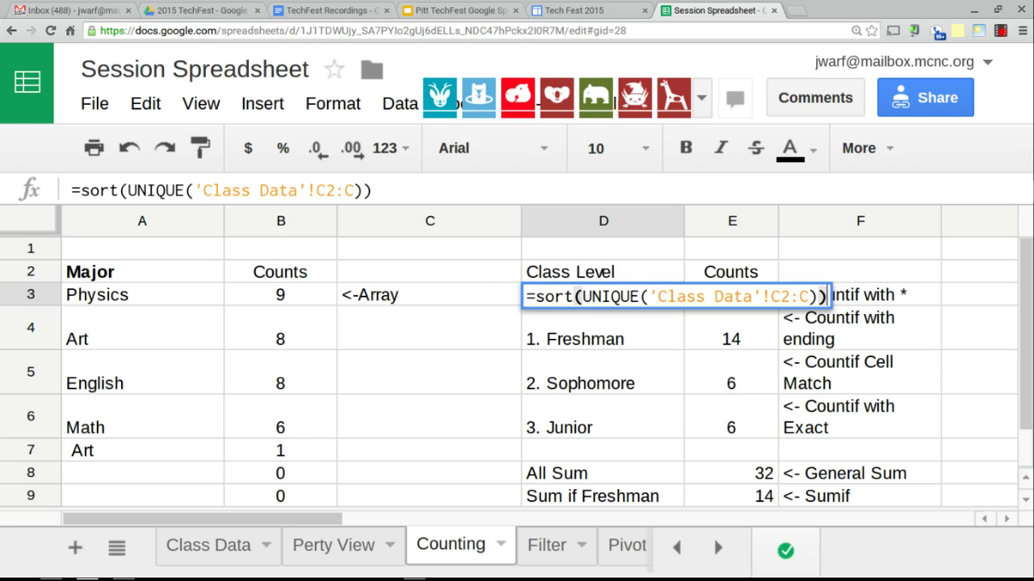
pyautogui.press('Return')
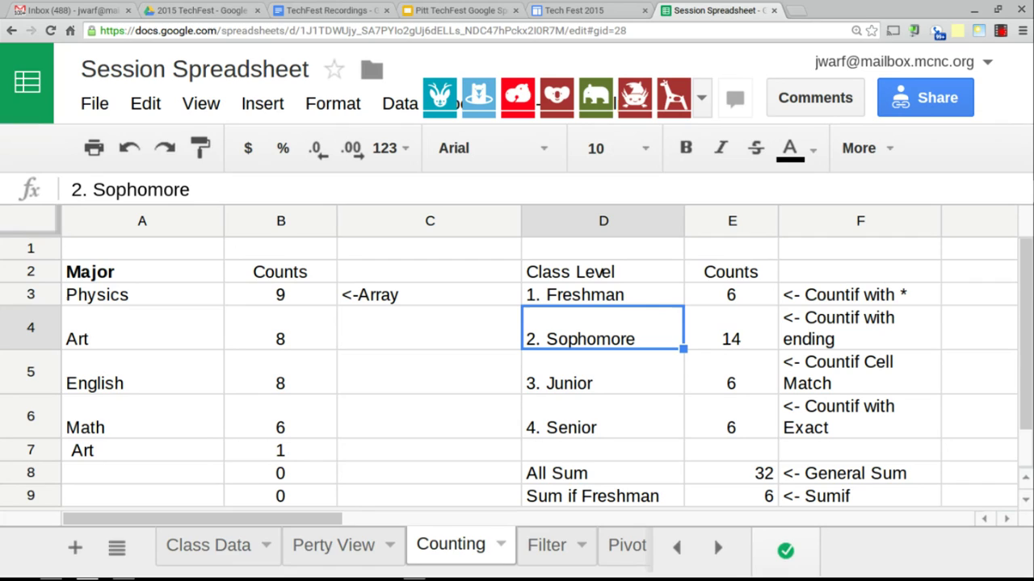
# - Delete D3 and undo back to the original unsorted =UNIQUE('Class Data'!C:C) in D2
pyautogui.click(603, 295)
pyautogui.press('Delete')
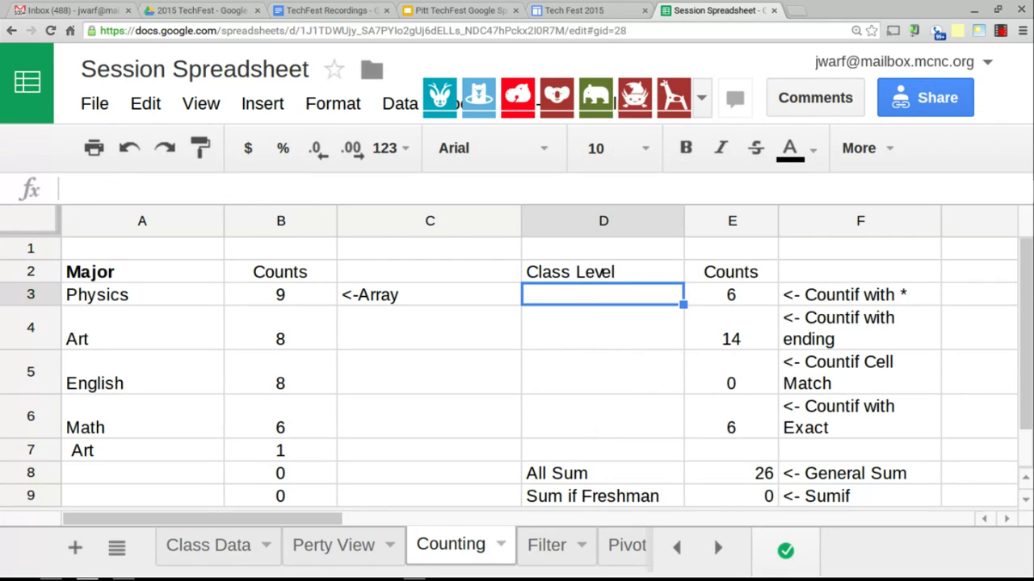
pyautogui.hotkey('ctrl', 'z')
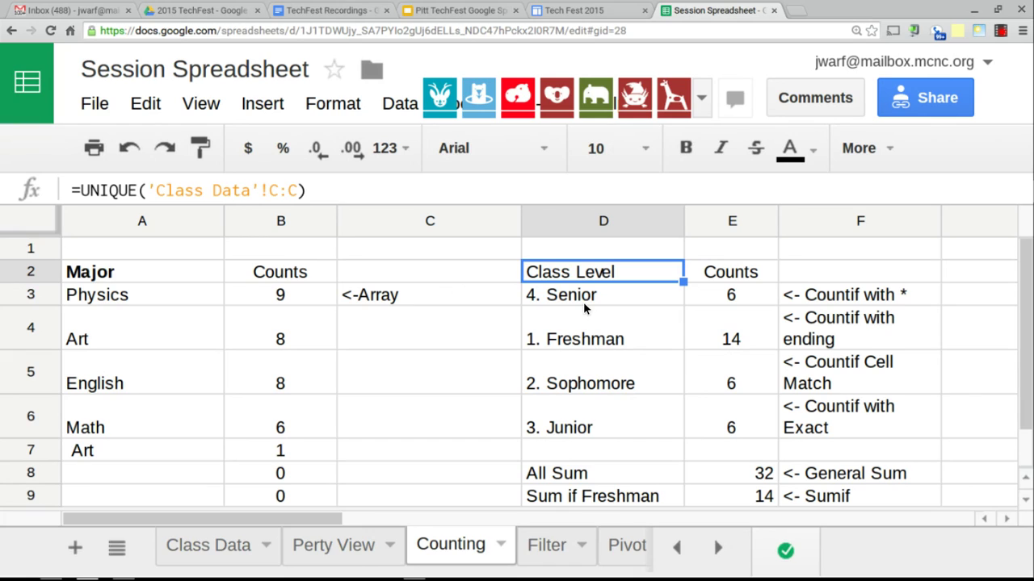
# - Review the Freshman count formula in E4 and the majors formula in A2
pyautogui.click(723, 340)
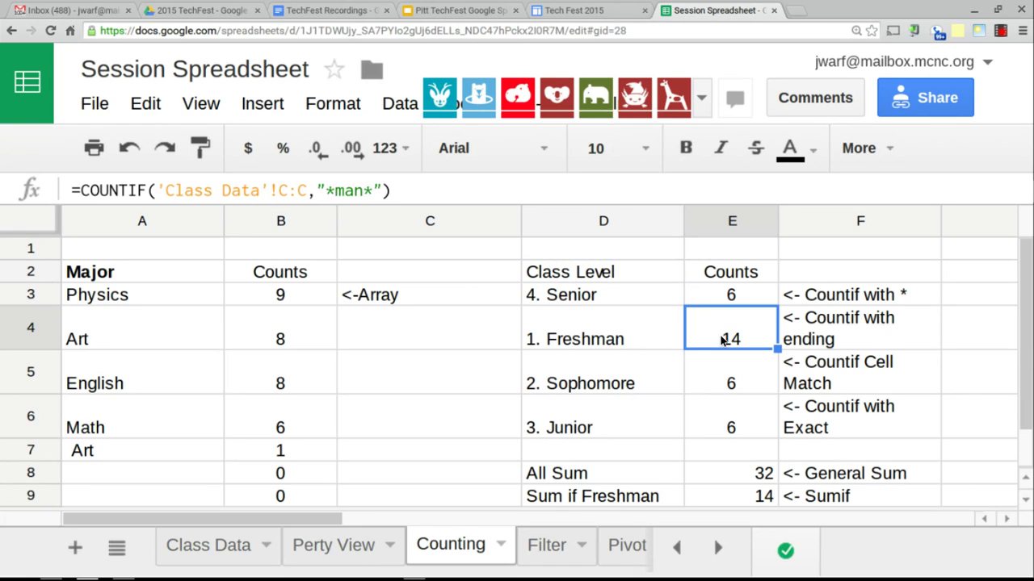
pyautogui.click(586, 341)
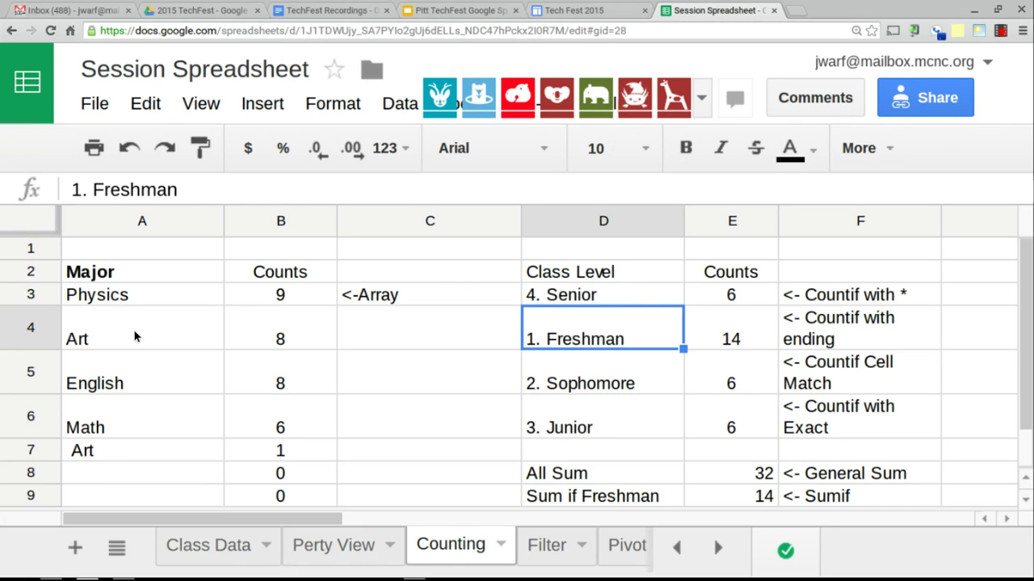
pyautogui.click(115, 273)
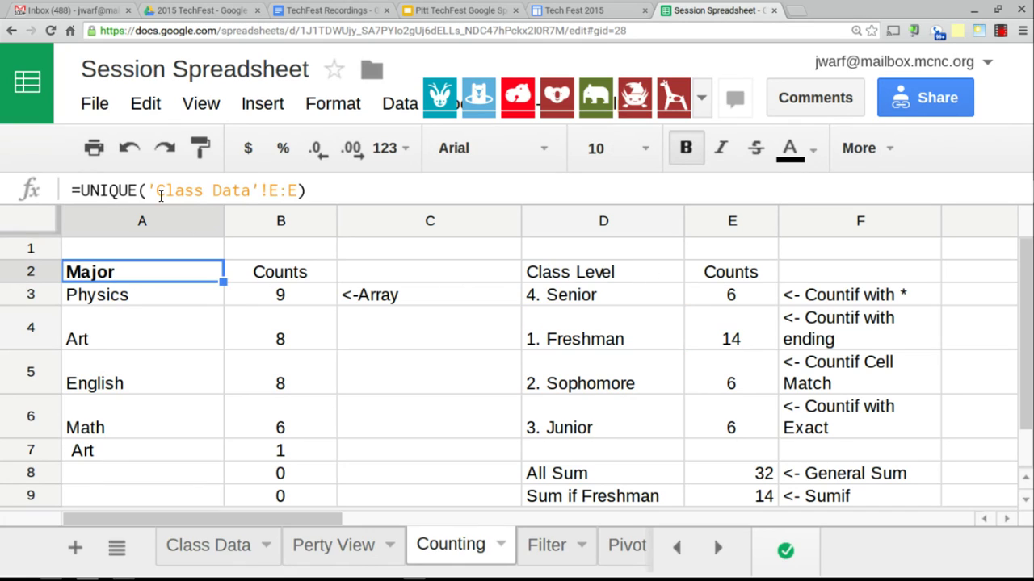
# - Wrap the majors formula in sort(), then undo back to =UNIQUE('Class Data'!E:E)
pyautogui.click(81, 191)
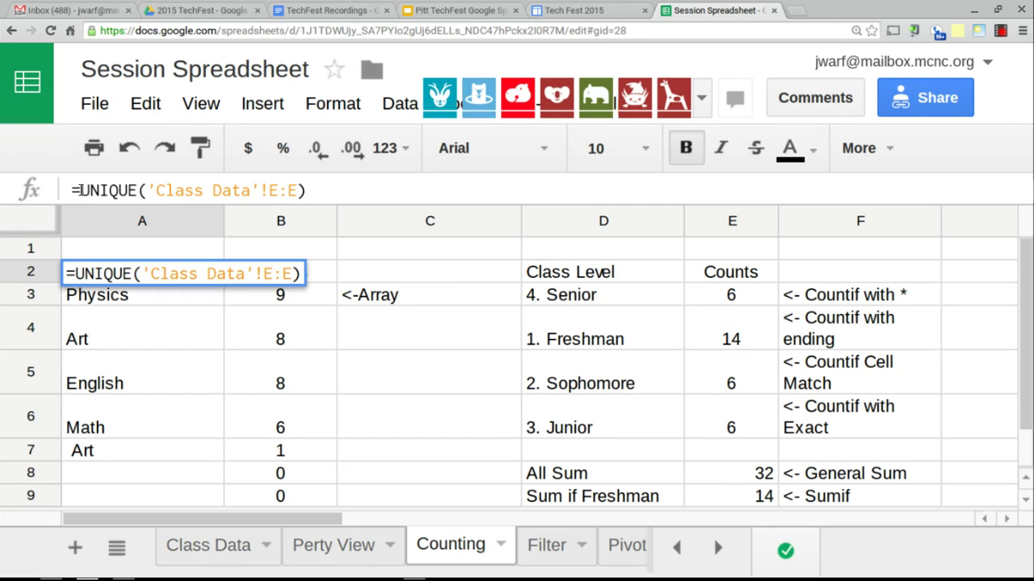
pyautogui.write('sort')
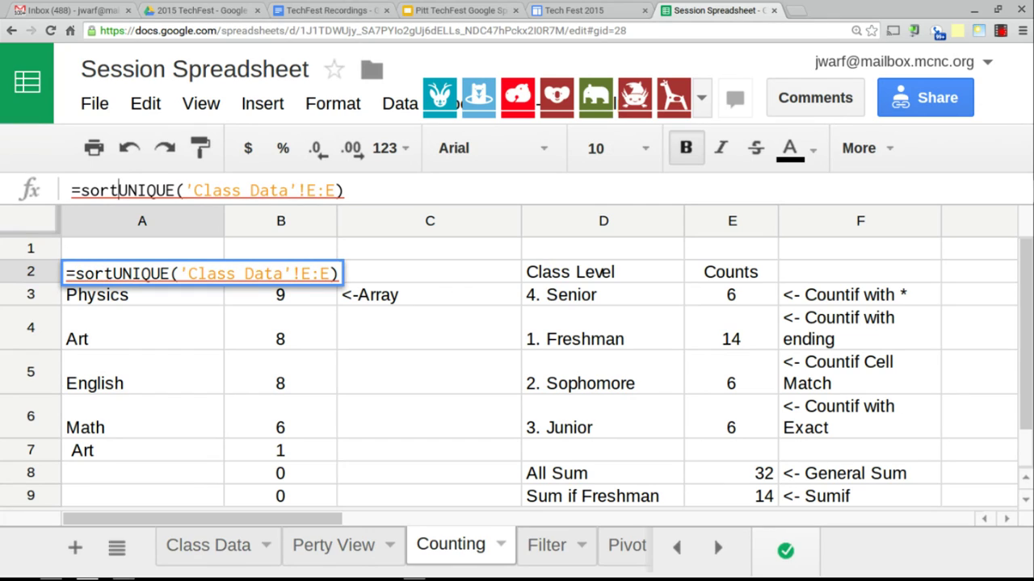
pyautogui.write('(')
pyautogui.click(354, 191)
pyautogui.write(')')
pyautogui.press('Return')
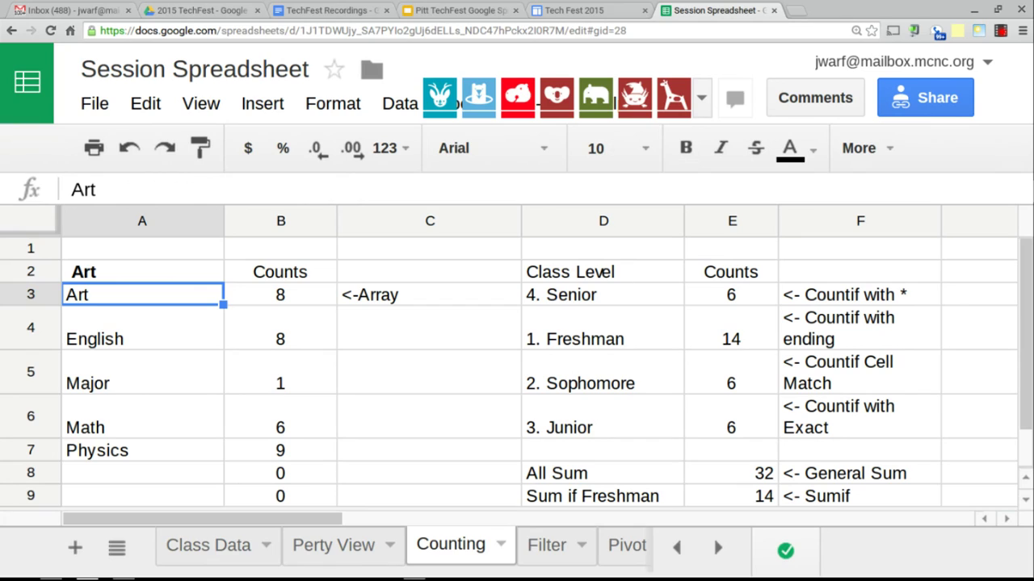
pyautogui.click(142, 271)
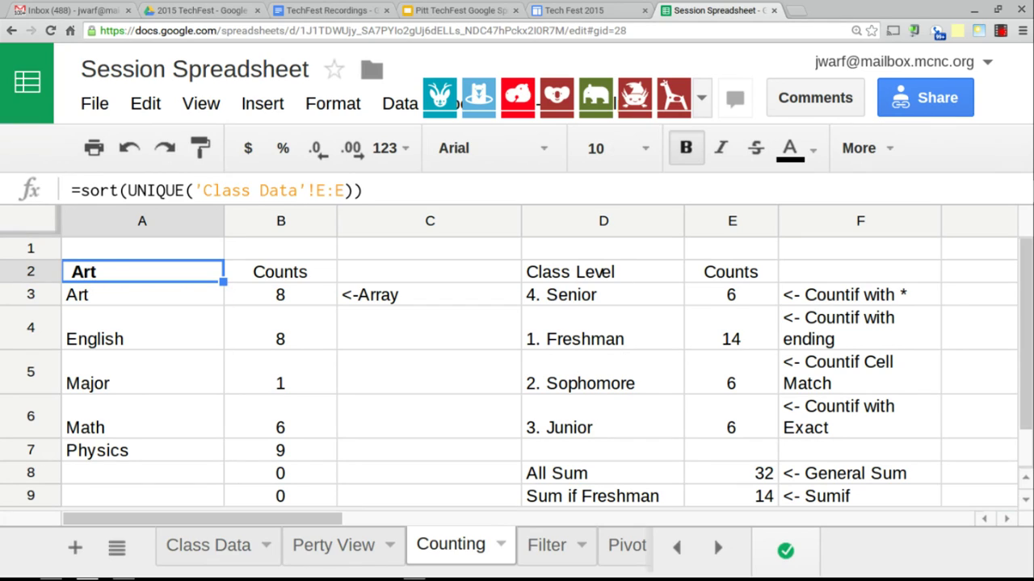
pyautogui.hotkey('ctrl', 'z')
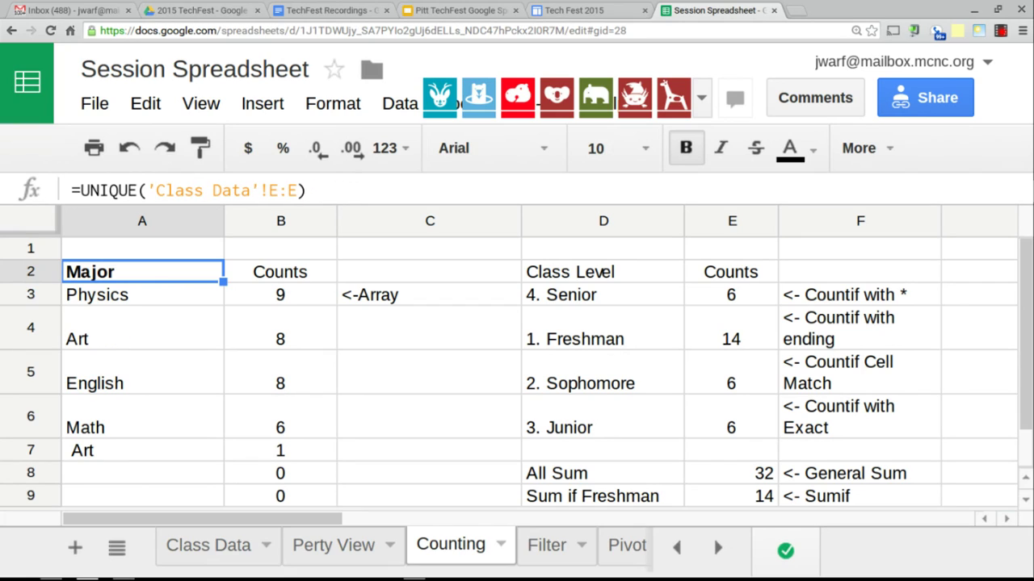
# - Review the Senior wildcard and Sophomore COUNTIF formulas, then zoom the page to 200%
pyautogui.click(703, 303)
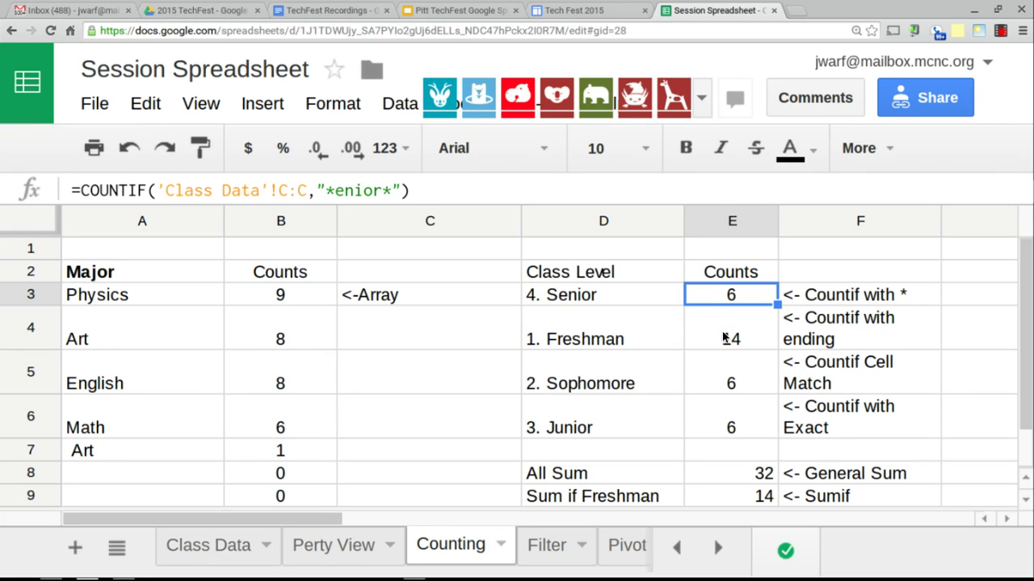
pyautogui.click(730, 382)
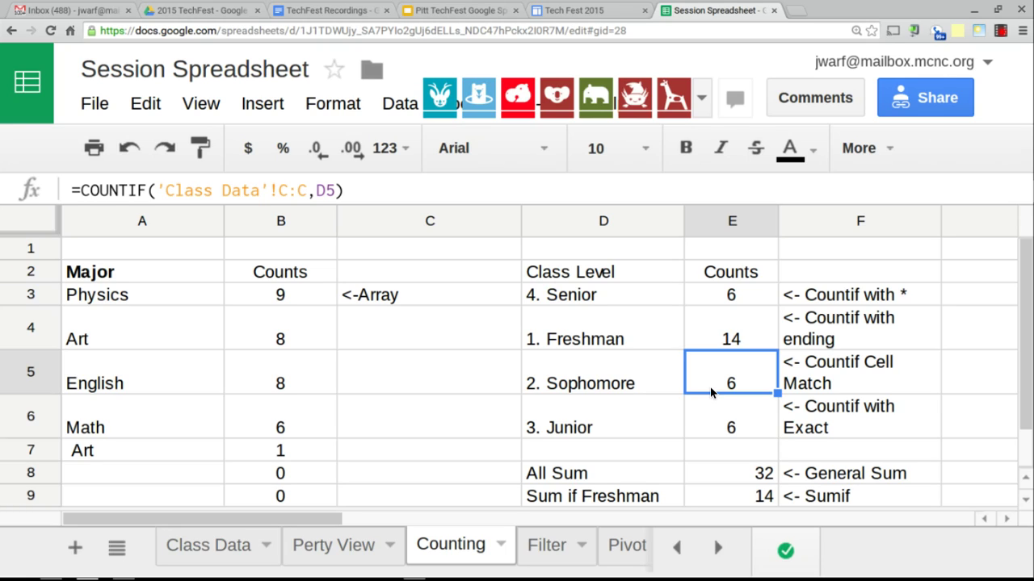
pyautogui.hotkey('ctrl', '+')
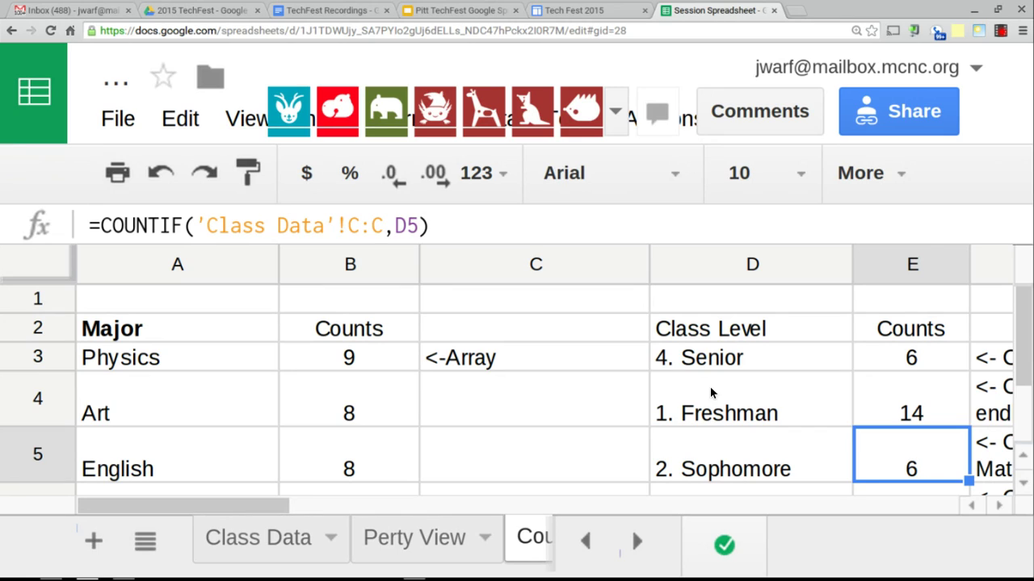
pyautogui.click(421, 225)
pyautogui.press('BackSpace')
pyautogui.write('4')
pyautogui.press('Return')
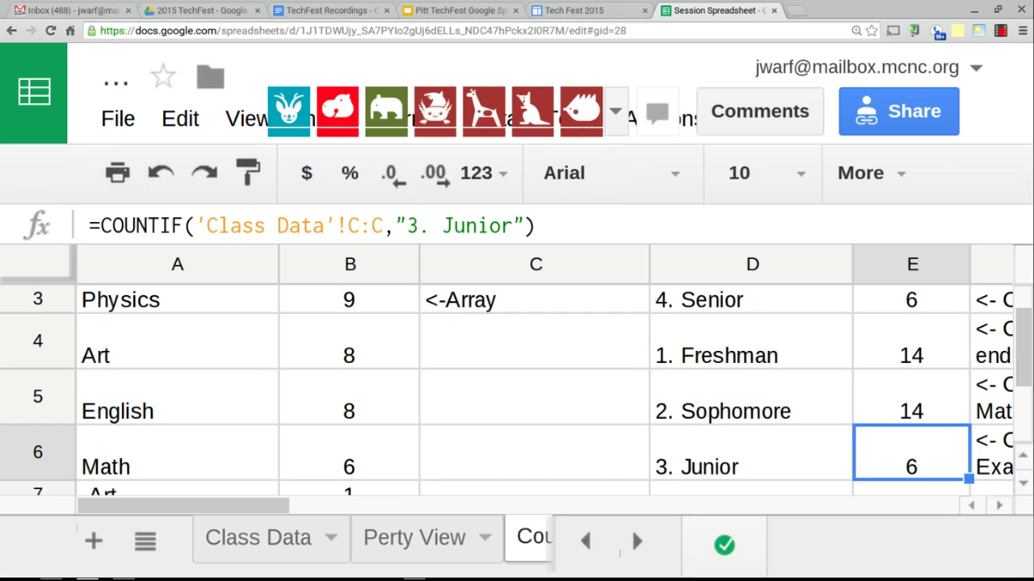
pyautogui.click(911, 395)
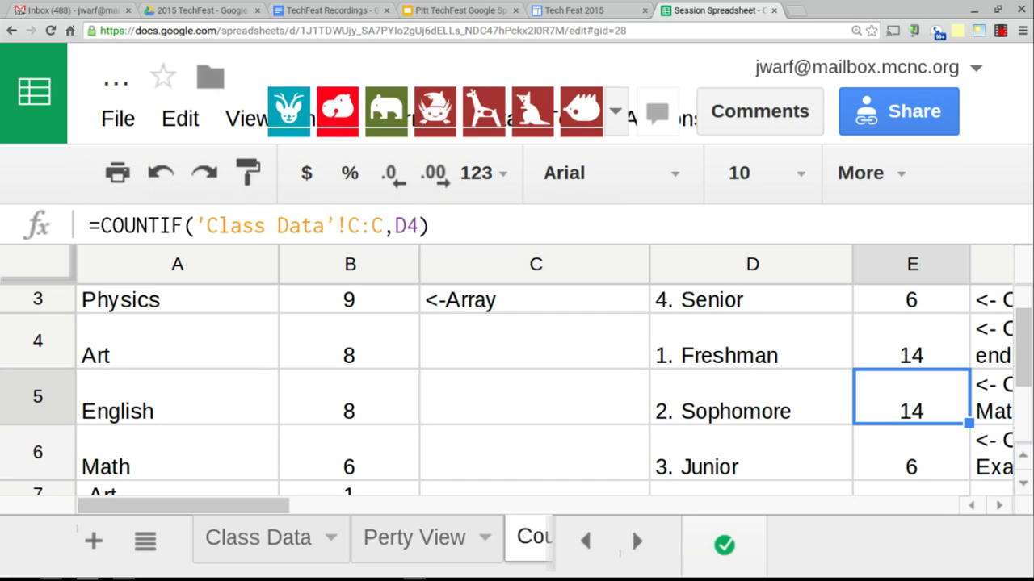
pyautogui.press('Return')
pyautogui.press('Left')
pyautogui.press('Left')
pyautogui.press('Left')
pyautogui.press('Right')
pyautogui.press('Delete')
pyautogui.press('BackSpace')
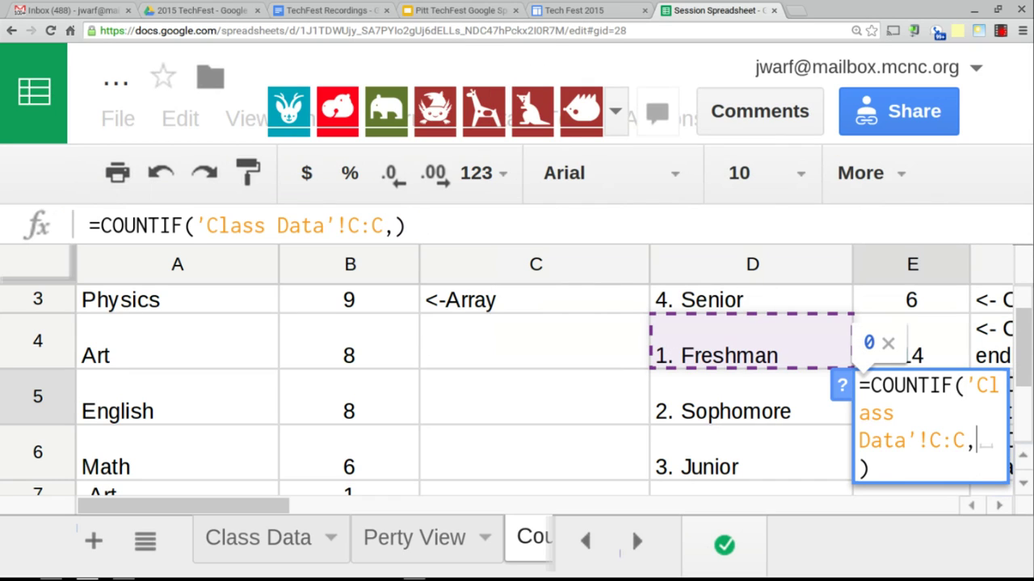
pyautogui.write('D5')
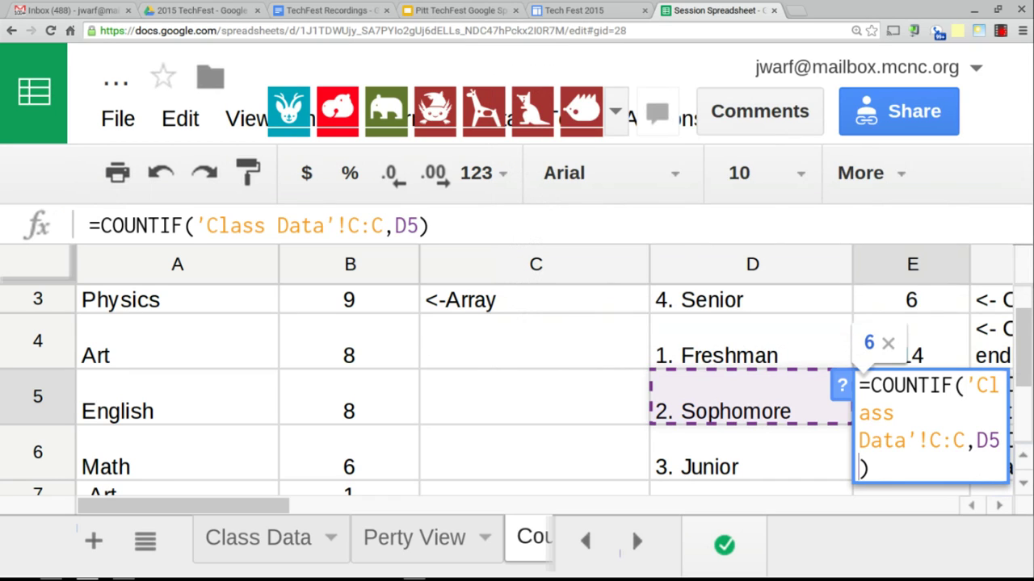
pyautogui.press('Return')
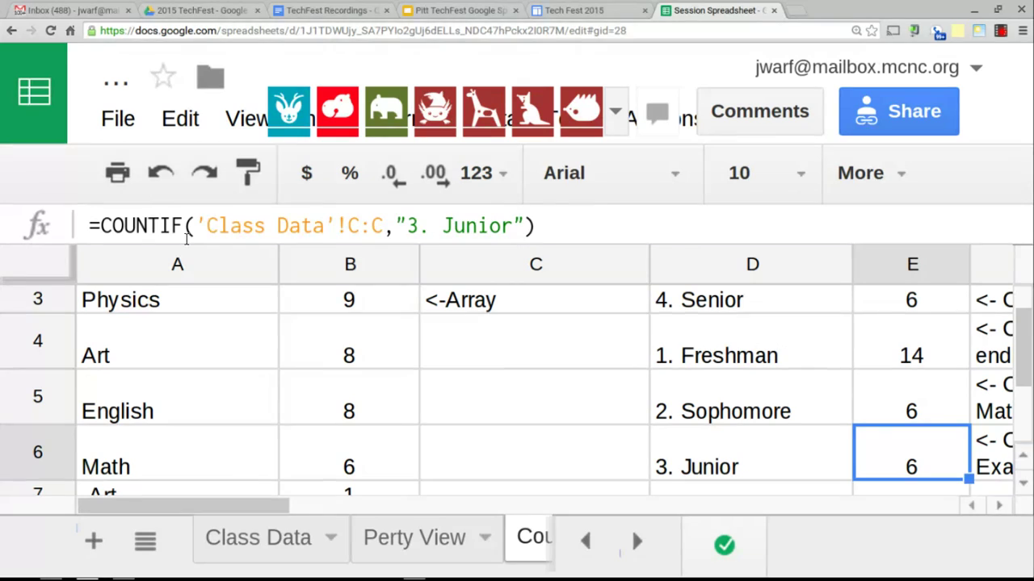
pyautogui.click(410, 228)
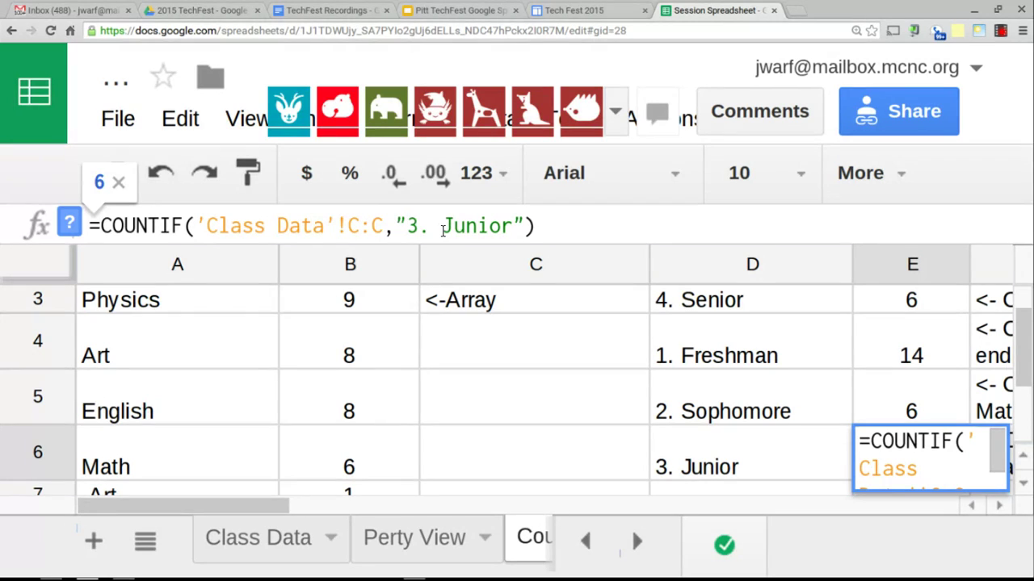
pyautogui.press('Return')
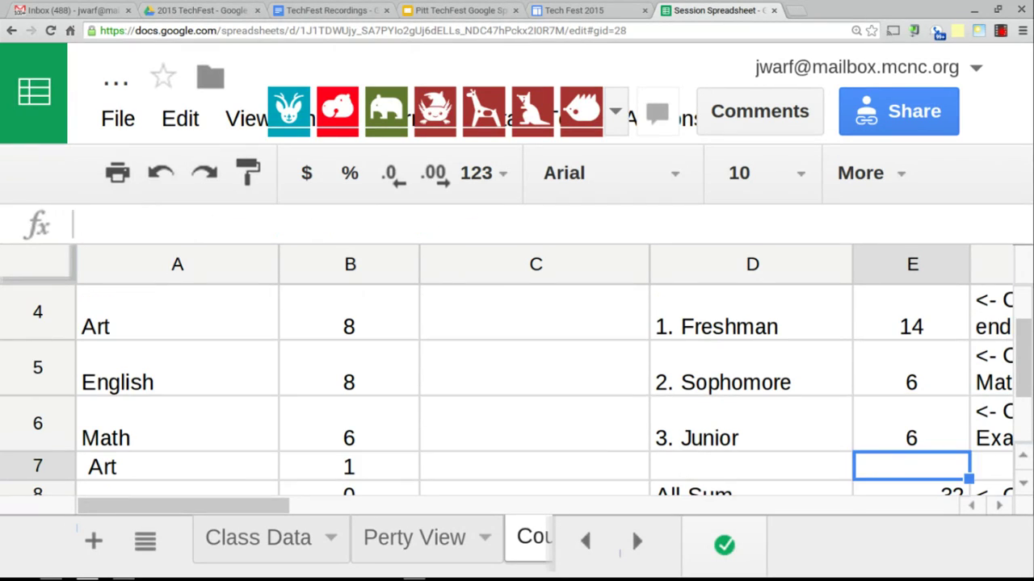
pyautogui.click(902, 440)
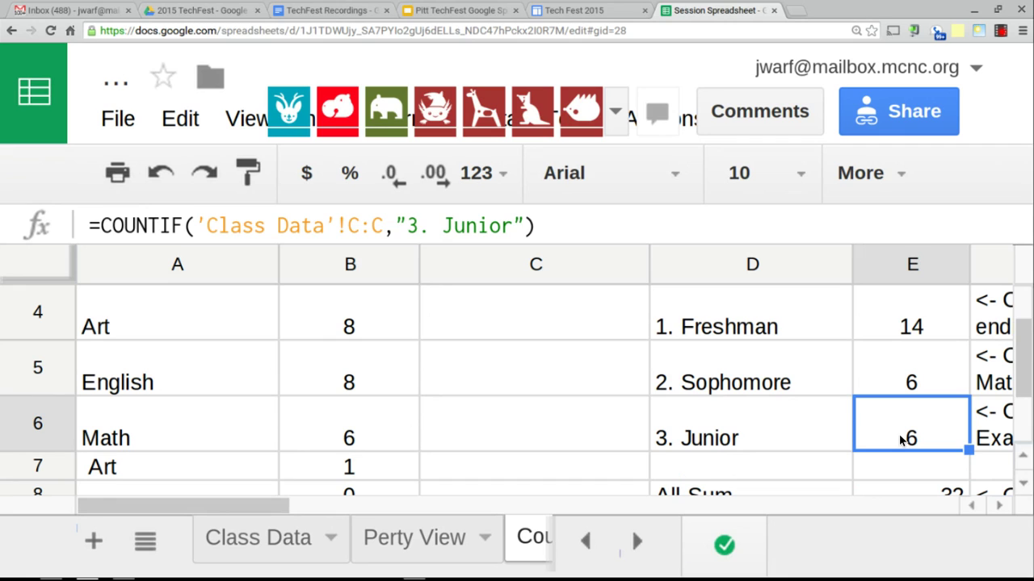
# - Go to the Class Data sheet, dismiss the window-too-small notice, and select the first 4. Senior entry
pyautogui.click(226, 547)
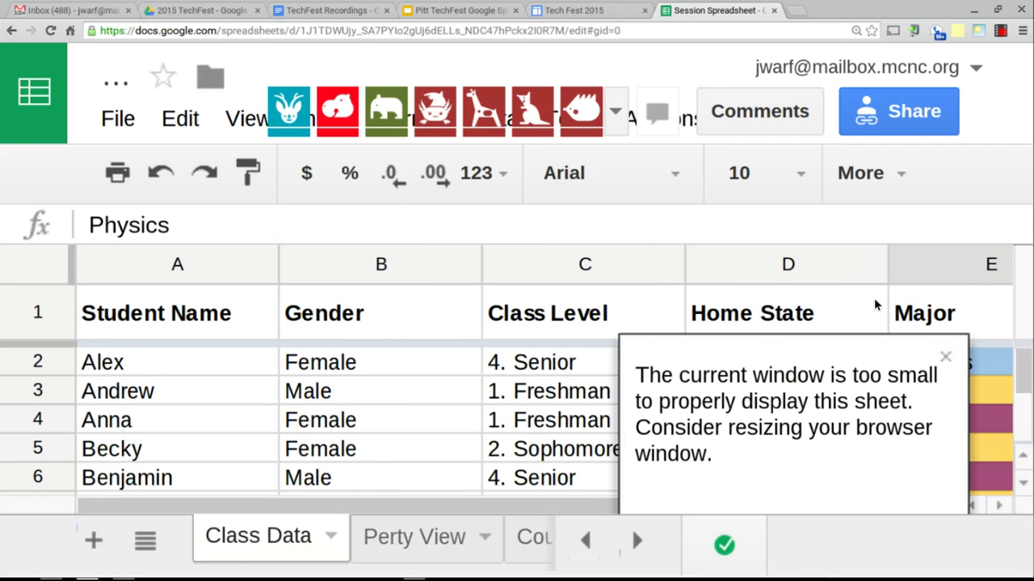
pyautogui.click(946, 359)
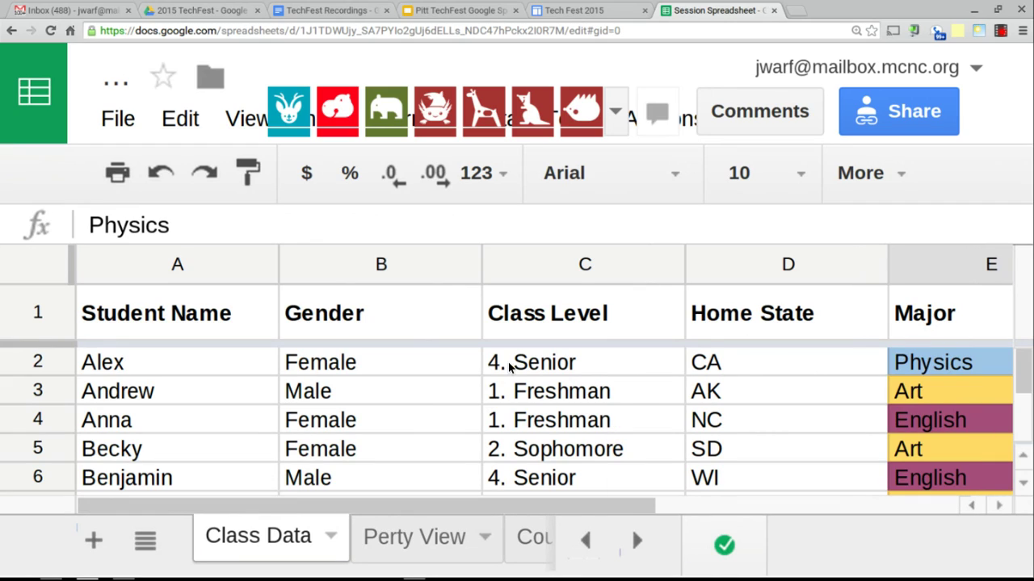
pyautogui.click(585, 370)
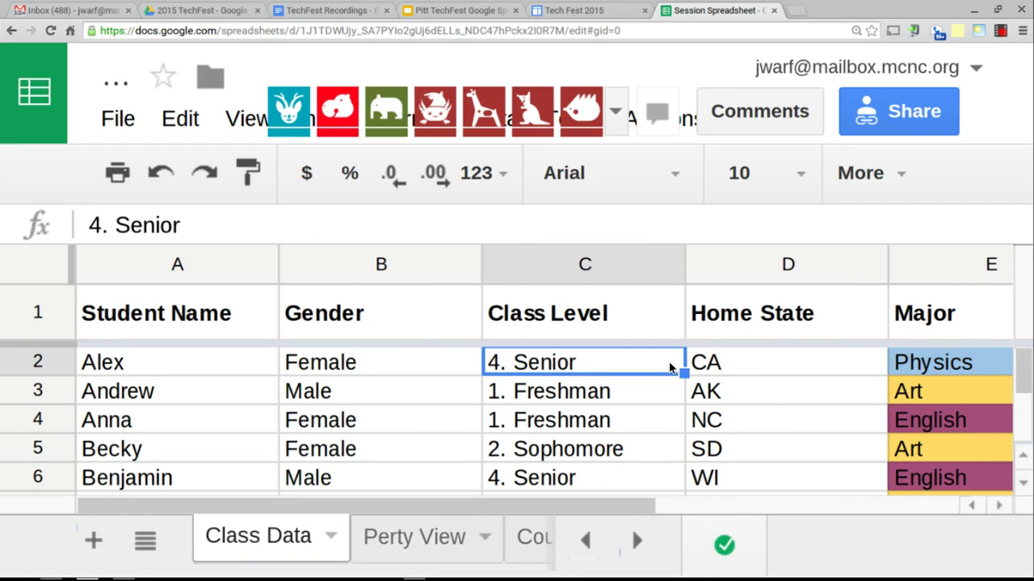
# - Change the first student's class level to 3. Junior, then return to the Counting sheet
pyautogui.doubleClick(598, 363)
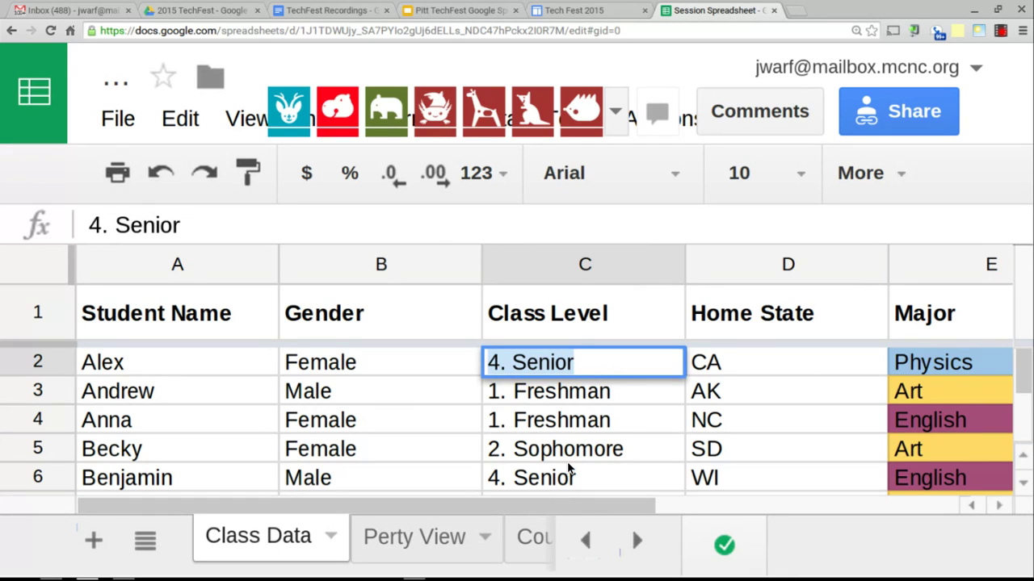
pyautogui.click(505, 365)
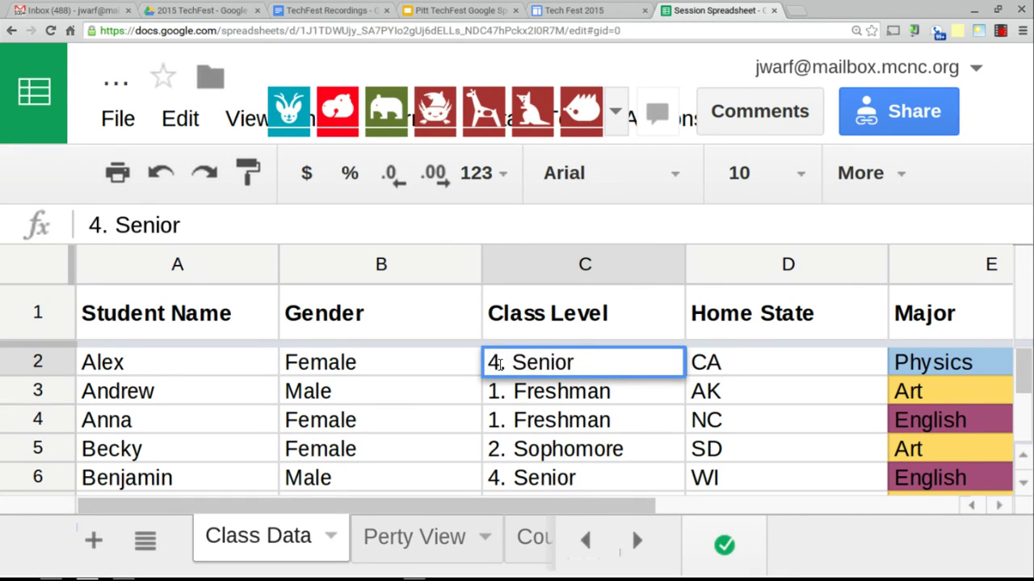
pyautogui.press('BackSpace')
pyautogui.write('3')
pyautogui.press('Right')
pyautogui.hotkey('shift', 'Right')
pyautogui.hotkey('shift', 'Right')
pyautogui.hotkey('shift', 'Right')
pyautogui.hotkey('shift', 'Right')
pyautogui.hotkey('shift', 'Right')
pyautogui.hotkey('shift', 'Right')
pyautogui.write('Junior')
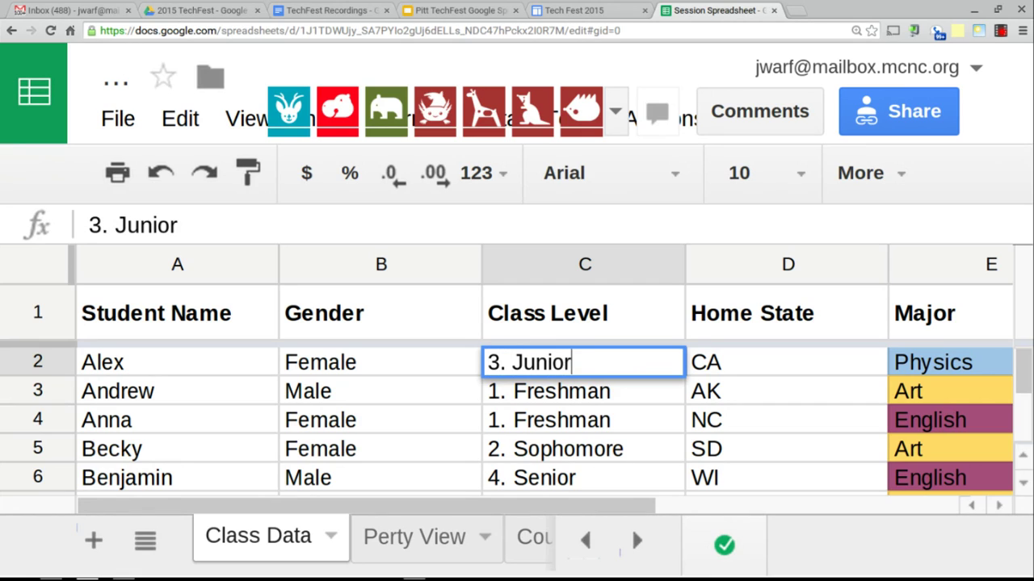
pyautogui.press('Return')
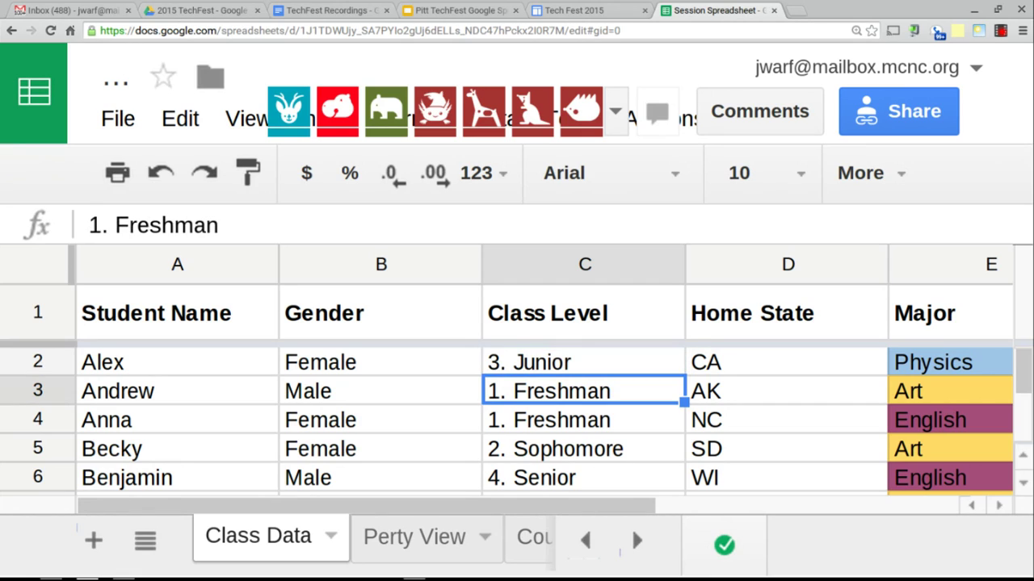
pyautogui.click(534, 537)
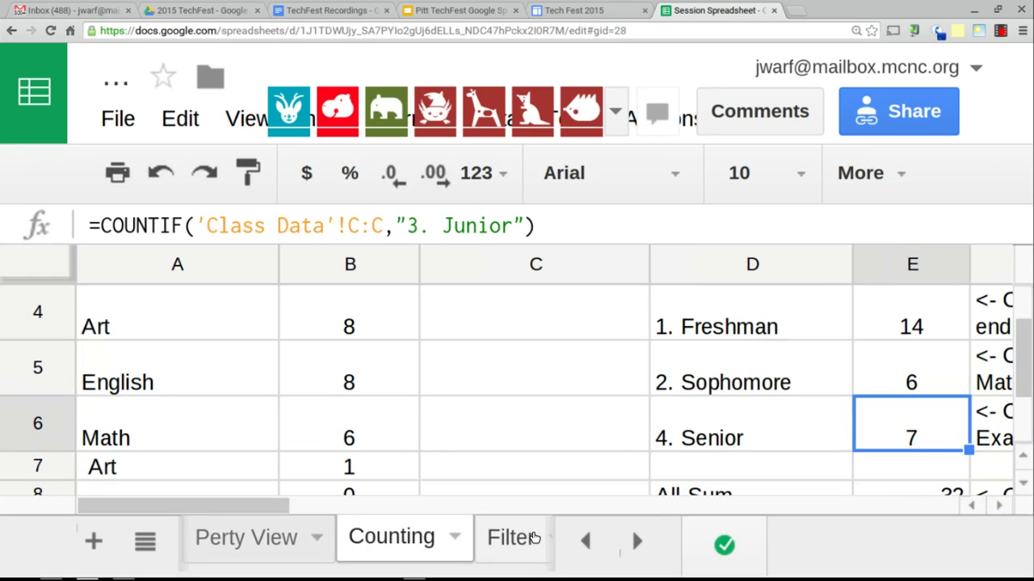
pyautogui.click(770, 444)
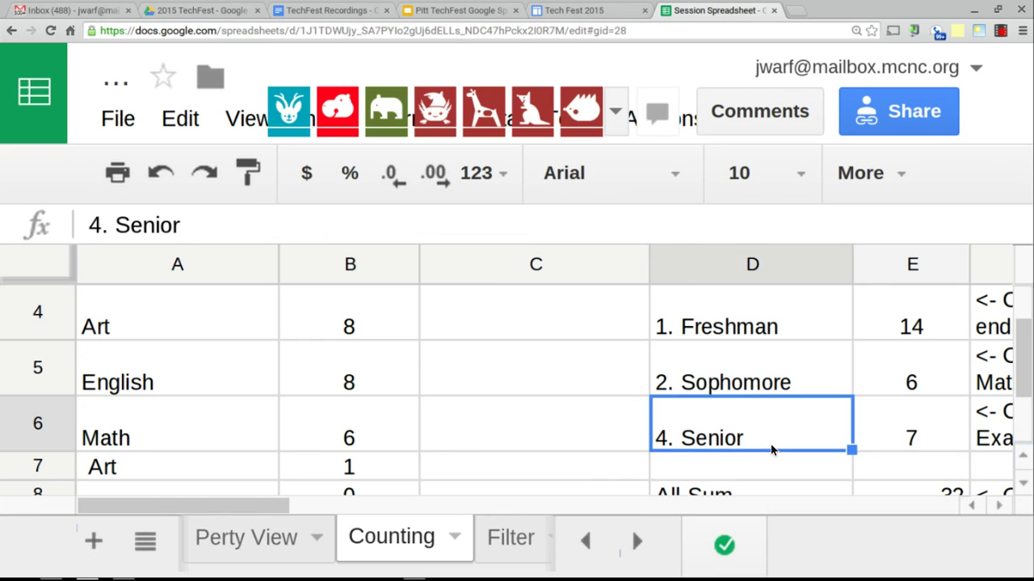
pyautogui.hscroll(5, 814, 442)
pyautogui.hscroll(-3, 821, 445)
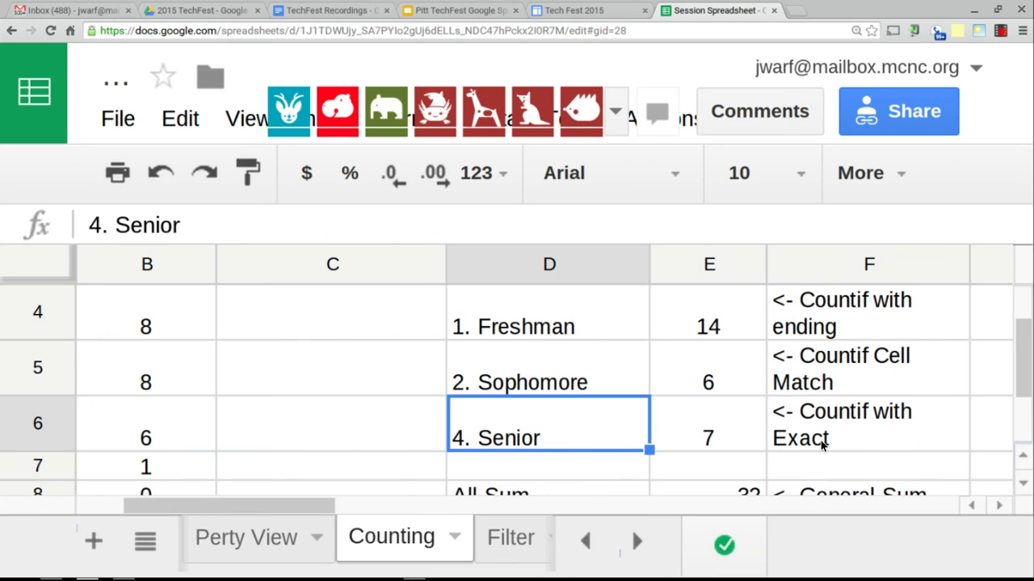
pyautogui.scroll(1, 821, 444)
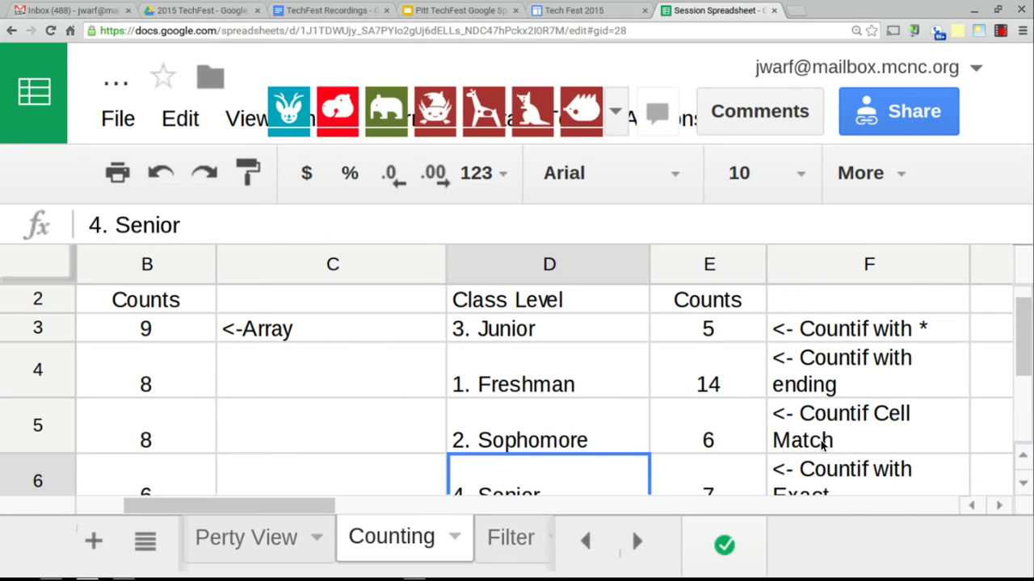
pyautogui.press('Right')
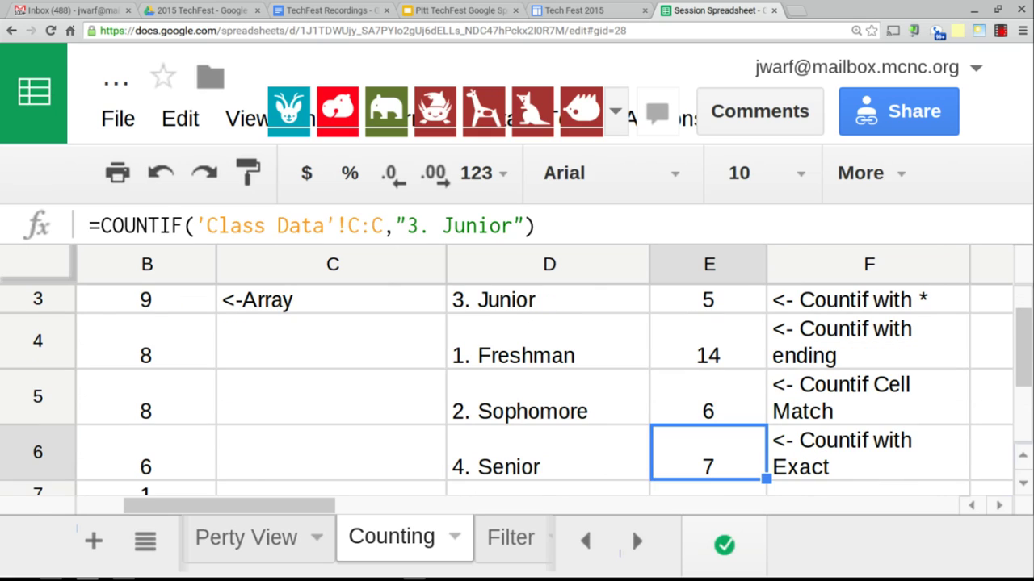
pyautogui.press('Left')
pyautogui.press('Up')
pyautogui.press('Up')
pyautogui.press('Up')
pyautogui.press('Up')
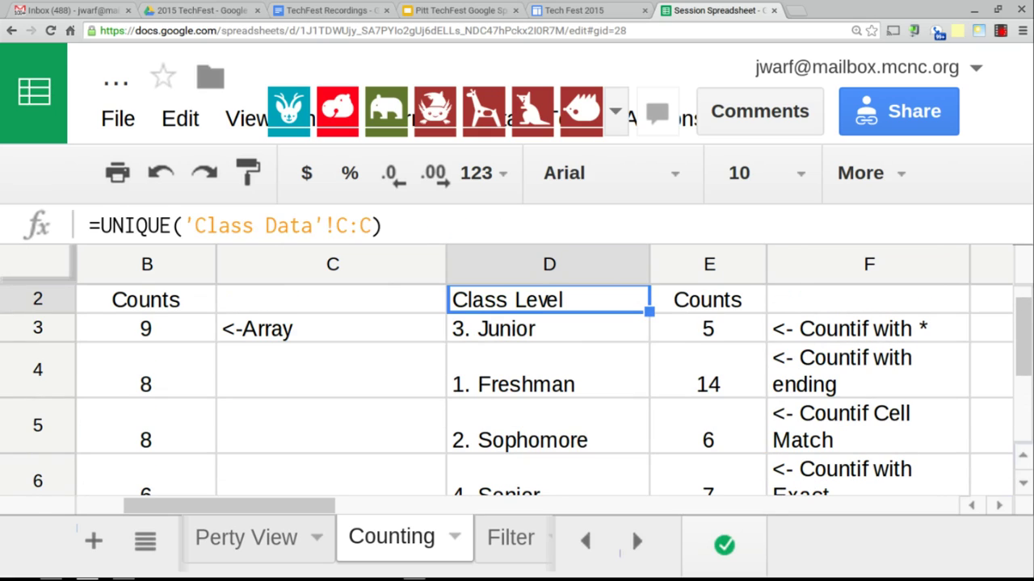
pyautogui.press('Down')
pyautogui.press('Down')
pyautogui.press('Down')
pyautogui.press('Down')
pyautogui.press('Down')
pyautogui.press('Up')
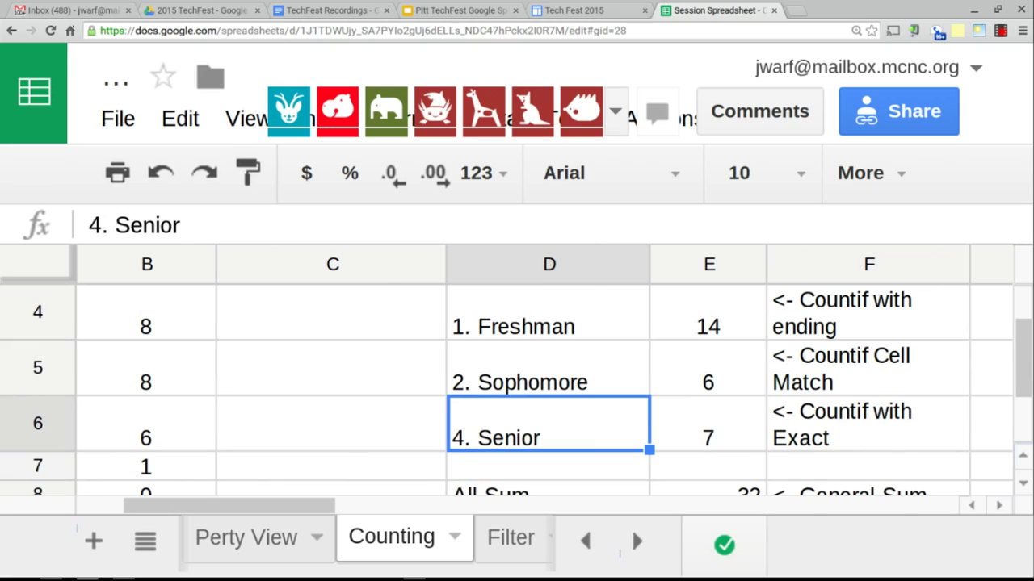
pyautogui.press('Up')
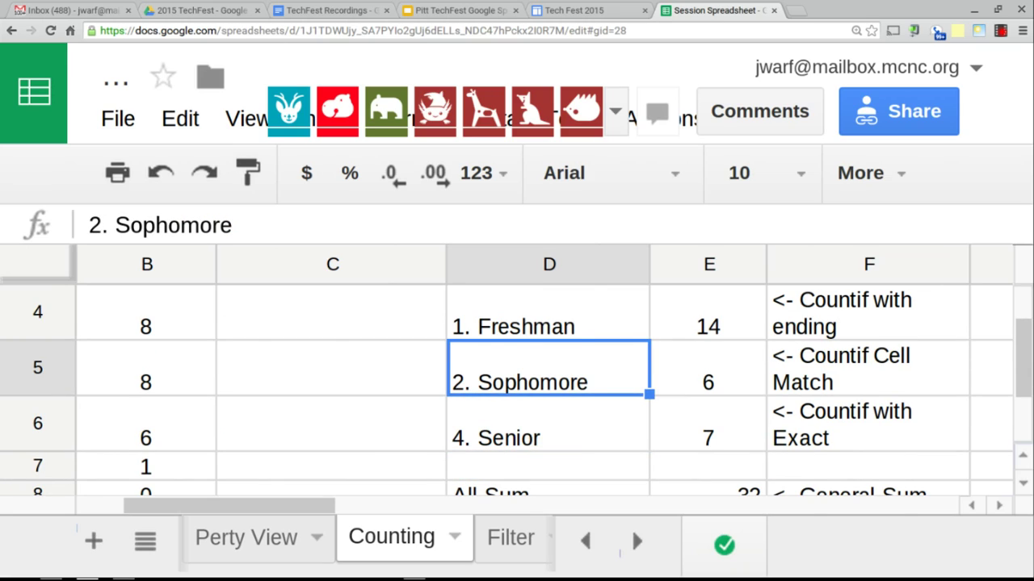
pyautogui.press('Up')
pyautogui.press('Up')
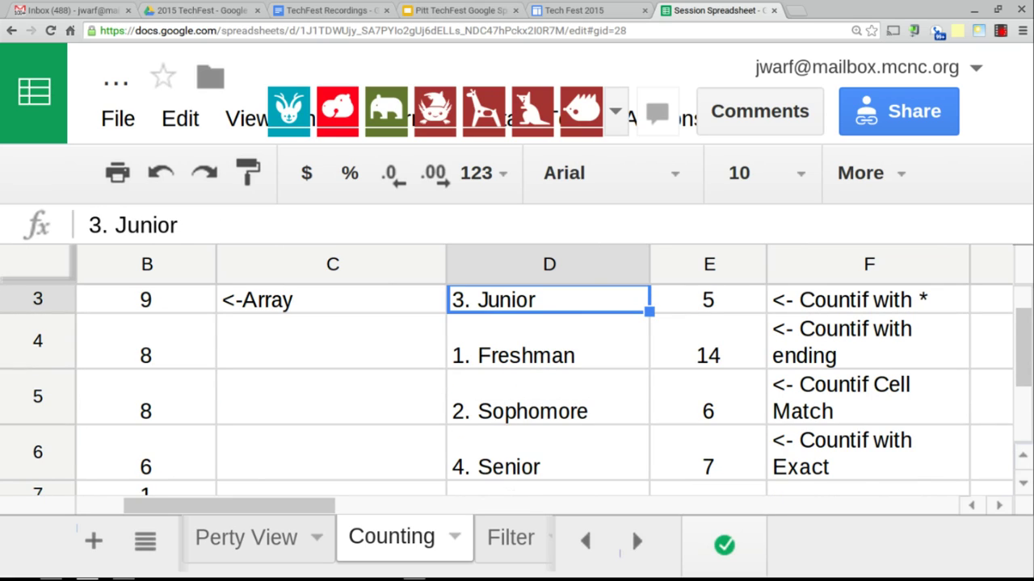
pyautogui.press('Up')
pyautogui.press('Down')
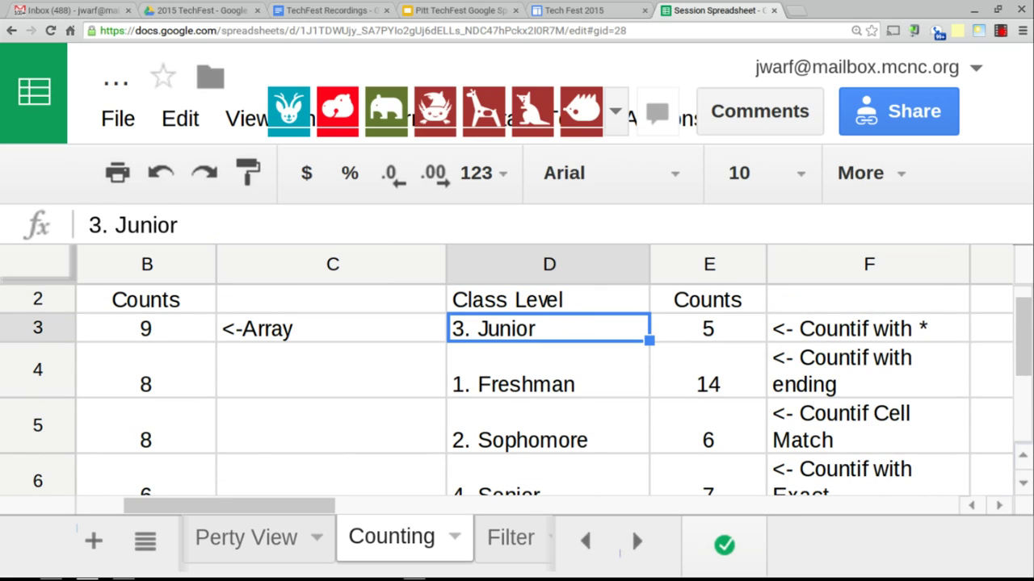
pyautogui.press('Up')
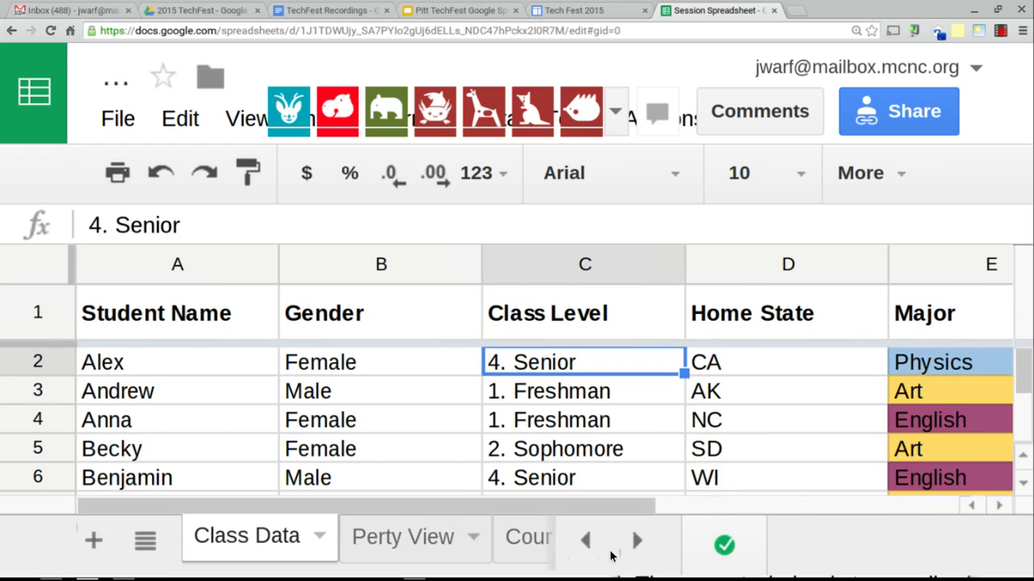
pyautogui.click(586, 541)
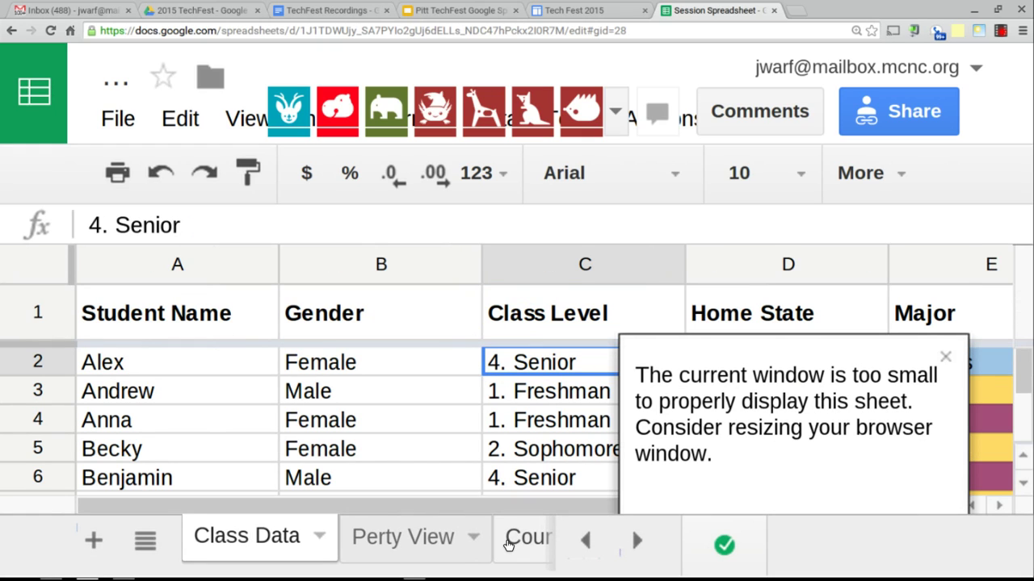
pyautogui.click(527, 537)
pyautogui.click(500, 436)
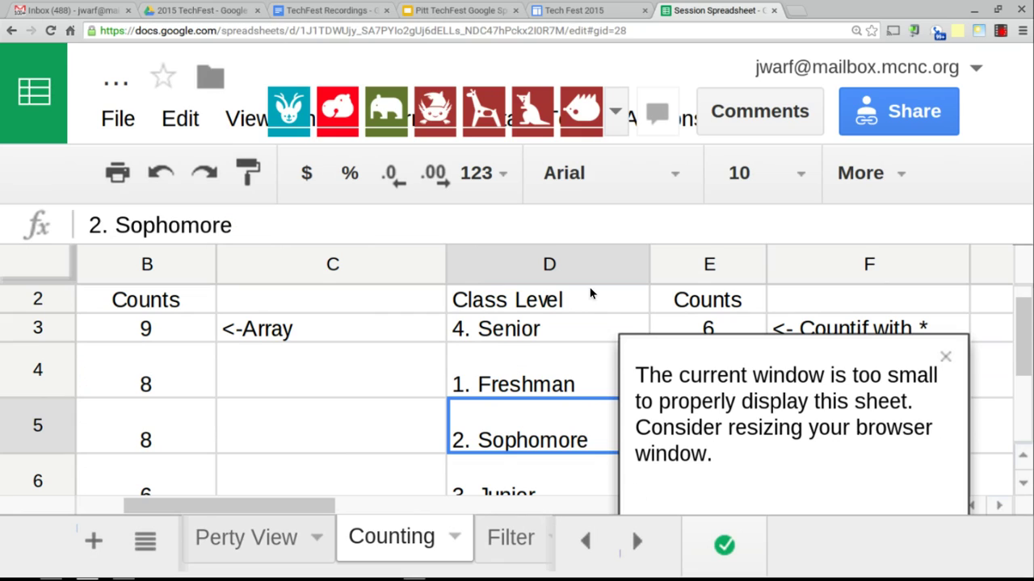
pyautogui.click(949, 360)
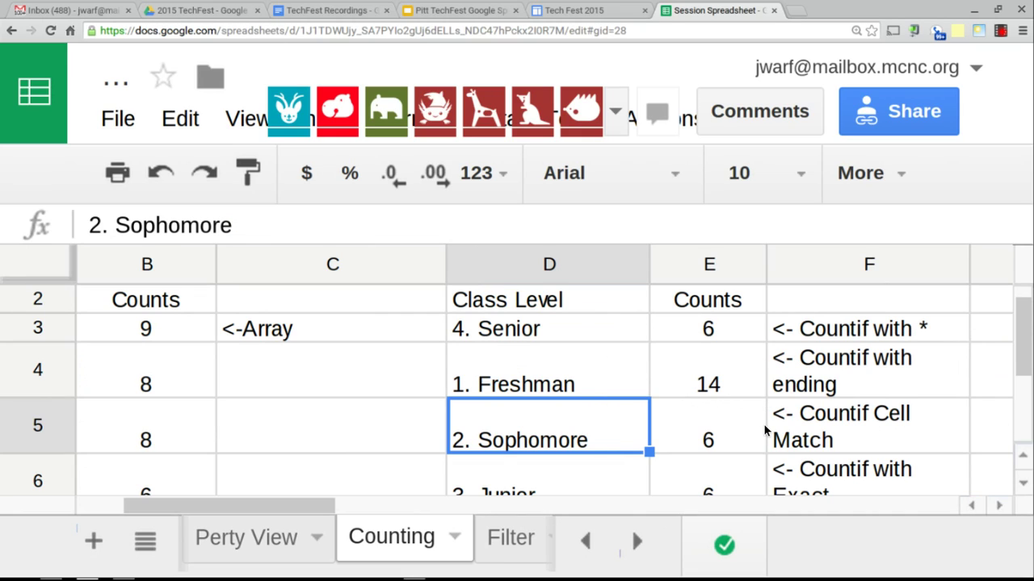
pyautogui.scroll(-1, 765, 432)
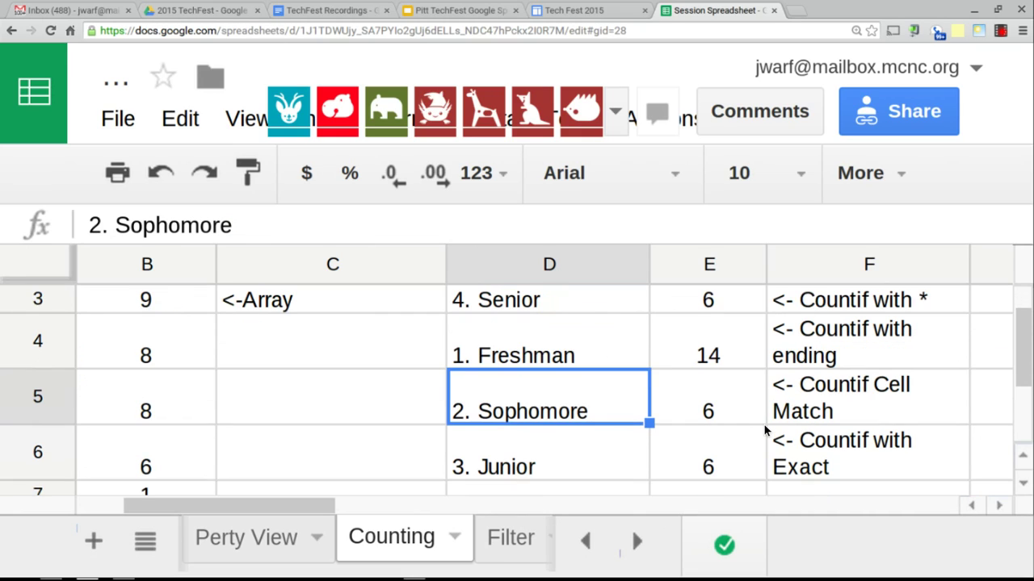
pyautogui.click(723, 459)
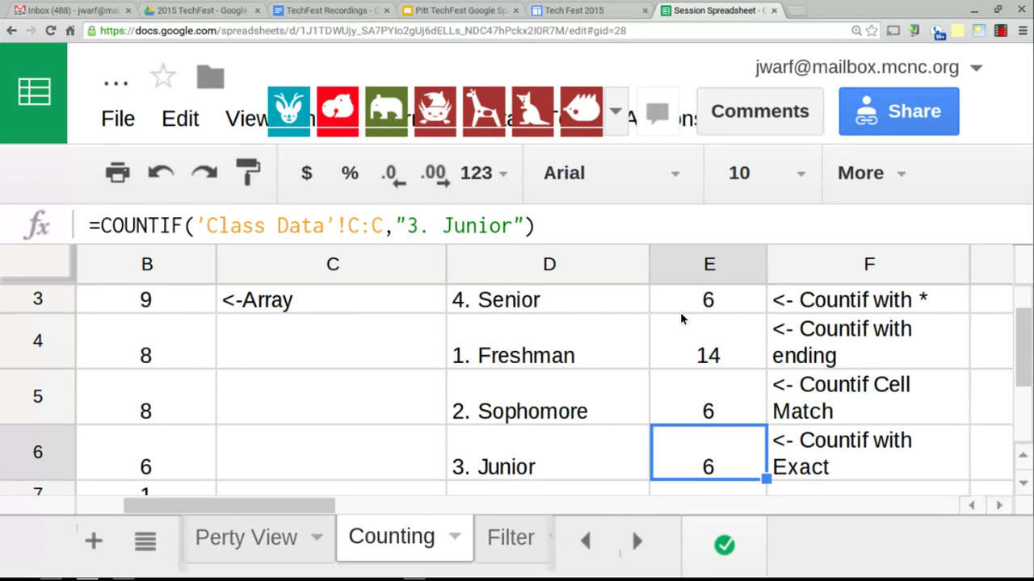
pyautogui.click(705, 413)
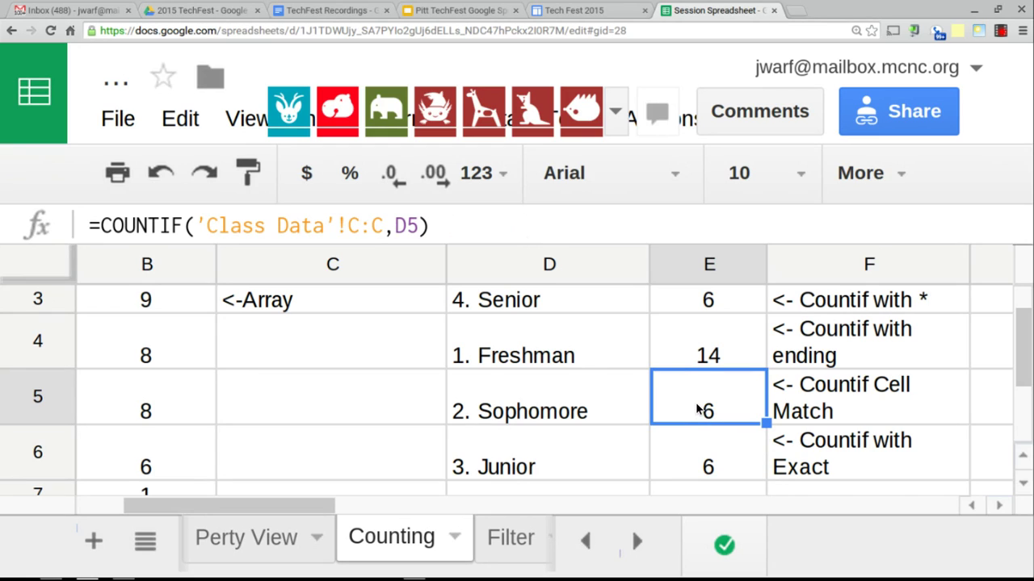
pyautogui.click(708, 326)
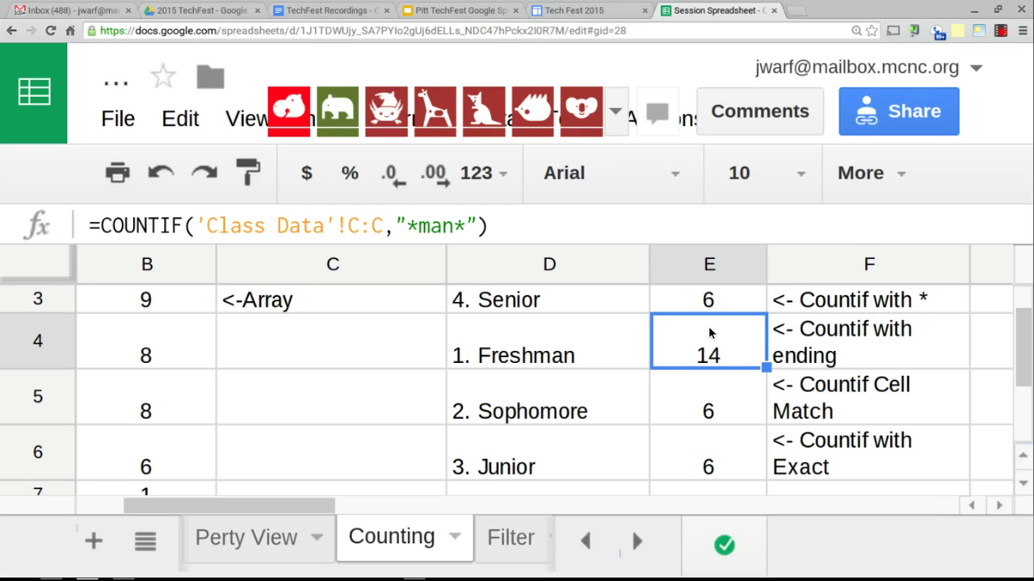
pyautogui.click(414, 226)
pyautogui.press('BackSpace')
pyautogui.press('Right')
pyautogui.press('Right')
pyautogui.press('Right')
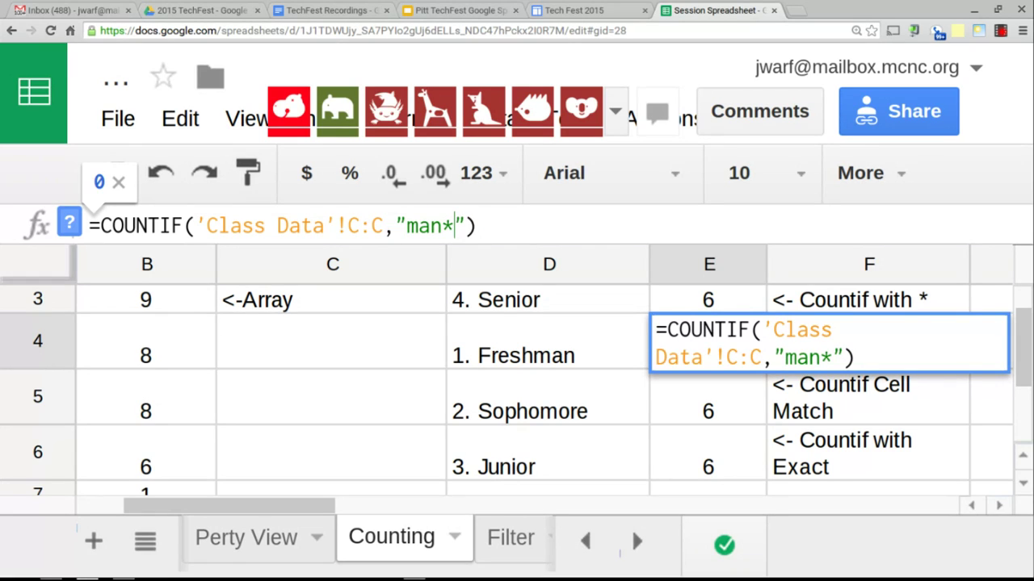
pyautogui.press('BackSpace')
pyautogui.write('*')
pyautogui.press('Left')
pyautogui.press('Left')
pyautogui.press('BackSpace')
pyautogui.press('BackSpace')
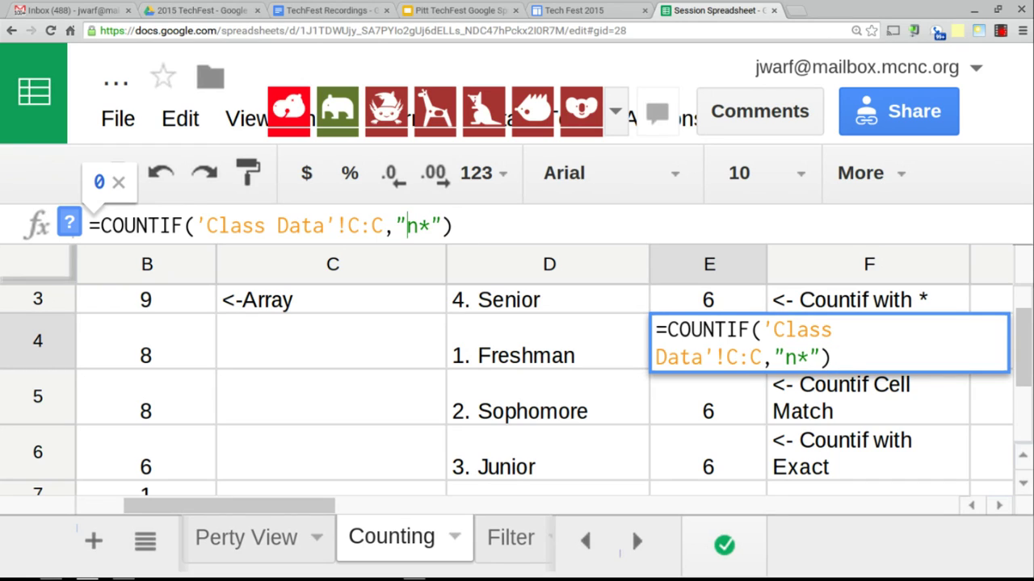
pyautogui.write('*')
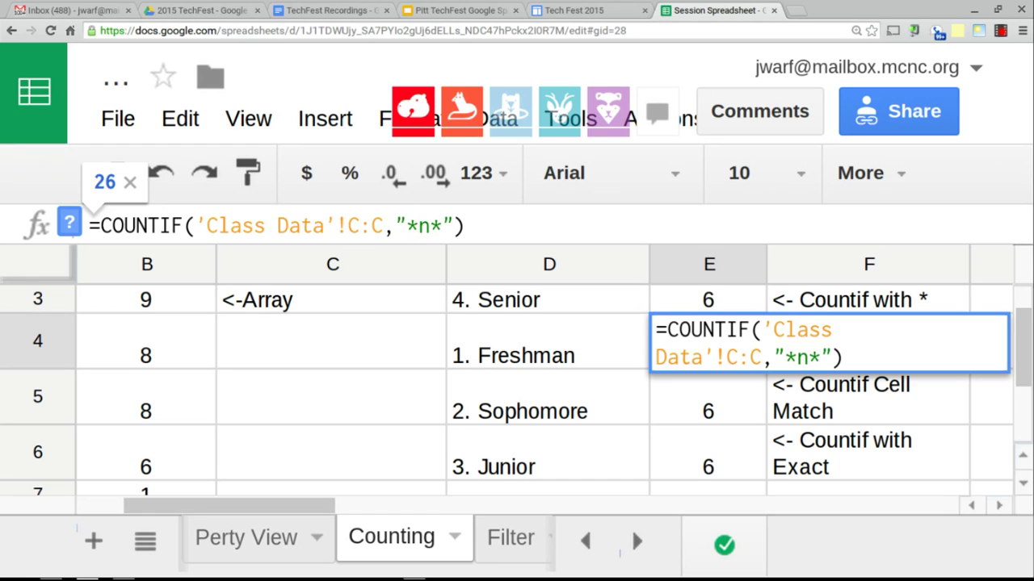
pyautogui.press('Return')
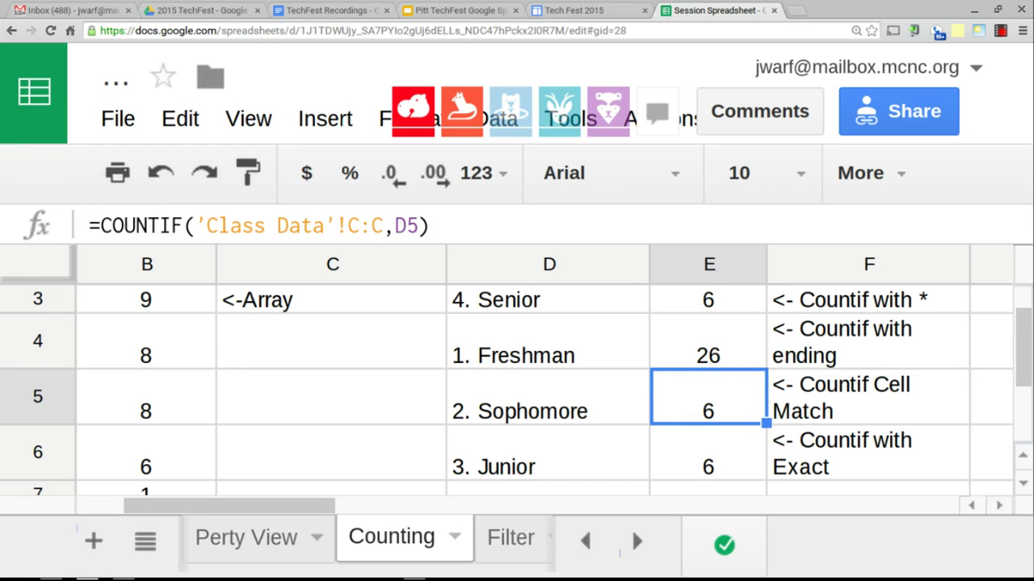
pyautogui.click(708, 341)
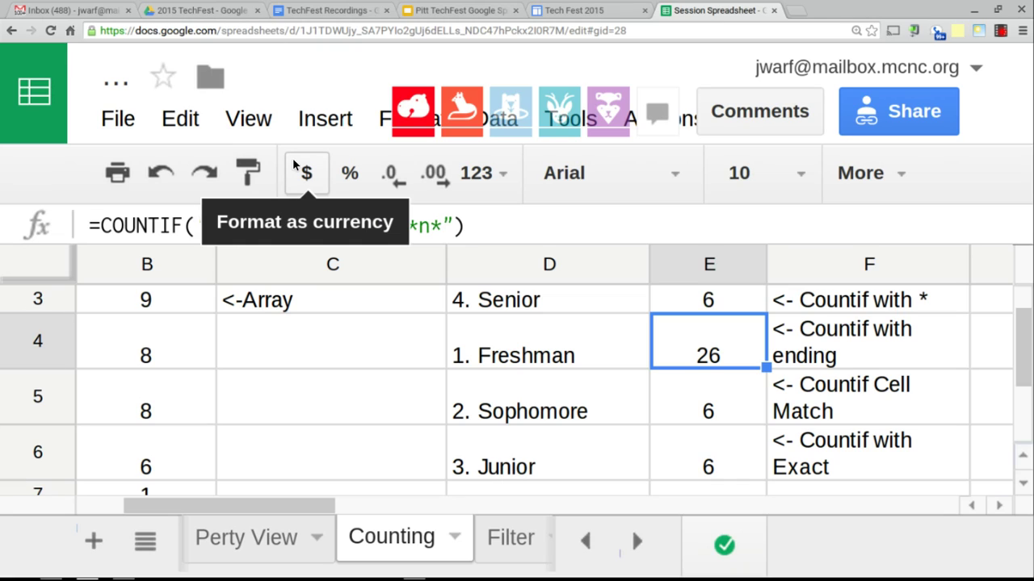
pyautogui.click(419, 226)
pyautogui.press('Delete')
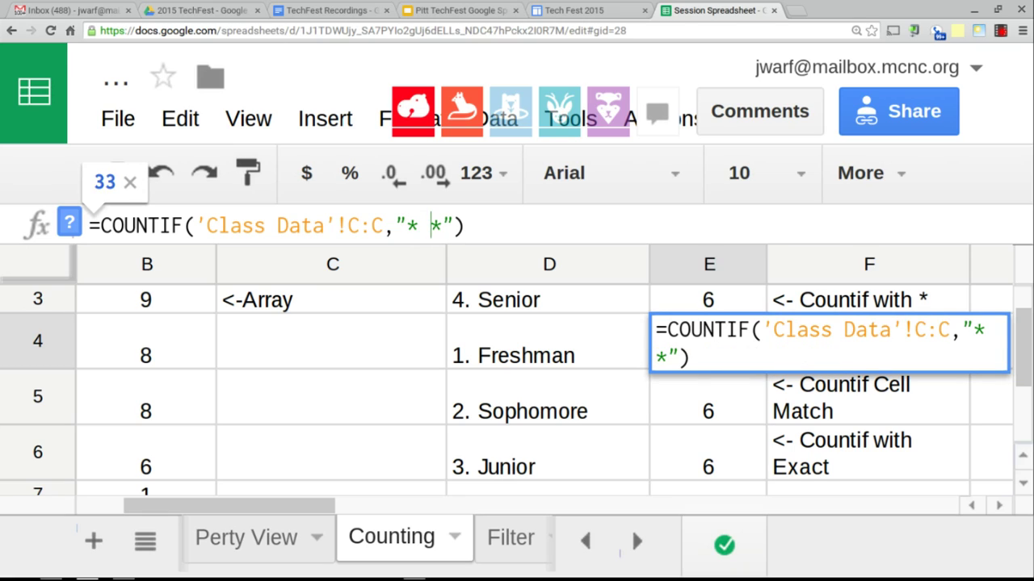
pyautogui.press('Return')
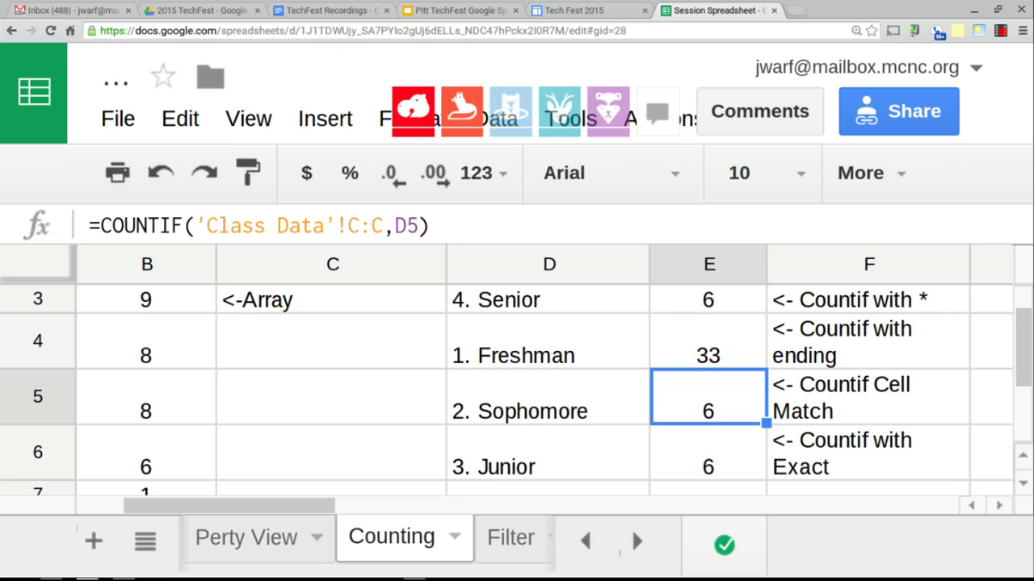
pyautogui.hotkey('ctrl', 'z')
pyautogui.hotkey('ctrl', 'z')
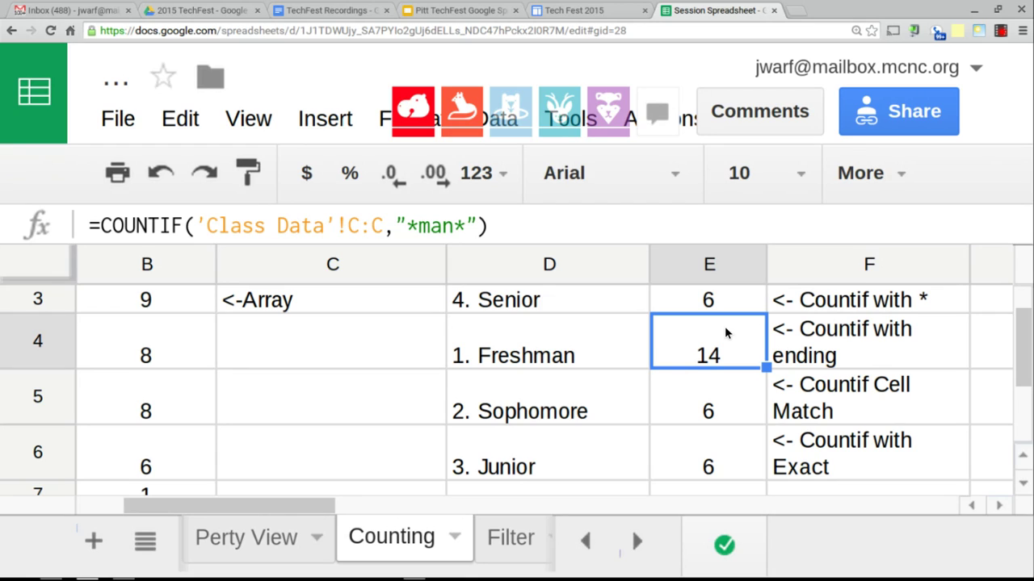
pyautogui.press('Return')
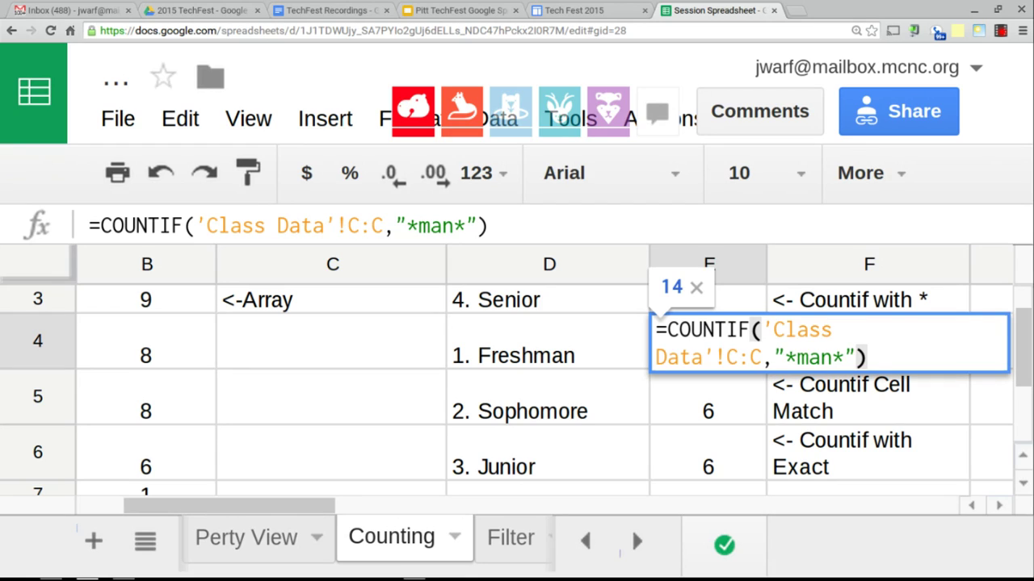
pyautogui.press('Left')
pyautogui.press('BackSpace')
pyautogui.press('BackSpace')
pyautogui.press('BackSpace')
pyautogui.press('BackSpace')
pyautogui.press('BackSpace')
pyautogui.press('BackSpace')
pyautogui.press('BackSpace')
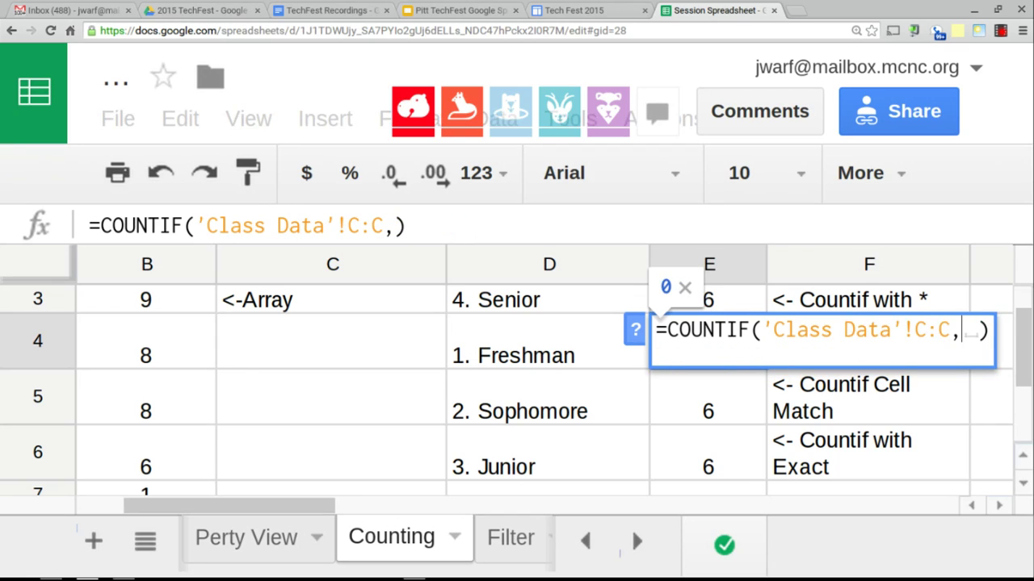
pyautogui.write('>')
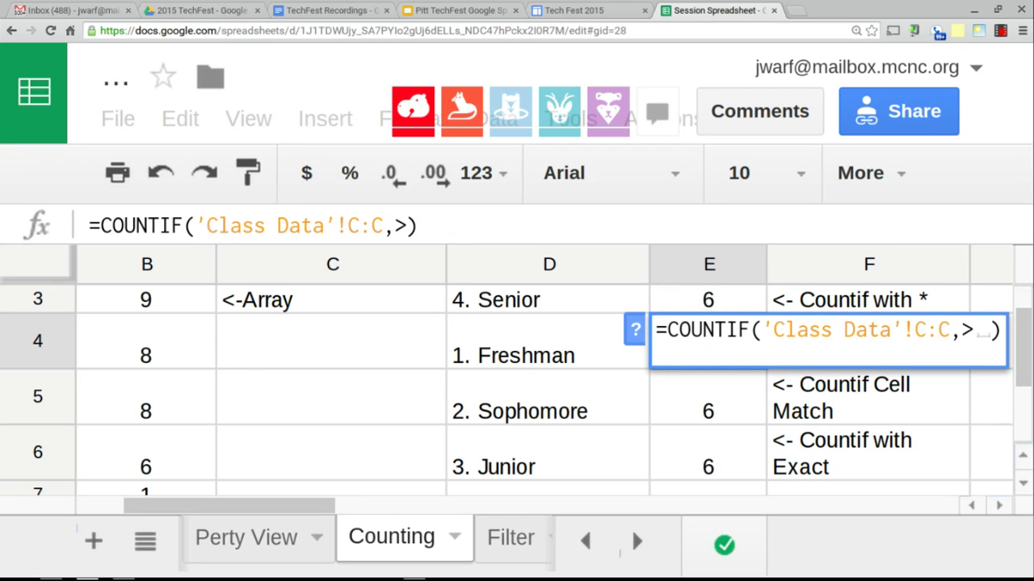
pyautogui.write('1')
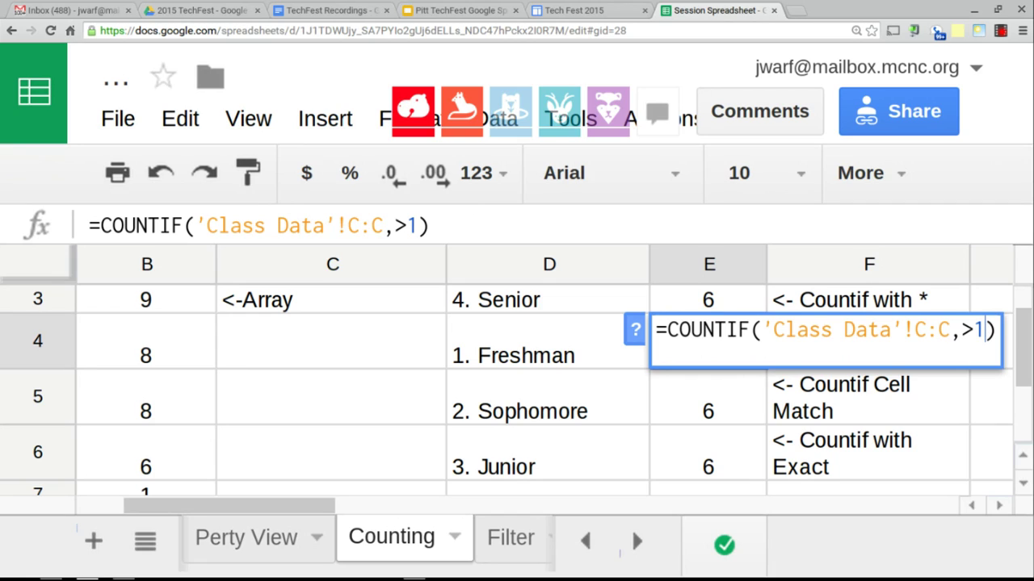
pyautogui.press('Return')
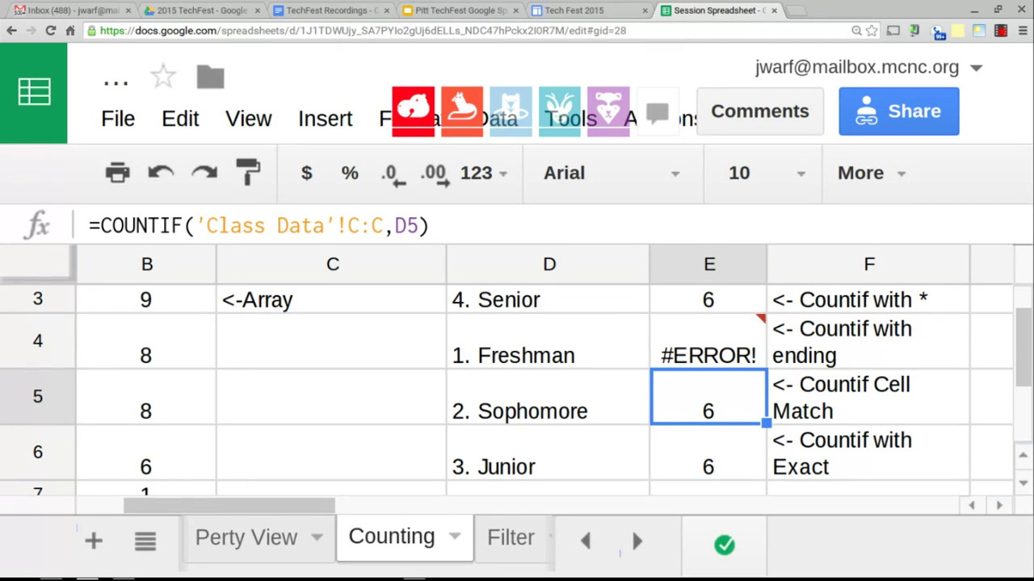
pyautogui.click(708, 341)
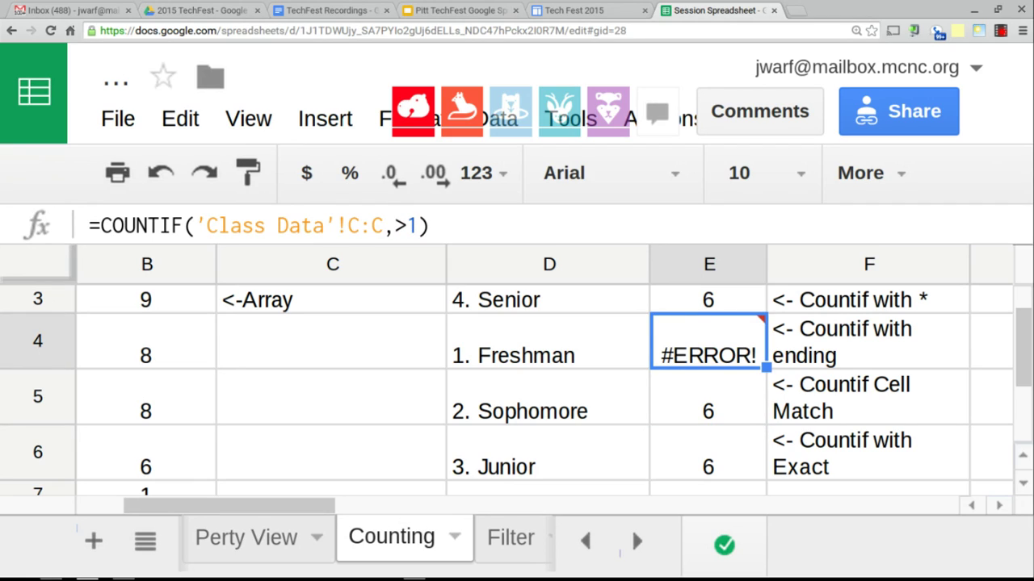
pyautogui.moveTo(747, 327)
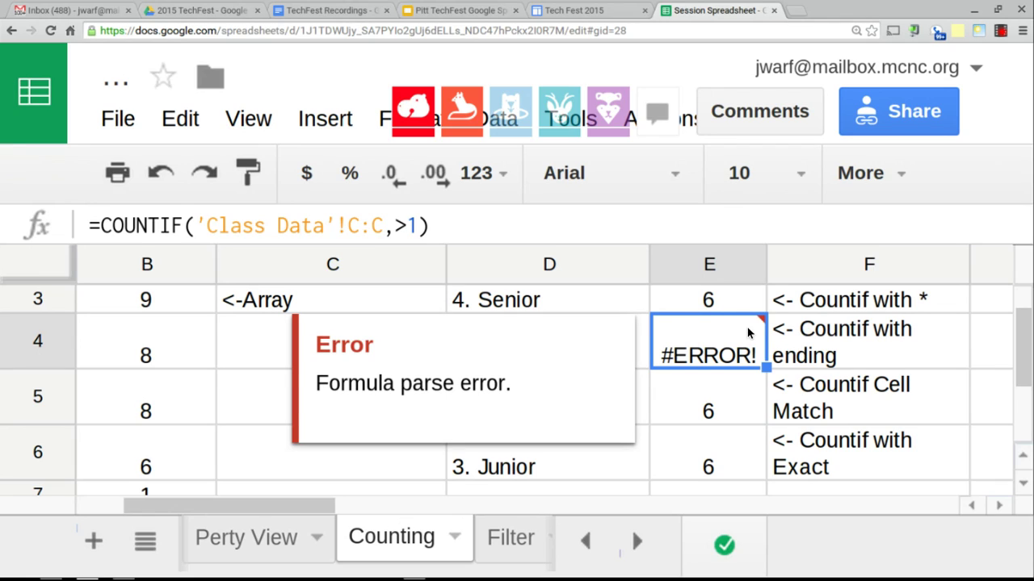
pyautogui.doubleClick(747, 327)
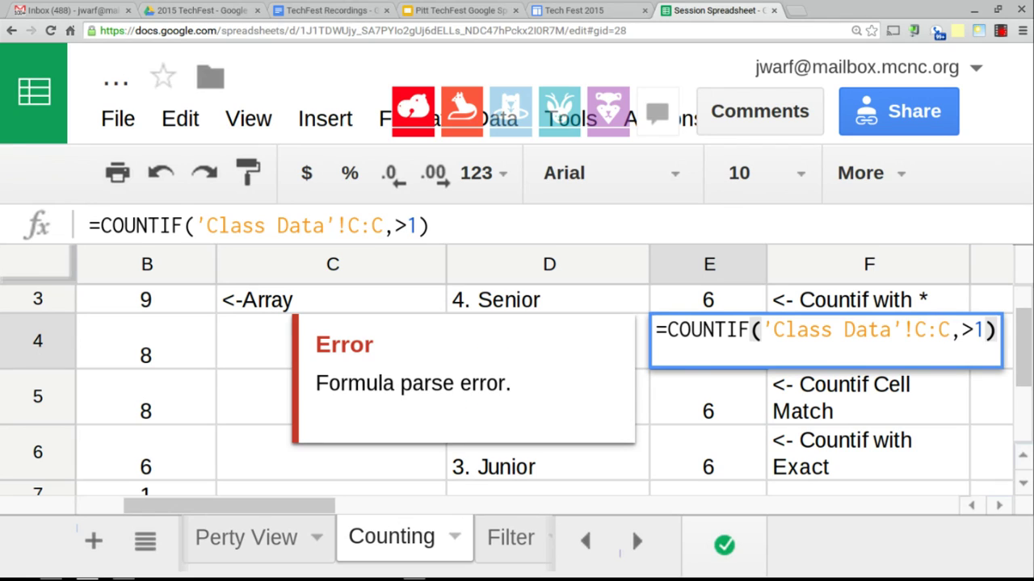
pyautogui.press('Escape')
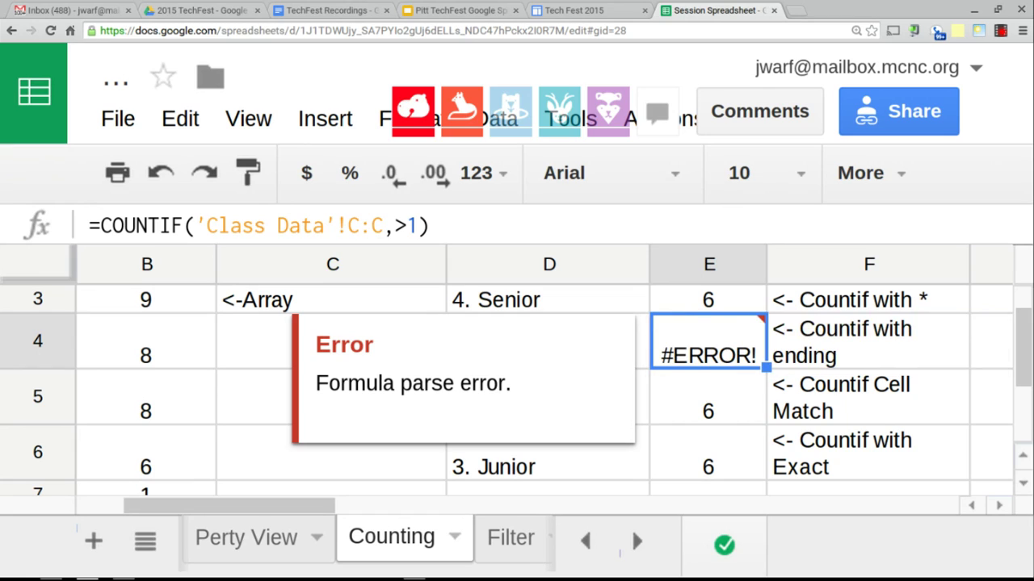
pyautogui.hotkey('ctrl', 'z')
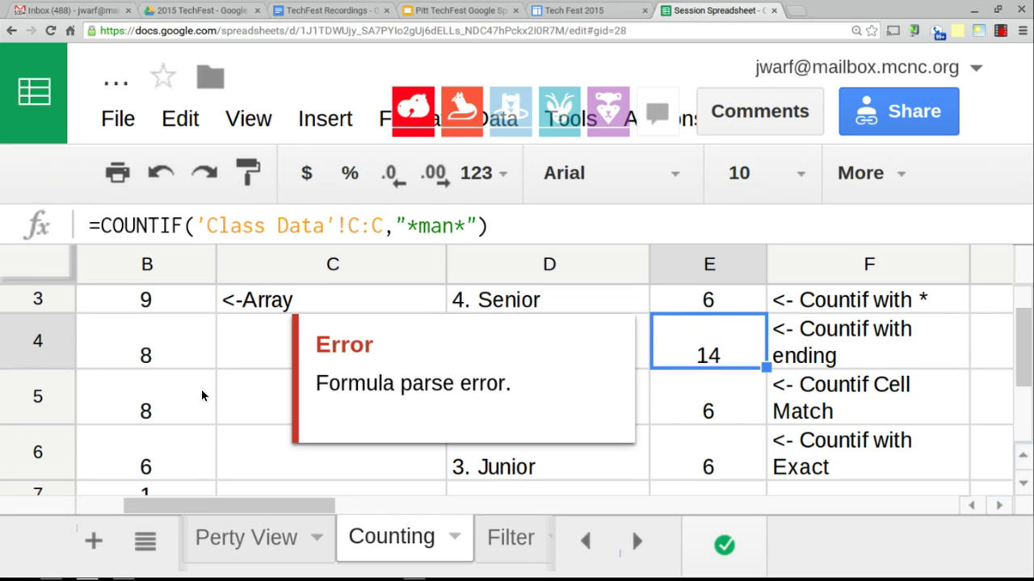
pyautogui.scroll(-2, 201, 390)
pyautogui.scroll(2, 201, 394)
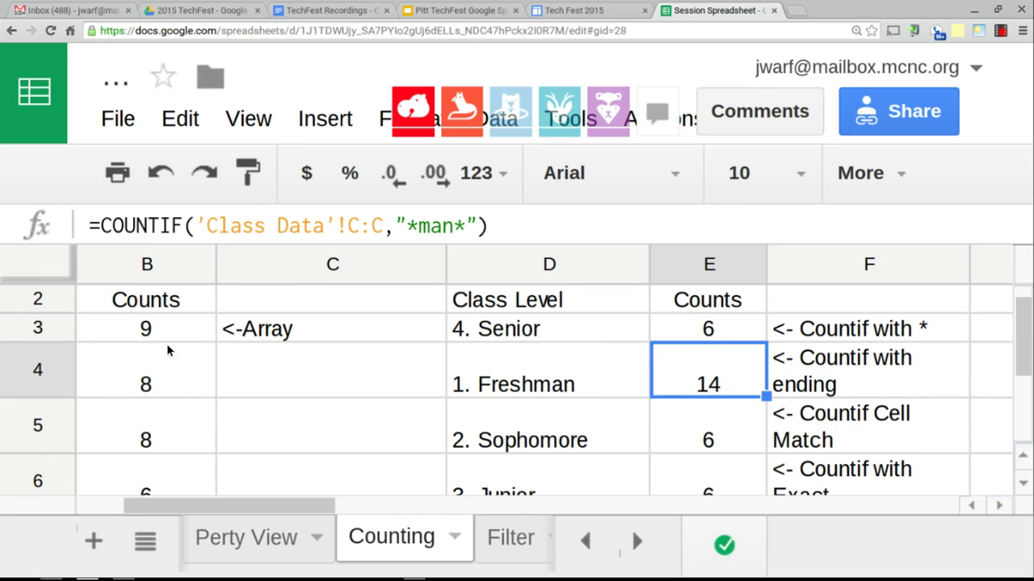
# - Enter =COUNTIF(B3:B9,>6) in cell C5
pyautogui.click(269, 424)
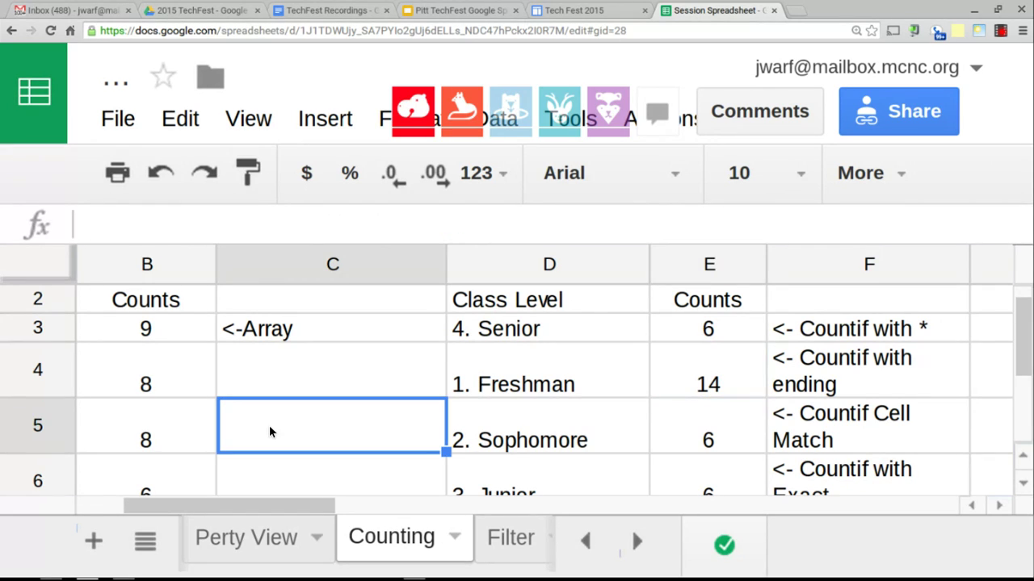
pyautogui.write('=count')
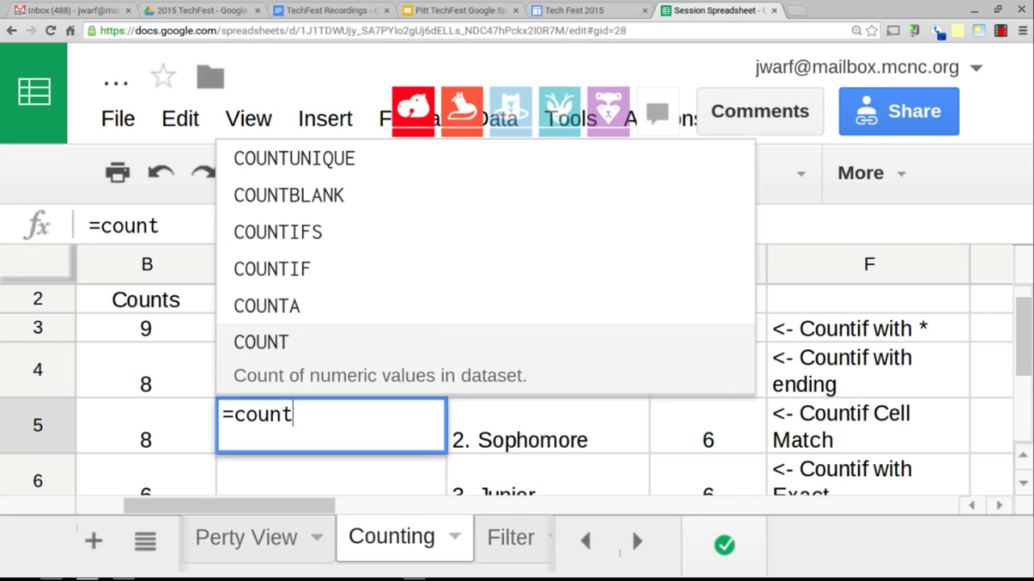
pyautogui.click(297, 295)
pyautogui.moveTo(154, 332); pyautogui.dragTo(143, 433)
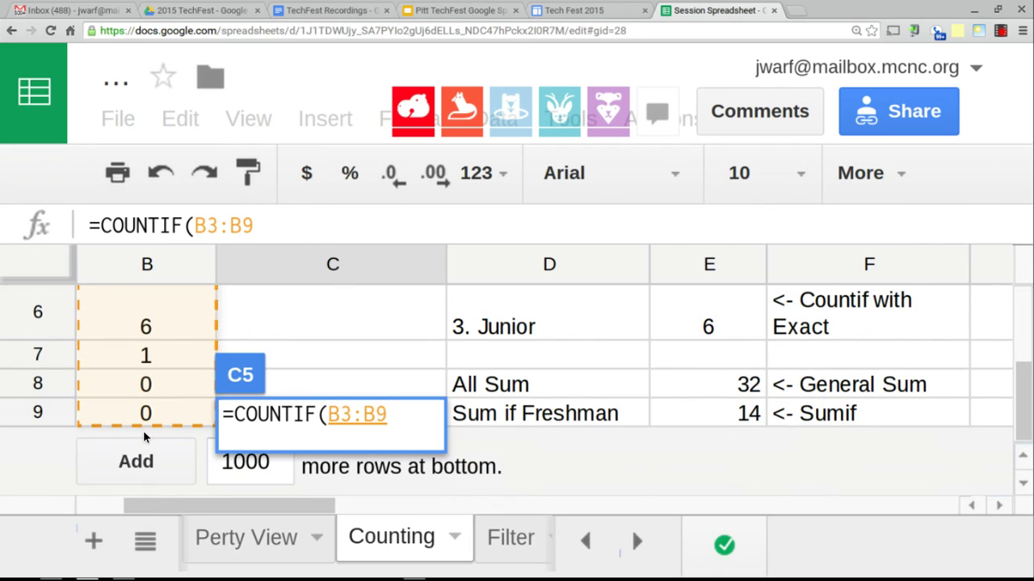
pyautogui.write(',>')
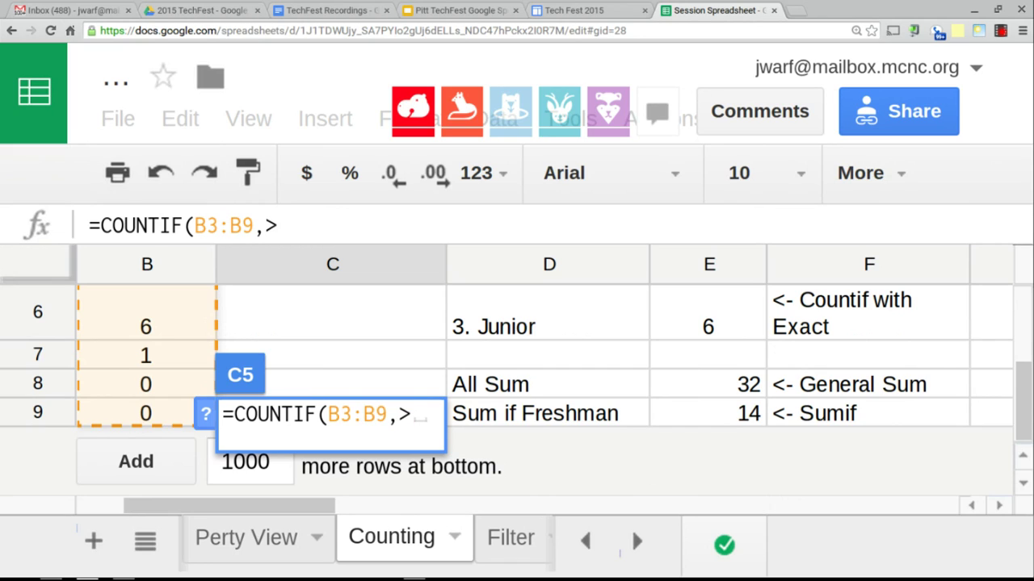
pyautogui.write('6')
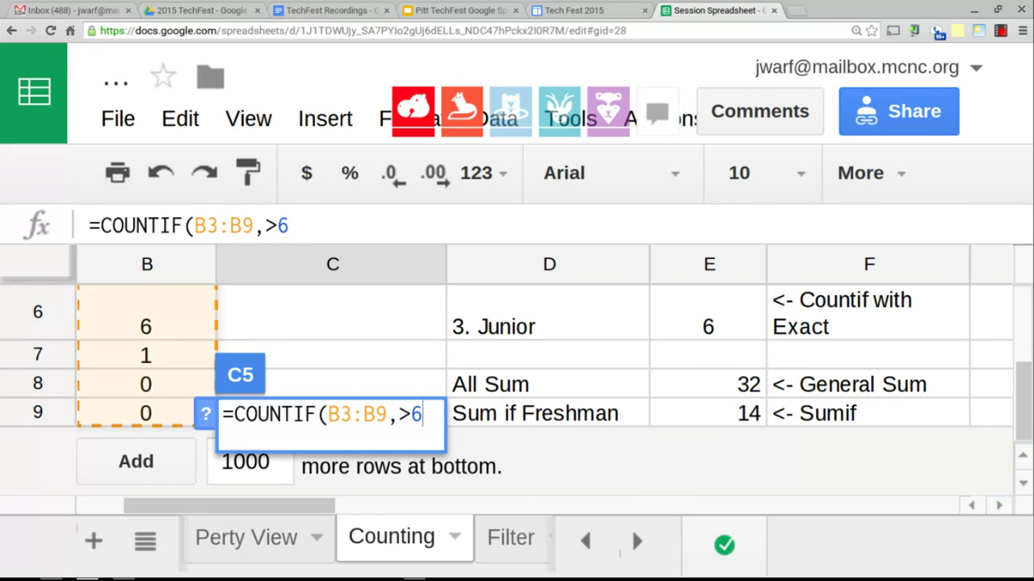
pyautogui.write(')')
pyautogui.press('Return')
# - Put quotation marks around the 6 in C5's COUNTIF criterion
pyautogui.scroll(3, 312, 371)
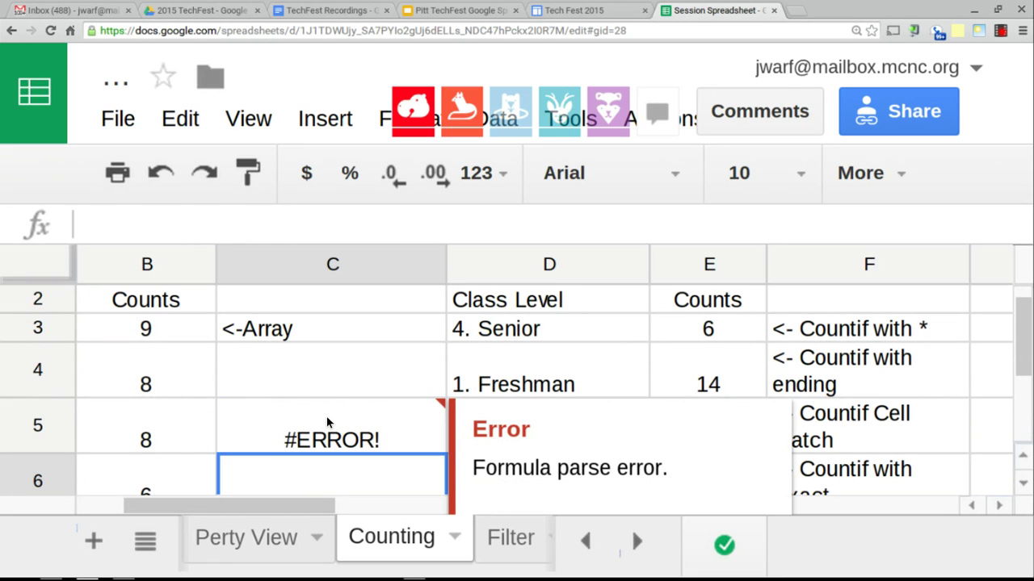
pyautogui.click(326, 416)
pyautogui.click(277, 225)
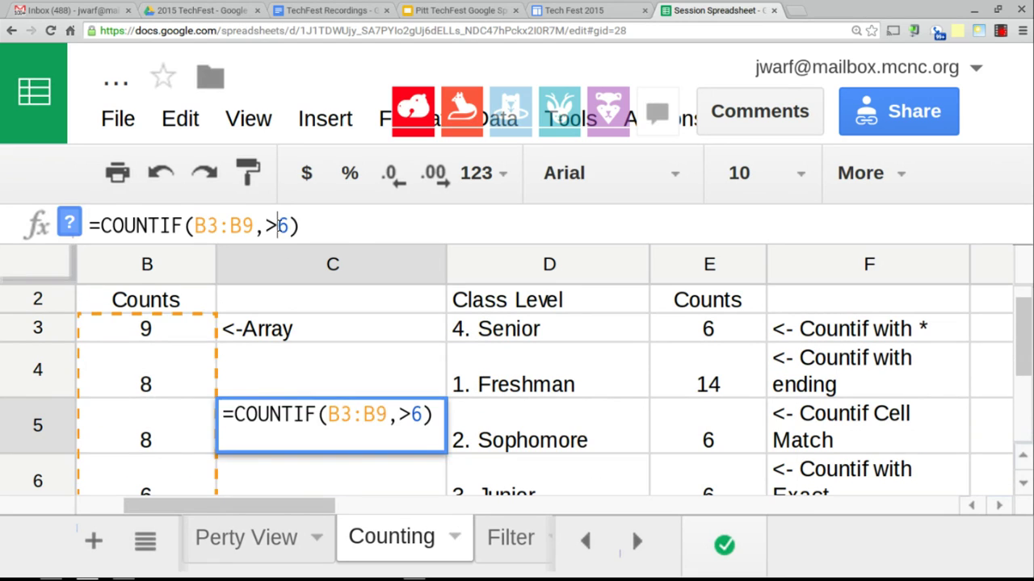
pyautogui.write('"')
pyautogui.click(300, 226)
pyautogui.write('"')
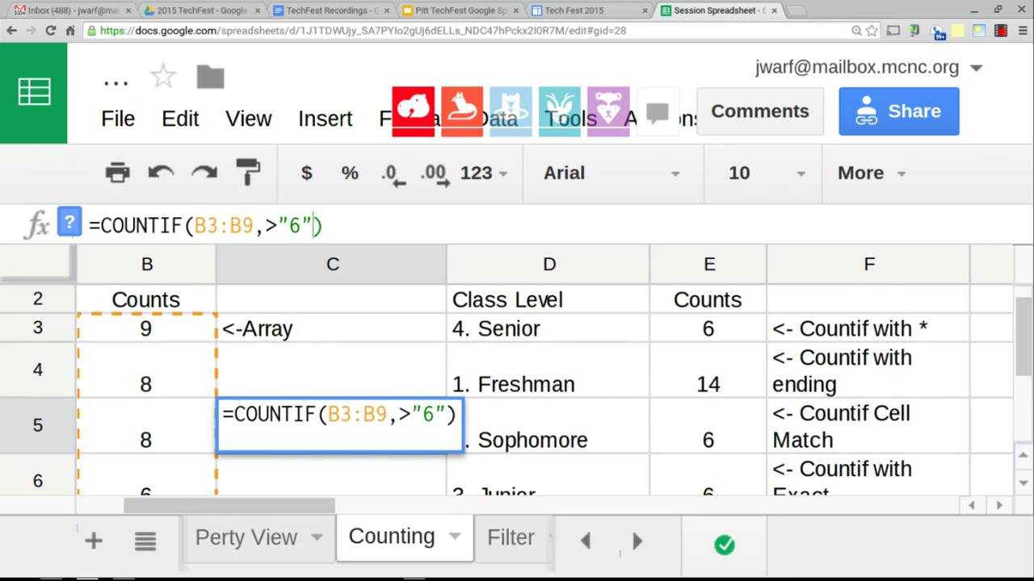
pyautogui.press('Return')
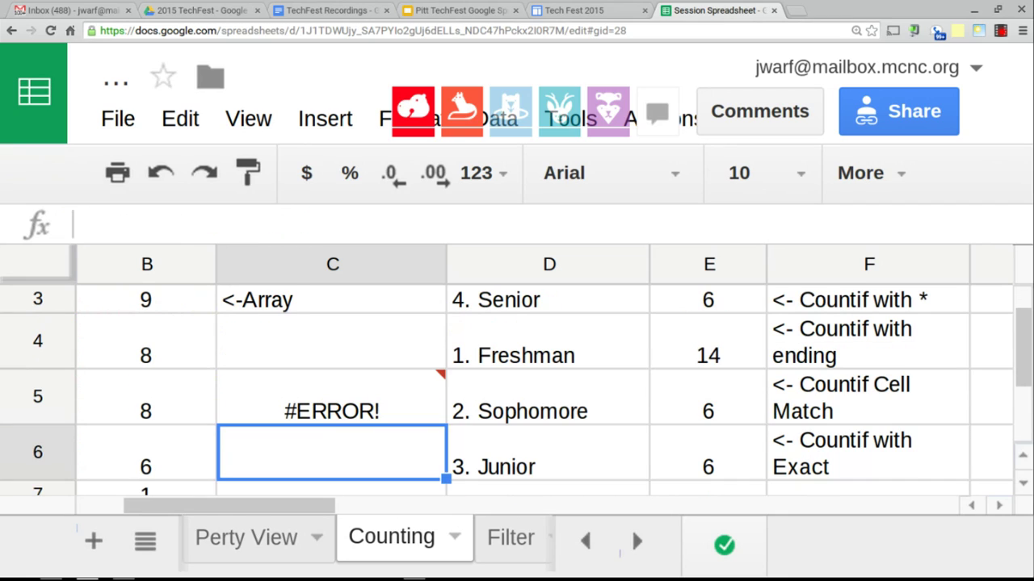
# - Rewrite C5 as =COUNTIF(B3:B9>6), which returns #N/A
pyautogui.click(328, 415)
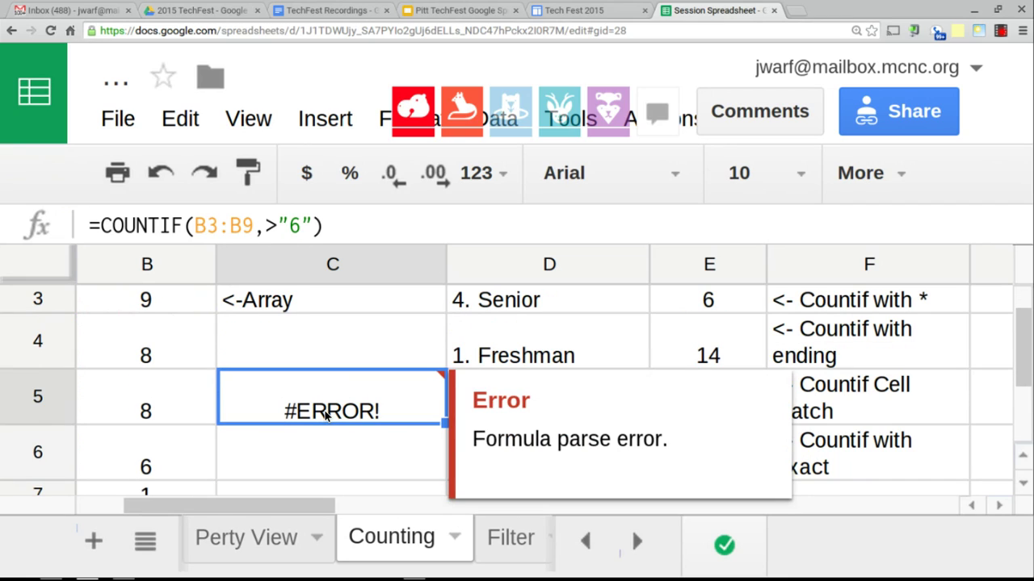
pyautogui.click(279, 226)
pyautogui.press('BackSpace')
pyautogui.press('Right')
pyautogui.press('Right')
pyautogui.press('BackSpace')
pyautogui.press('BackSpace')
pyautogui.press('BackSpace')
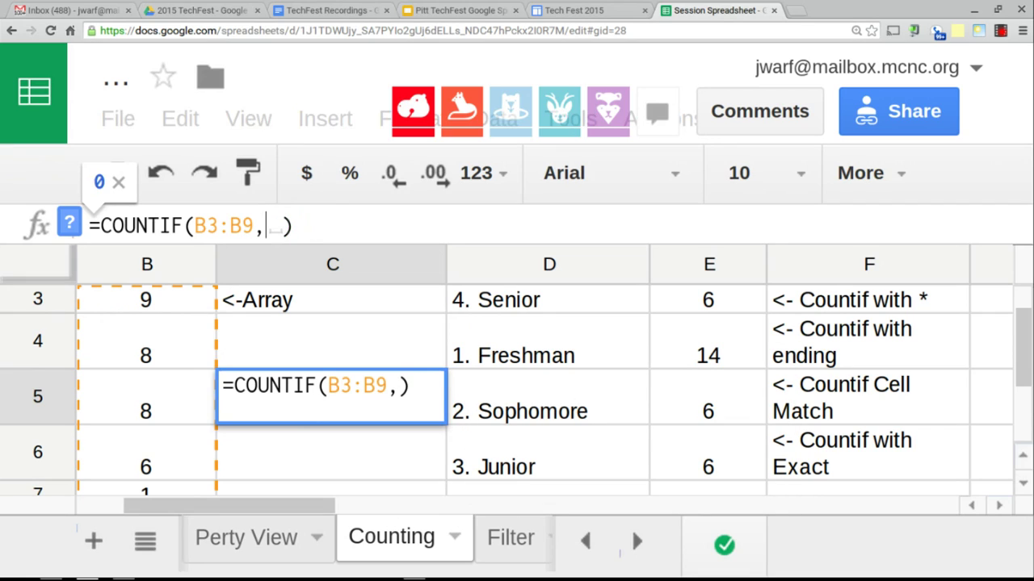
pyautogui.write('>')
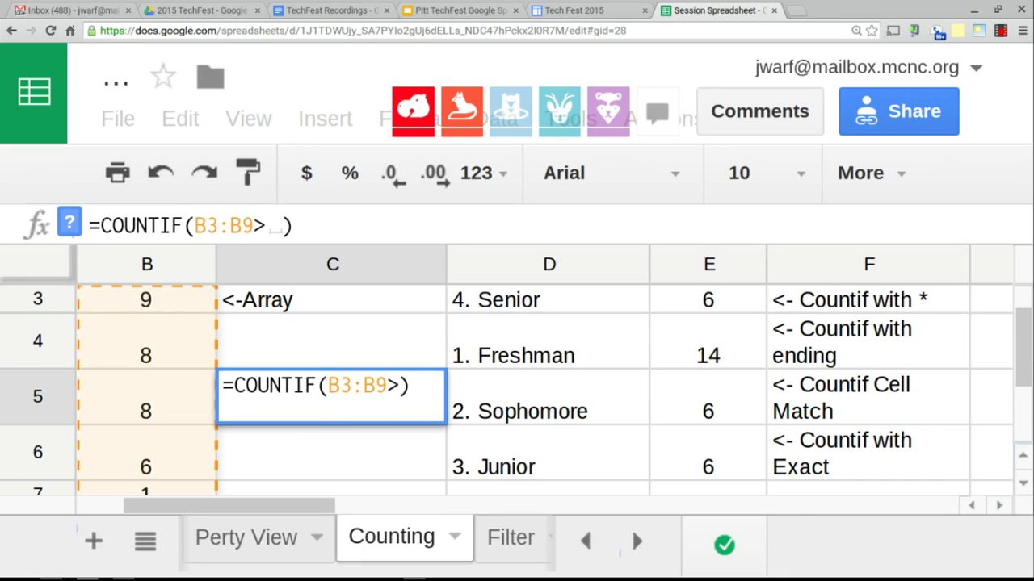
pyautogui.write('6')
pyautogui.press('Return')
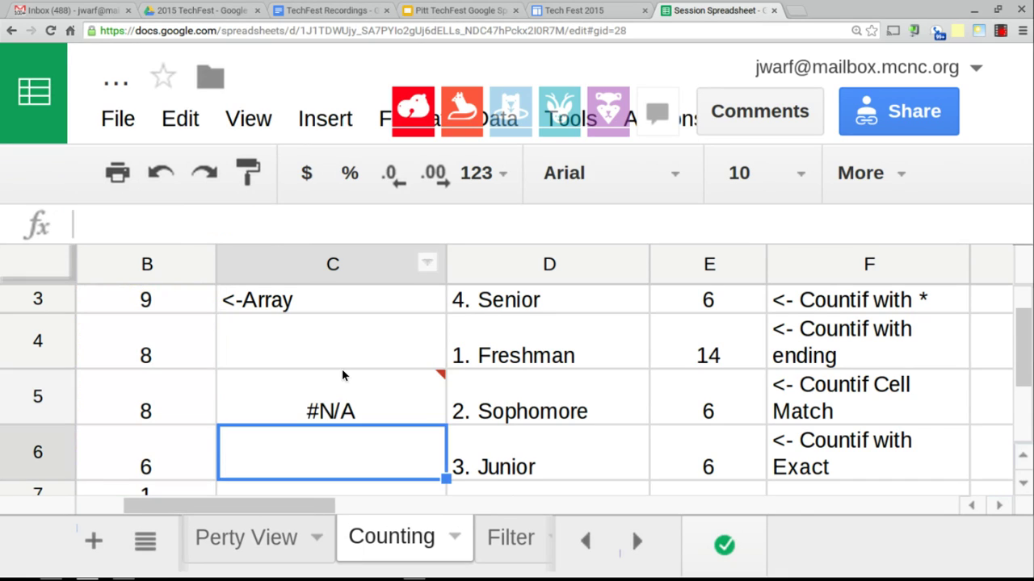
pyautogui.click(349, 404)
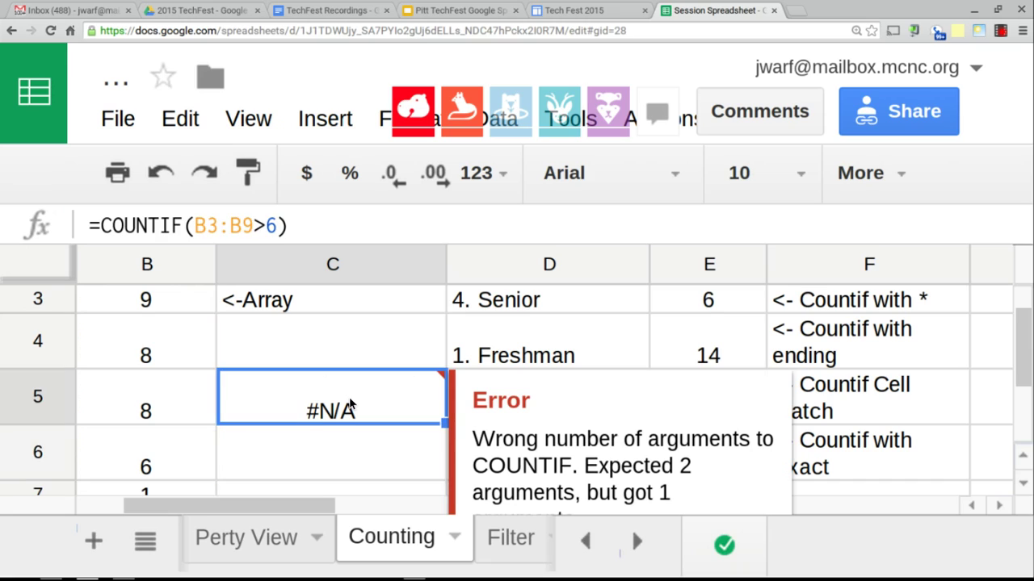
pyautogui.click(265, 226)
pyautogui.moveTo(253, 226); pyautogui.dragTo(280, 226)
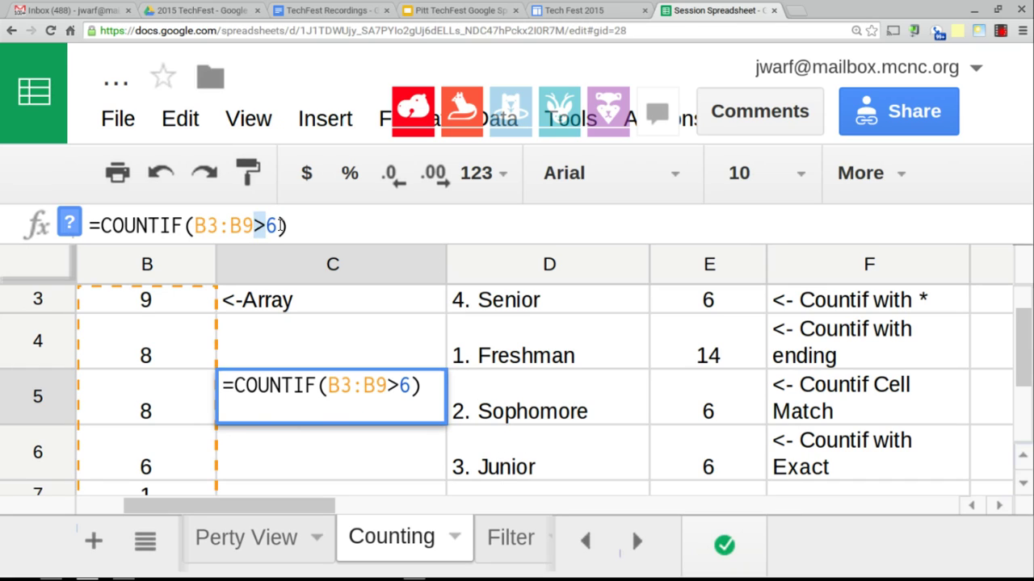
pyautogui.press('Return')
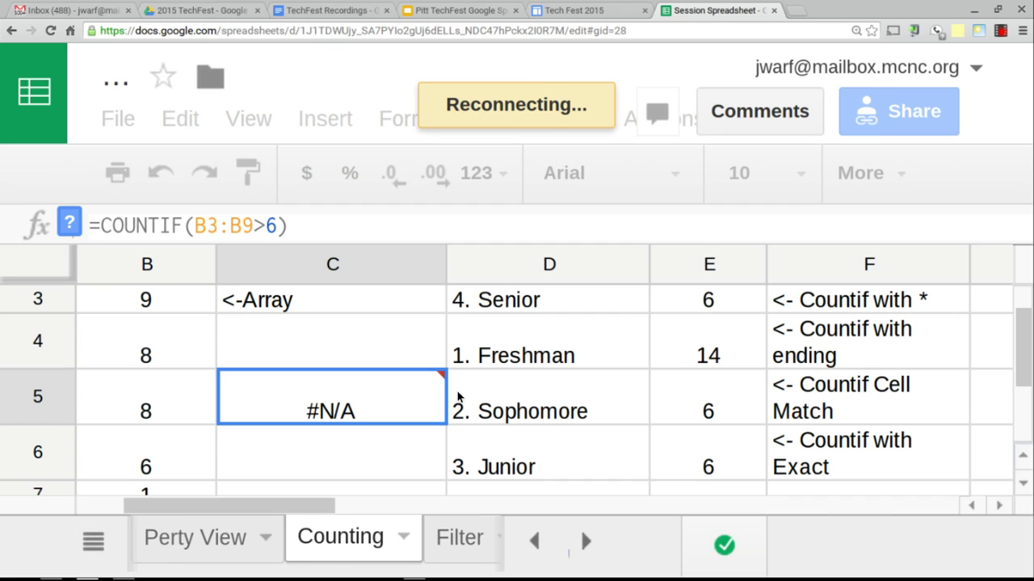
pyautogui.moveTo(383, 407)
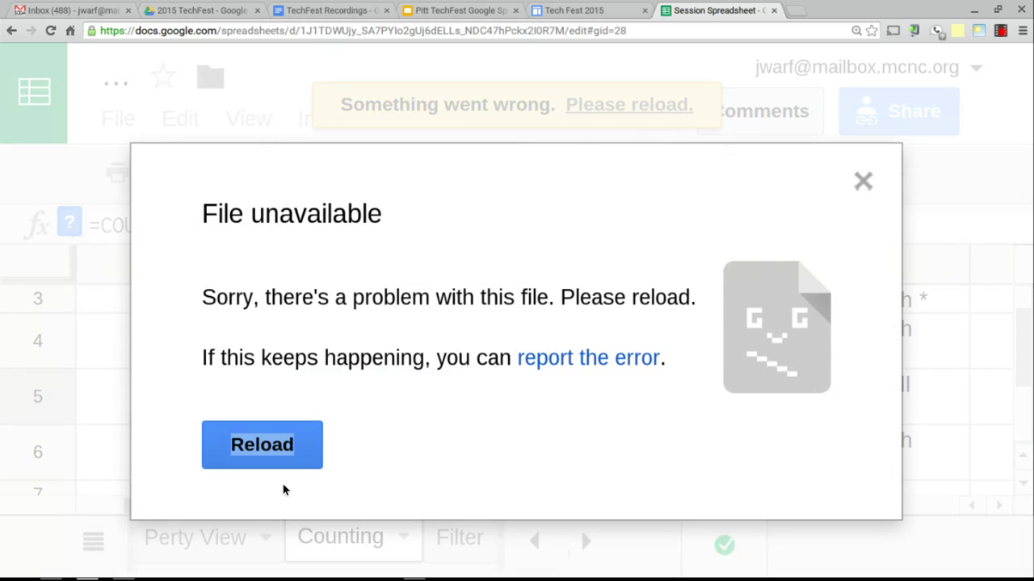
pyautogui.doubleClick(264, 445)
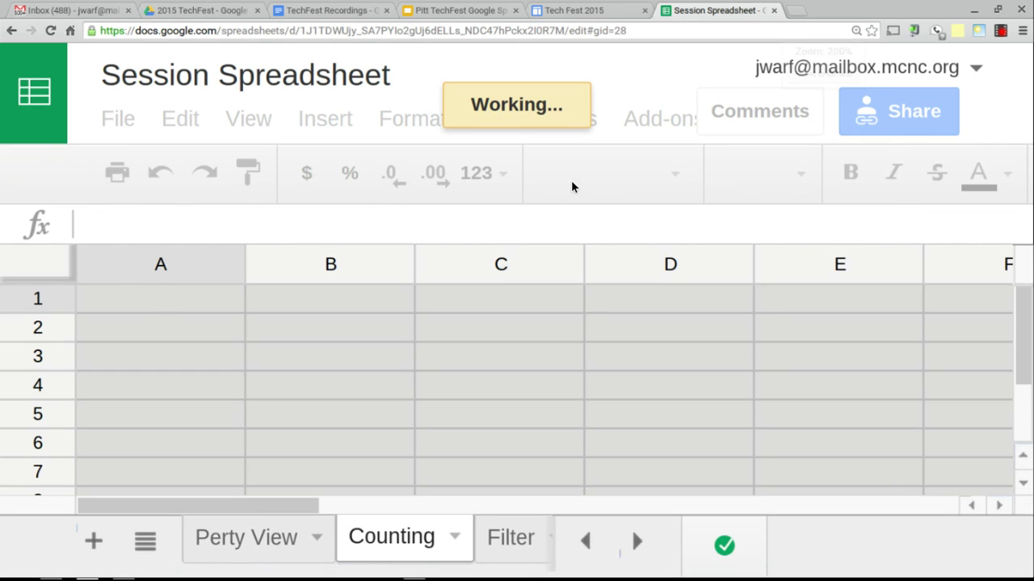
pyautogui.hotkey('ctrl', '-')
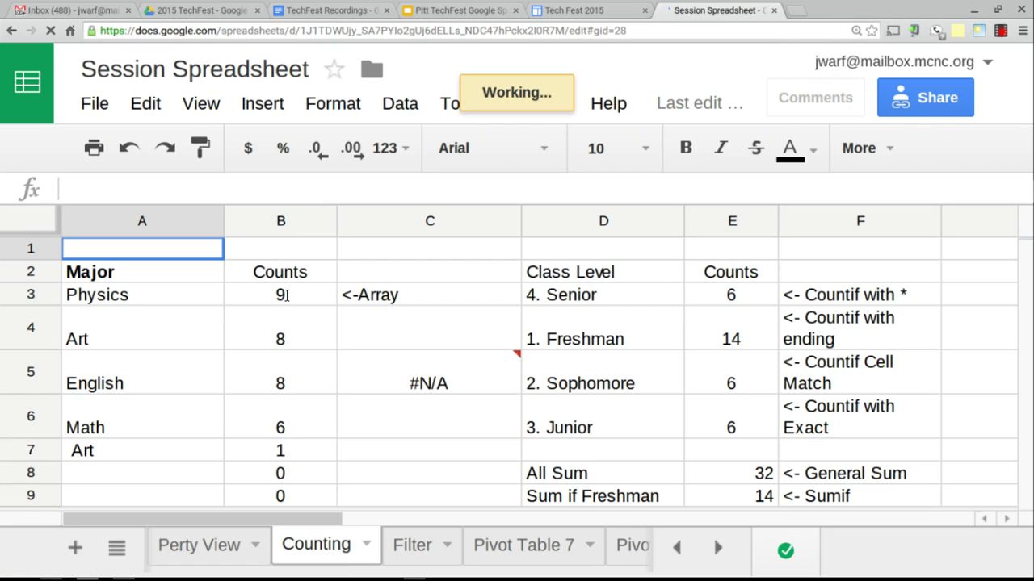
pyautogui.hotkey('ctrl', '-')
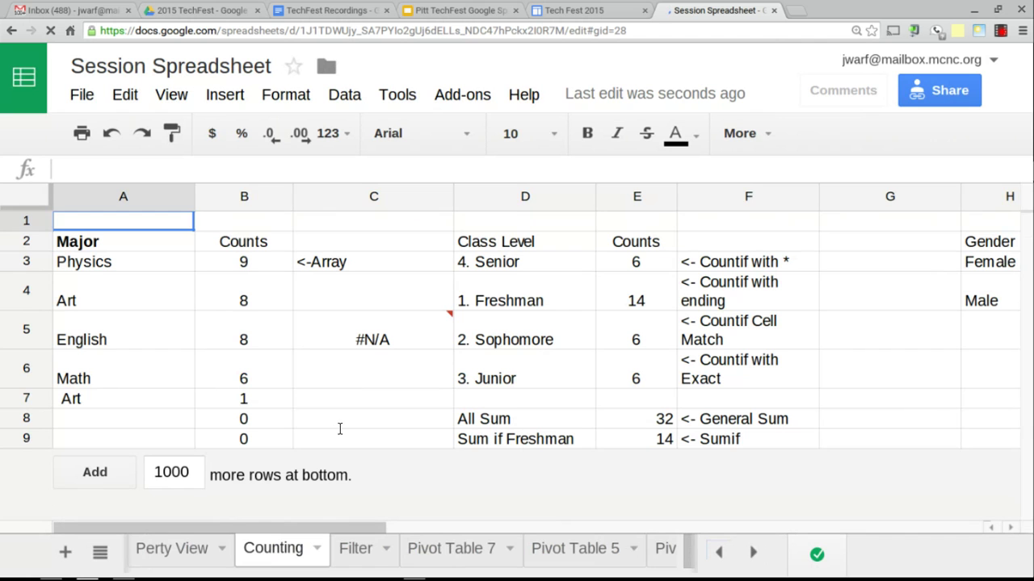
pyautogui.click(372, 331)
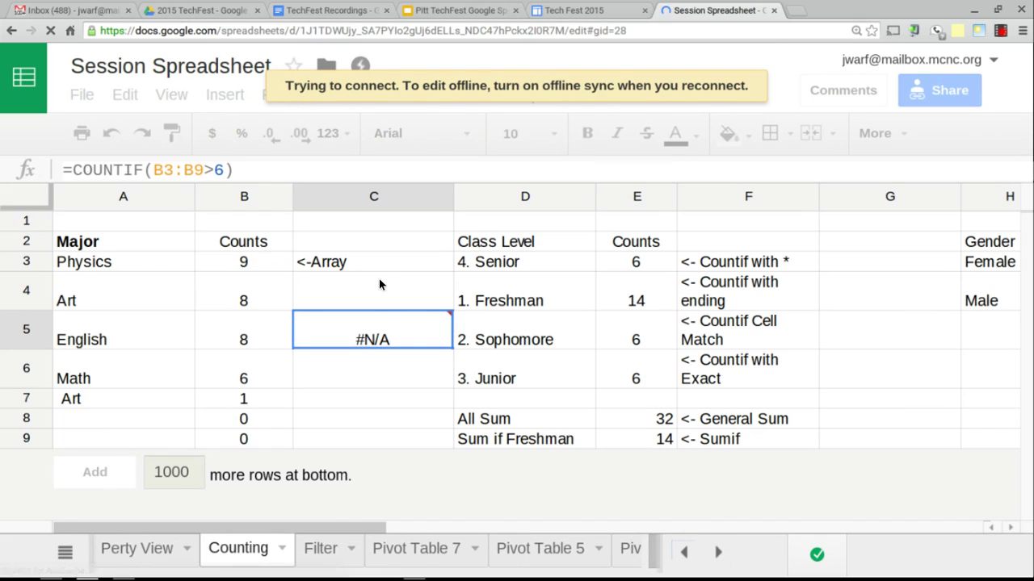
pyautogui.moveTo(365, 315)
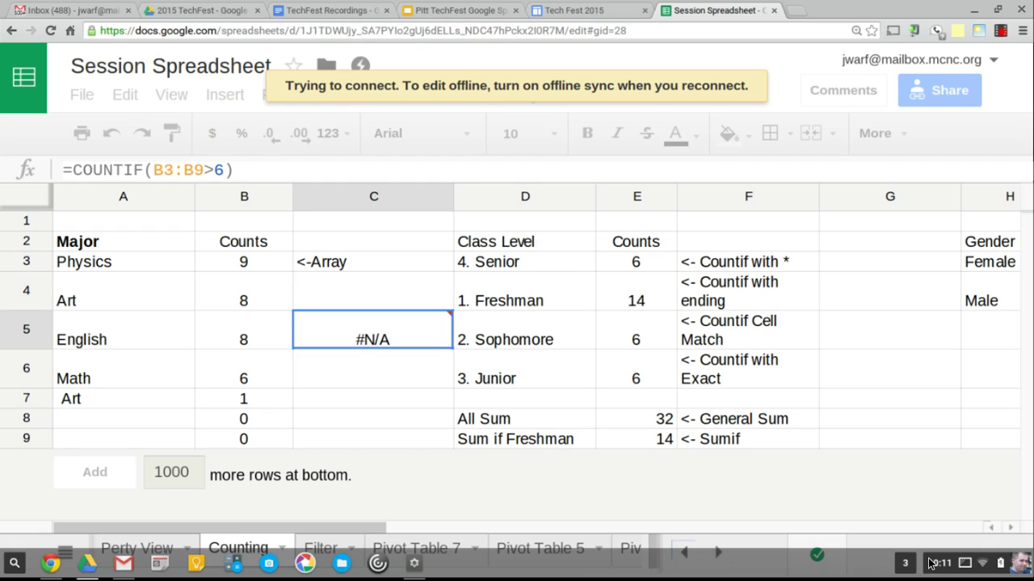
pyautogui.click(980, 562)
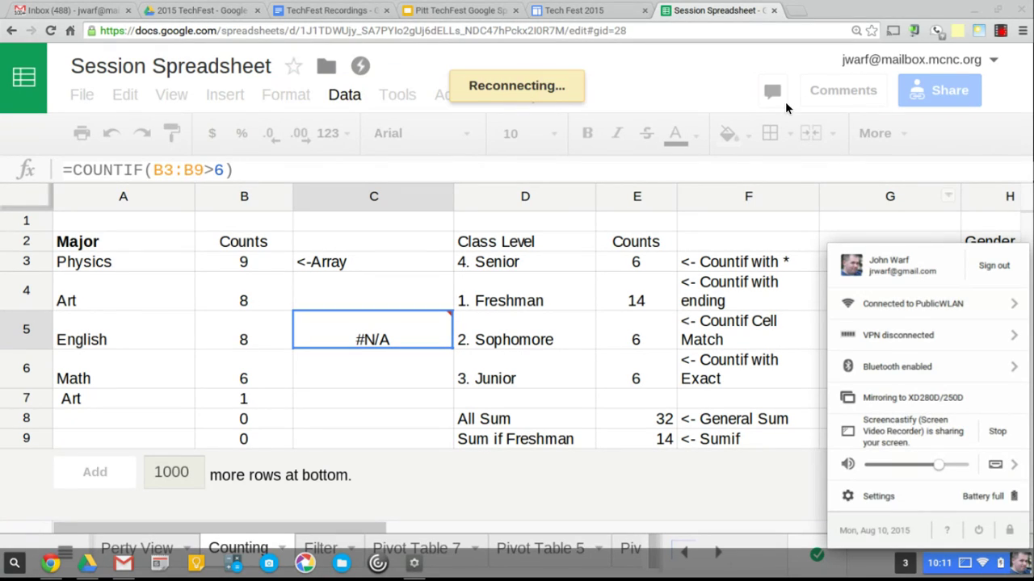
pyautogui.click(702, 68)
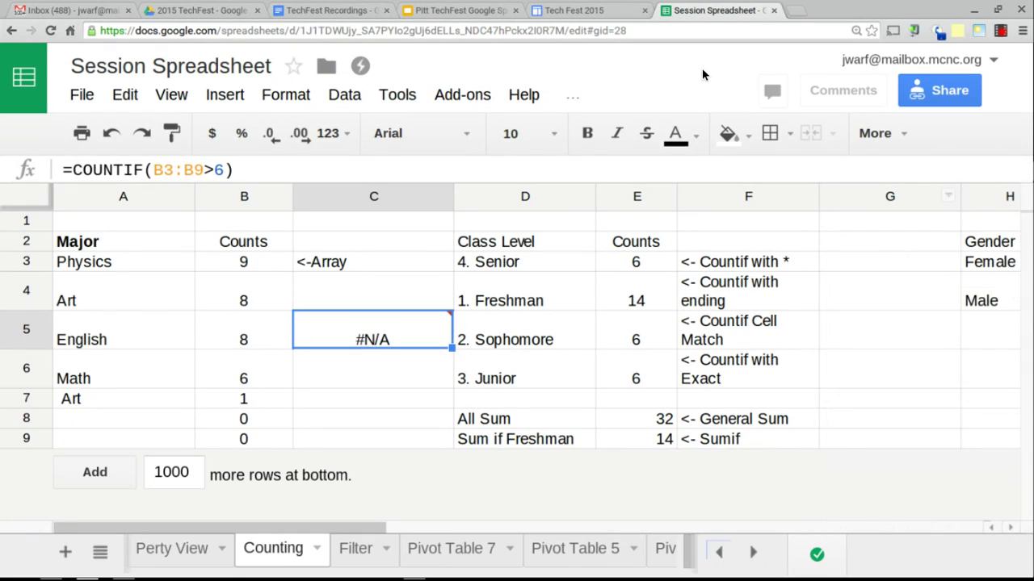
# - Remove stray characters from C5's formula so its range ends at B3:B9
pyautogui.doubleClick(384, 324)
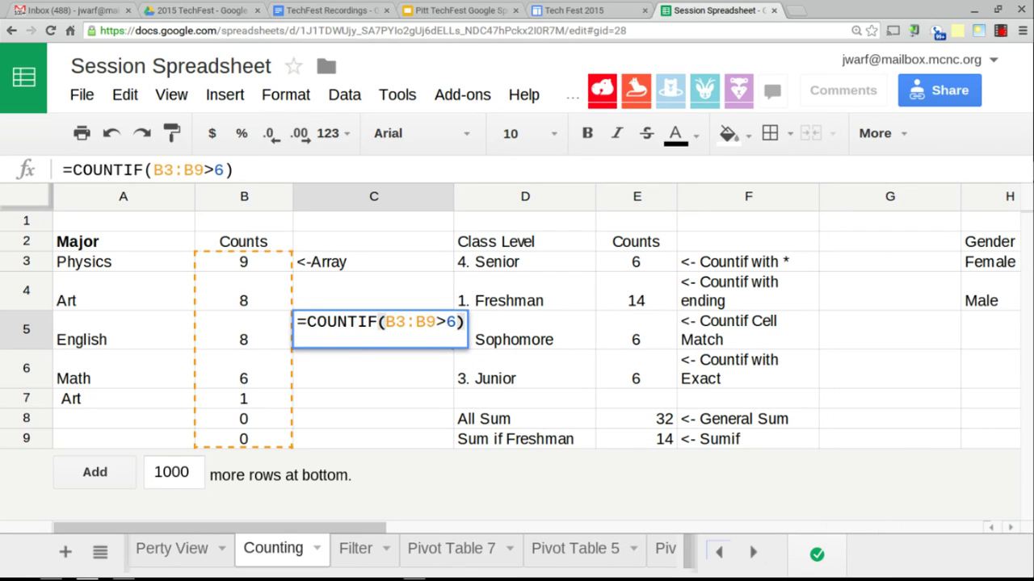
pyautogui.write('\\\\\\')
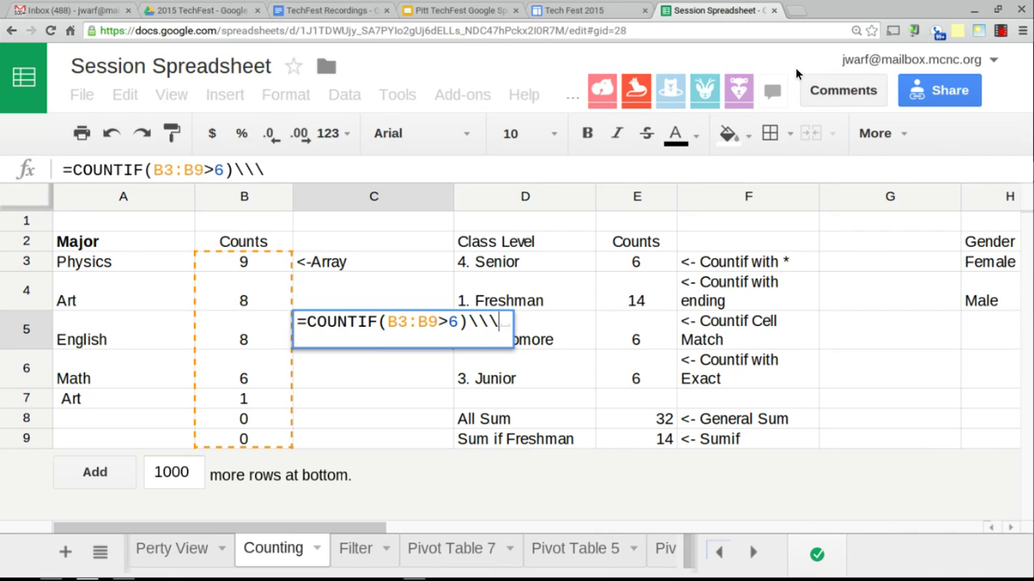
pyautogui.moveTo(841, 578)
pyautogui.click(430, 314)
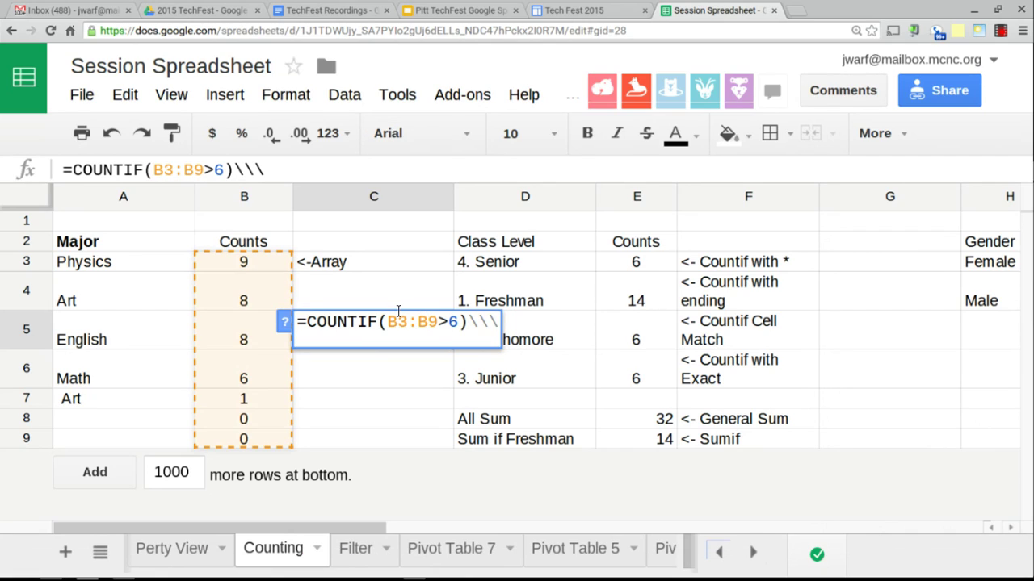
pyautogui.click(494, 321)
pyautogui.press('BackSpace')
pyautogui.press('BackSpace')
pyautogui.press('BackSpace')
pyautogui.press('BackSpace')
pyautogui.press('BackSpace')
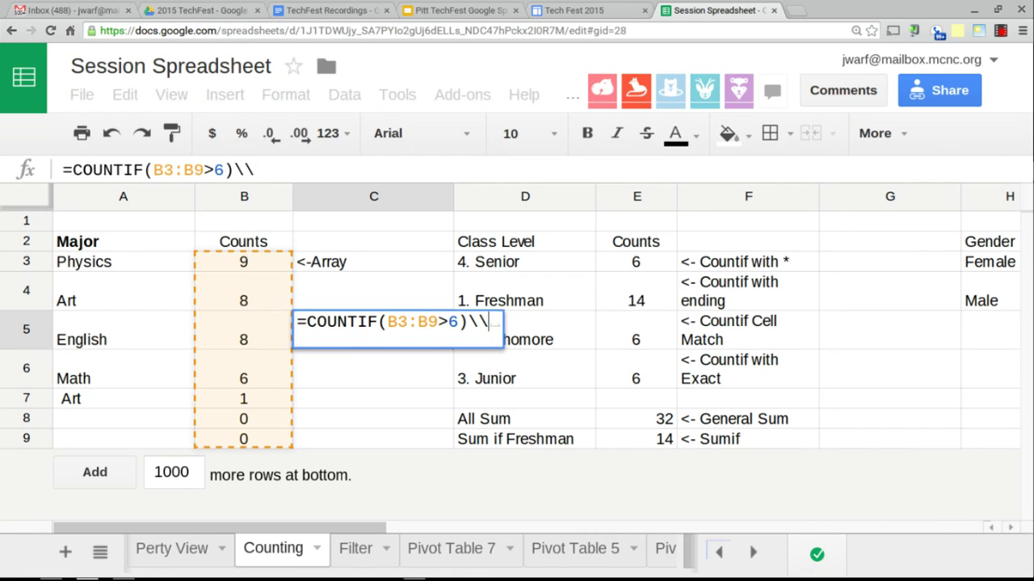
pyautogui.press('BackSpace')
pyautogui.press('BackSpace')
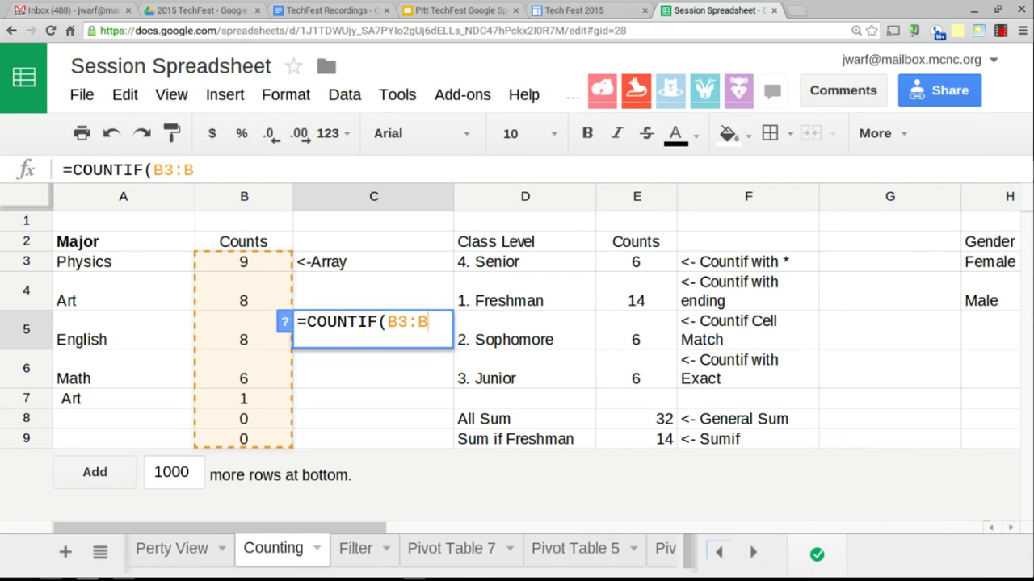
pyautogui.write('9')
pyautogui.press('Return')
# - Open More functions from the toolbar's Functions (Σ) list under More
pyautogui.click(877, 134)
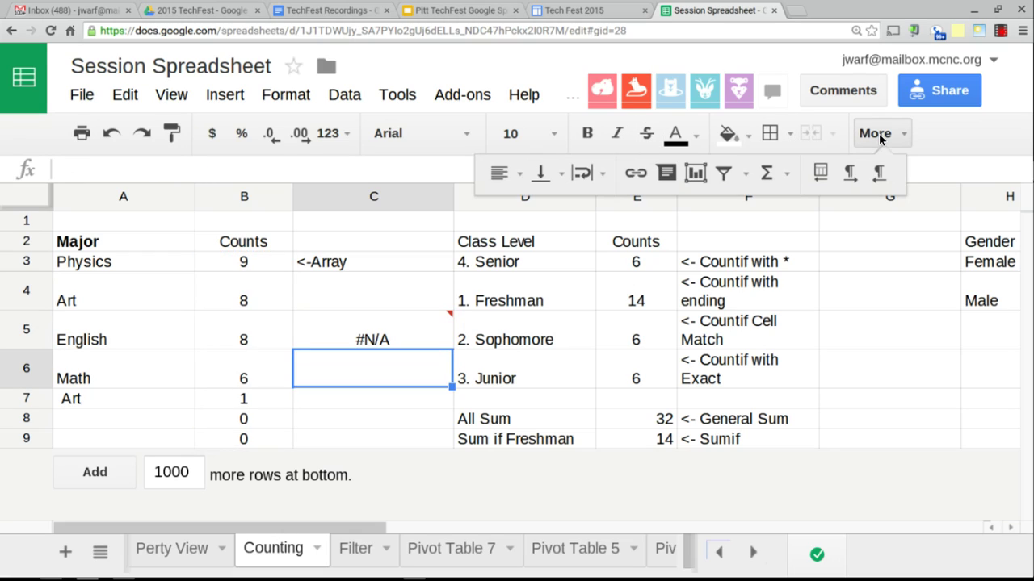
pyautogui.click(777, 174)
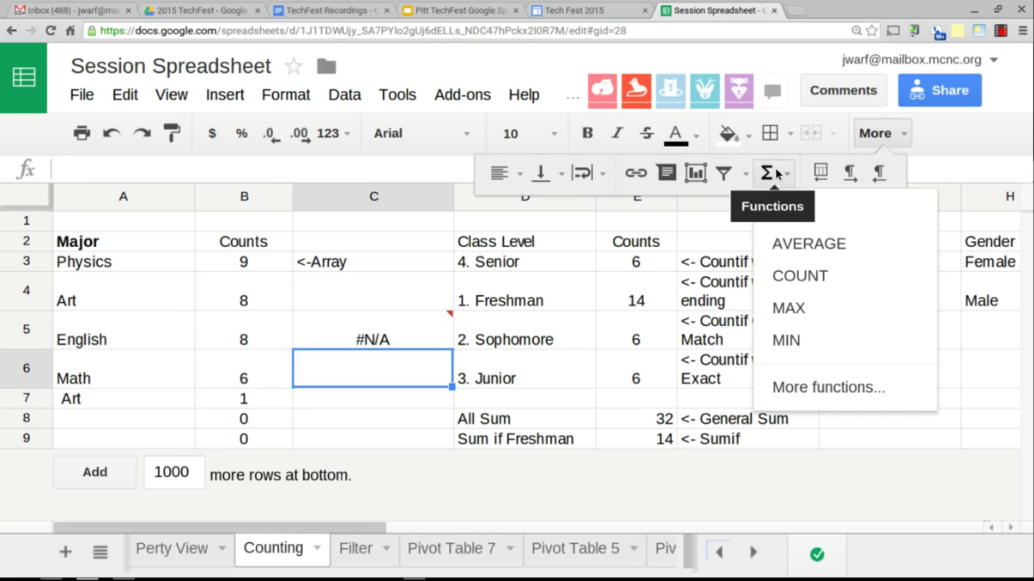
pyautogui.click(796, 394)
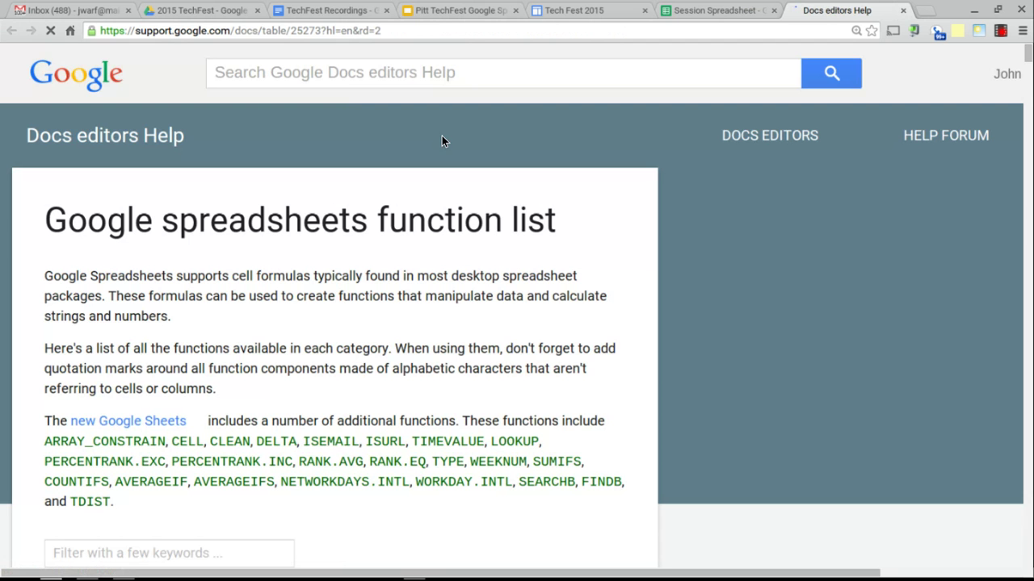
# - Filter the Google Sheets function list by "countif"
pyautogui.scroll(-3, 319, 494)
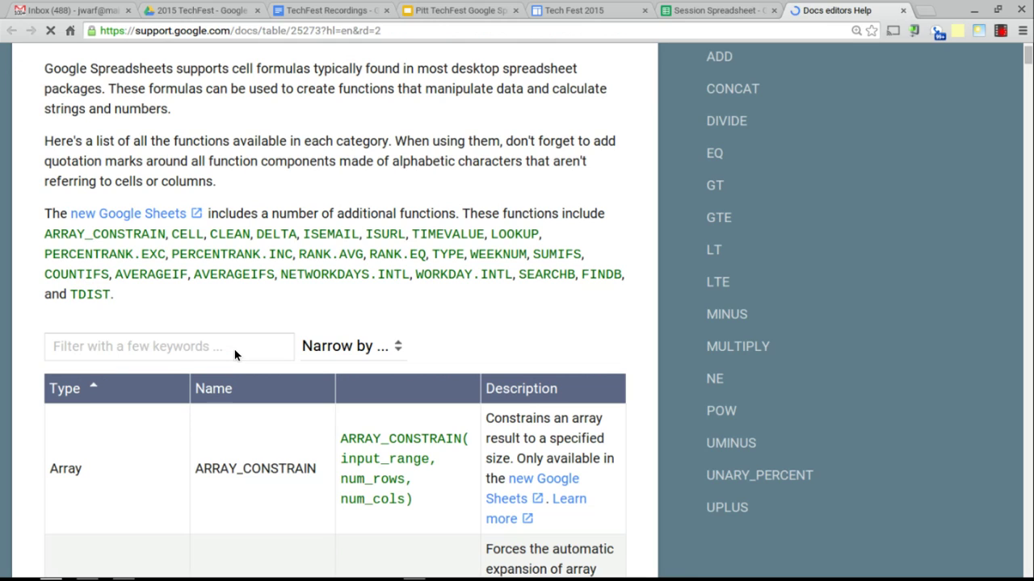
pyautogui.click(232, 348)
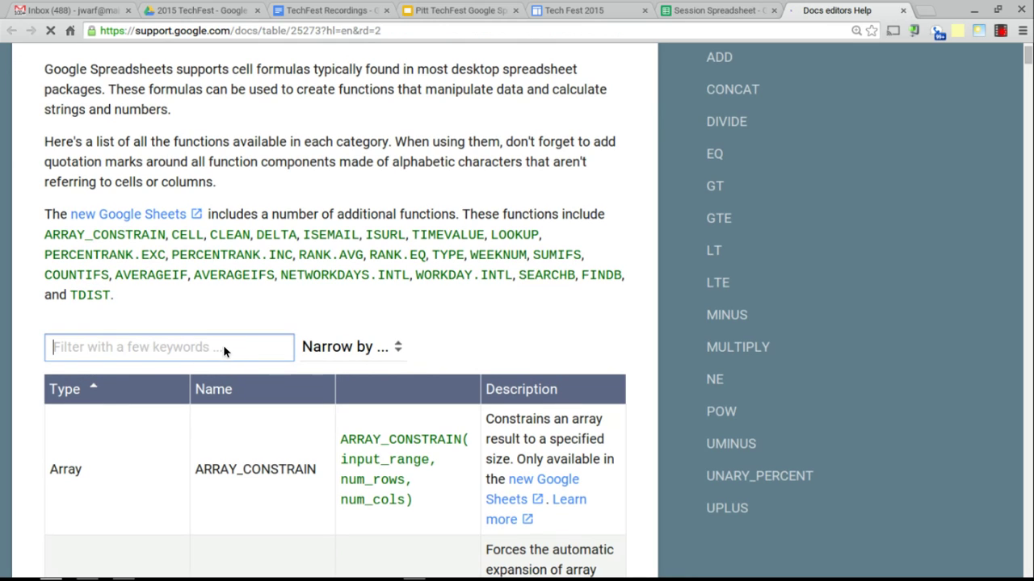
pyautogui.write('counf')
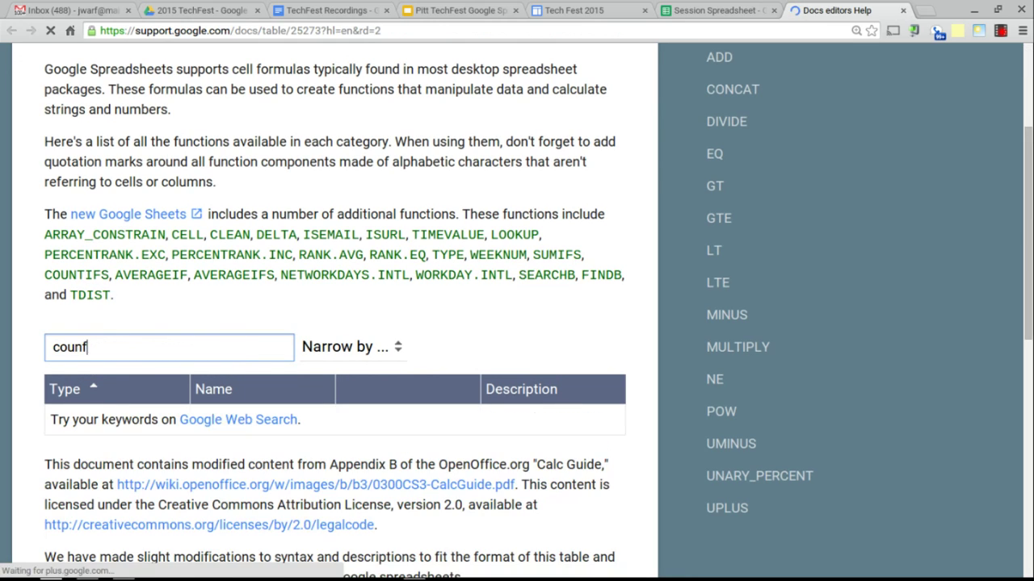
pyautogui.press('BackSpace')
pyautogui.press('BackSpace')
pyautogui.write('t')
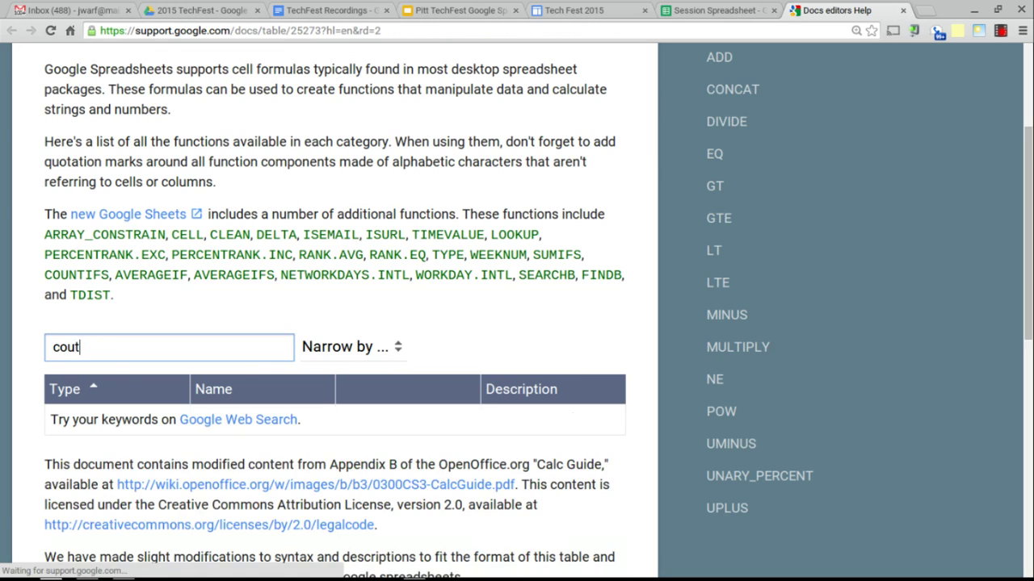
pyautogui.press('BackSpace')
pyautogui.write('bri')
pyautogui.press('BackSpace')
pyautogui.press('BackSpace')
pyautogui.press('BackSpace')
pyautogui.write('ntif')
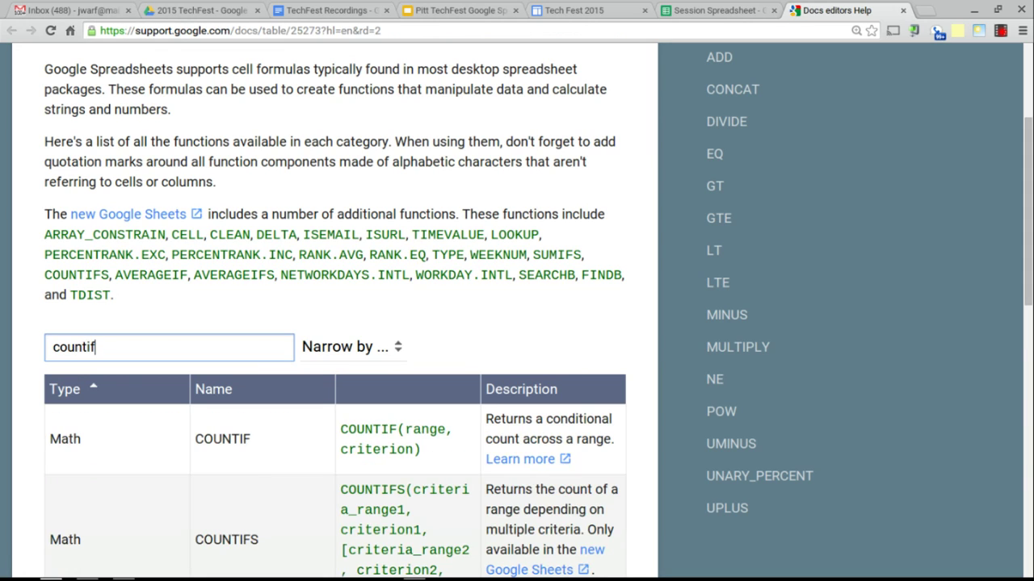
# - Open the COUNTIF help article, then return to the spreadsheet tab
pyautogui.click(522, 458)
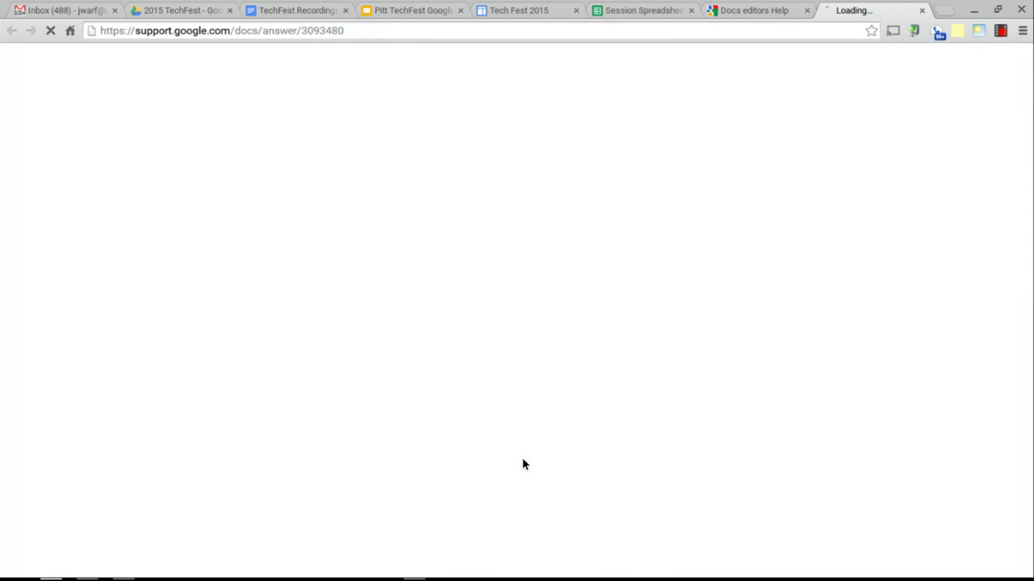
pyautogui.scroll(-3, 421, 316)
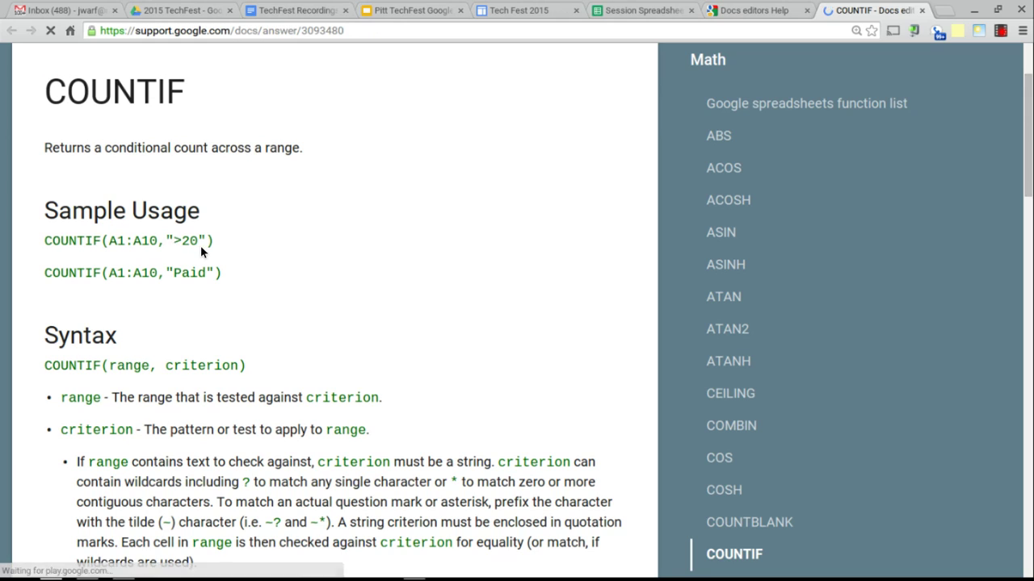
pyautogui.click(638, 10)
# - Correct C5 to =COUNTIF(B3:B9,">6"), which returns 3
pyautogui.click(379, 338)
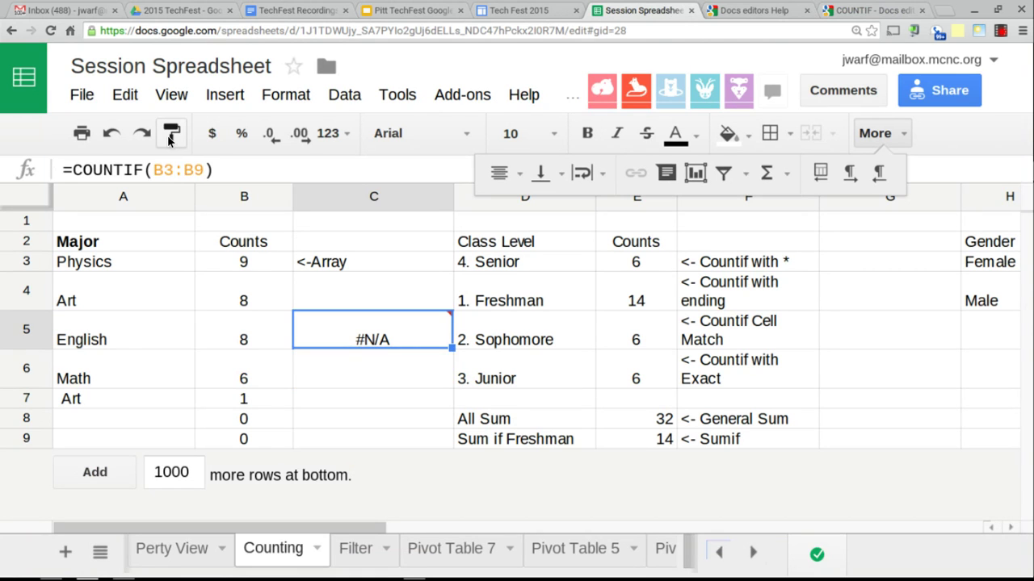
pyautogui.click(200, 168)
pyautogui.write(',"')
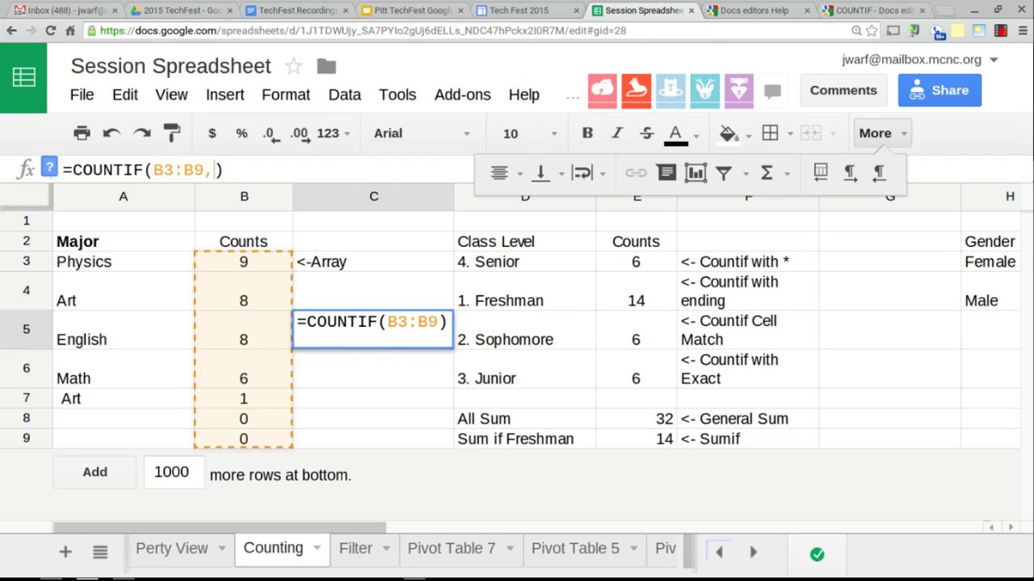
pyautogui.write('>6>')
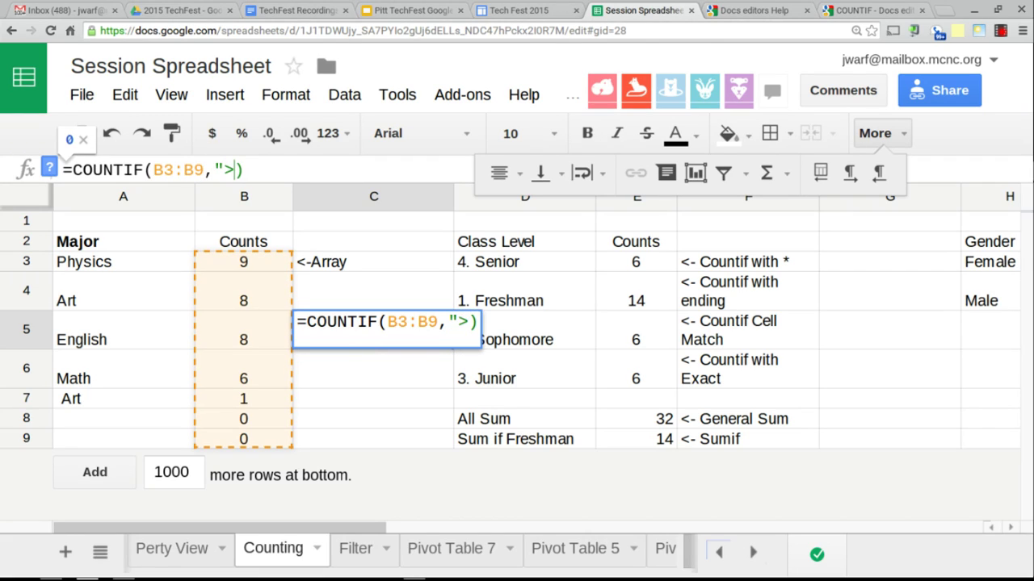
pyautogui.press('BackSpace')
pyautogui.write('"')
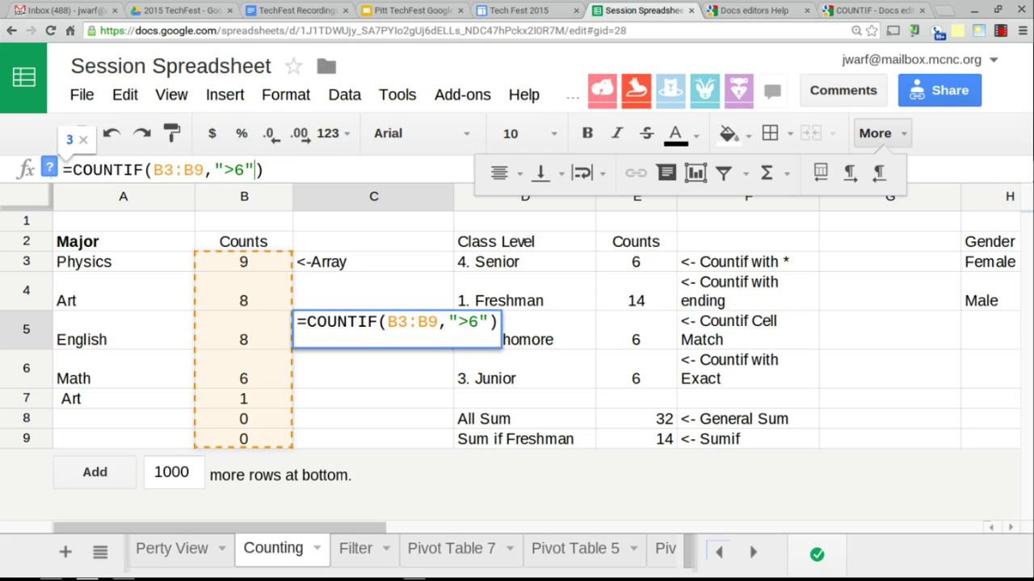
pyautogui.press('Return')
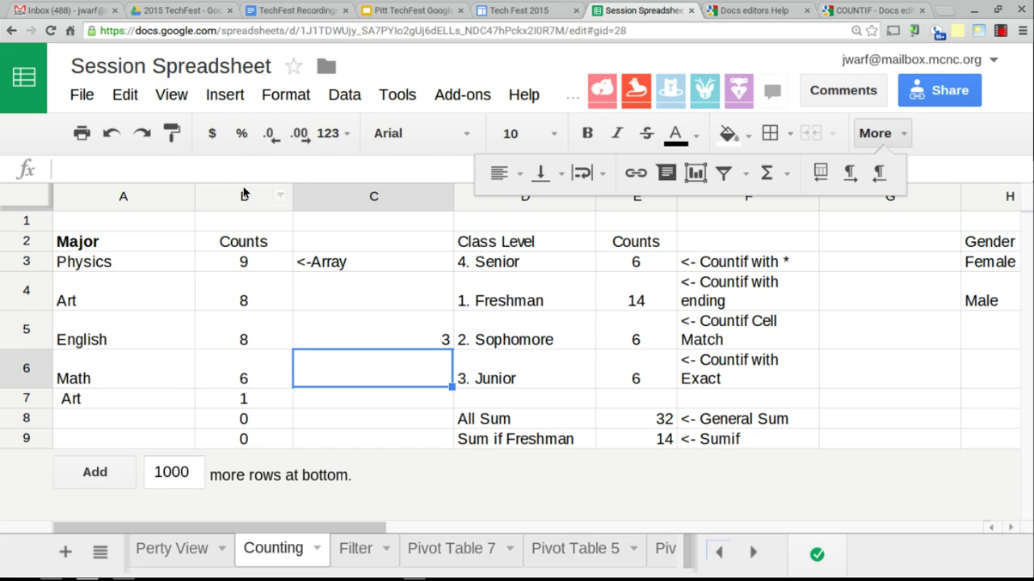
# - Change C5's function from COUNTIF to COUNT, making =COUNT(B3:B9,">6") show 7
pyautogui.click(342, 337)
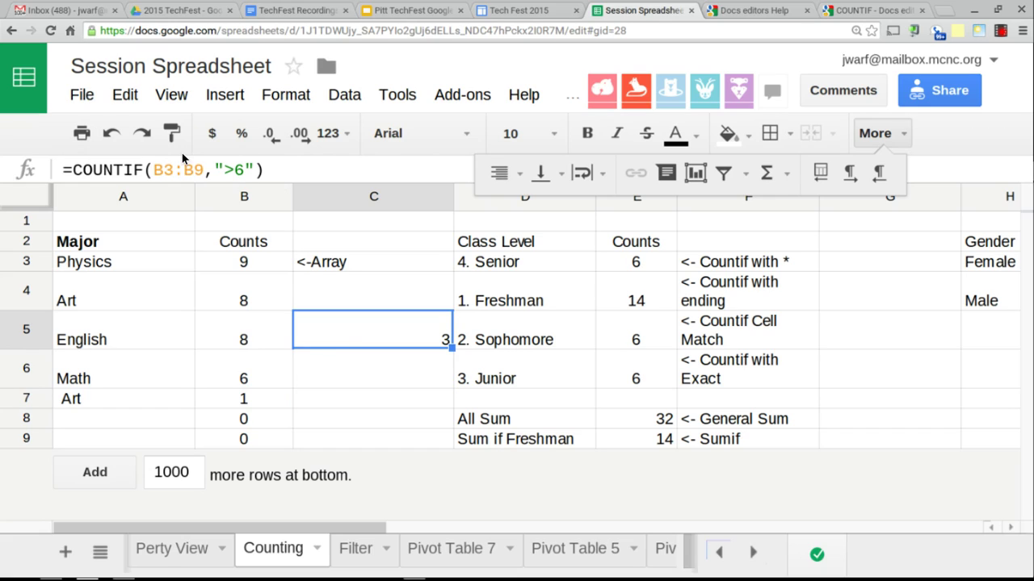
pyautogui.click(153, 176)
pyautogui.press('Left')
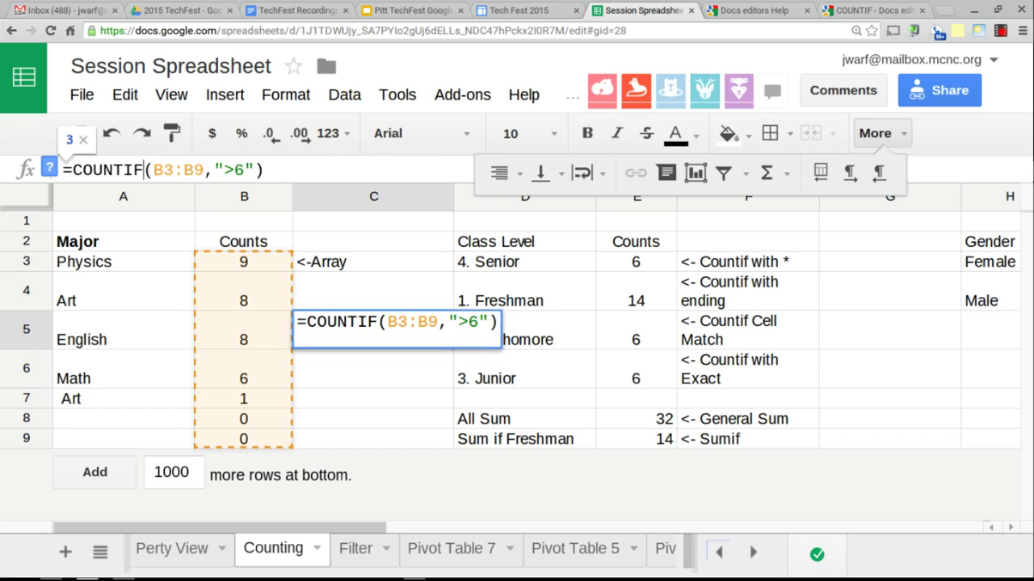
pyautogui.press('BackSpace')
pyautogui.press('BackSpace')
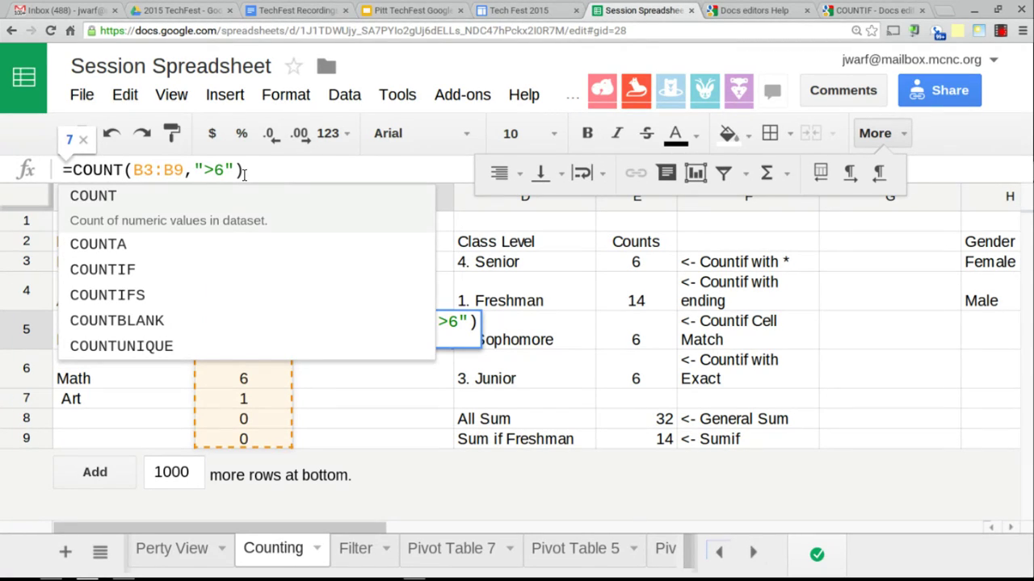
pyautogui.press('Escape')
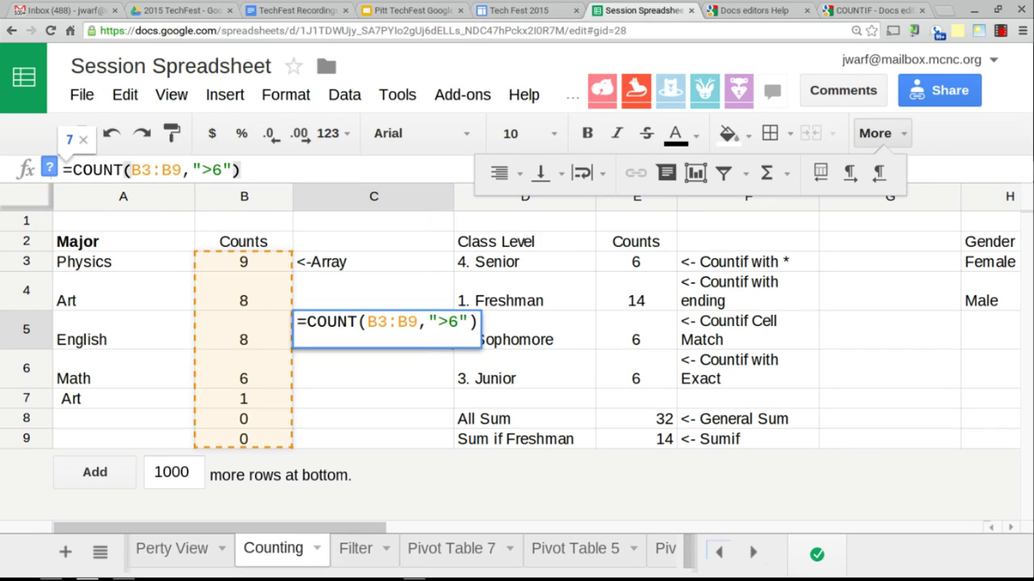
pyautogui.press('Return')
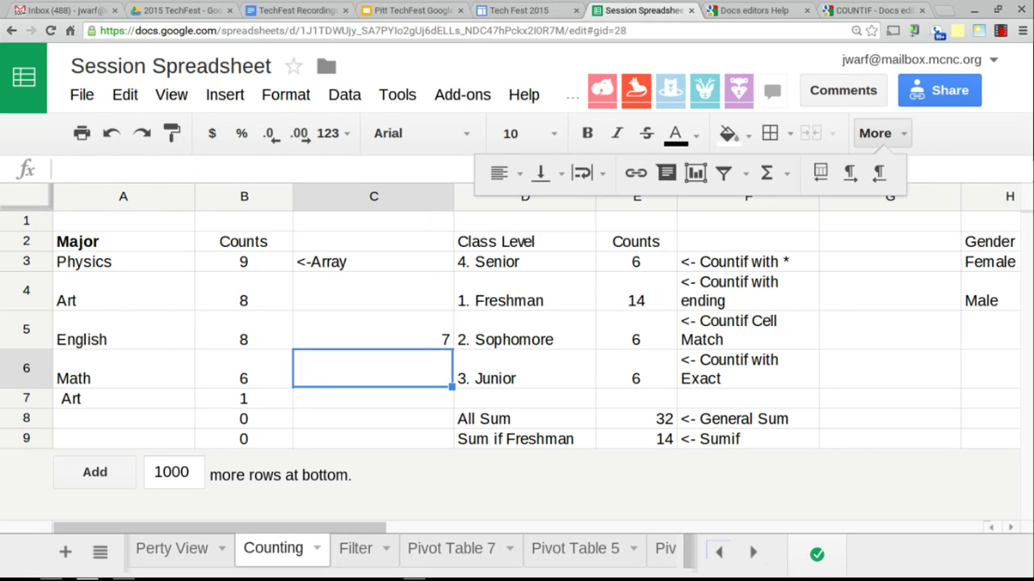
# - Delete C5's test formula, then view the Senior wildcard COUNTIF formula in E3
pyautogui.click(358, 338)
pyautogui.press('Delete')
pyautogui.press('Right')
pyautogui.press('Right')
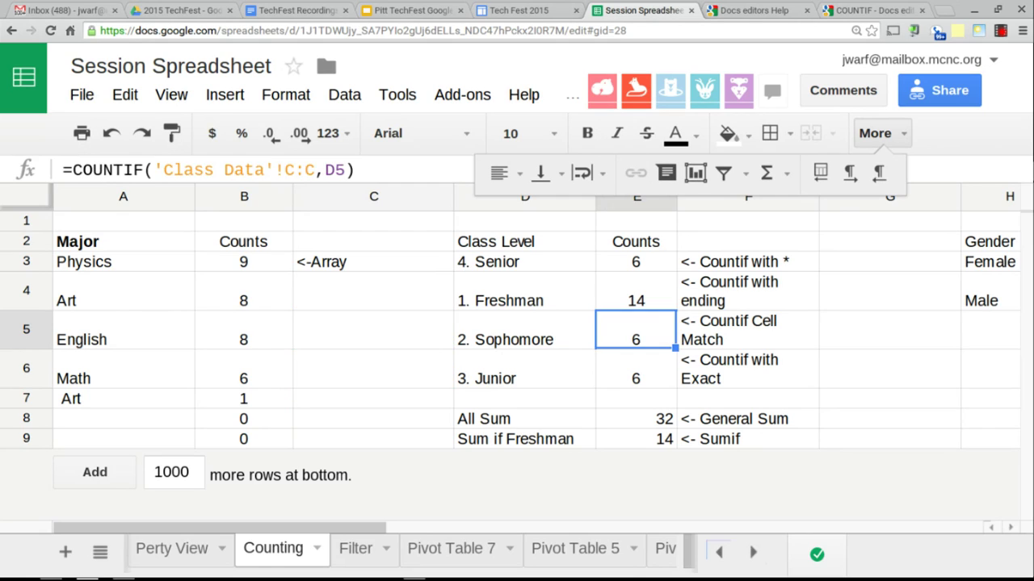
pyautogui.press('Right')
pyautogui.press('Up')
pyautogui.press('Up')
pyautogui.click(635, 262)
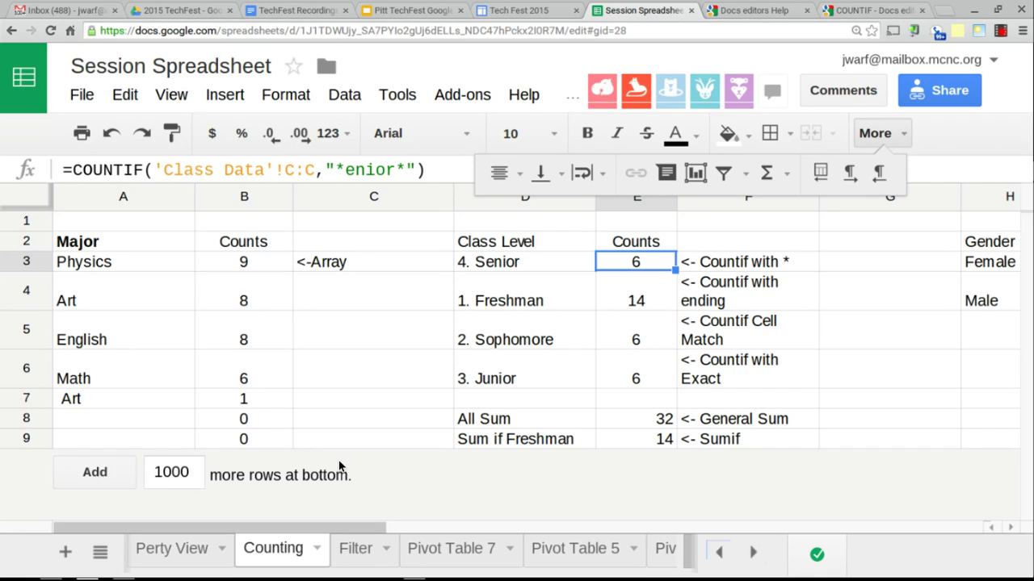
# - Scroll right to the Gender UNIQUE and COUNTUNIQUE formulas, close More, and zoom in
pyautogui.hscroll(5, 689, 411)
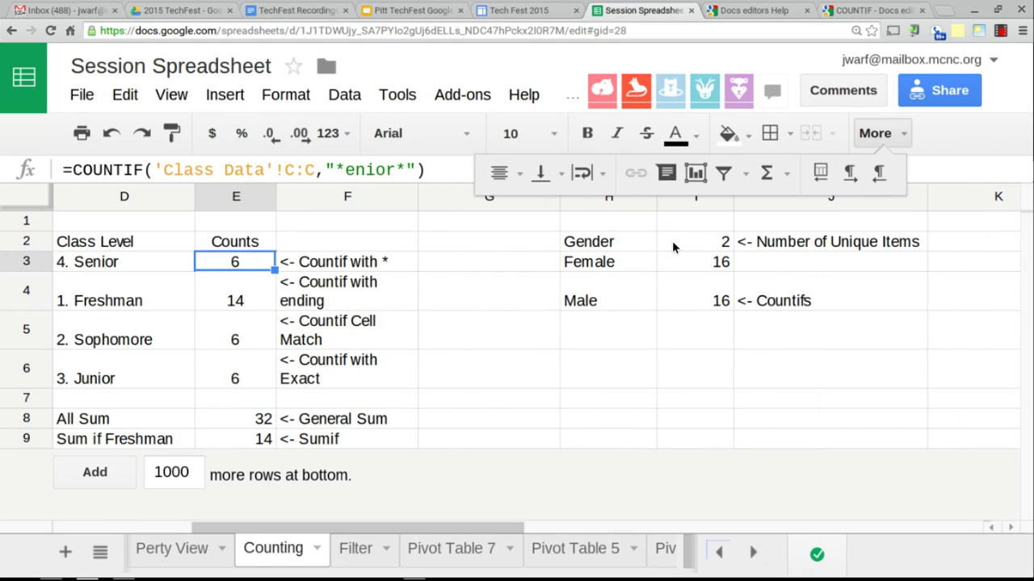
pyautogui.click(601, 241)
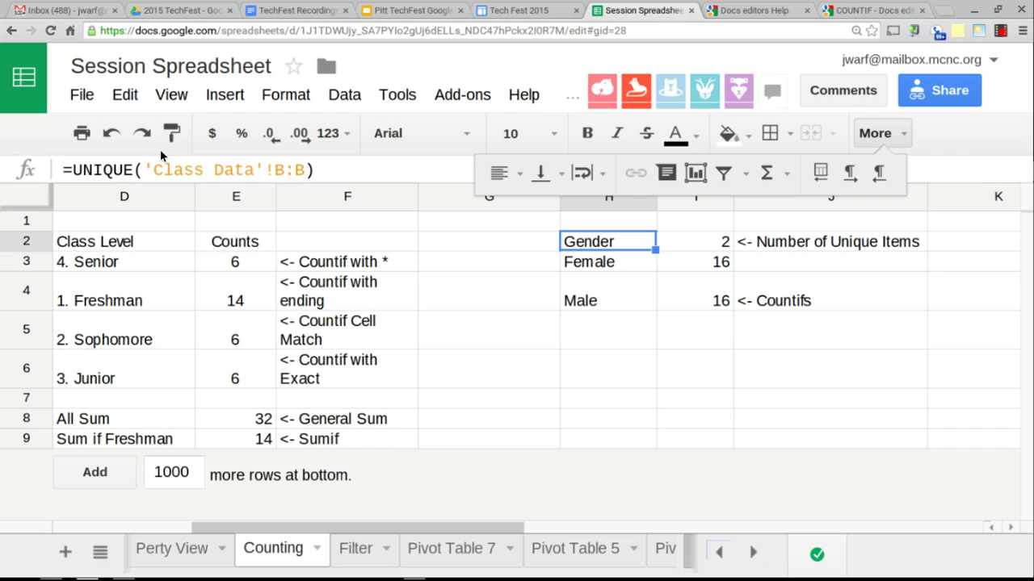
pyautogui.press('Right')
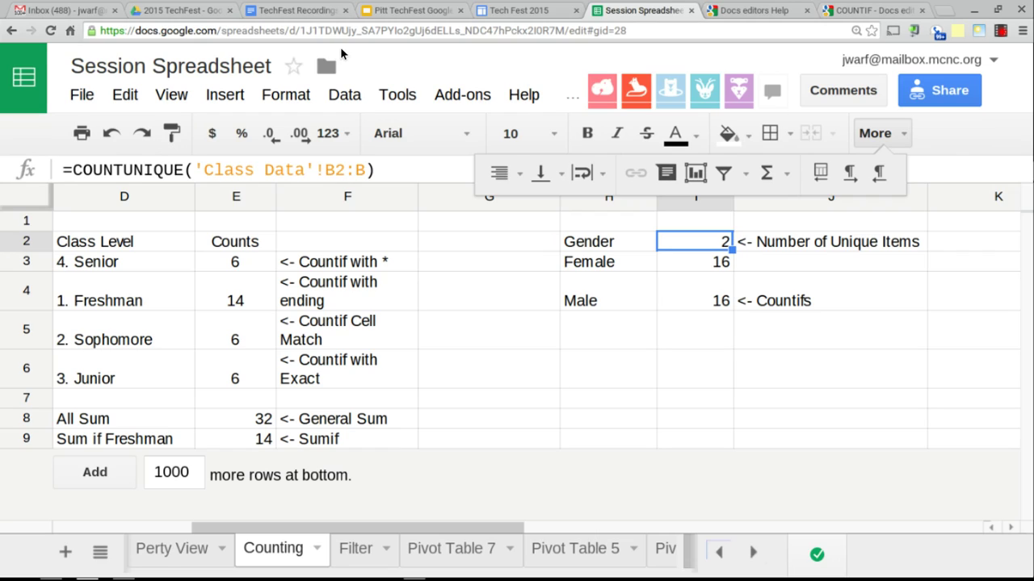
pyautogui.click(900, 134)
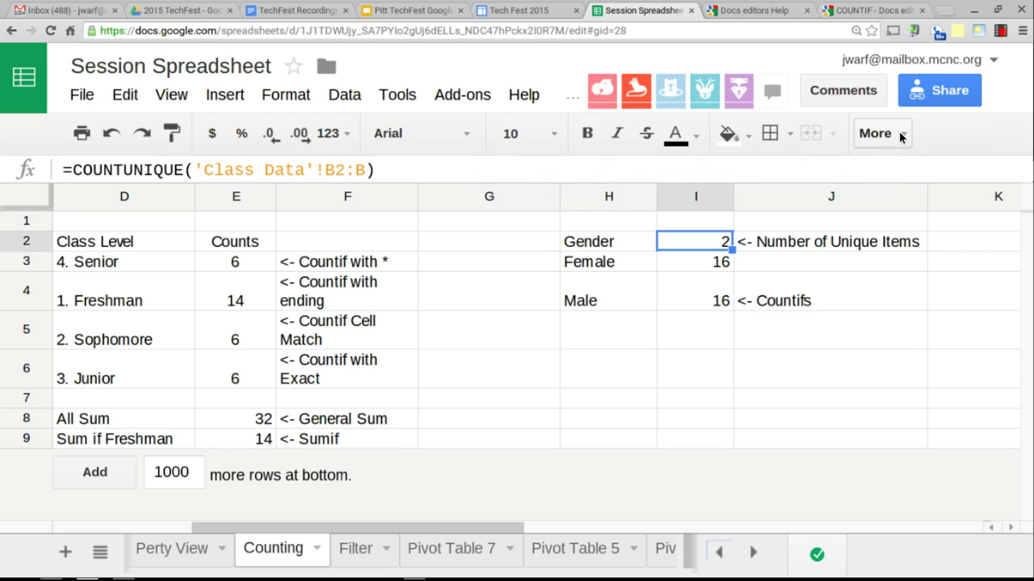
pyautogui.hotkey('ctrl', '+')
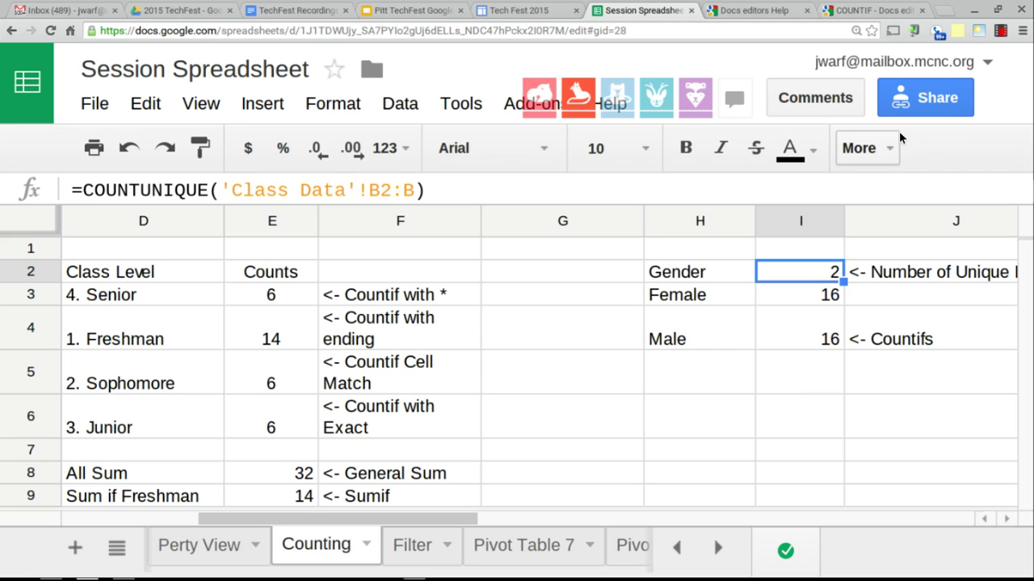
# - Check the Female and Male COUNTIF formulas, scroll back to columns A–F, and select All Sum in D8
pyautogui.press('Down')
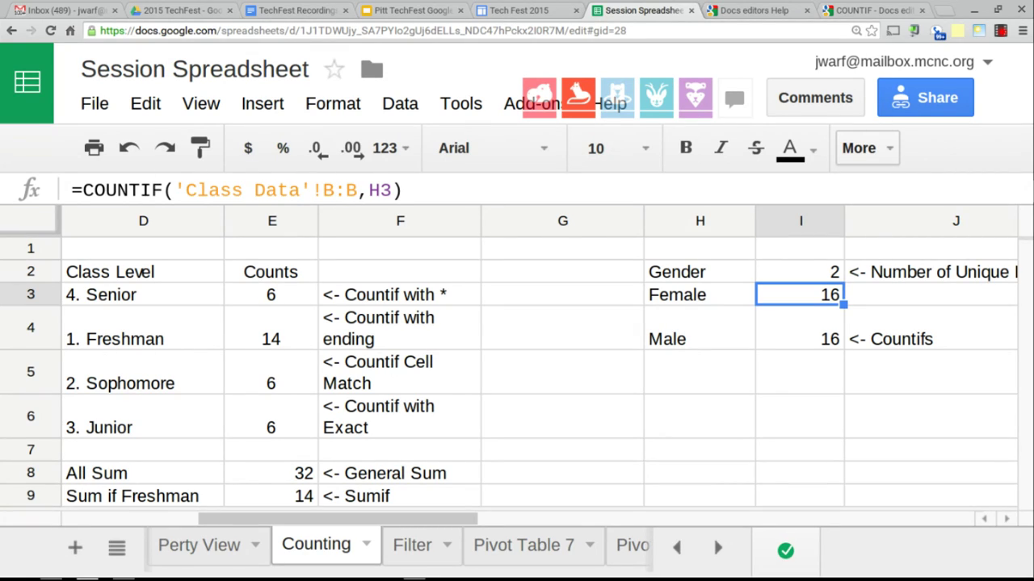
pyautogui.press('Down')
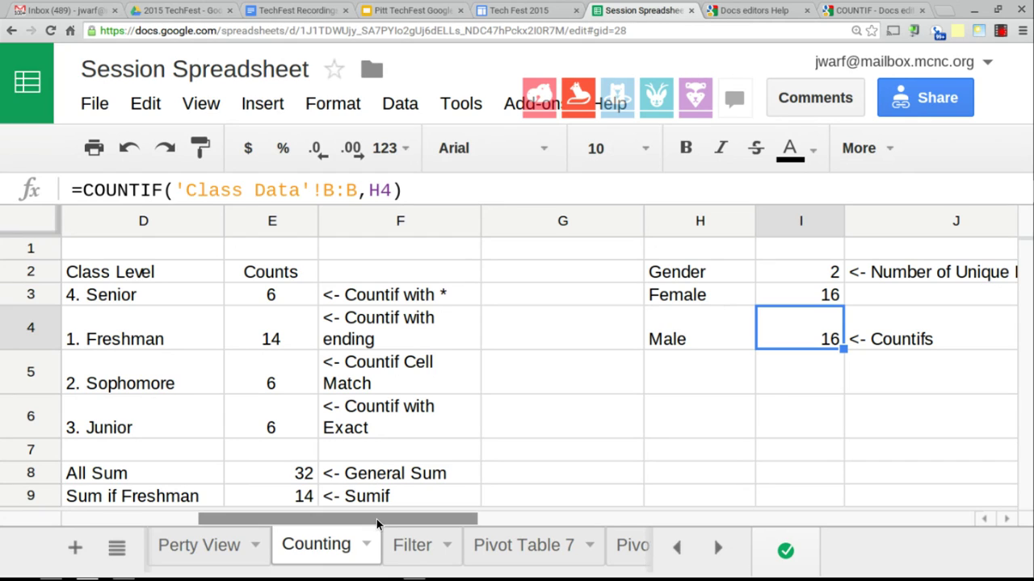
pyautogui.moveTo(376, 523); pyautogui.dragTo(0, 537)
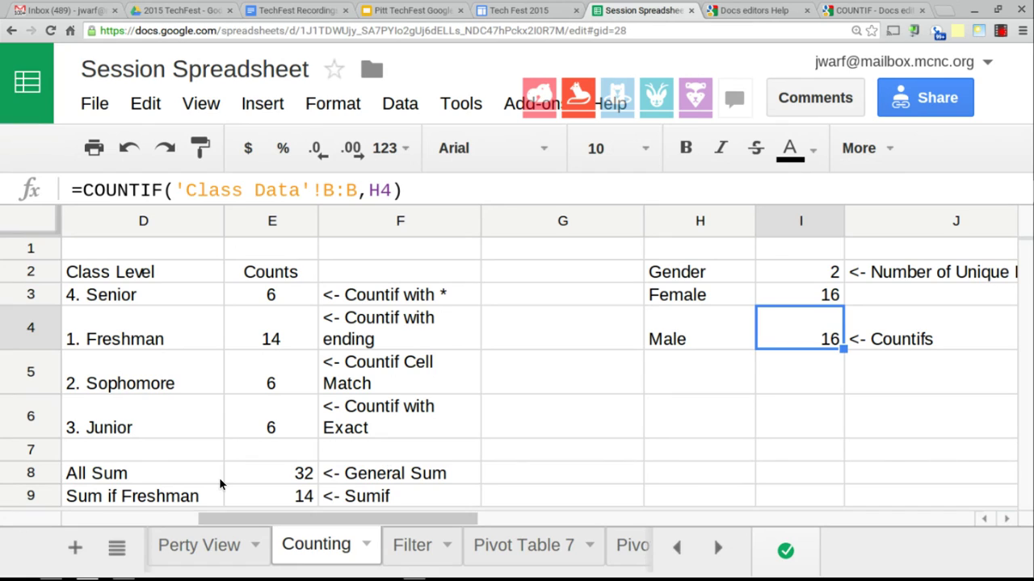
pyautogui.click(568, 470)
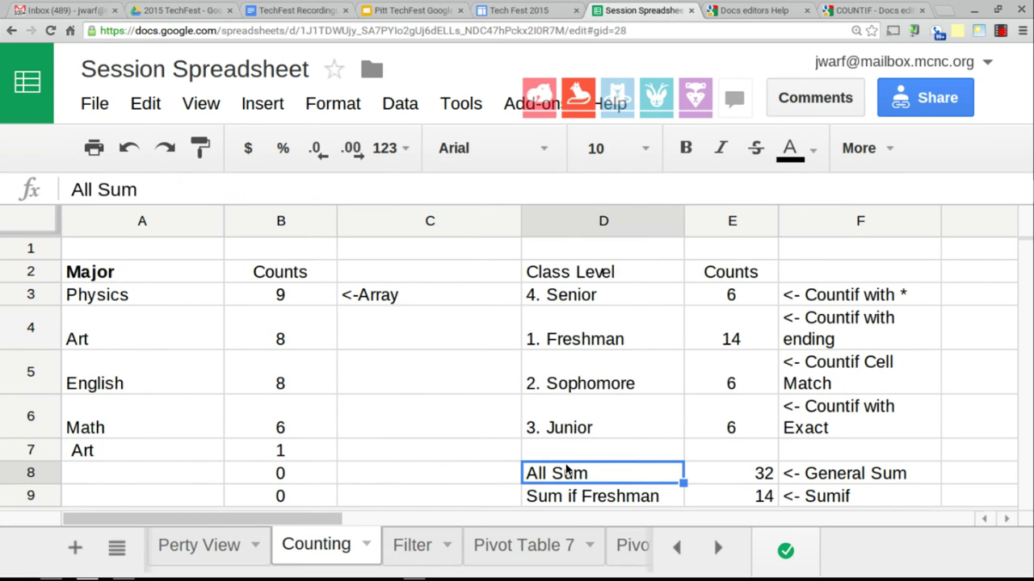
pyautogui.press('Right')
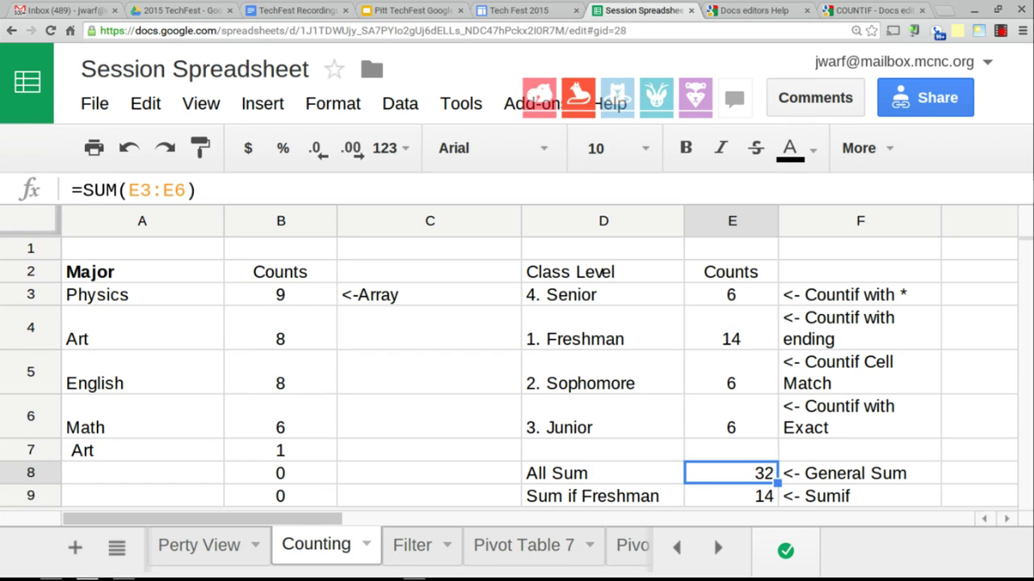
pyautogui.click(731, 496)
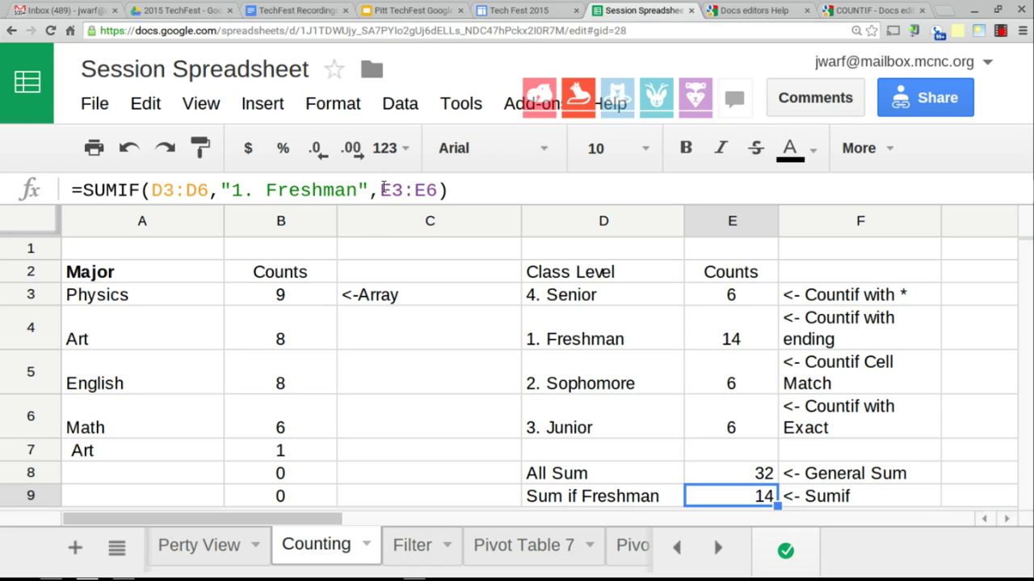
pyautogui.moveTo(382, 188); pyautogui.dragTo(436, 189)
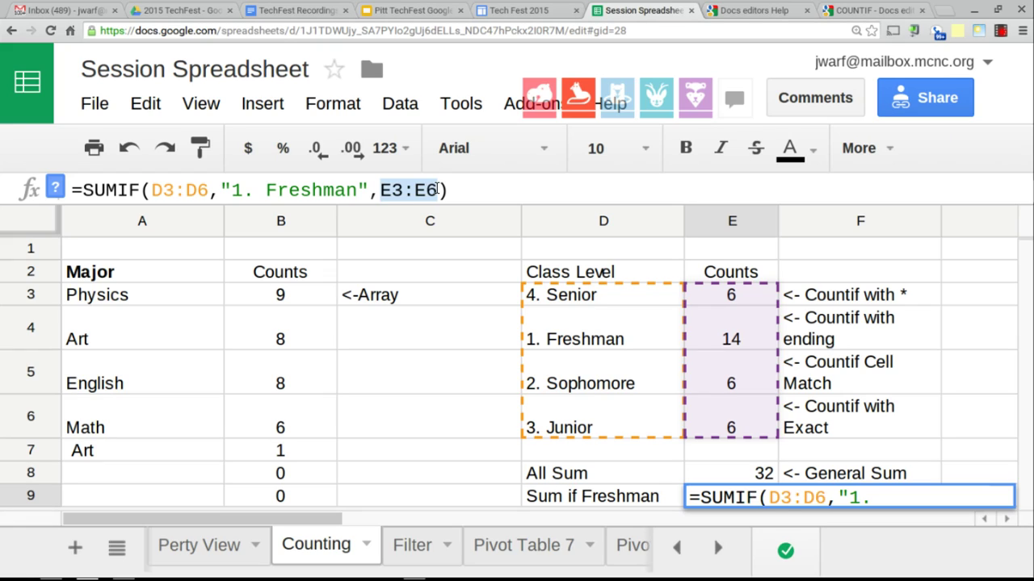
pyautogui.click(176, 189)
pyautogui.moveTo(210, 192); pyautogui.dragTo(153, 195)
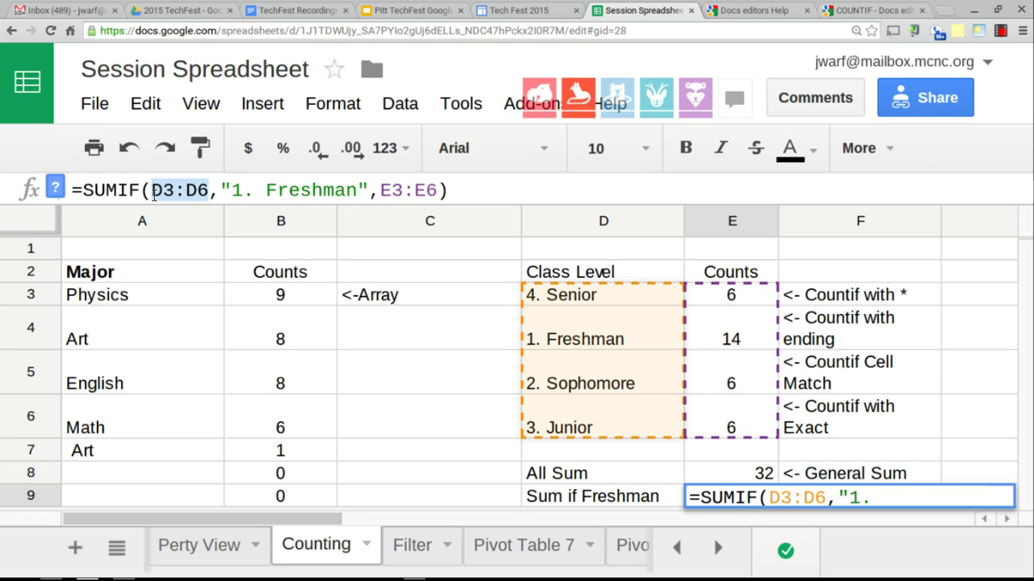
pyautogui.press('BackSpace')
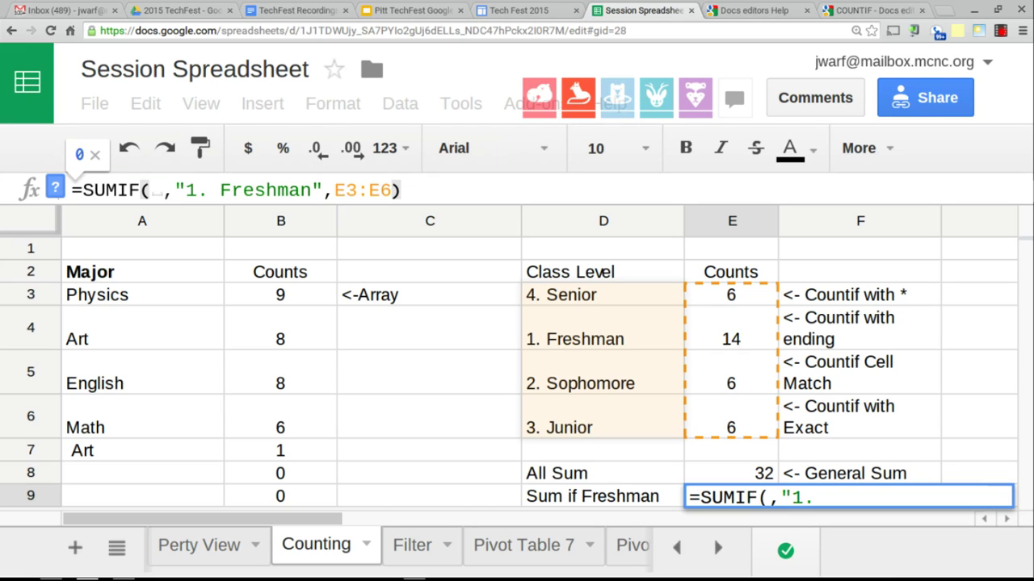
pyautogui.press('Escape')
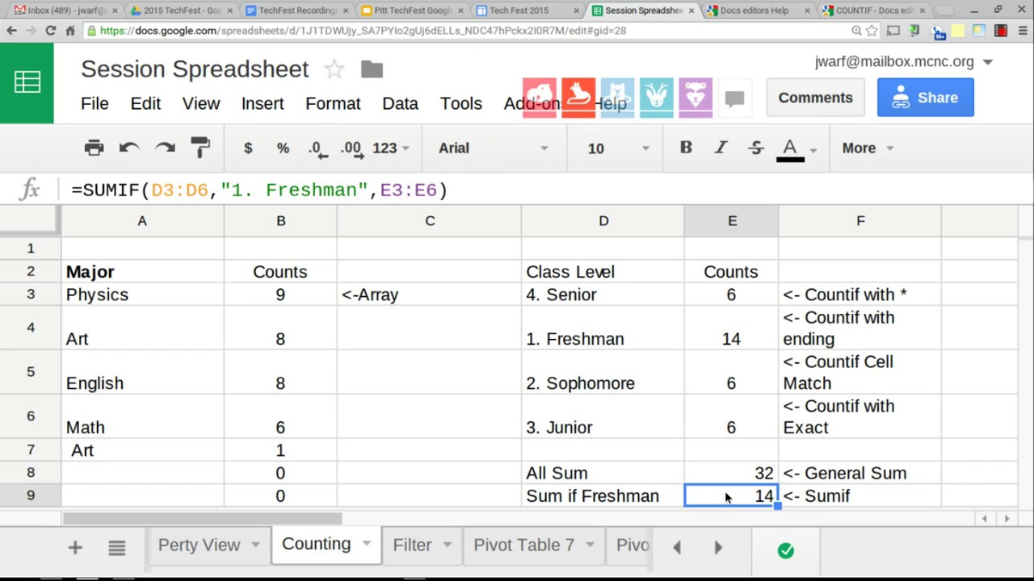
pyautogui.moveTo(153, 184); pyautogui.dragTo(203, 190)
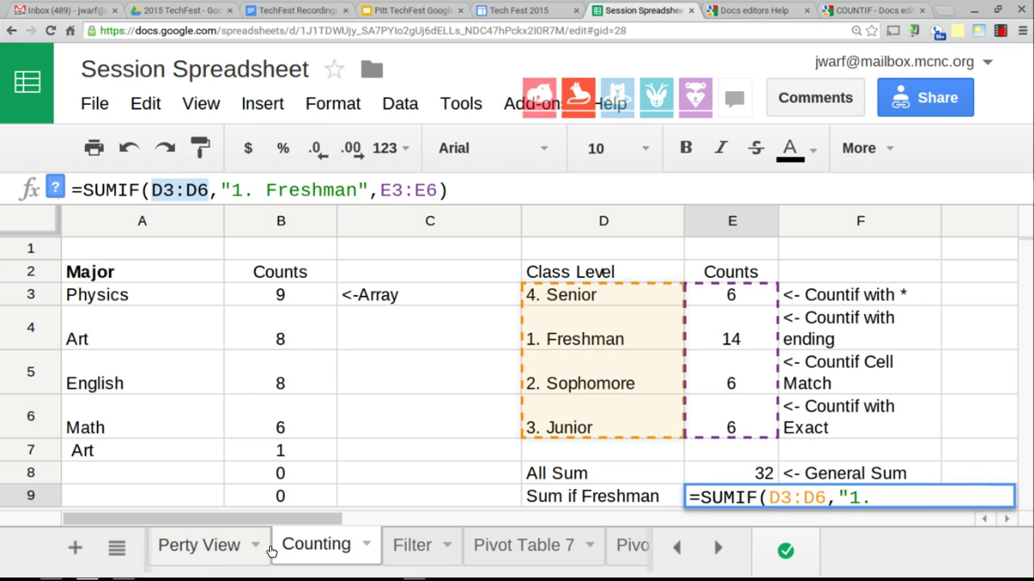
pyautogui.scroll(2, 272, 552)
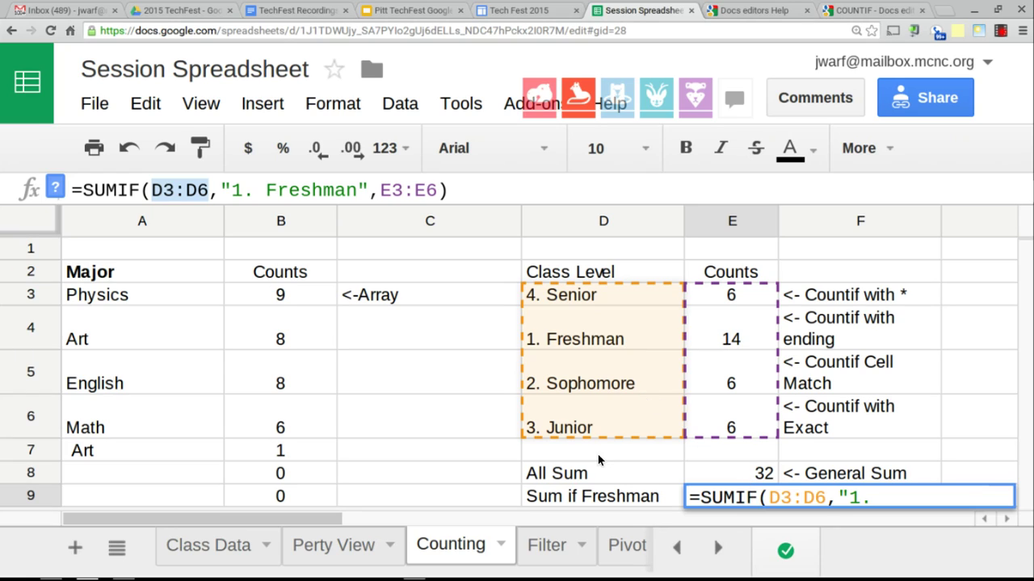
# - Inspect the ArrayFormula in B3 that produces the class counts
pyautogui.click(617, 436)
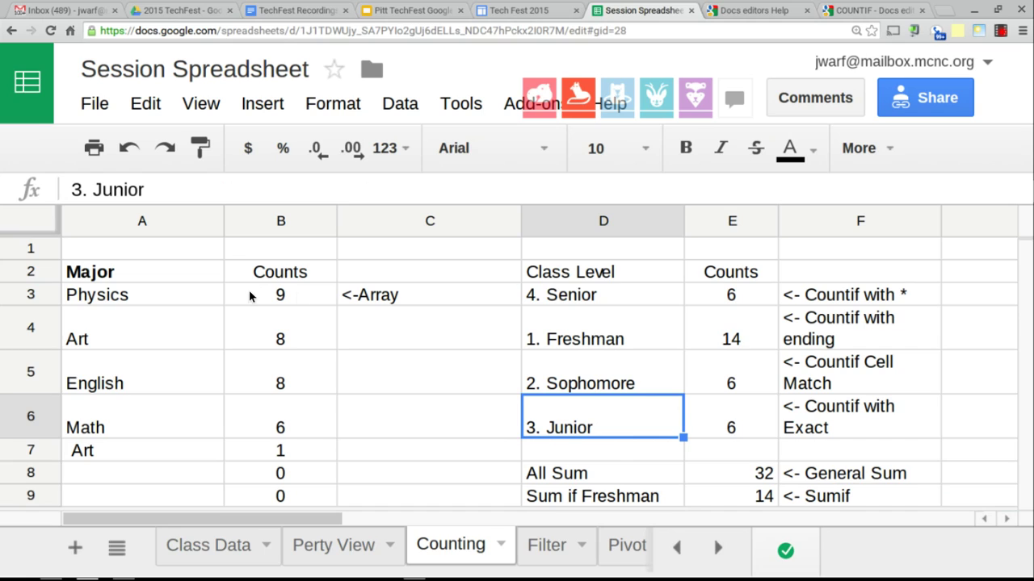
pyautogui.click(349, 296)
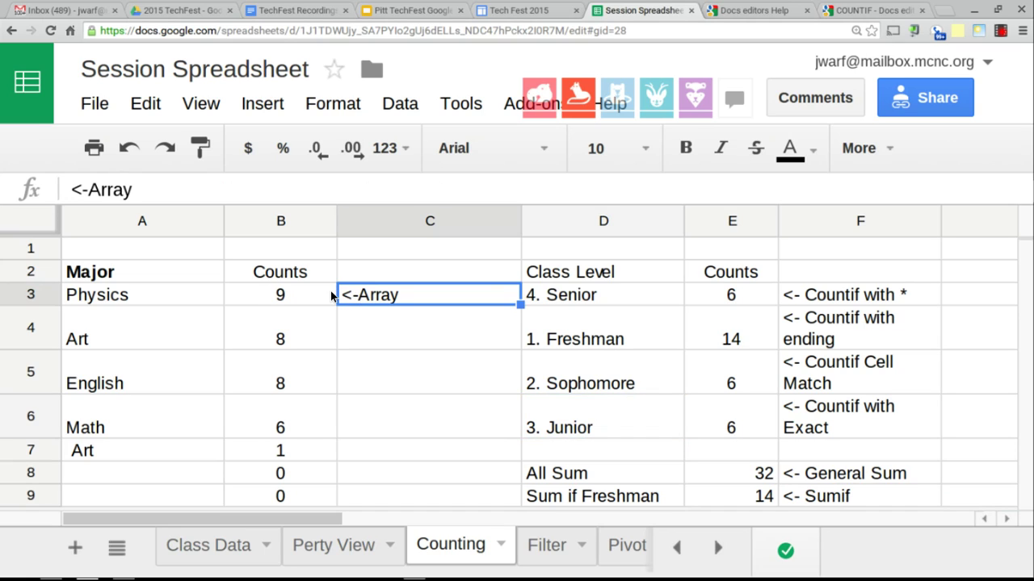
pyautogui.click(325, 292)
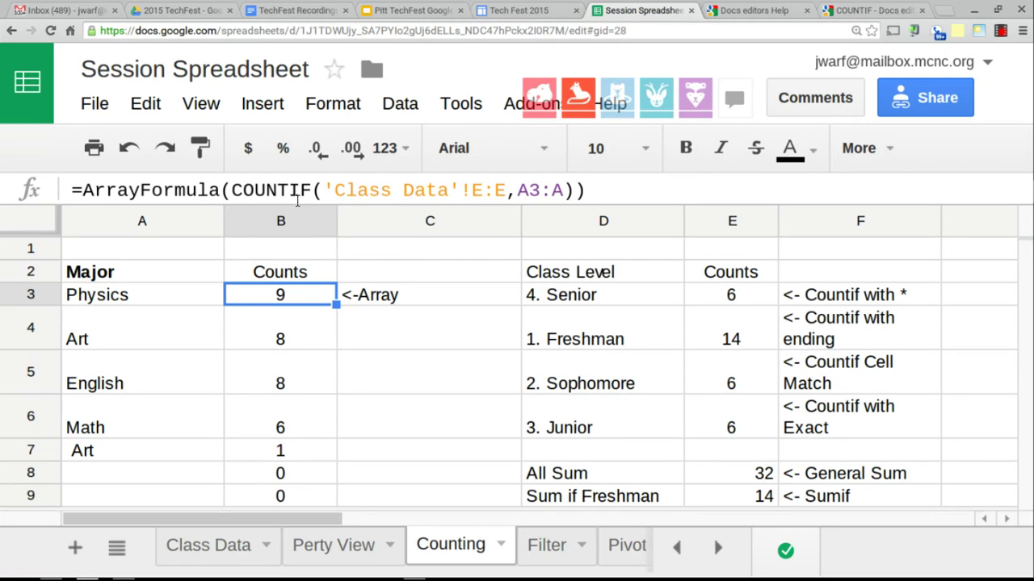
pyautogui.press('Return')
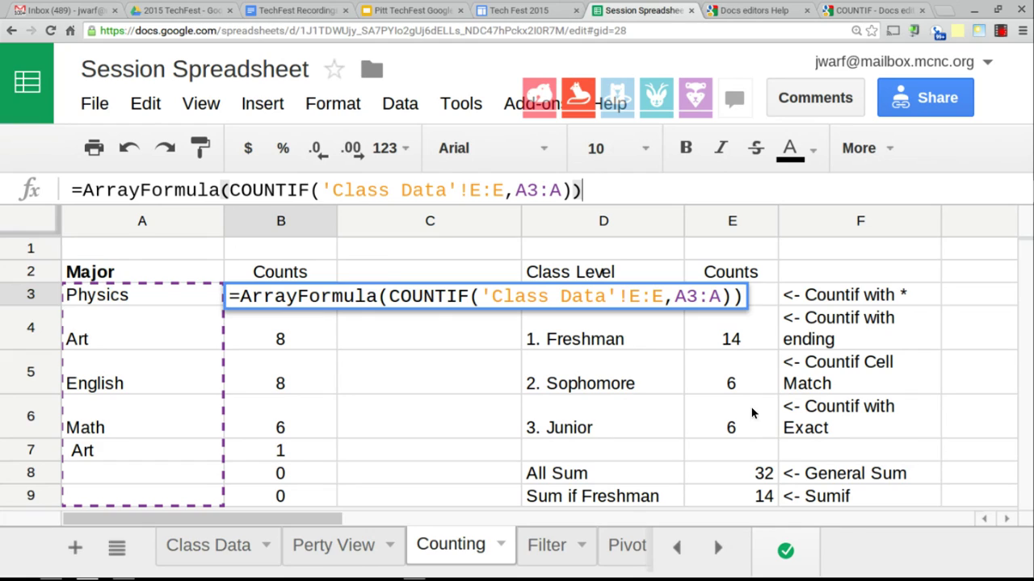
# - Review the level count formulas in column E and delete the Junior count in E6
pyautogui.click(743, 373)
pyautogui.press('Down')
pyautogui.press('Up')
pyautogui.press('Up')
pyautogui.press('Up')
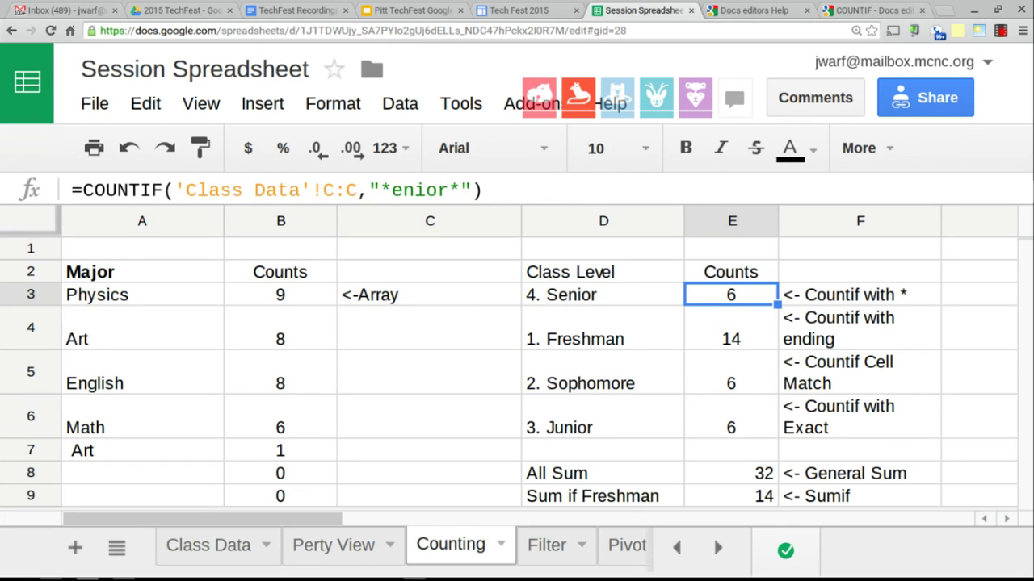
pyautogui.press('Down')
pyautogui.press('Down')
pyautogui.press('Up')
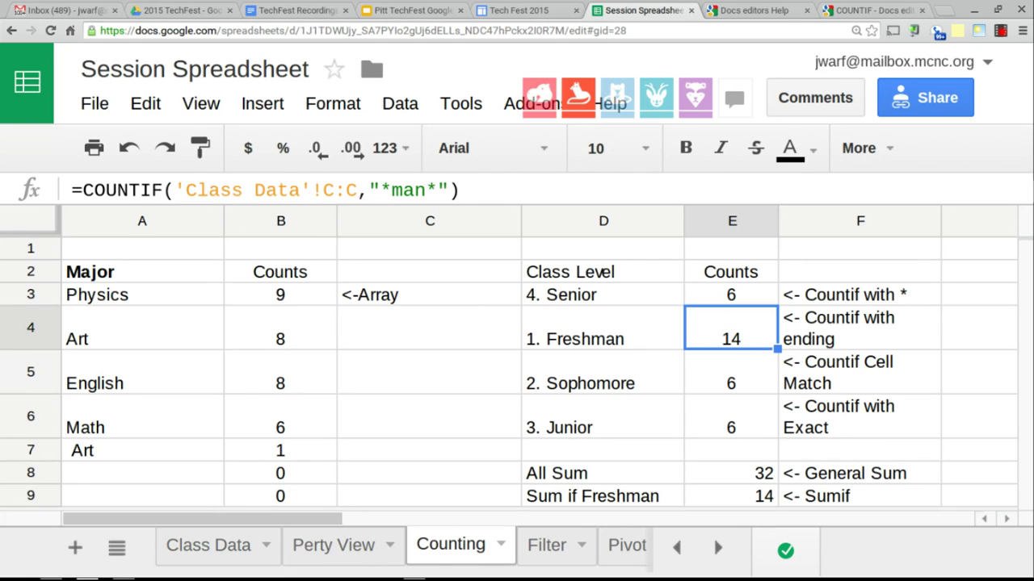
pyautogui.press('Down')
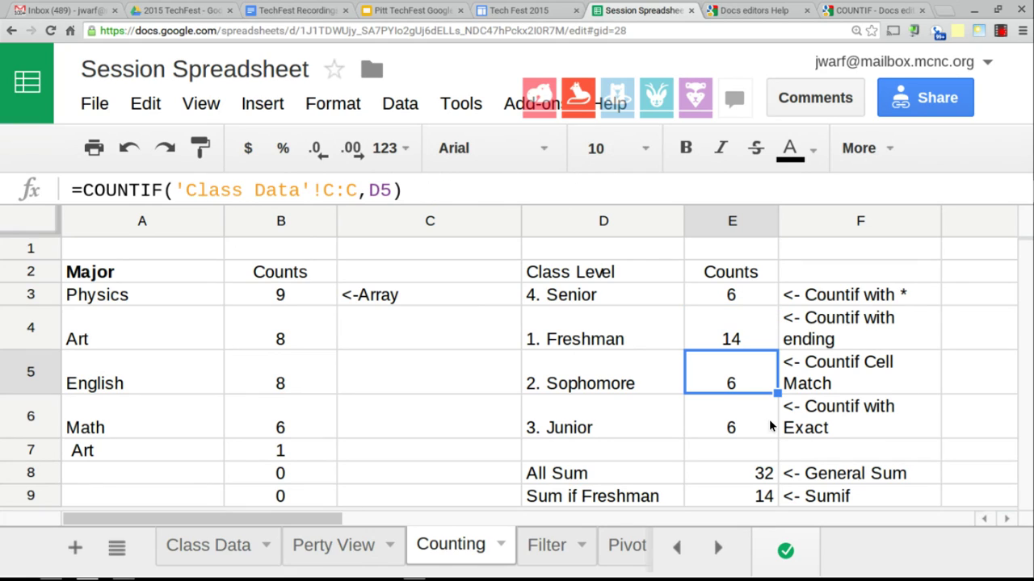
pyautogui.press('Down')
pyautogui.press('Delete')
# - Fill E5's cell-match COUNTIF down into E6 so Junior shows 6 and All Sum 32
pyautogui.click(619, 426)
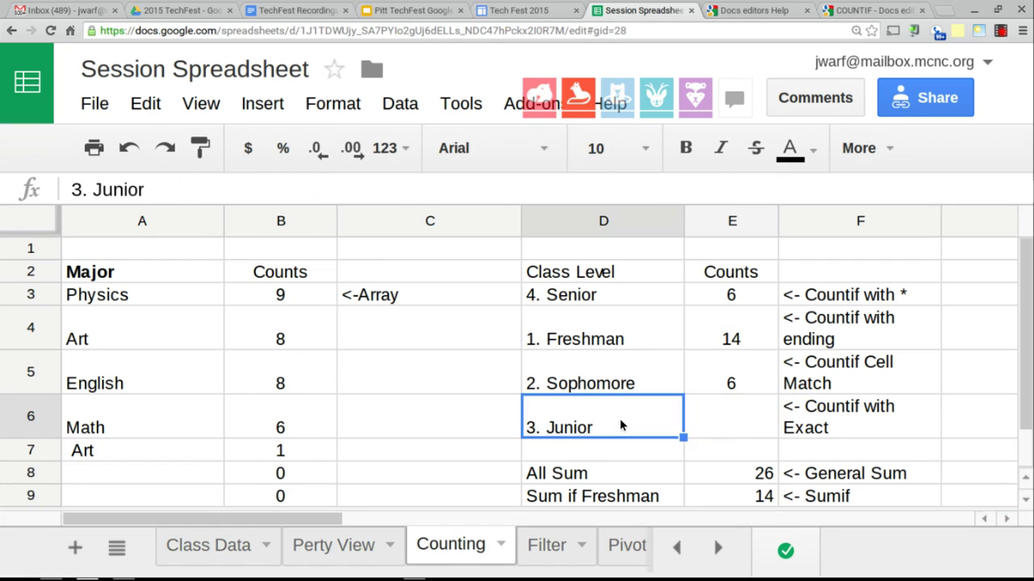
pyautogui.click(740, 388)
pyautogui.click(732, 419)
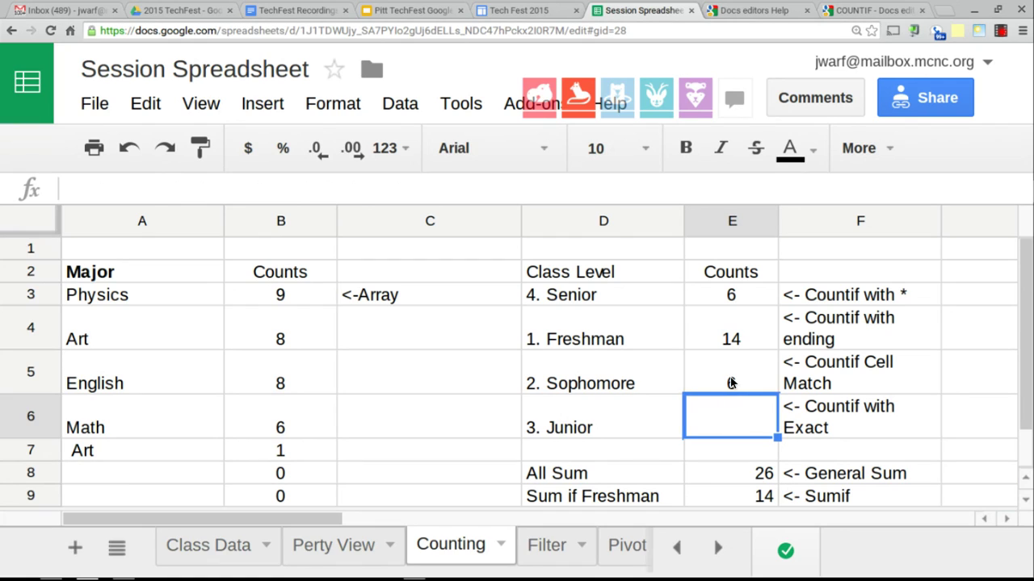
pyautogui.click(730, 377)
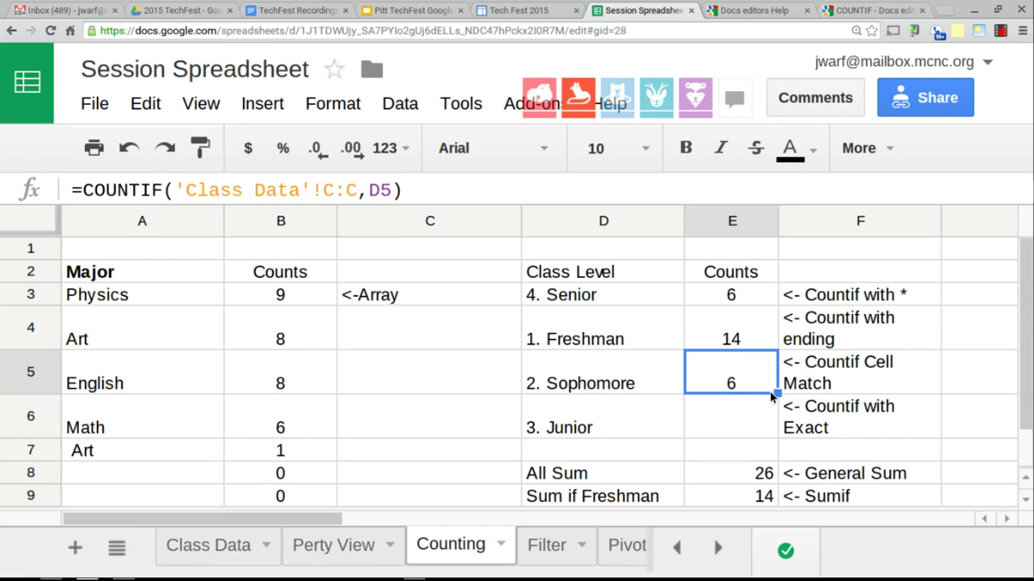
pyautogui.moveTo(777, 394); pyautogui.dragTo(778, 429)
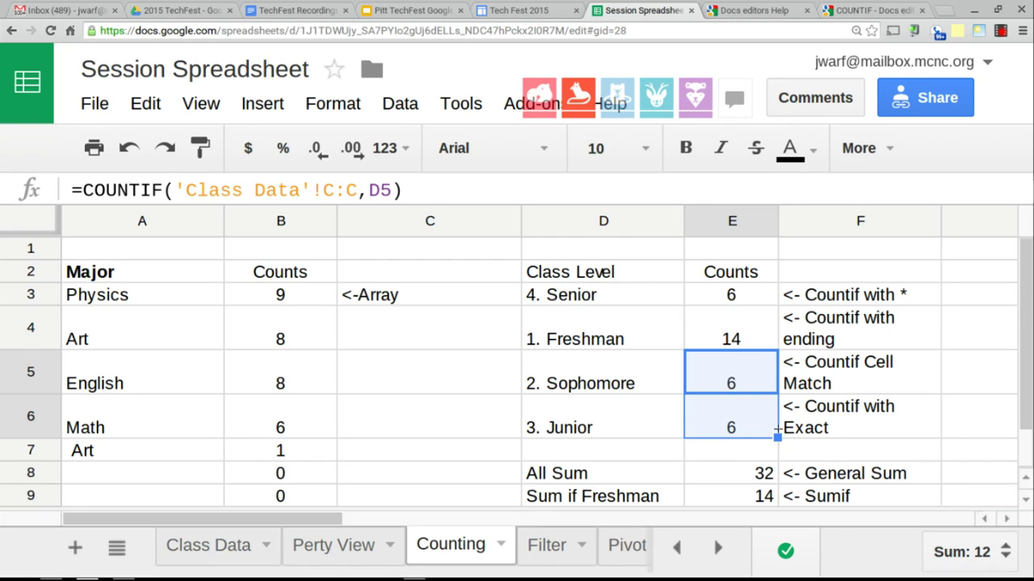
# - Strip the ArrayFormula wrapper and extra parenthesis from B3, leaving a plain COUNTIF
pyautogui.click(299, 297)
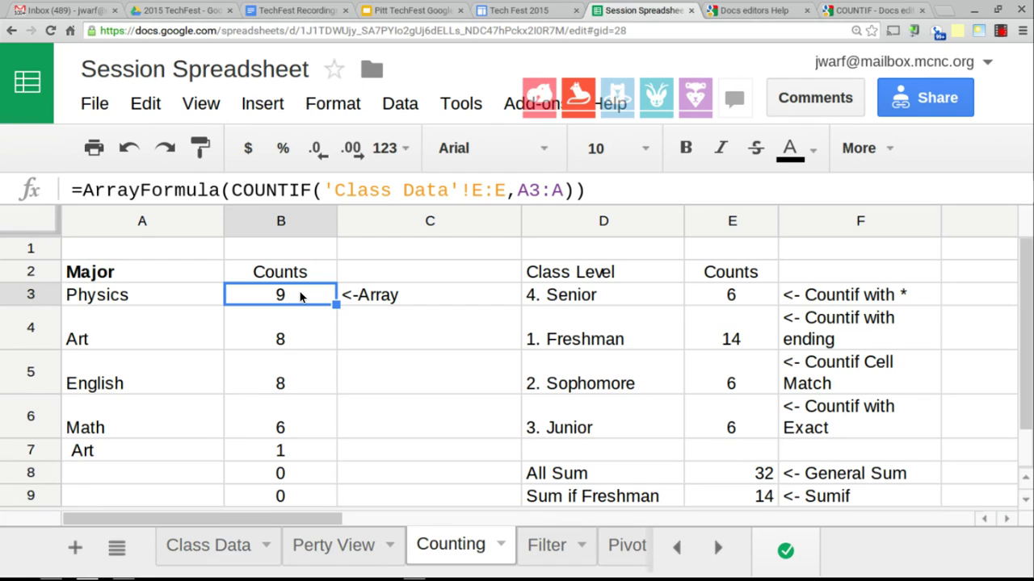
pyautogui.click(214, 192)
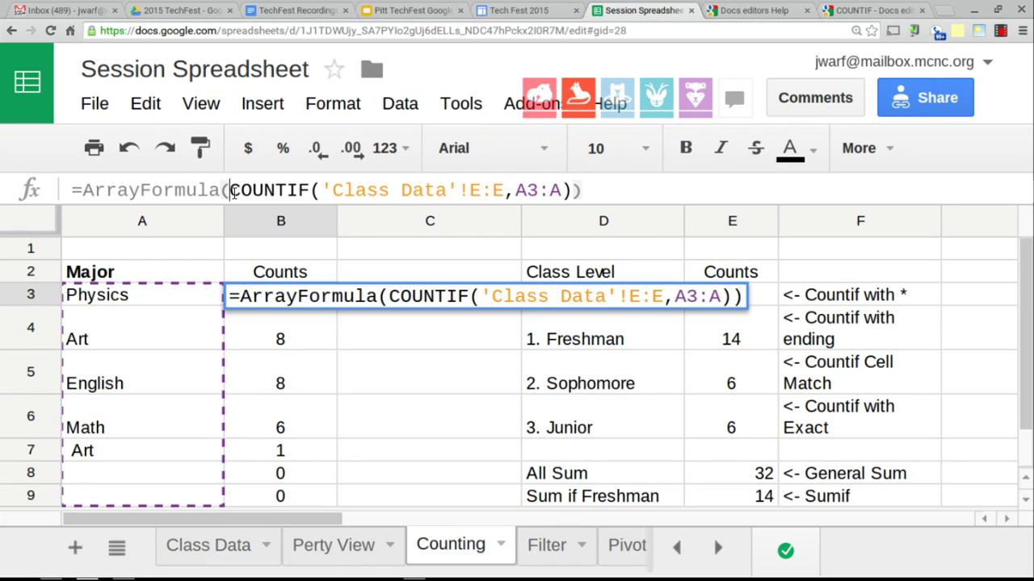
pyautogui.moveTo(214, 192); pyautogui.dragTo(77, 194)
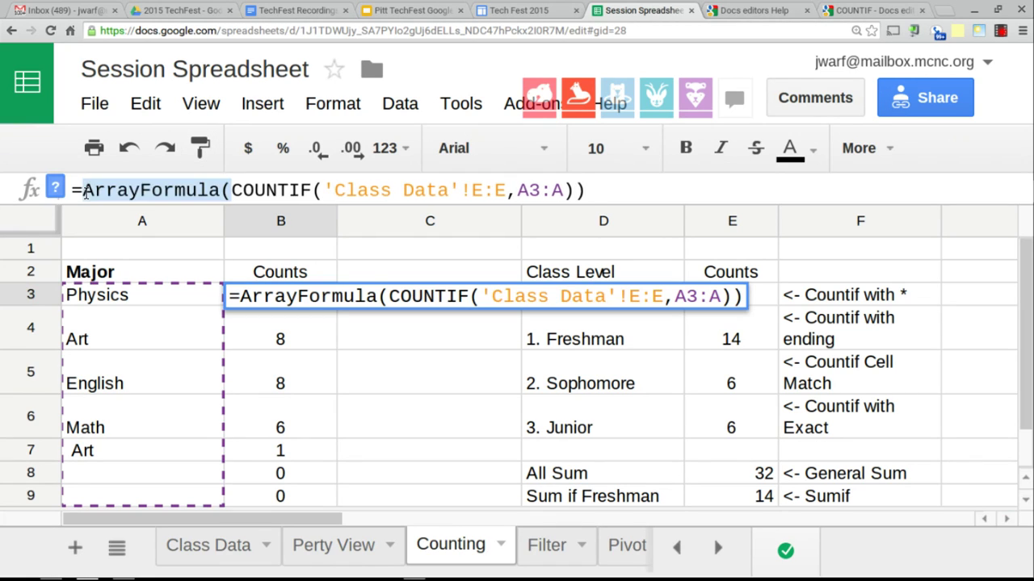
pyautogui.press('BackSpace')
pyautogui.press('End')
pyautogui.press('BackSpace')
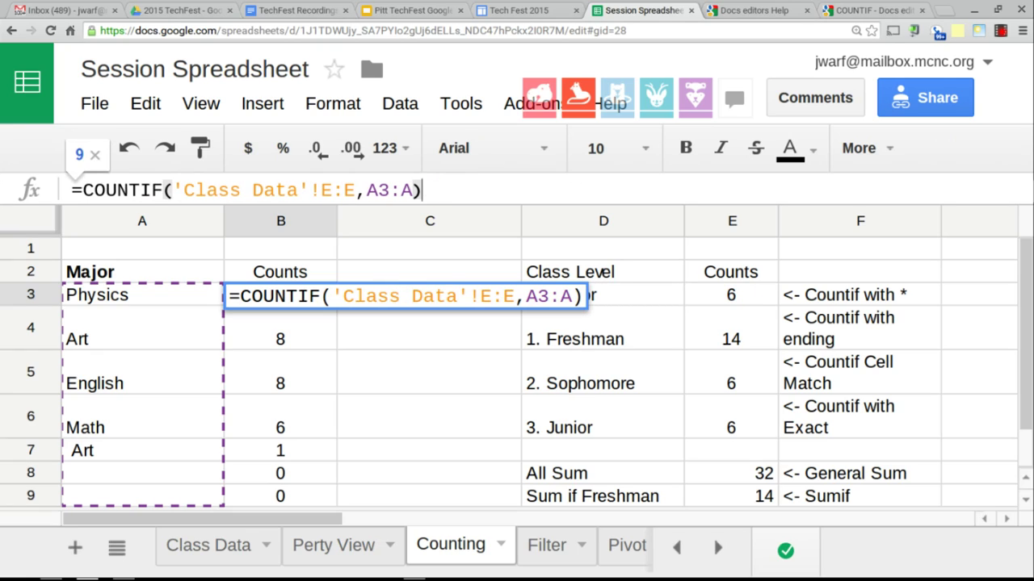
pyautogui.press('Return')
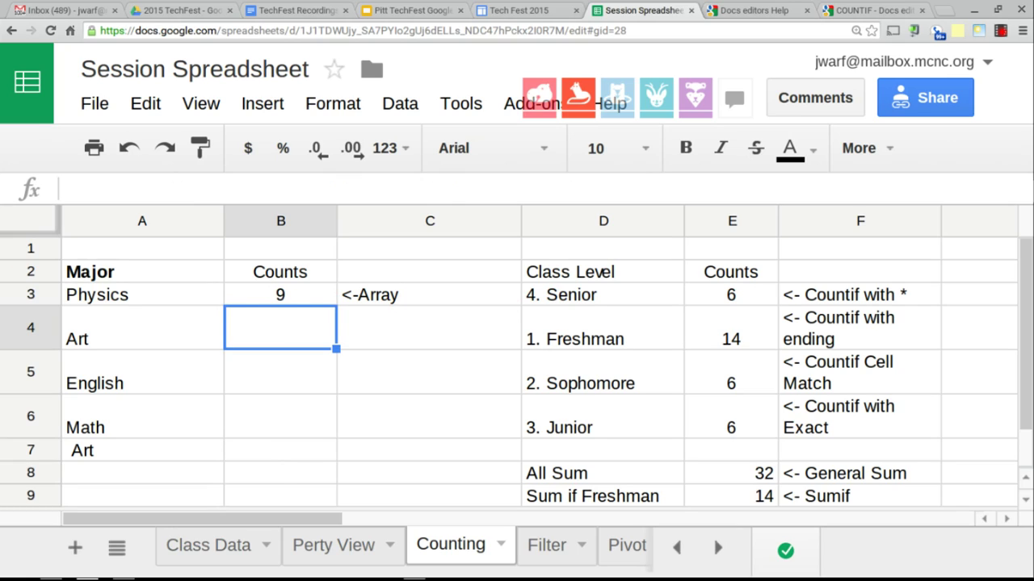
# - Copy B3's COUNTIF down to B4:B5, then clear the Art and English counts there
pyautogui.click(280, 295)
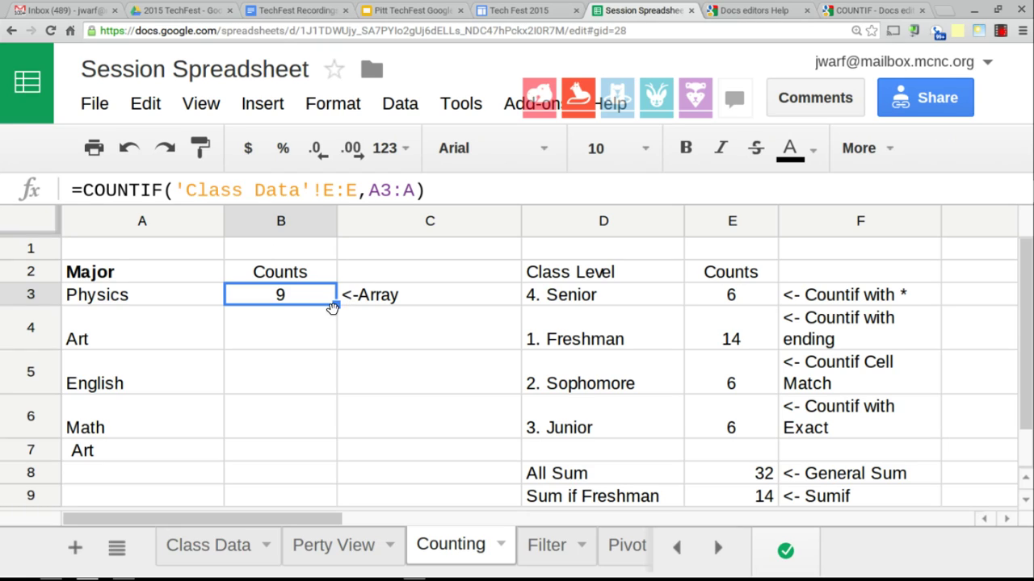
pyautogui.moveTo(335, 307); pyautogui.dragTo(335, 359)
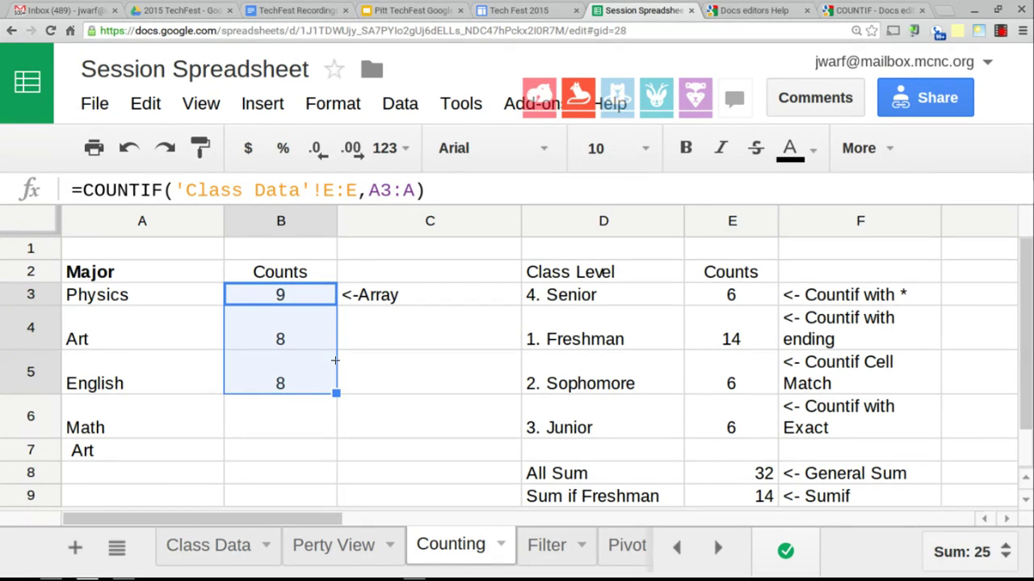
pyautogui.click(330, 372)
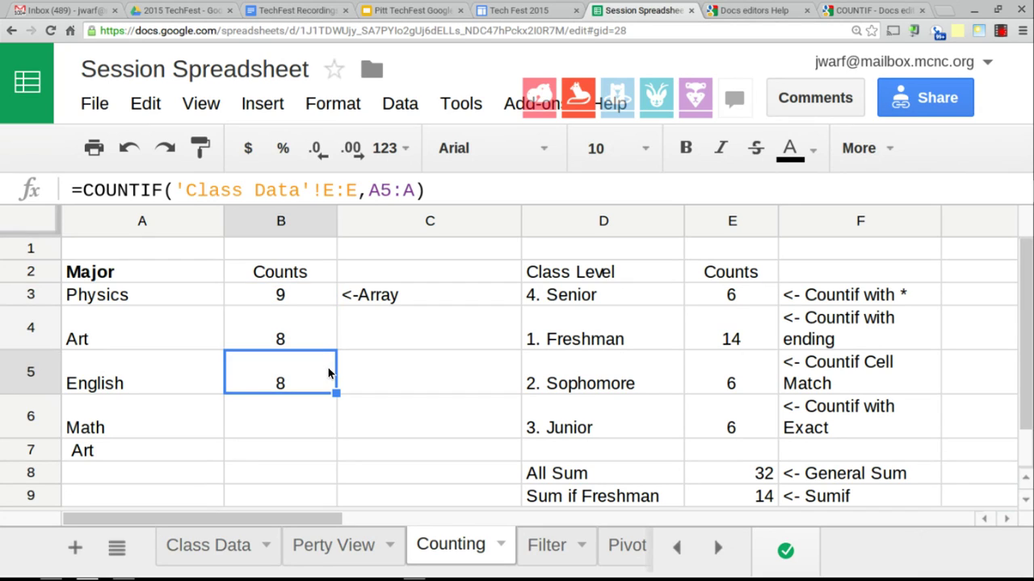
pyautogui.press('Up')
pyautogui.press('Up')
pyautogui.press('Down')
pyautogui.press('Delete')
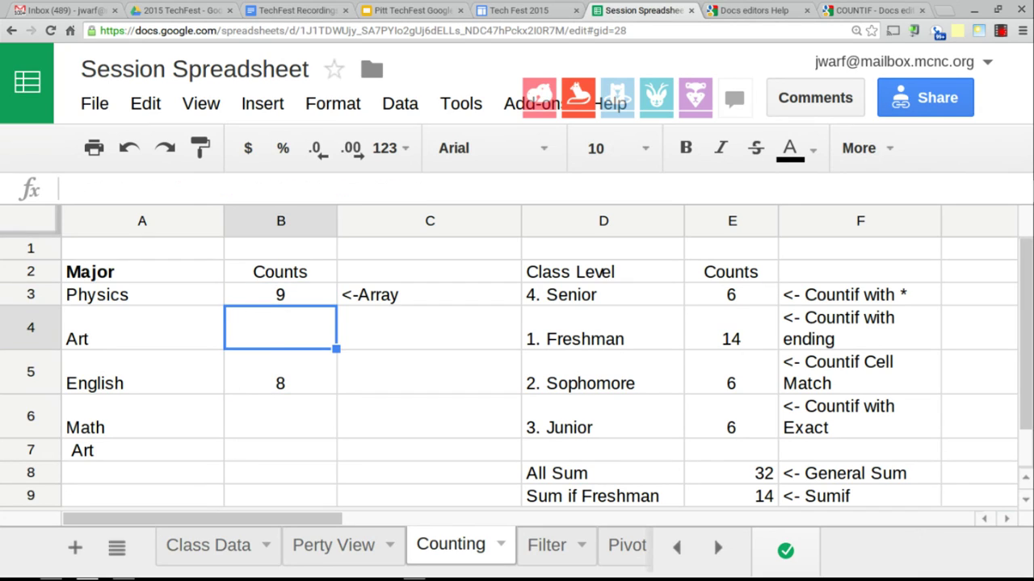
pyautogui.press('Down')
pyautogui.press('Delete')
pyautogui.press('Up')
pyautogui.press('Up')
pyautogui.press('Up')
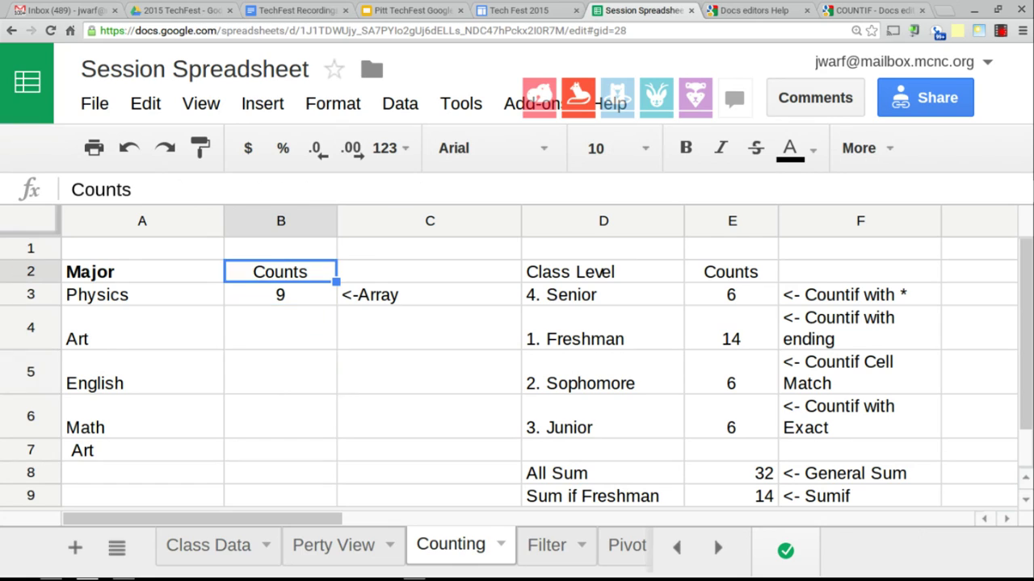
pyautogui.press('Down')
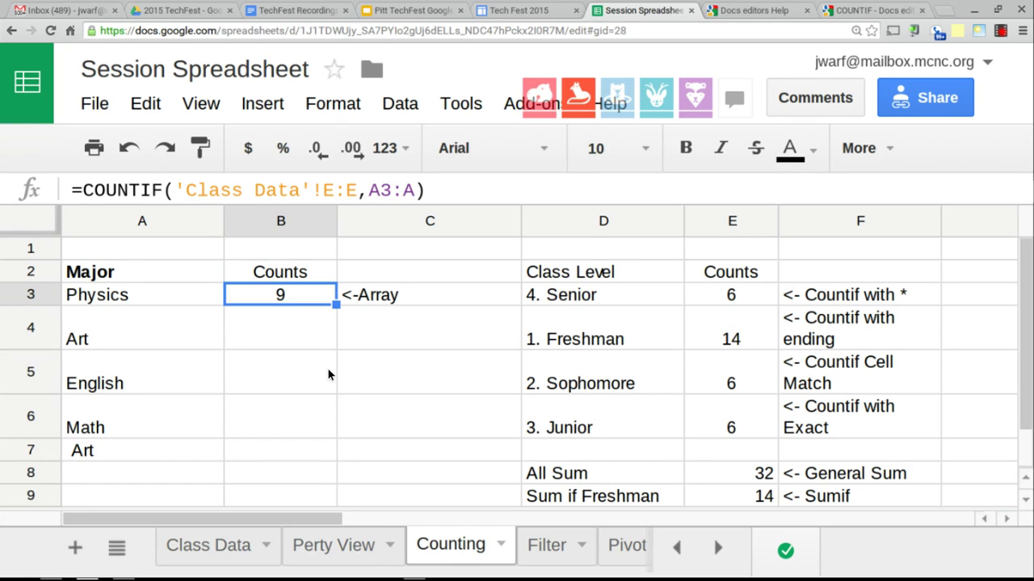
pyautogui.press('Return')
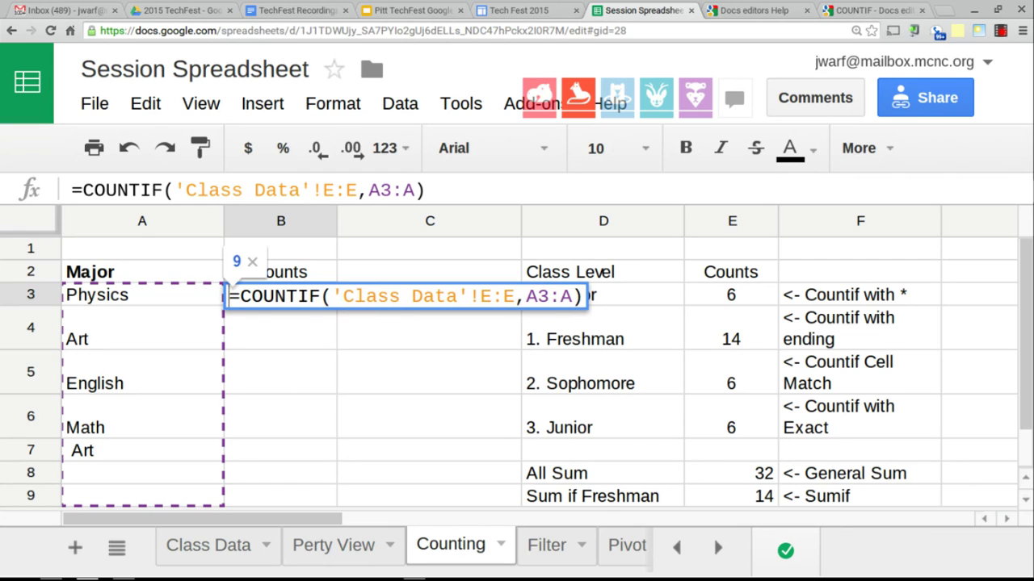
# - Wrap B3's COUNTIF in arrayformula and limit its range to A3:A6, giving 9, 8, 8, 6
pyautogui.write('arrayformul')
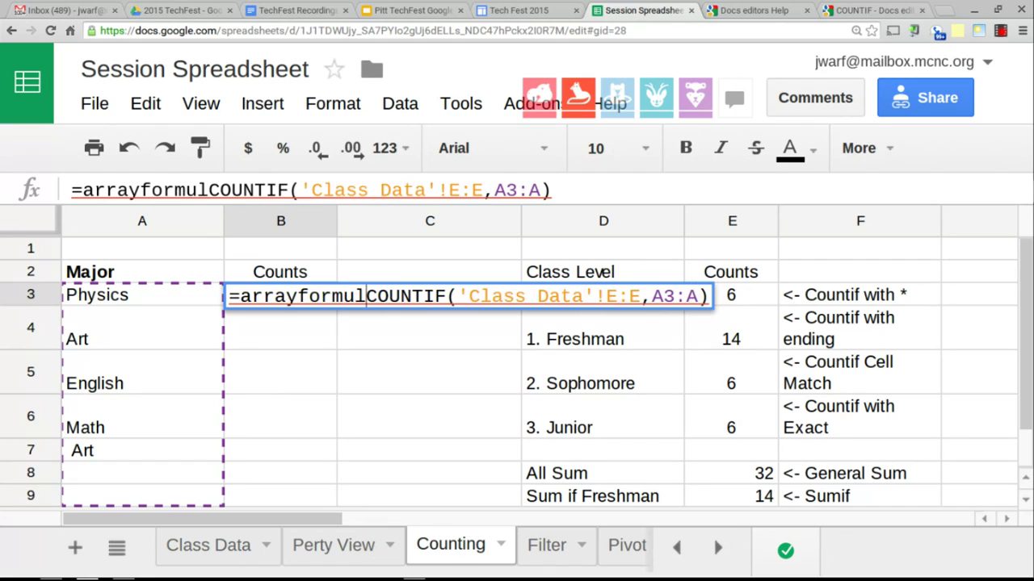
pyautogui.write('a(')
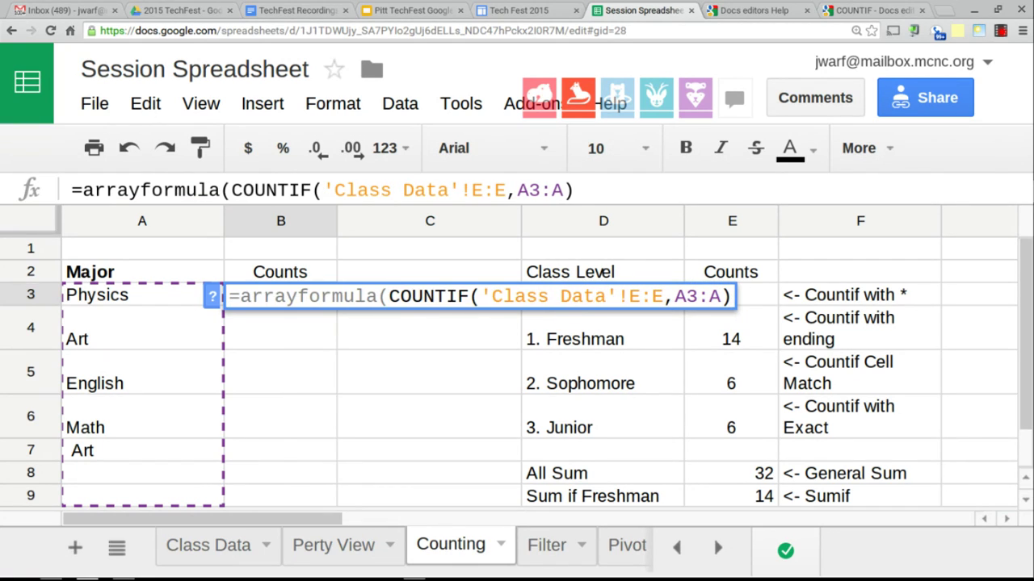
pyautogui.press('Return')
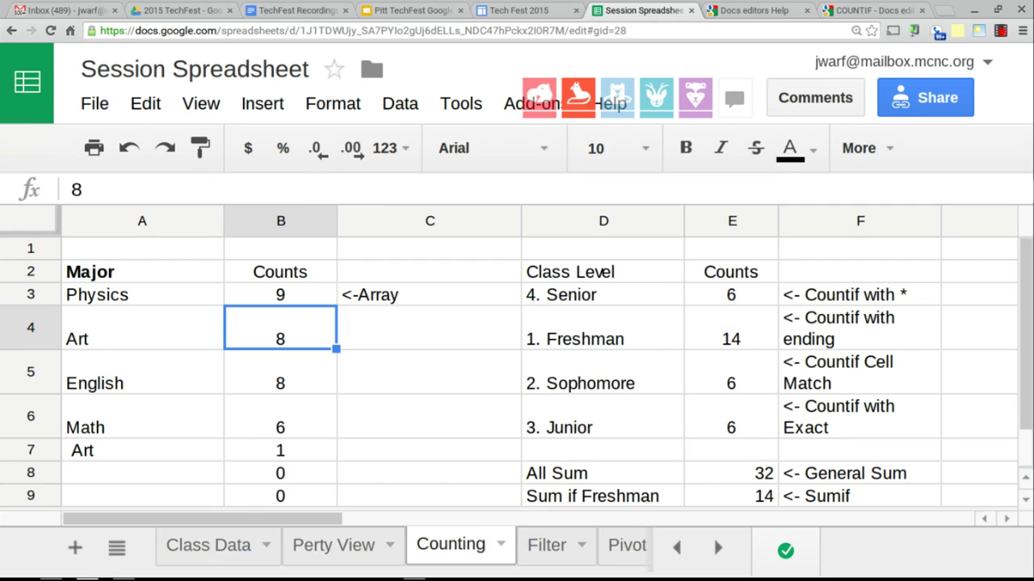
pyautogui.press('Up')
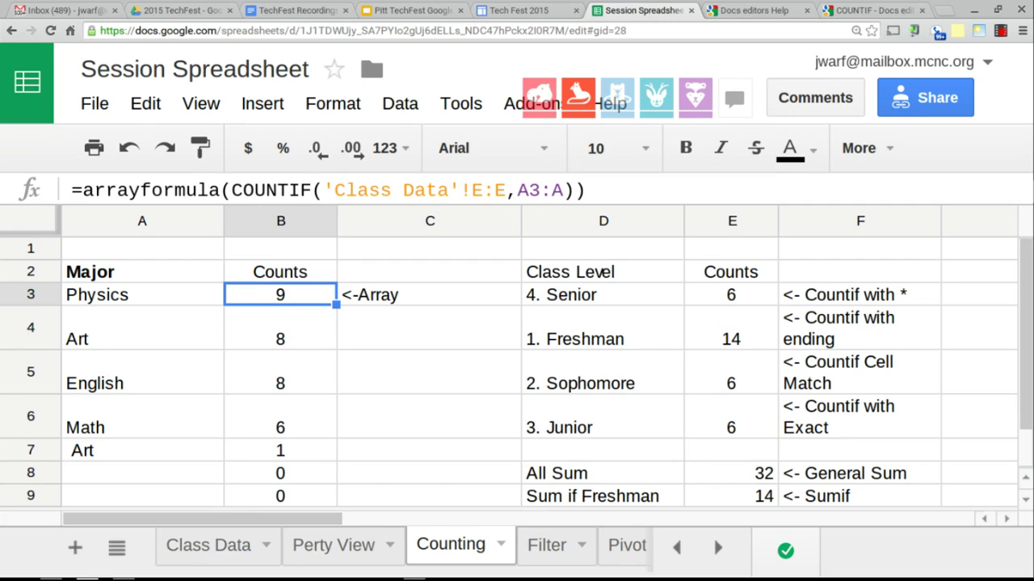
pyautogui.click(563, 192)
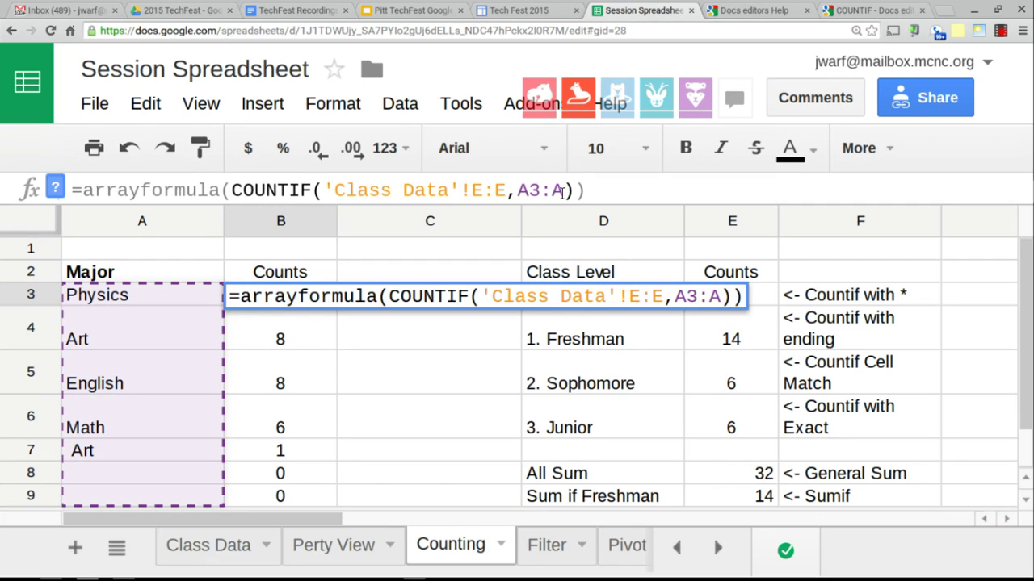
pyautogui.press('BackSpace')
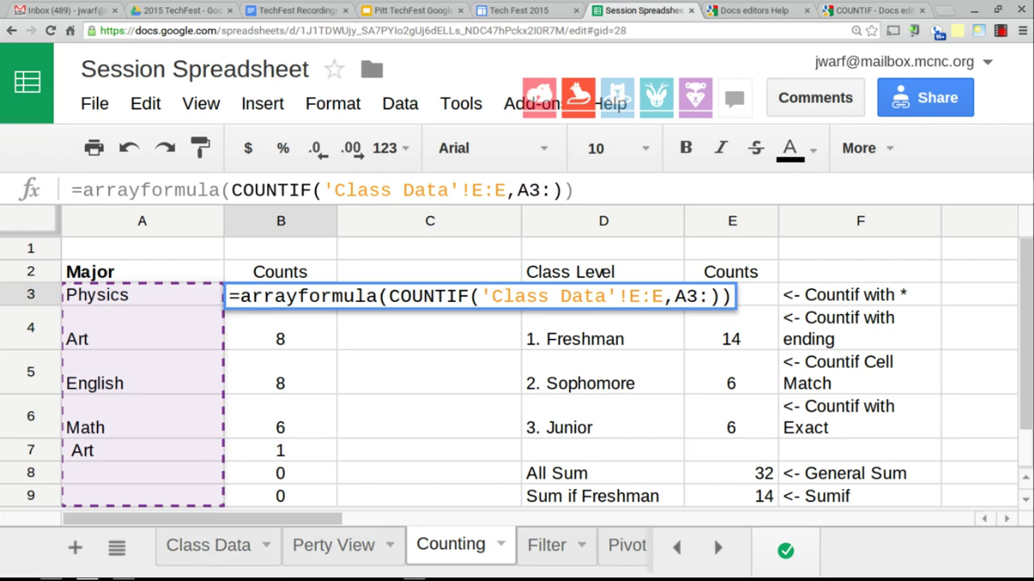
pyautogui.write('6')
pyautogui.press('BackSpace')
pyautogui.write('A6')
pyautogui.press('Return')
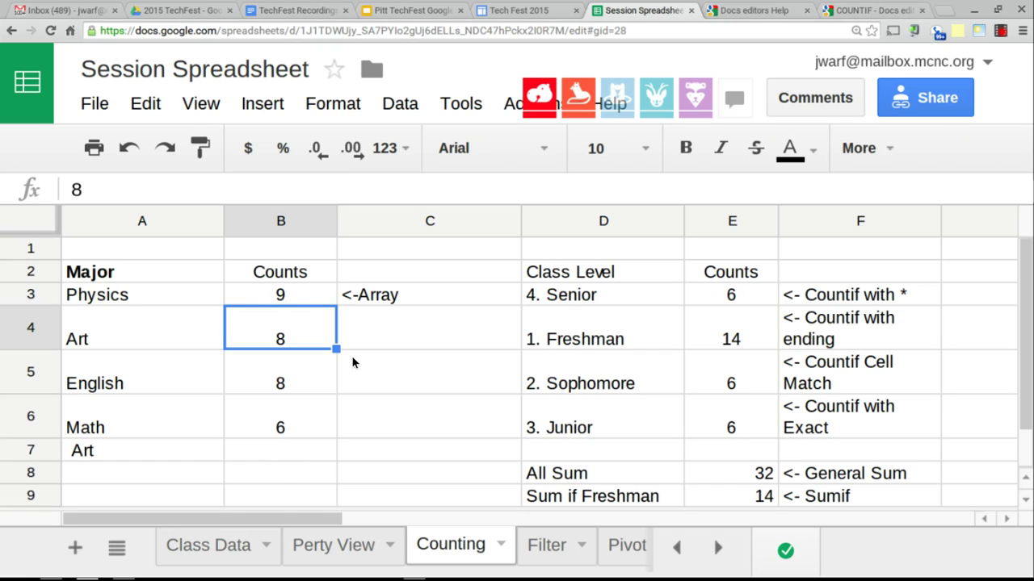
# - Extend B3's COUNTIF range from A3:A6 to A3:A7
pyautogui.click(298, 296)
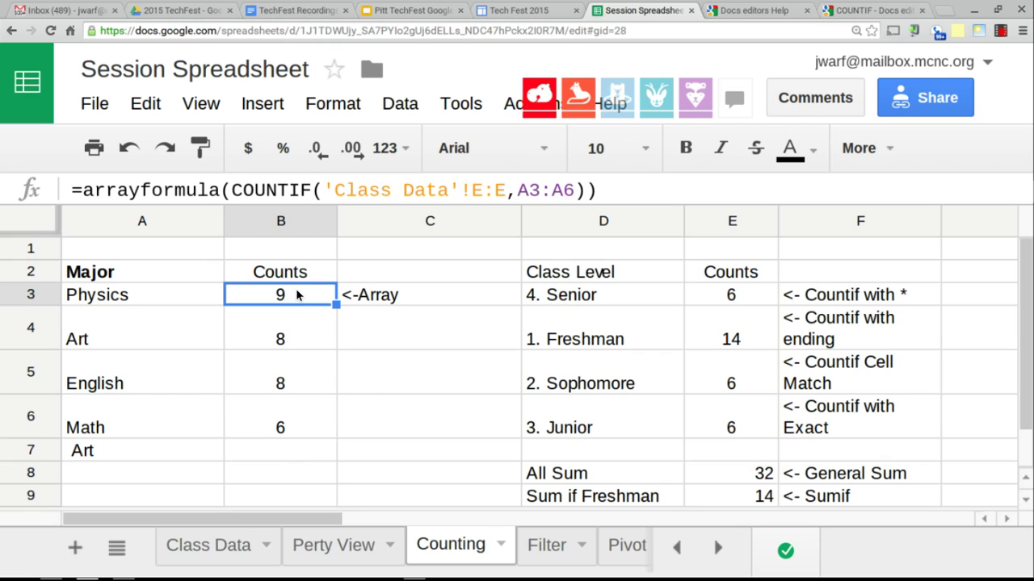
pyautogui.doubleClick(297, 296)
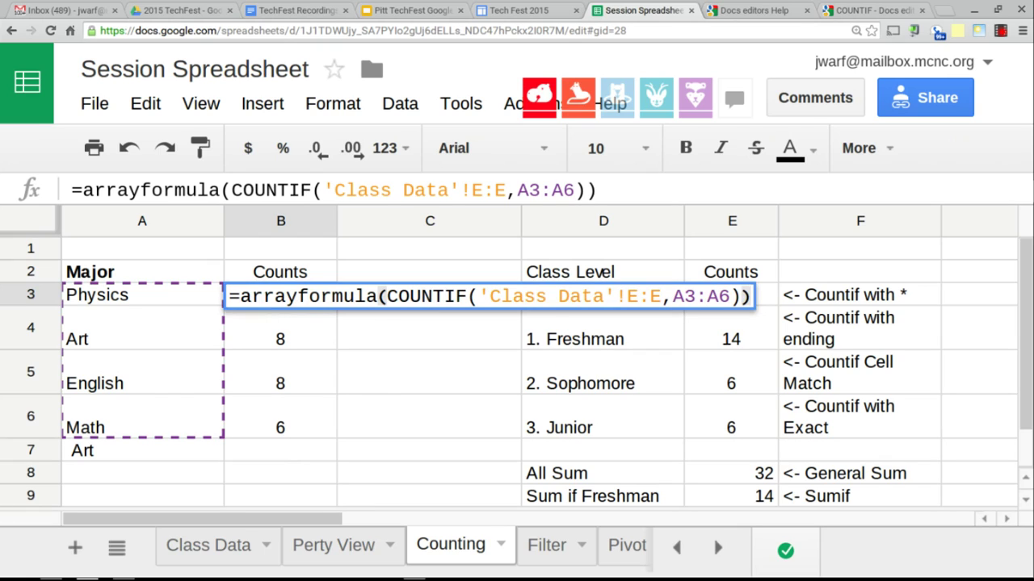
pyautogui.press('Left')
pyautogui.press('Left')
pyautogui.press('BackSpace')
pyautogui.write('7')
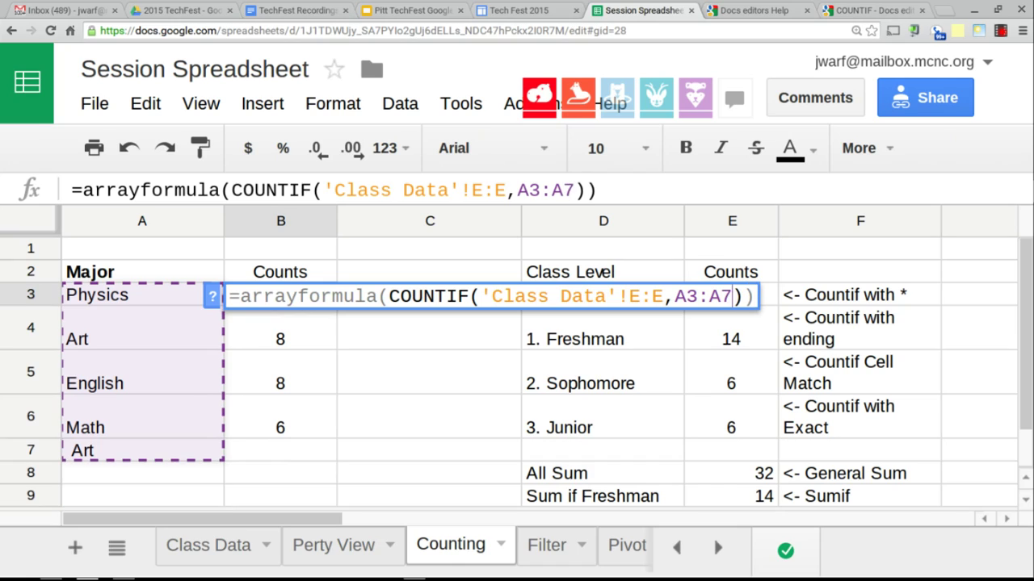
pyautogui.press('Return')
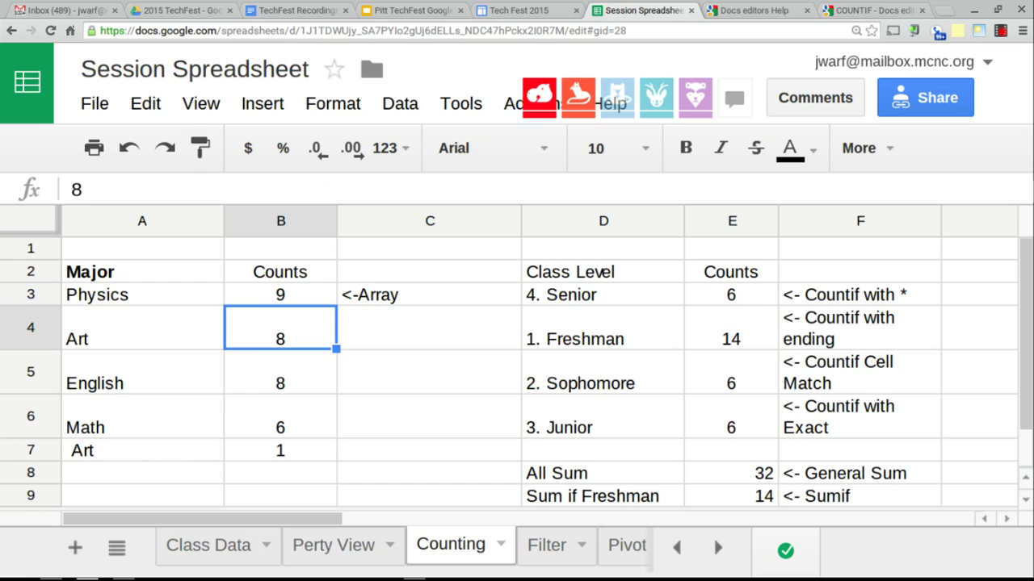
# - Remove the arrayformula wrapper, then re-wrap B3's COUNTIF in ArrayFormula with Ctrl+Shift+Enter
pyautogui.press('Up')
pyautogui.press('Return')
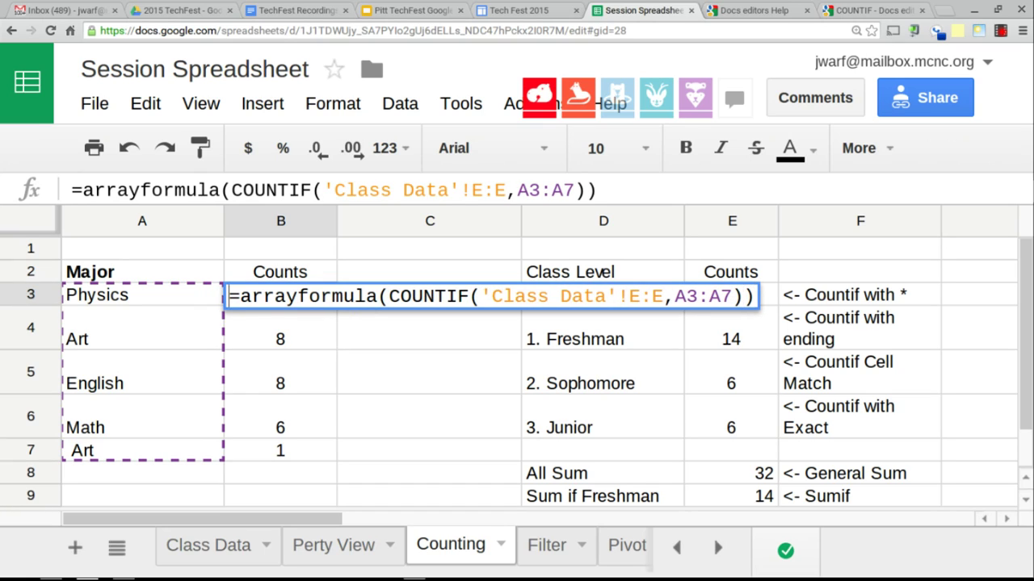
pyautogui.hotkey('shift', 'Right')
pyautogui.hotkey('shift', 'Right')
pyautogui.hotkey('shift', 'Right')
pyautogui.hotkey('shift', 'Right')
pyautogui.hotkey('shift', 'Right')
pyautogui.hotkey('shift', 'Right')
pyautogui.hotkey('shift', 'Right')
pyautogui.hotkey('shift', 'Right')
pyautogui.hotkey('shift', 'Right')
pyautogui.hotkey('shift', 'Right')
pyautogui.hotkey('shift', 'Right')
pyautogui.hotkey('shift', 'Right')
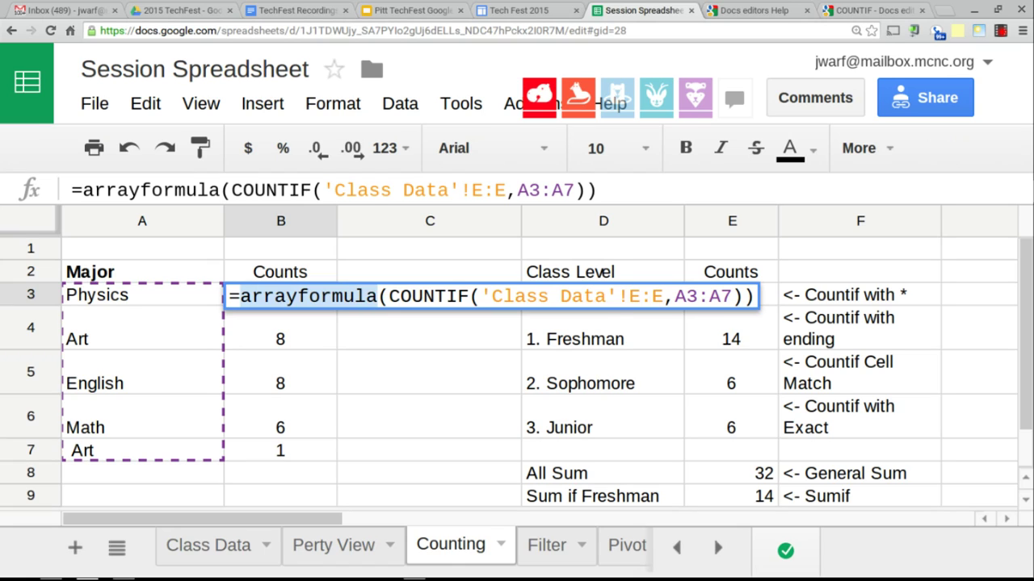
pyautogui.press('BackSpace')
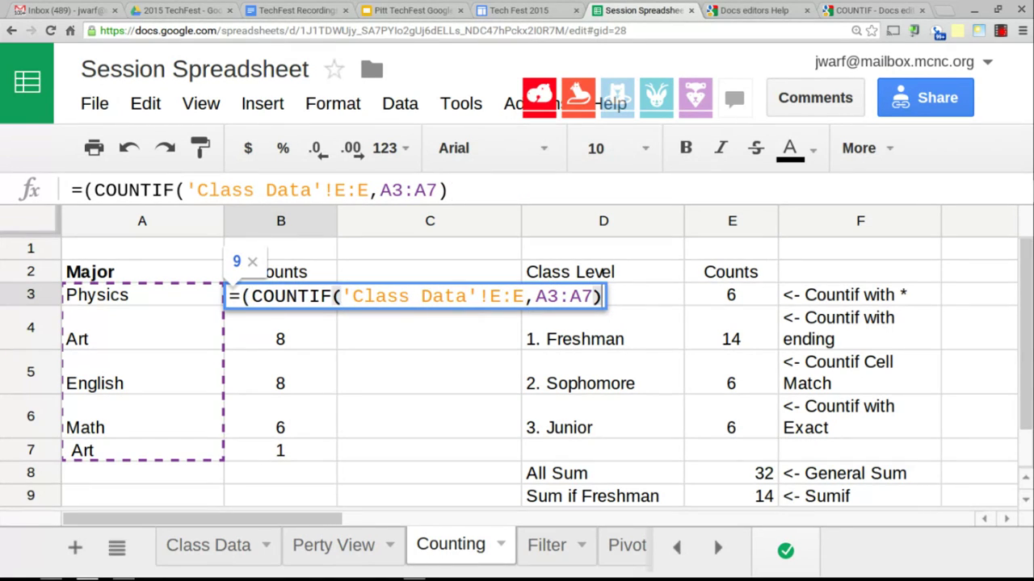
pyautogui.press('Return')
pyautogui.press('Up')
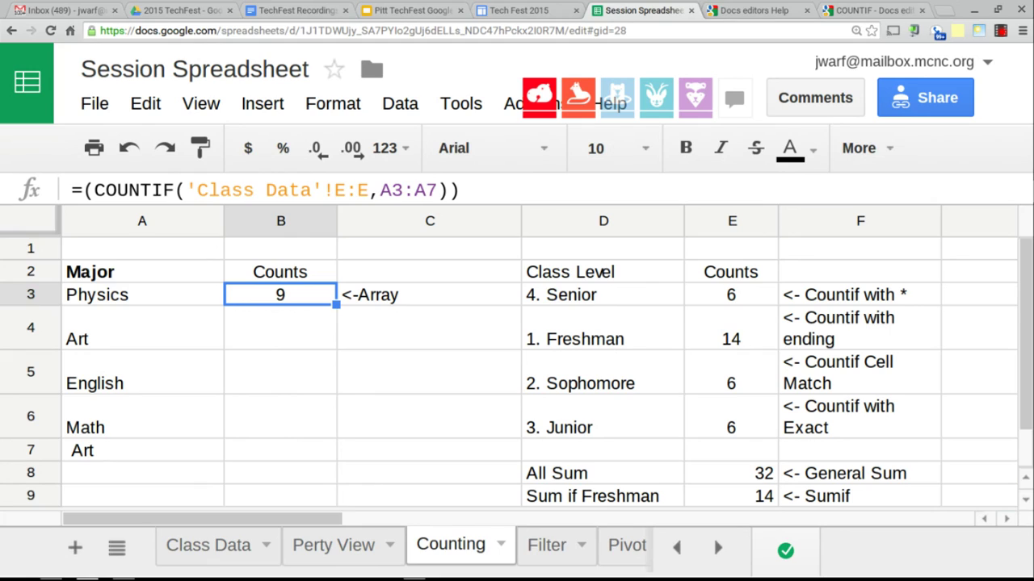
pyautogui.press('Return')
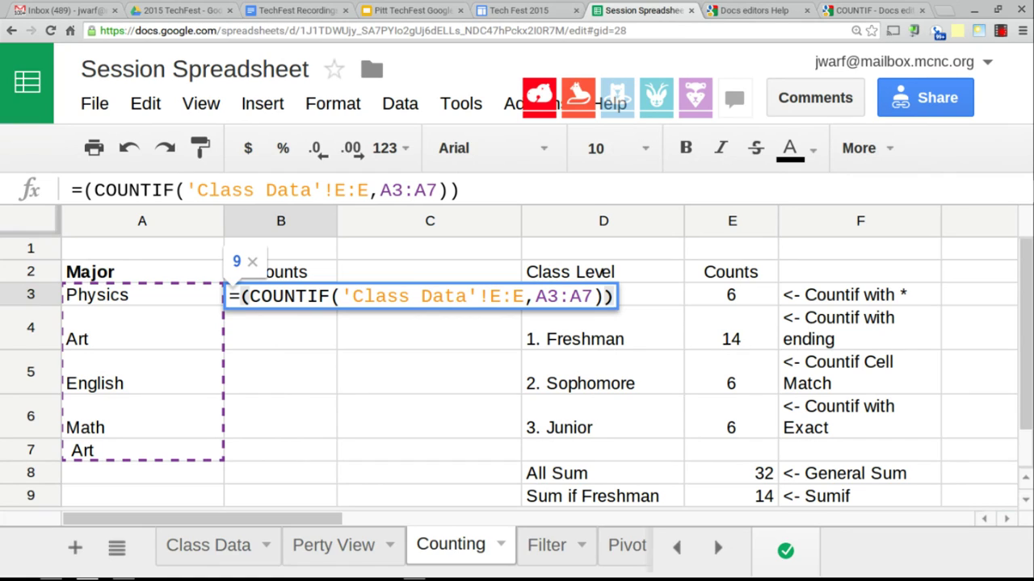
pyautogui.hotkey('ctrl', 'shift', 'Return')
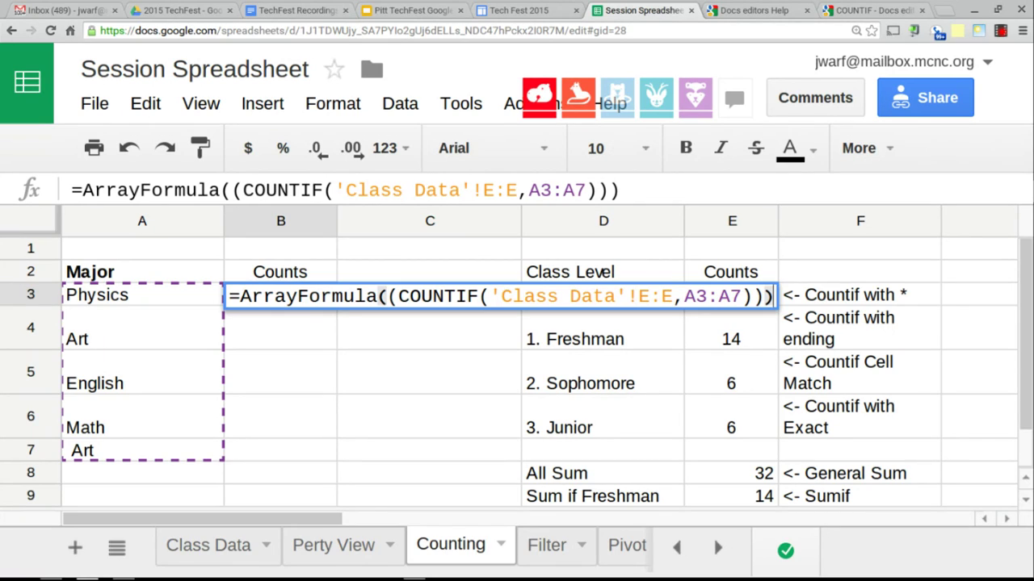
pyautogui.press('Return')
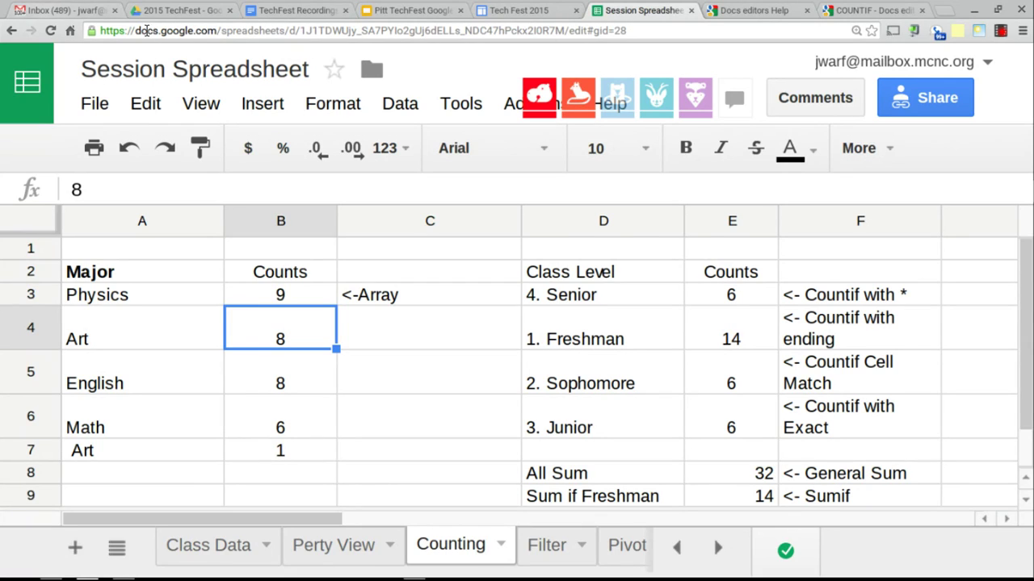
# - Search Drive for 'formula' and open the Formula Cheats document
pyautogui.click(171, 11)
pyautogui.click(198, 63)
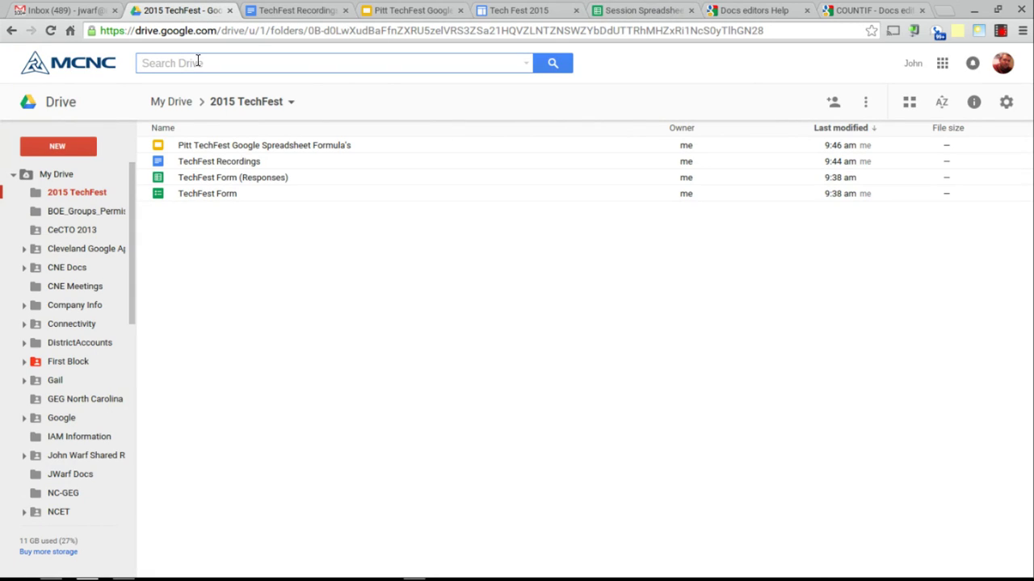
pyautogui.write('formula')
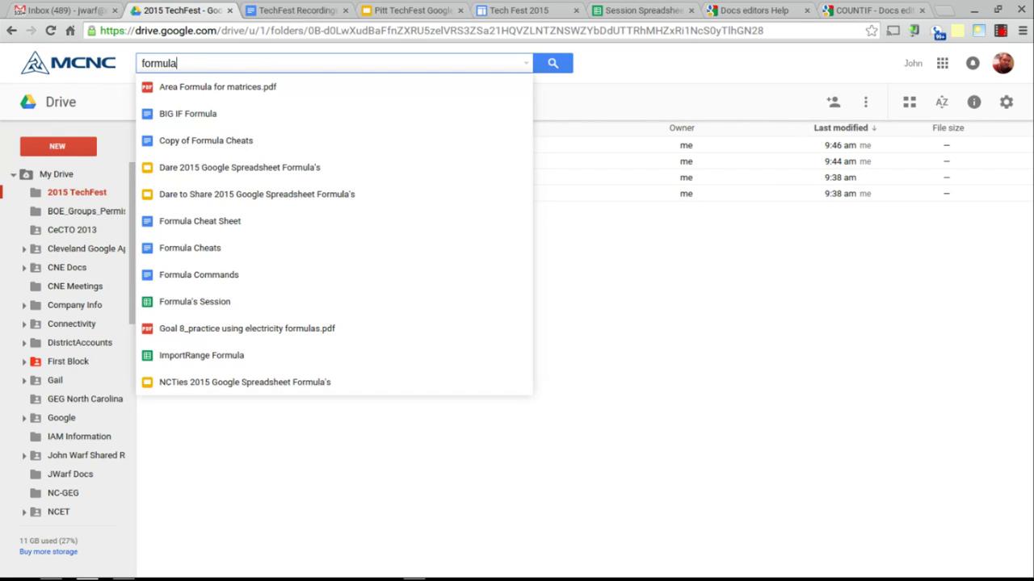
pyautogui.click(184, 250)
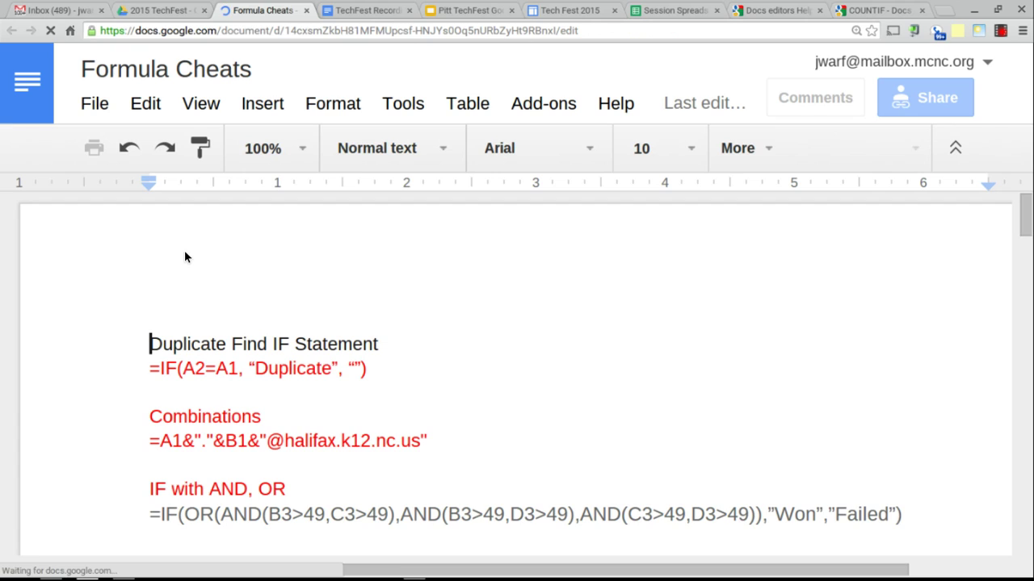
pyautogui.hotkey('ctrl', '-')
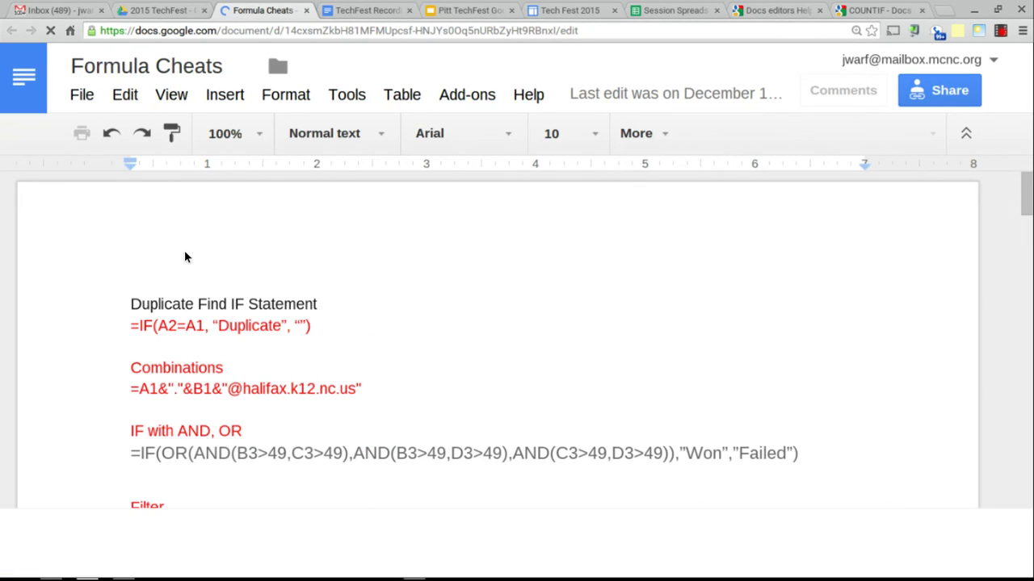
pyautogui.hotkey('ctrl', '-')
pyautogui.hotkey('ctrl', '-')
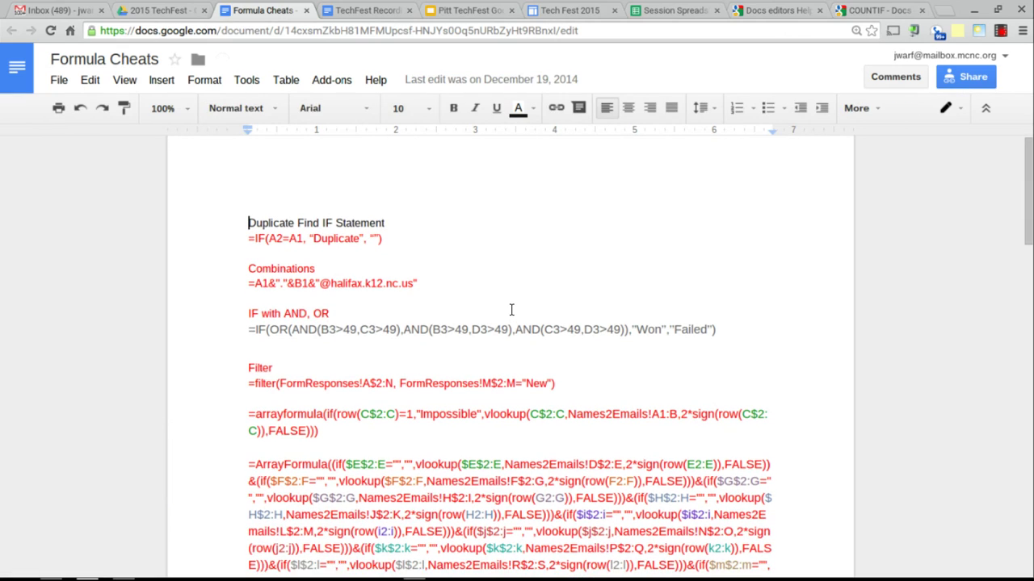
pyautogui.hotkey('ctrl', '+')
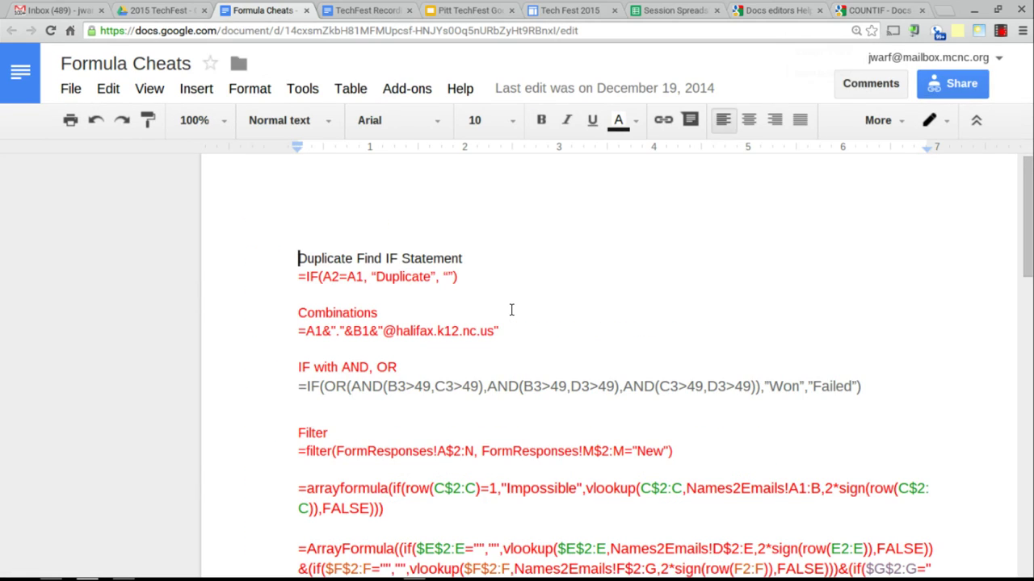
pyautogui.hotkey('ctrl', '+')
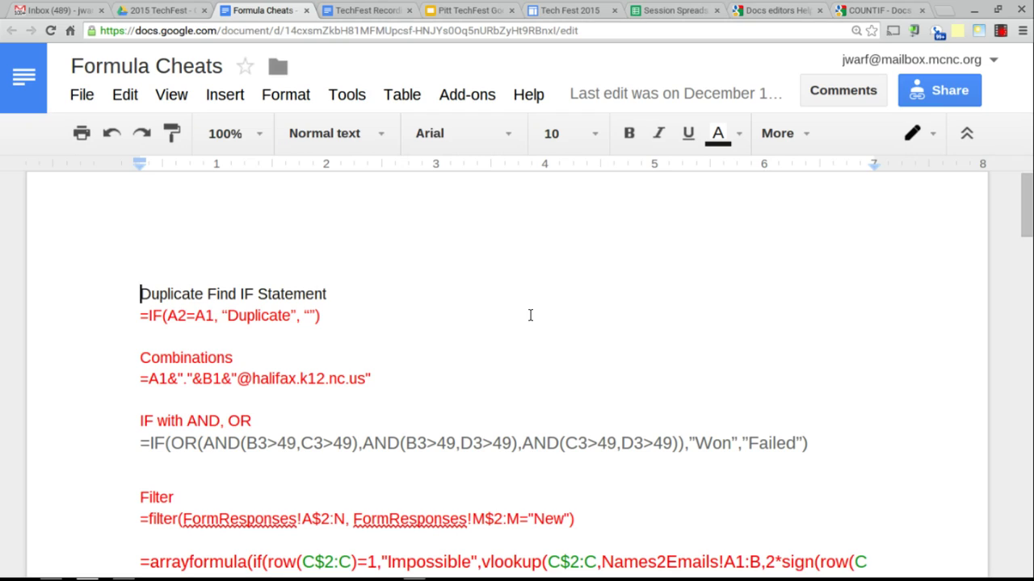
# - Leave the Formula Cheats notes and switch to the Session Spreadsheet's Counting sheet
pyautogui.click(530, 315)
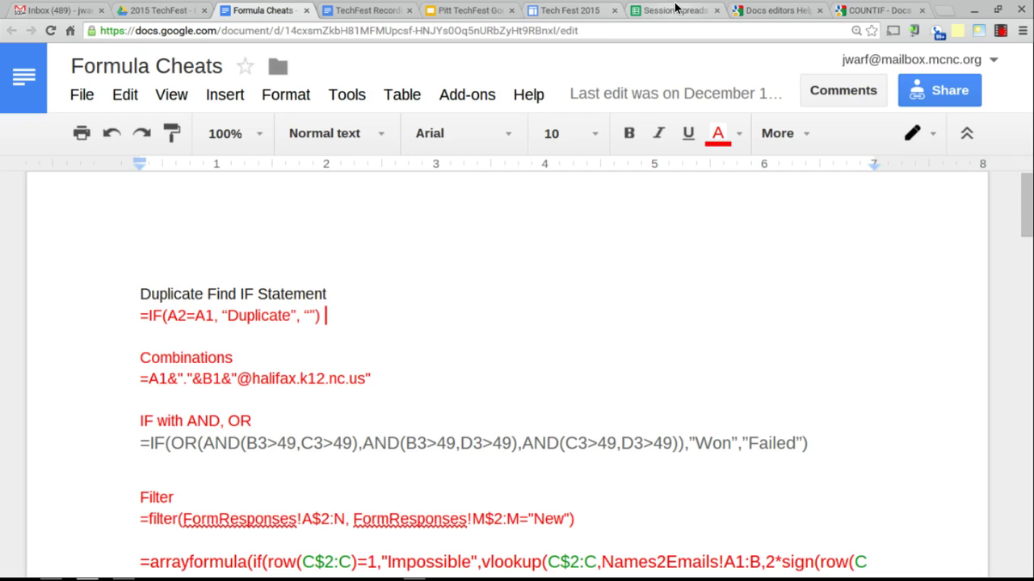
pyautogui.click(675, 9)
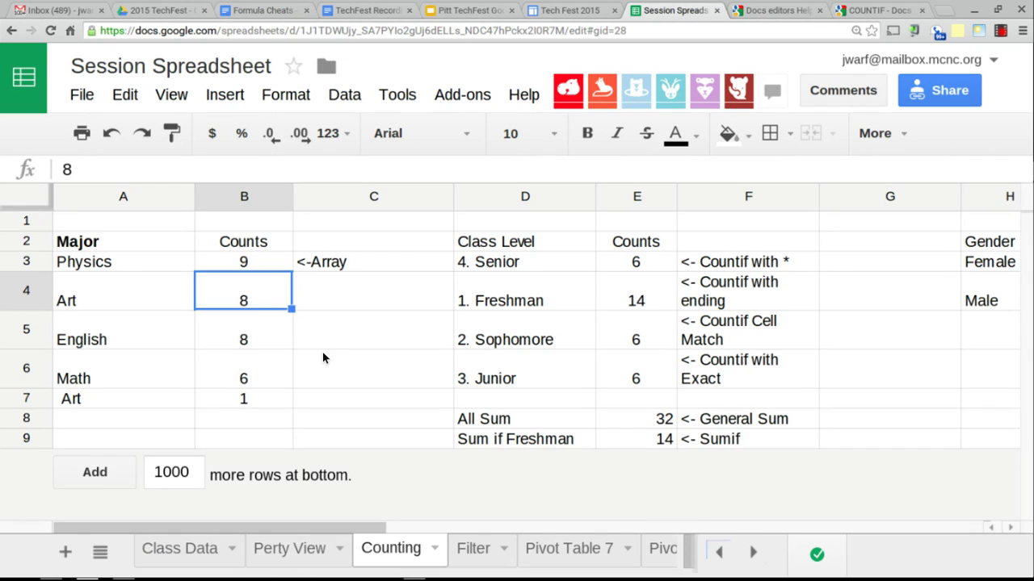
# - Enter John in L1 and Smith in M1
pyautogui.hscroll(10, 384, 343)
pyautogui.hscroll(-5, 384, 343)
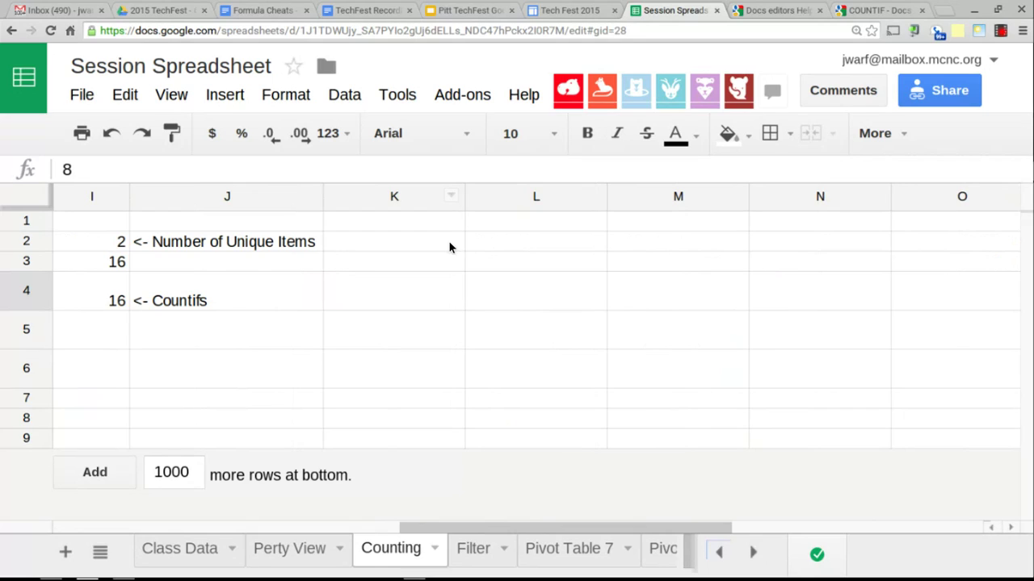
pyautogui.click(437, 221)
pyautogui.click(490, 228)
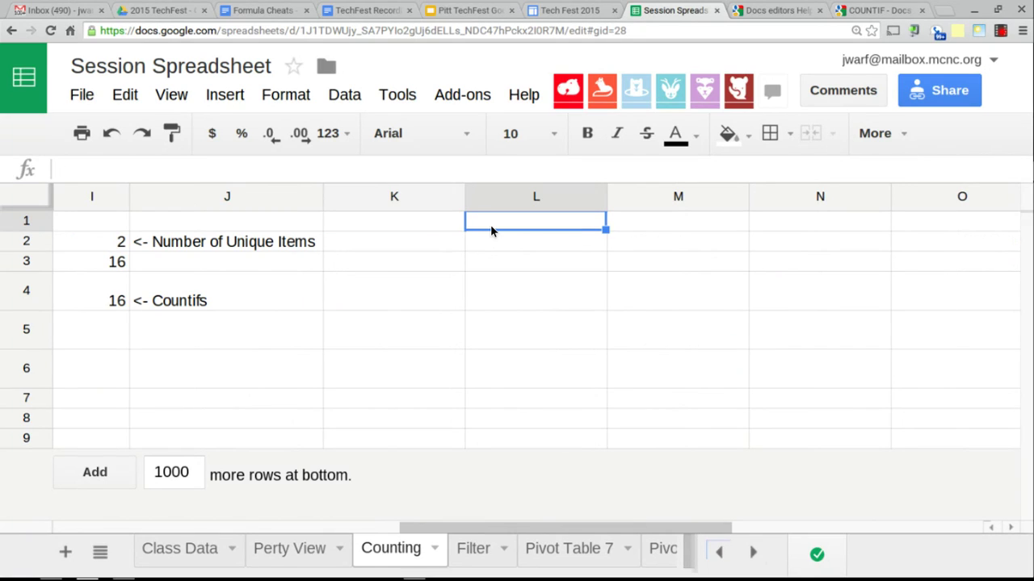
pyautogui.write('John')
pyautogui.press('Tab')
pyautogui.write('Smith')
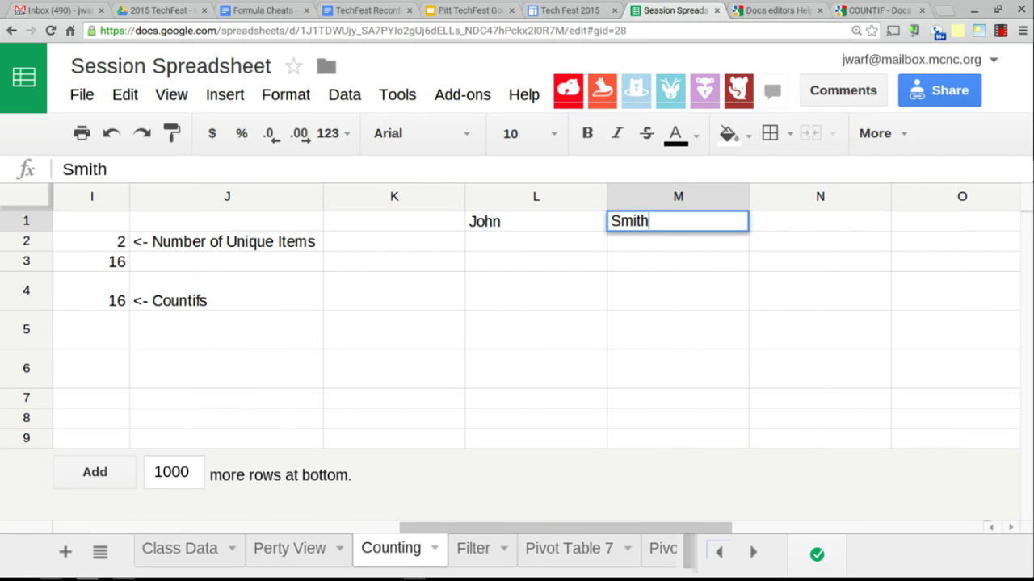
pyautogui.press('Return')
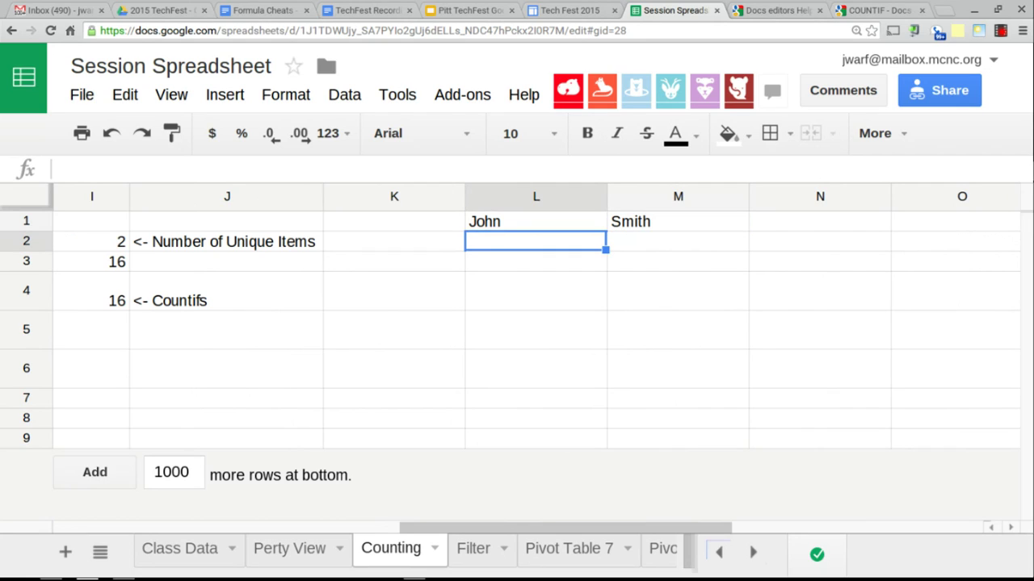
# - Add Mary Ann and Joe Smoe as first and last names in rows 2 and 3
pyautogui.write('Mary')
pyautogui.press('Tab')
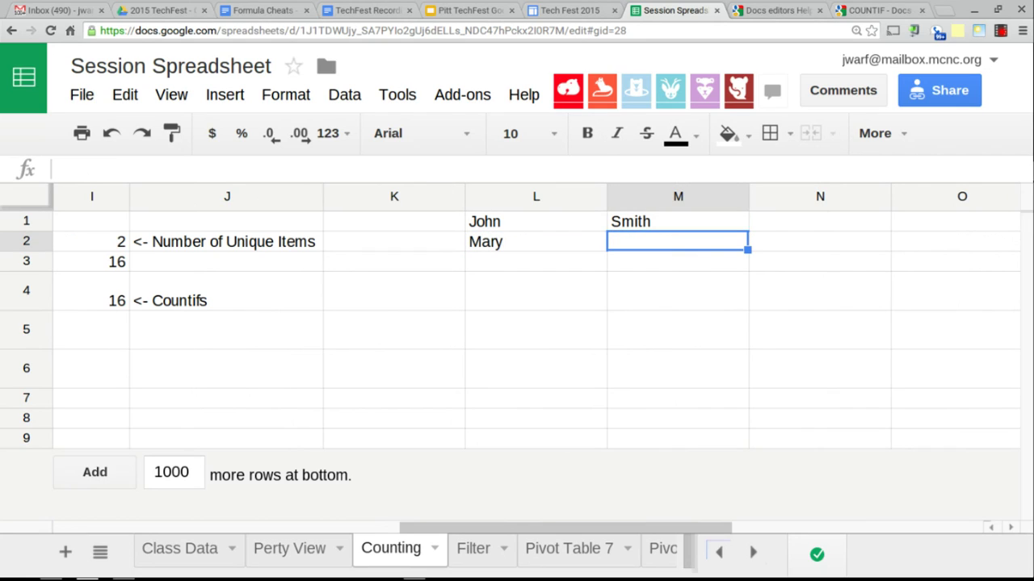
pyautogui.write('Ann')
pyautogui.press('Return')
pyautogui.write('Joe')
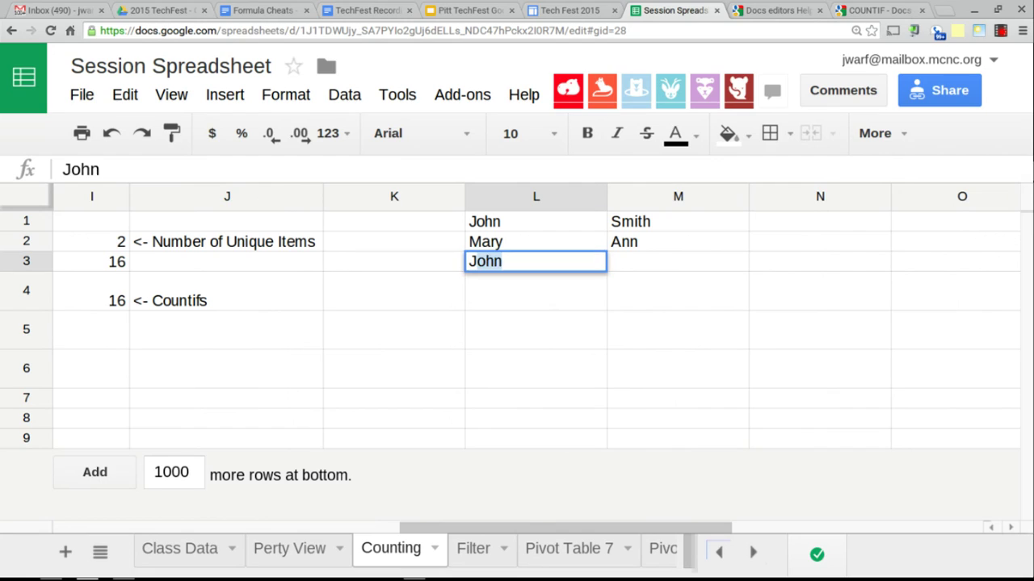
pyautogui.press('Tab')
pyautogui.write('Smoe')
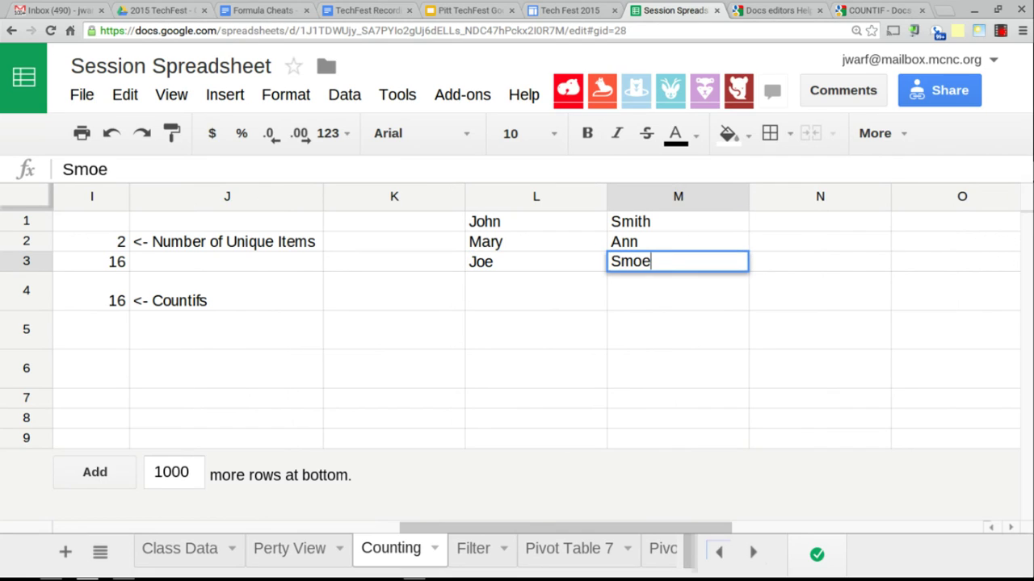
pyautogui.press('Return')
pyautogui.click(485, 242)
pyautogui.click(677, 241)
pyautogui.click(819, 222)
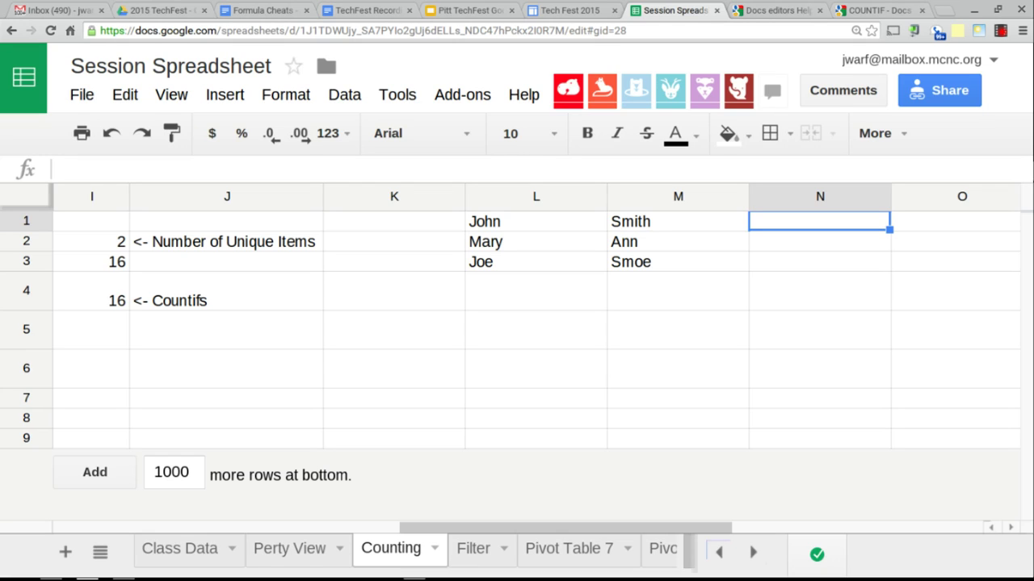
pyautogui.write('=con')
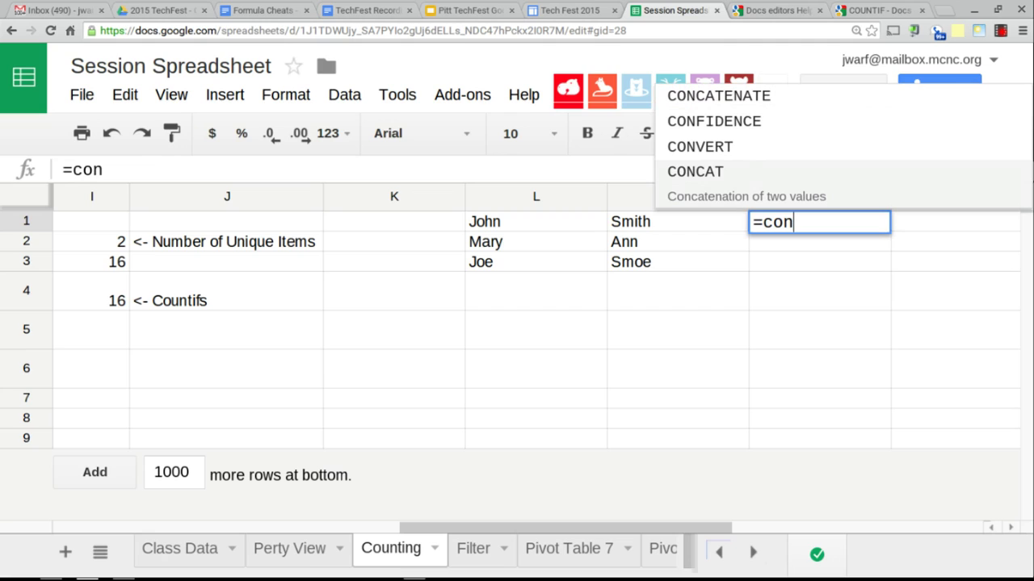
pyautogui.press('Up')
pyautogui.press('Up')
pyautogui.press('Up')
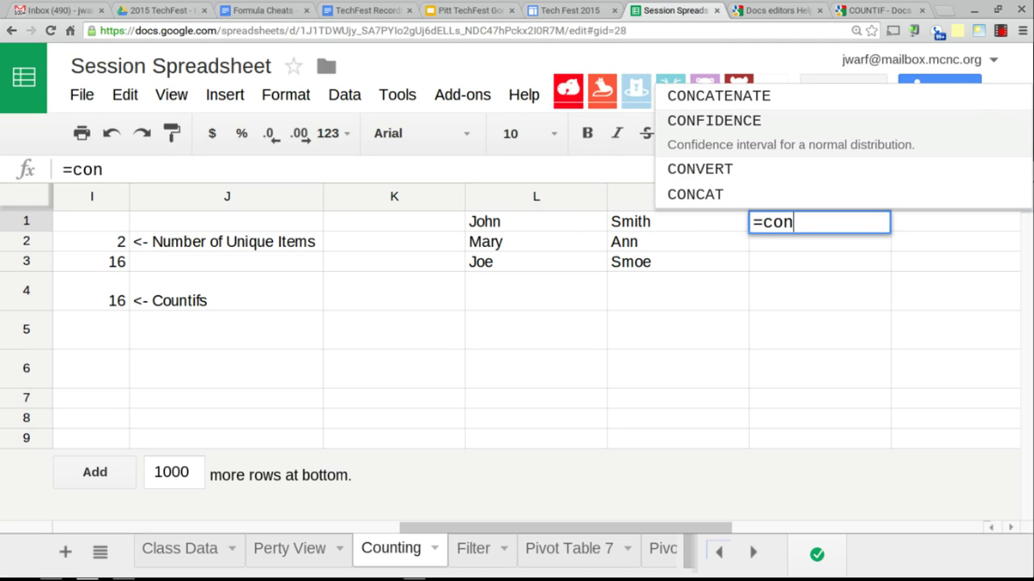
pyautogui.press('Down')
pyautogui.press('Down')
pyautogui.press('Down')
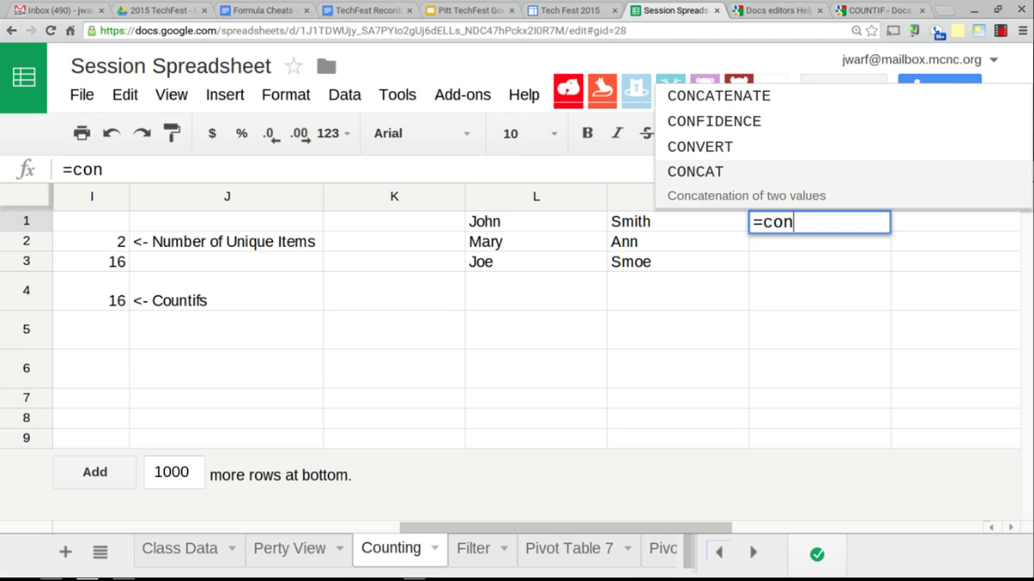
pyautogui.press('Up')
pyautogui.press('Up')
pyautogui.press('Up')
pyautogui.press('Tab')
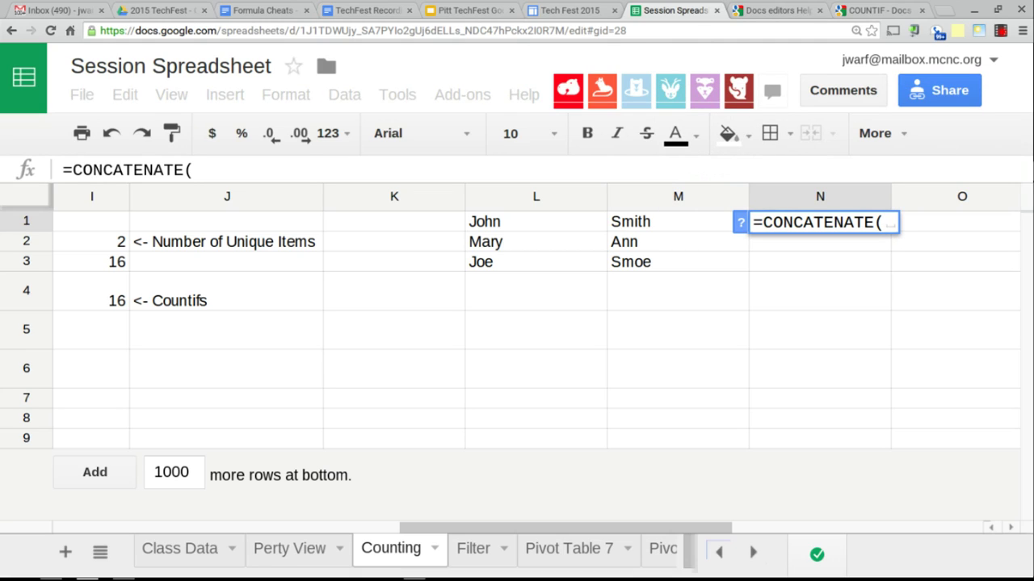
pyautogui.click(496, 224)
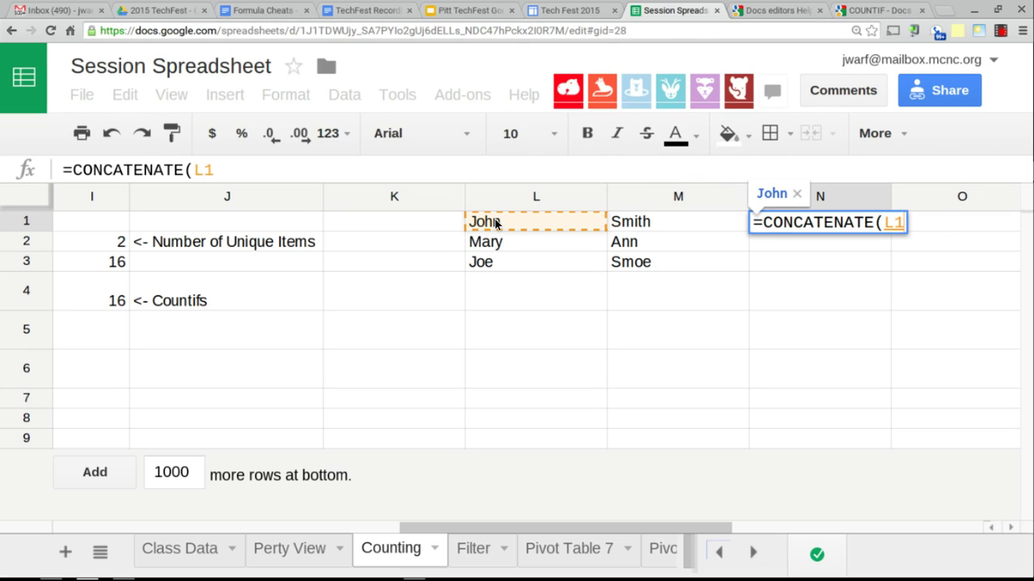
pyautogui.keyDown('shift'); pyautogui.click(646, 223); pyautogui.keyUp('shift')
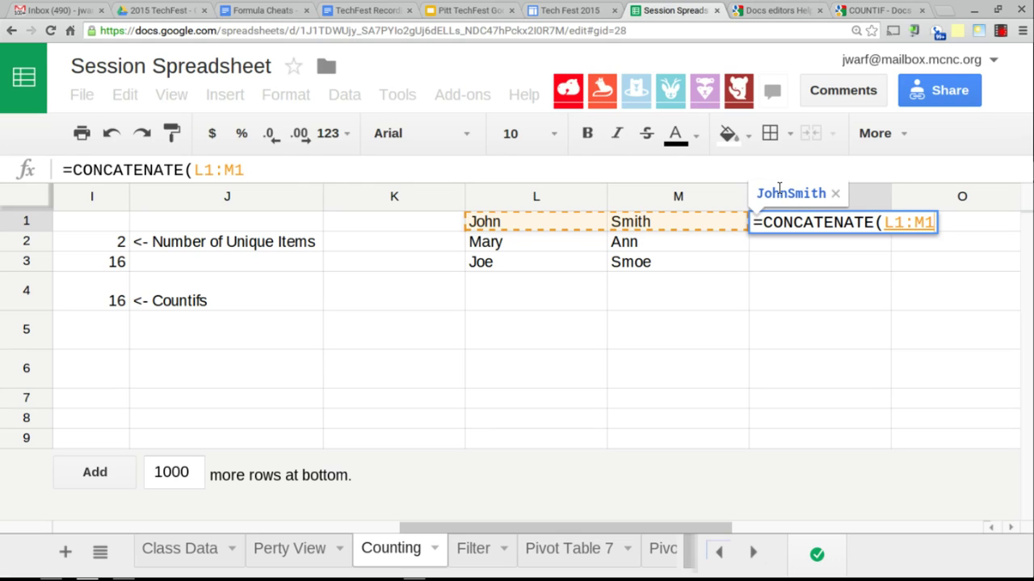
pyautogui.write(')')
pyautogui.press('Return')
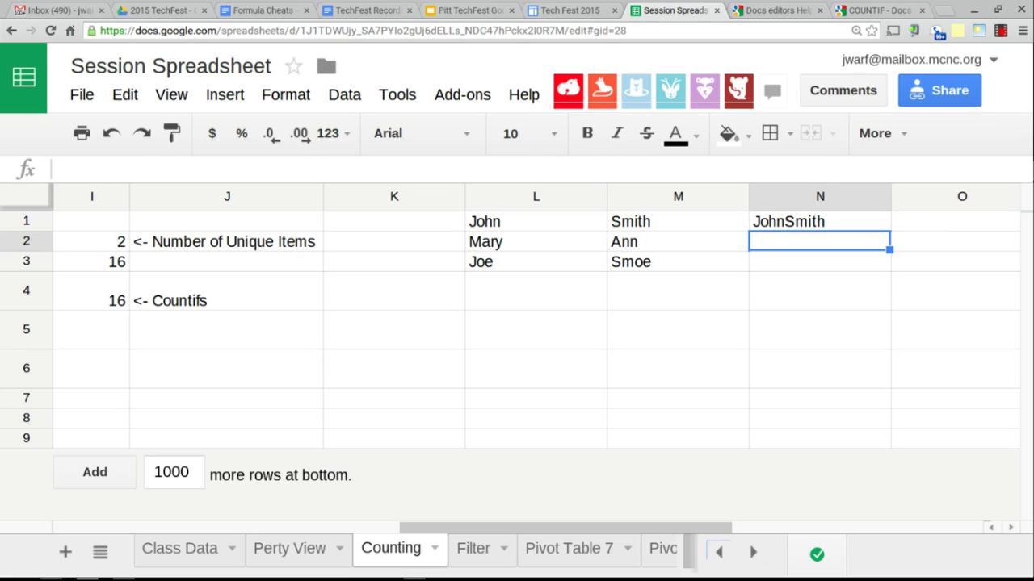
pyautogui.click(819, 221)
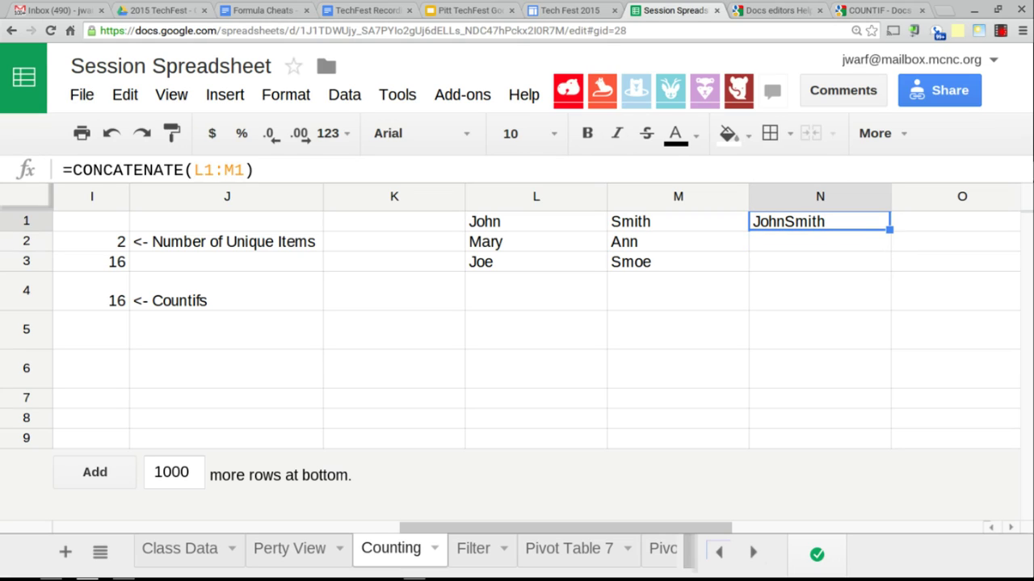
pyautogui.press('Delete')
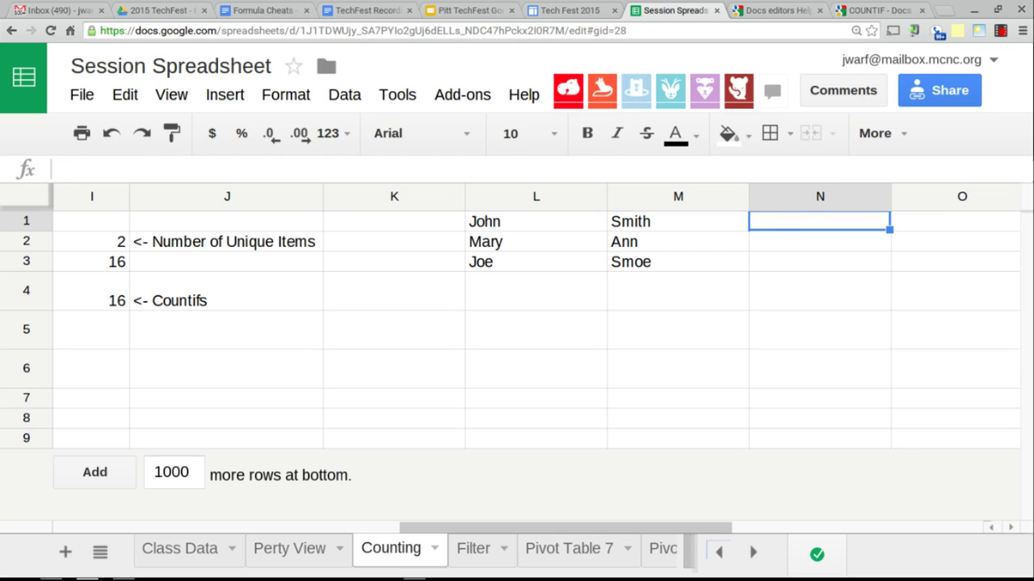
# - Enter =L1&" "&M1 in N1 so it shows John Smith
pyautogui.write('=')
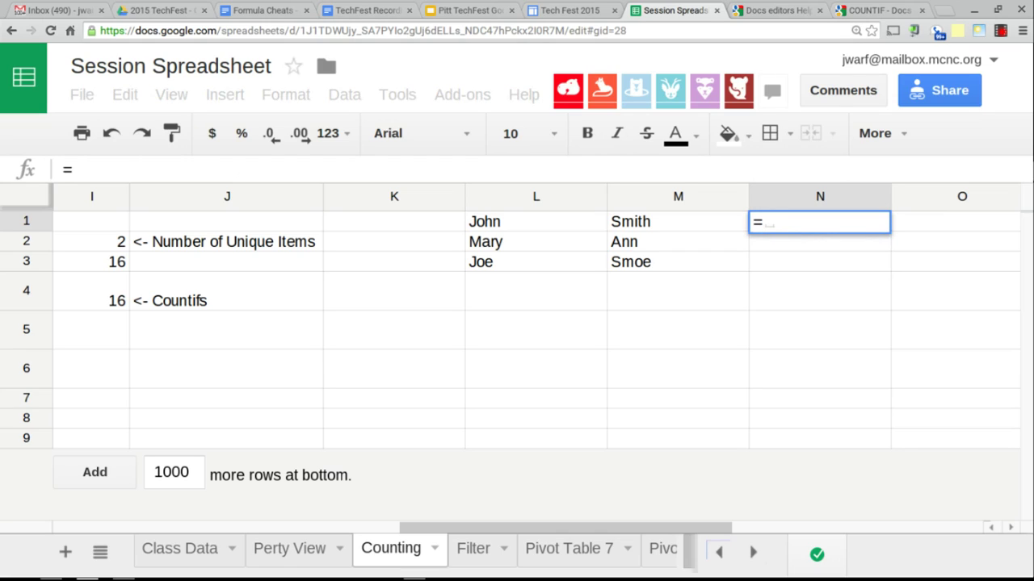
pyautogui.click(545, 221)
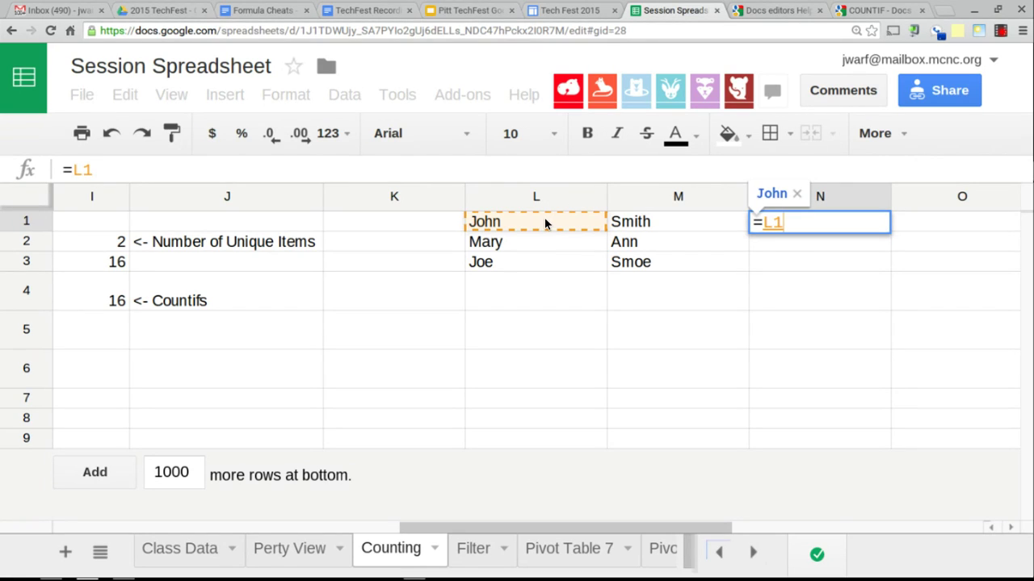
pyautogui.write('&')
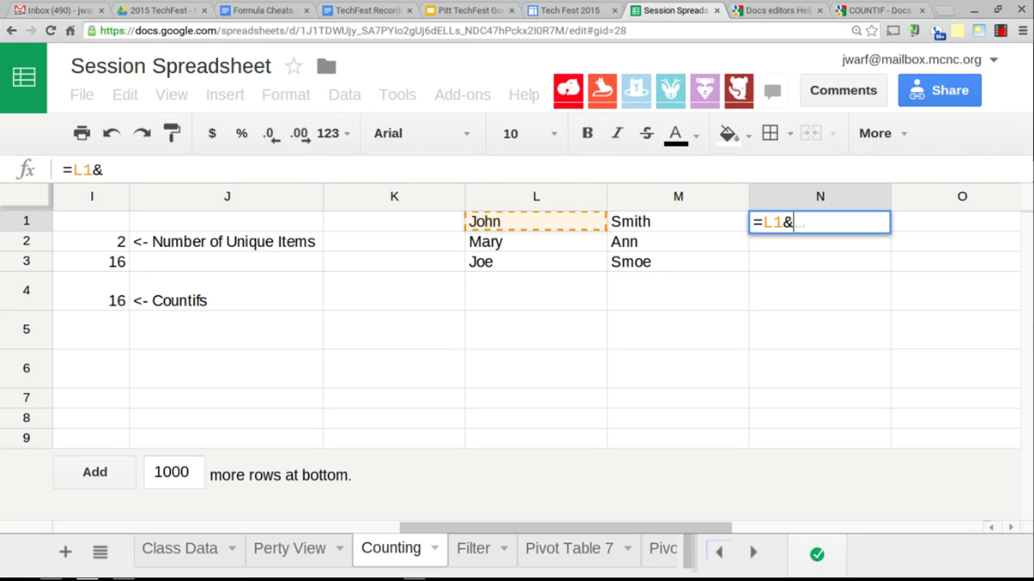
pyautogui.write('" "&M1')
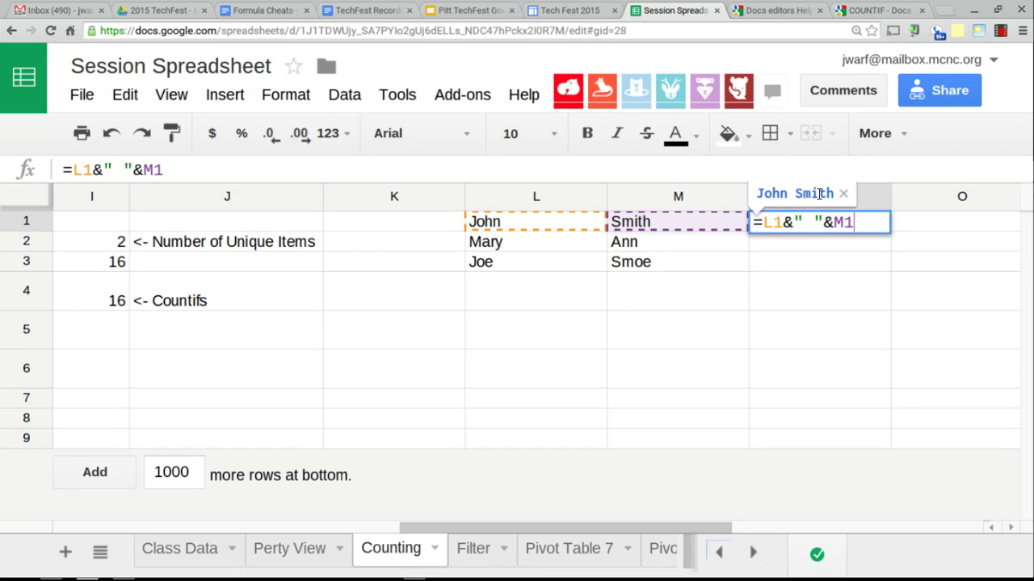
pyautogui.press('Return')
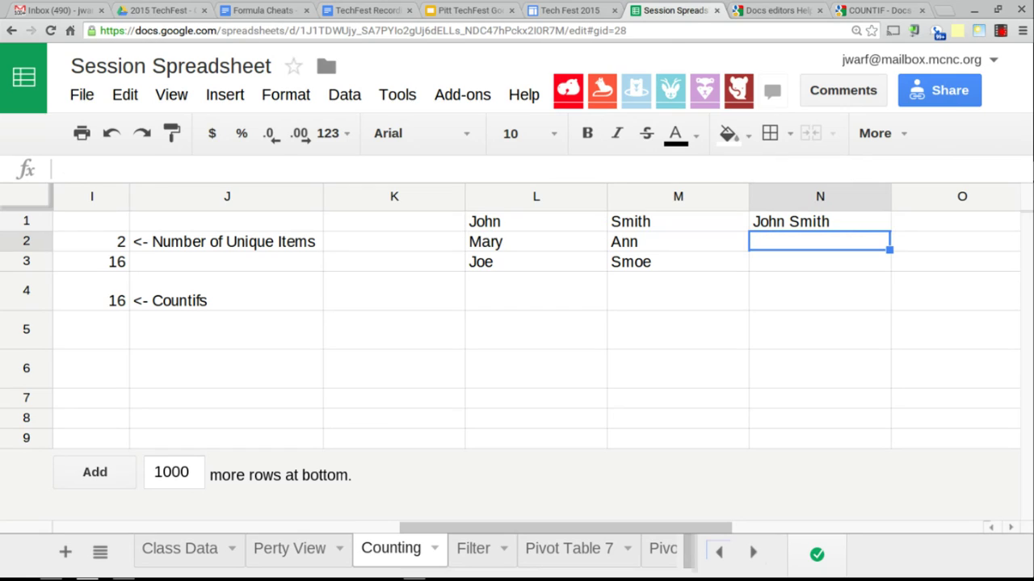
pyautogui.click(889, 223)
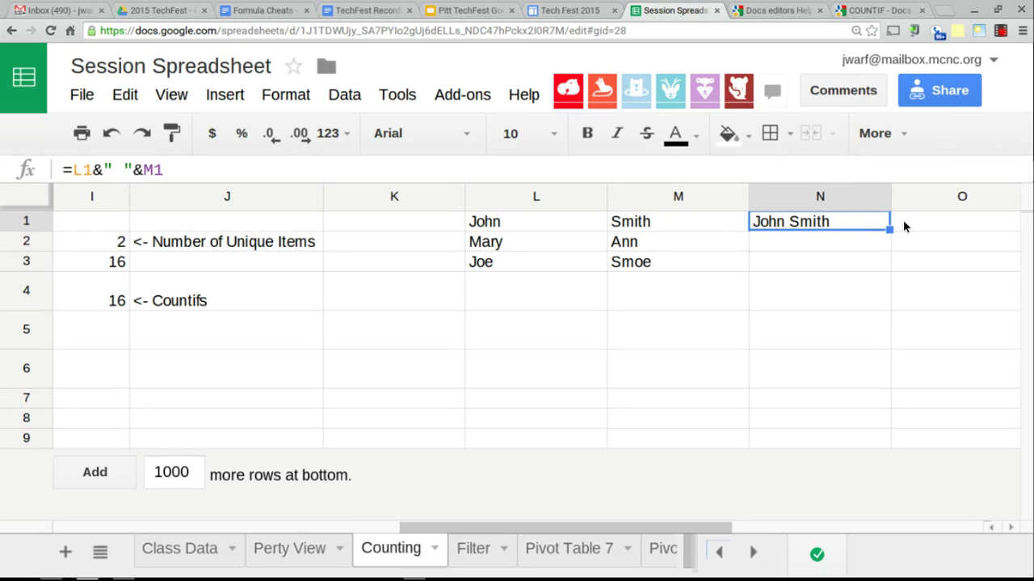
# - Fill N1's formula down to N3 and change M2's last name to Alice
pyautogui.moveTo(889, 229); pyautogui.dragTo(886, 260)
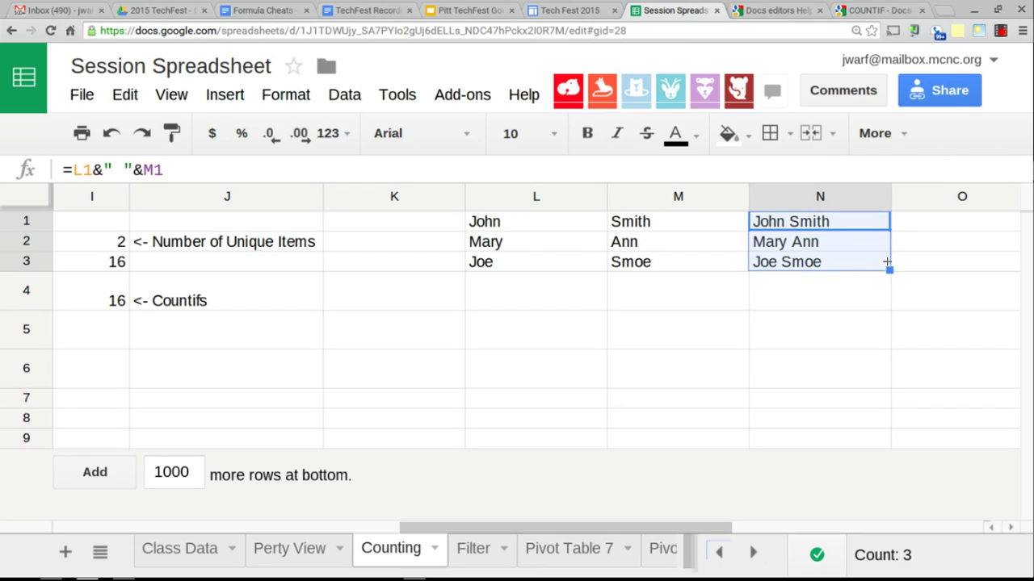
pyautogui.click(559, 243)
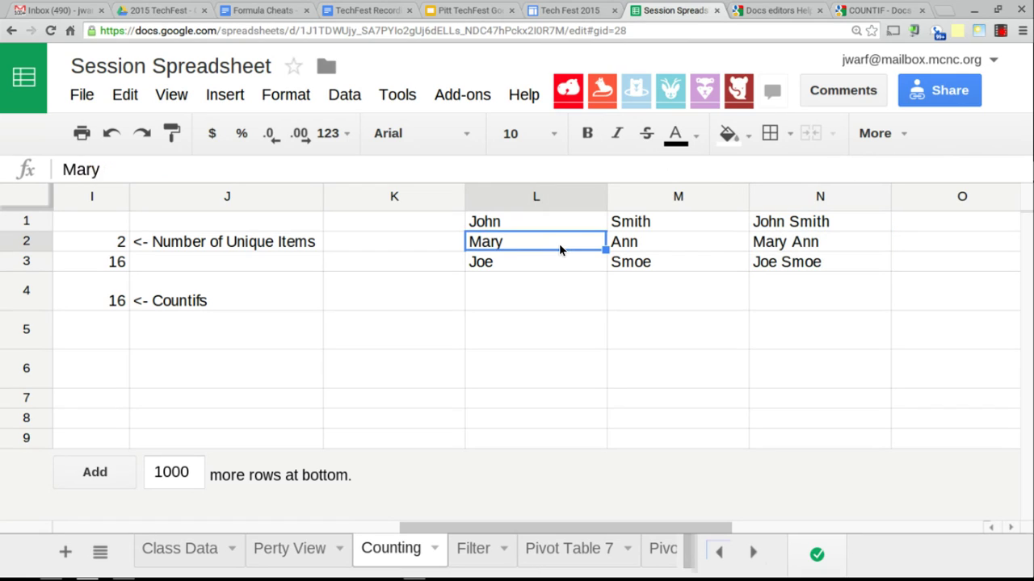
pyautogui.press('Right')
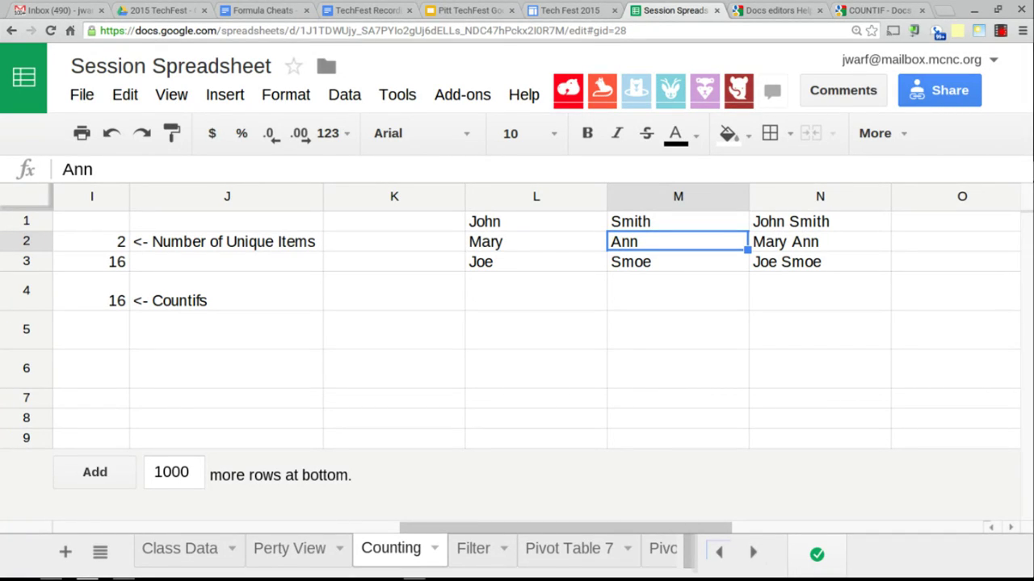
pyautogui.write('Alice')
pyautogui.press('Return')
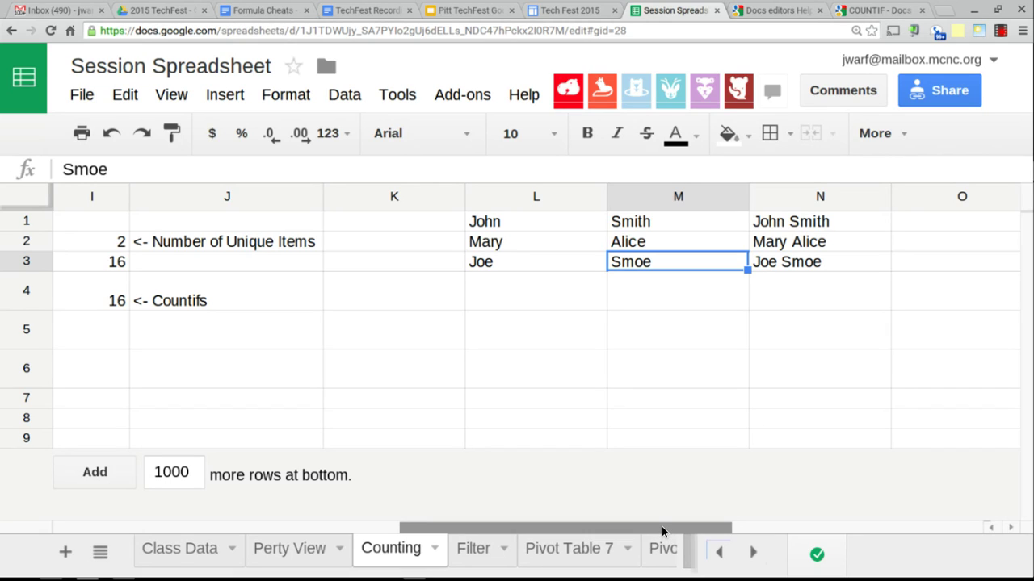
pyautogui.press('Up')
pyautogui.press('Up')
pyautogui.press('Right')
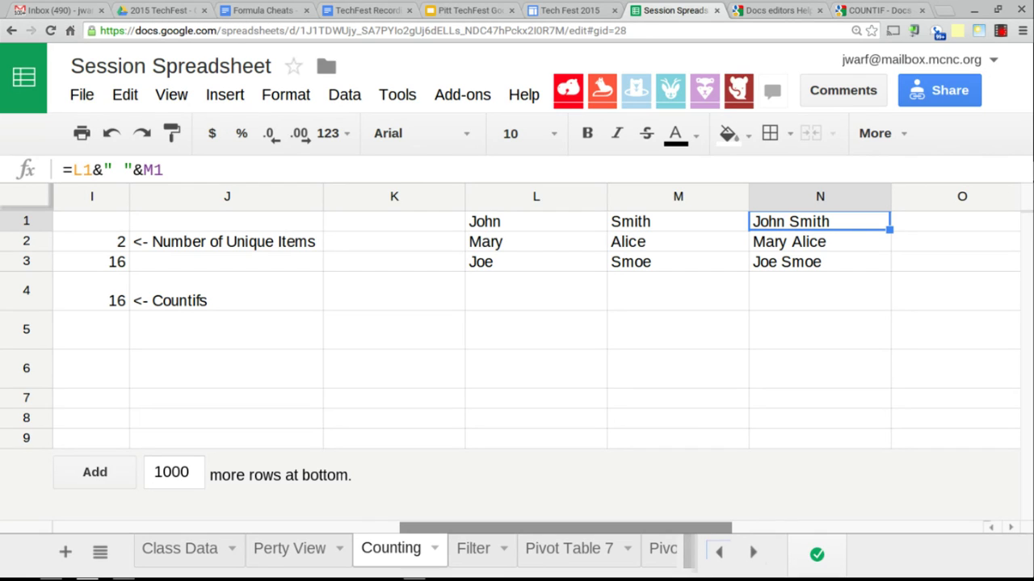
# - Zoom to 250% and change N1's separator to a hyphen, giving John-Smith
pyautogui.hotkey('ctrl', '+')
pyautogui.hotkey('ctrl', '+')
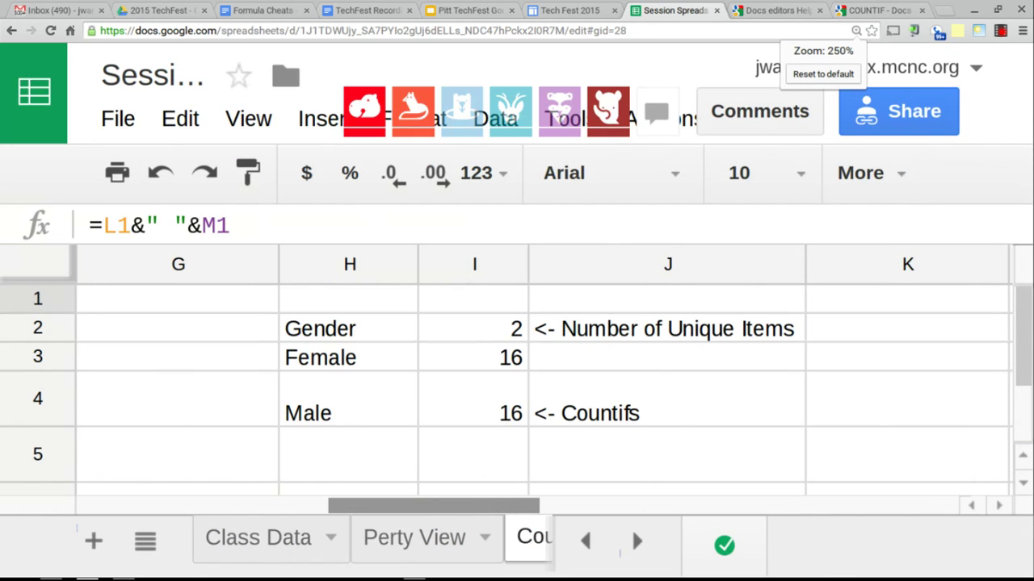
pyautogui.click(162, 225)
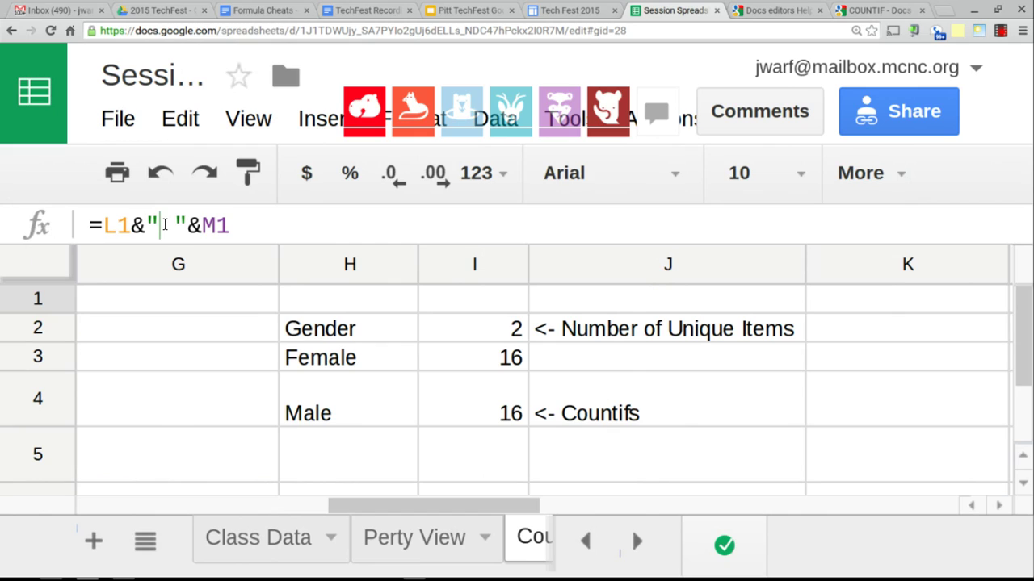
pyautogui.press('BackSpace')
pyautogui.write('-')
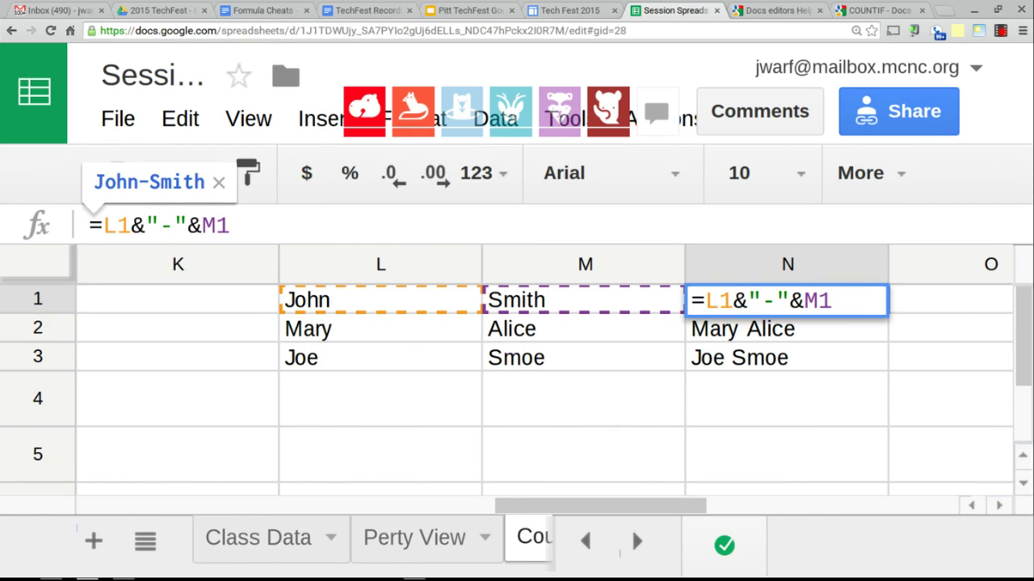
pyautogui.press('Return')
pyautogui.press('Up')
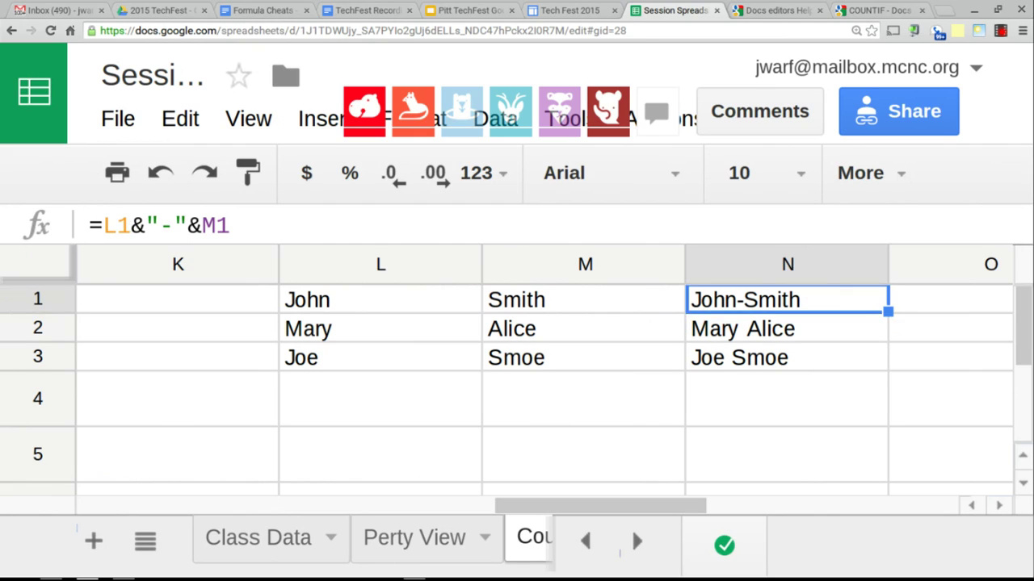
# - Remove the hyphen from N1's formula so the names have no separator
pyautogui.press('Return')
pyautogui.press('Left')
pyautogui.press('Left')
pyautogui.press('Left')
pyautogui.press('Left')
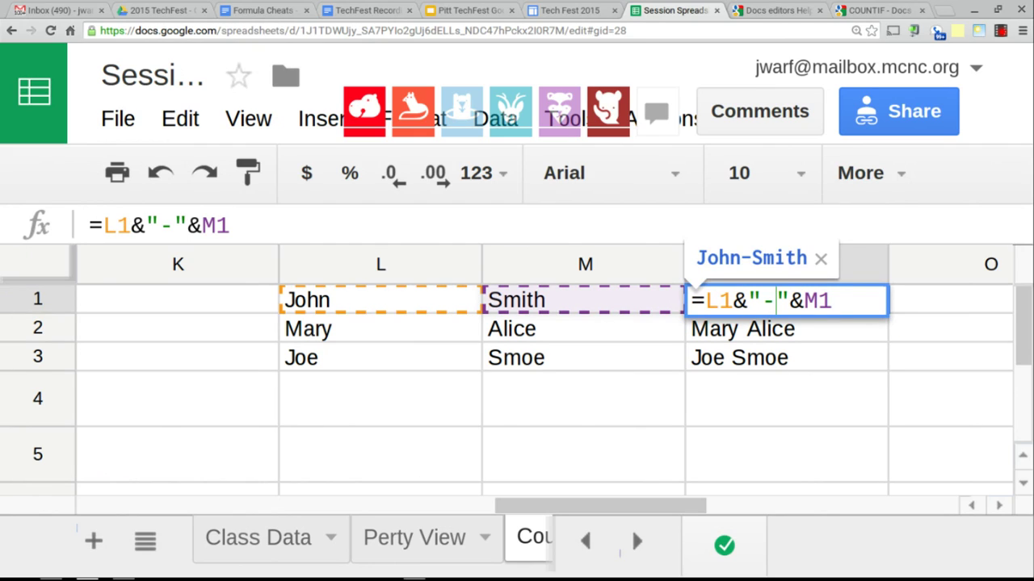
pyautogui.press('BackSpace')
pyautogui.press('Right')
pyautogui.press('Right')
pyautogui.press('Right')
pyautogui.press('Right')
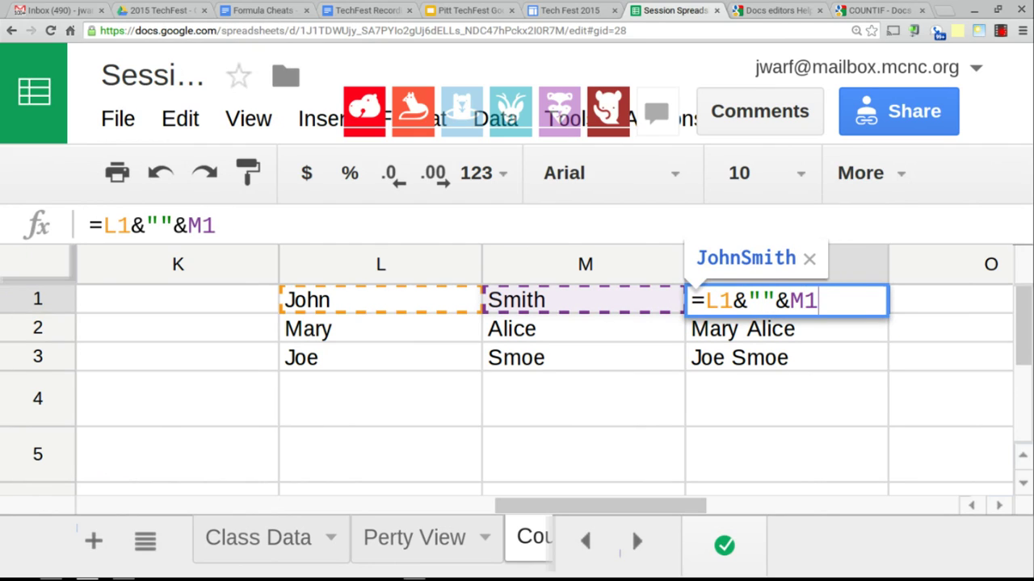
pyautogui.press('BackSpace')
pyautogui.press('BackSpace')
pyautogui.press('BackSpace')
pyautogui.press('BackSpace')
pyautogui.press('BackSpace')
pyautogui.press('BackSpace')
pyautogui.press('BackSpace')
pyautogui.press('BackSpace')
# - Rewrite N1 as =M1&", "&L1 so it shows Smith, John
pyautogui.write('M3')
pyautogui.press('BackSpace')
pyautogui.write('1,')
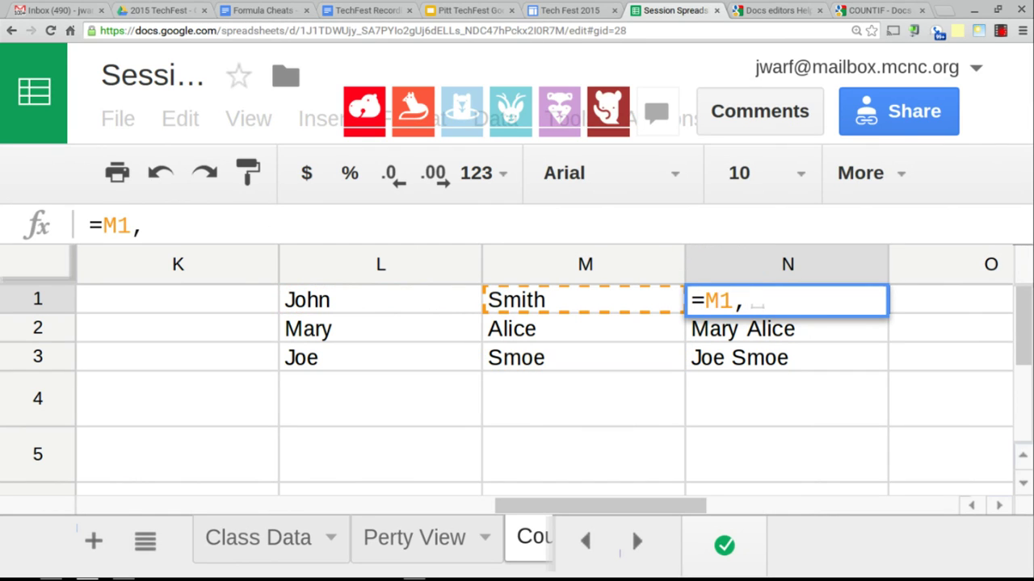
pyautogui.press('BackSpace')
pyautogui.press('BackSpace')
pyautogui.write('"&')
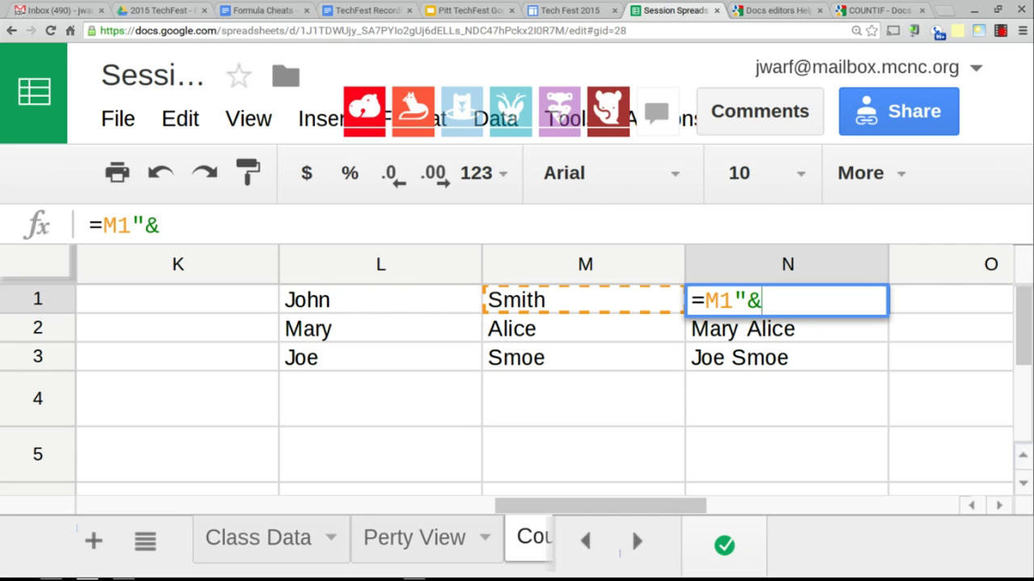
pyautogui.press('BackSpace')
pyautogui.press('BackSpace')
pyautogui.write('&"')
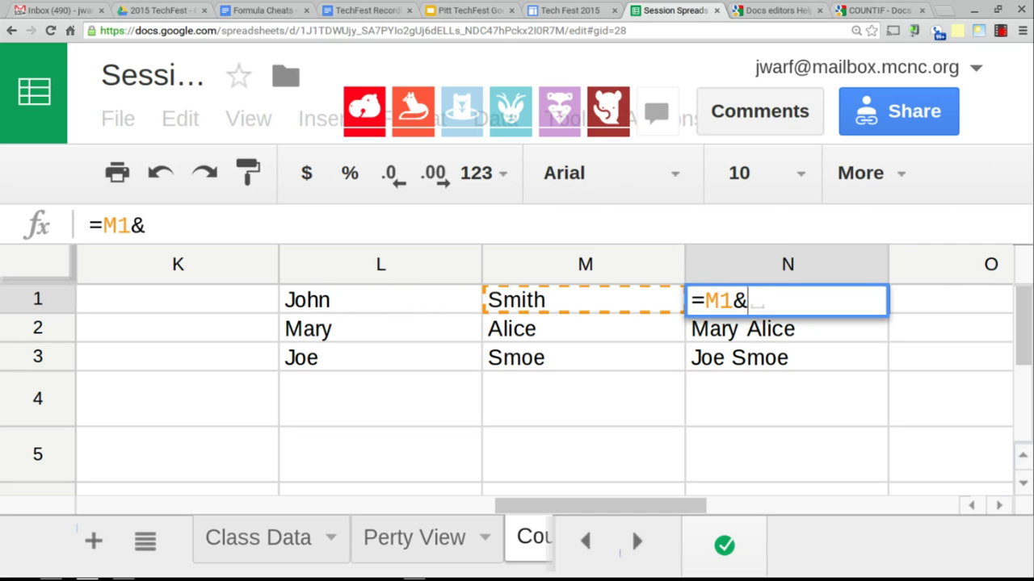
pyautogui.write(', ')
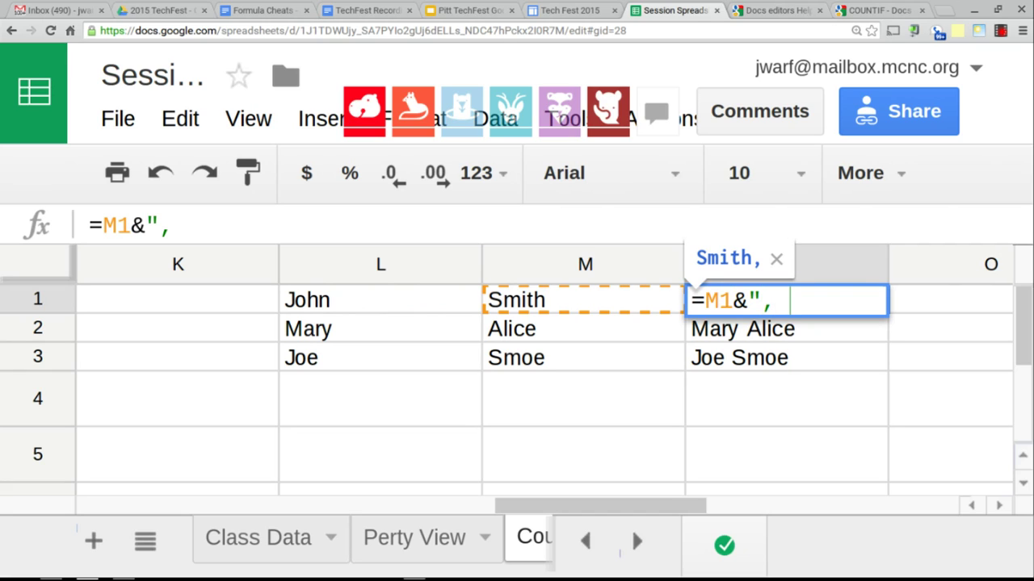
pyautogui.write('"&')
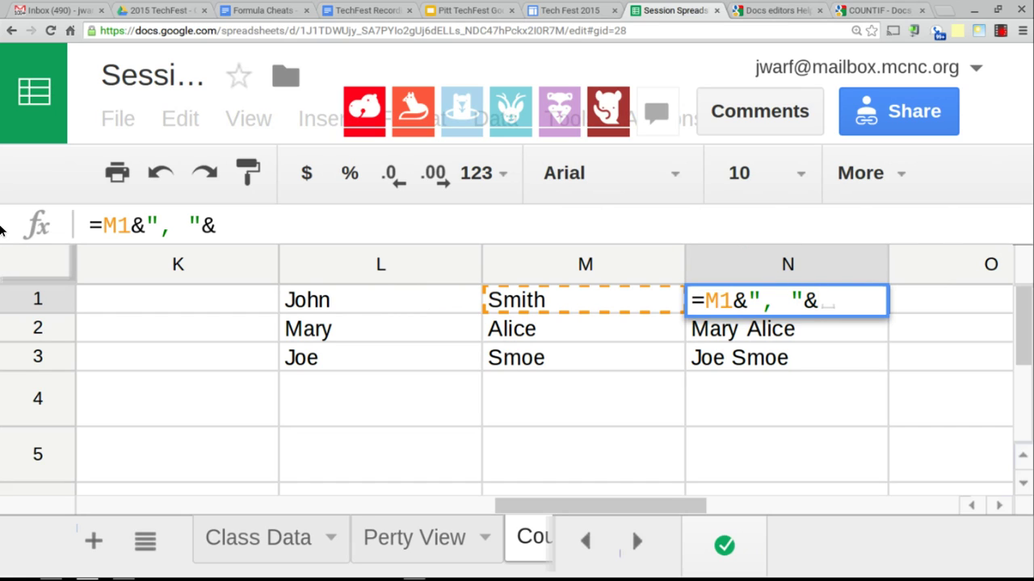
pyautogui.write('L1')
pyautogui.press('Return')
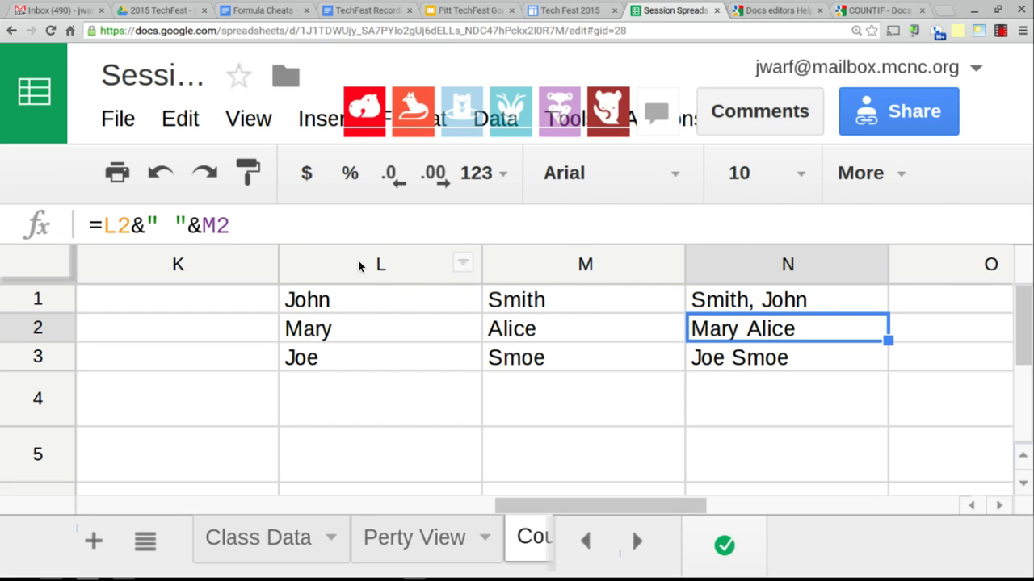
# - Restore N1 to =L1&" "&M1 showing John Smith, and select N1:N3
pyautogui.press('Up')
pyautogui.press('Return')
pyautogui.press('Left')
pyautogui.press('Left')
pyautogui.press('Left')
pyautogui.press('Left')
pyautogui.press('Left')
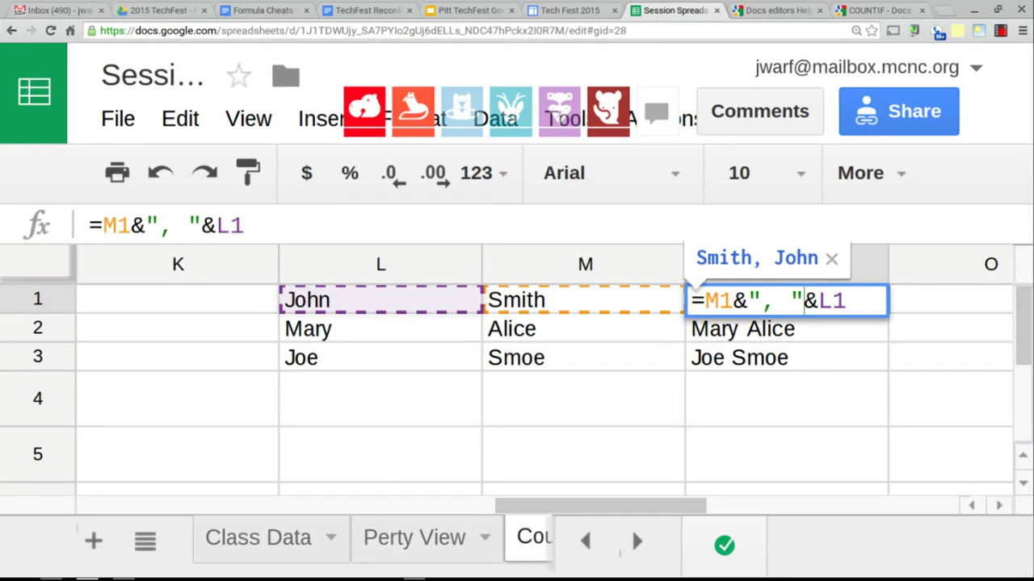
pyautogui.press('Right')
pyautogui.press('Right')
pyautogui.press('Right')
pyautogui.press('BackSpace')
pyautogui.press('BackSpace')
pyautogui.press('BackSpace')
pyautogui.press('BackSpace')
pyautogui.press('BackSpace')
pyautogui.press('BackSpace')
pyautogui.press('BackSpace')
pyautogui.press('BackSpace')
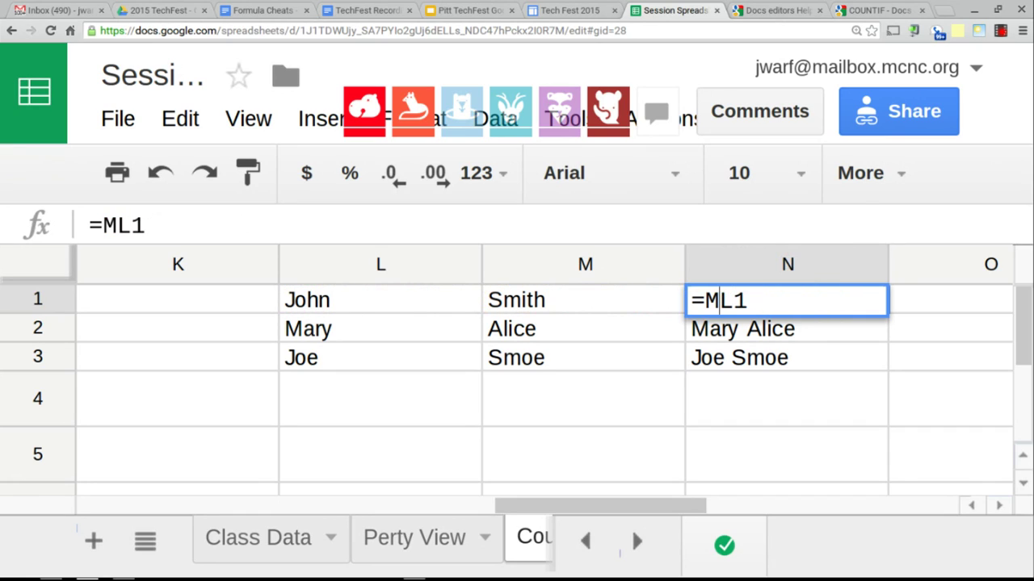
pyautogui.write('&')
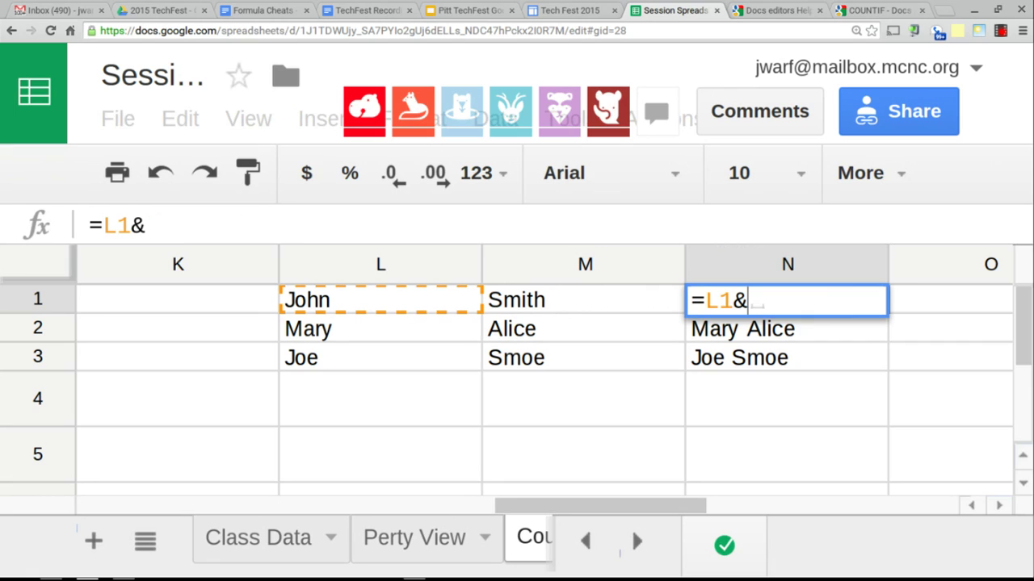
pyautogui.write('" "&')
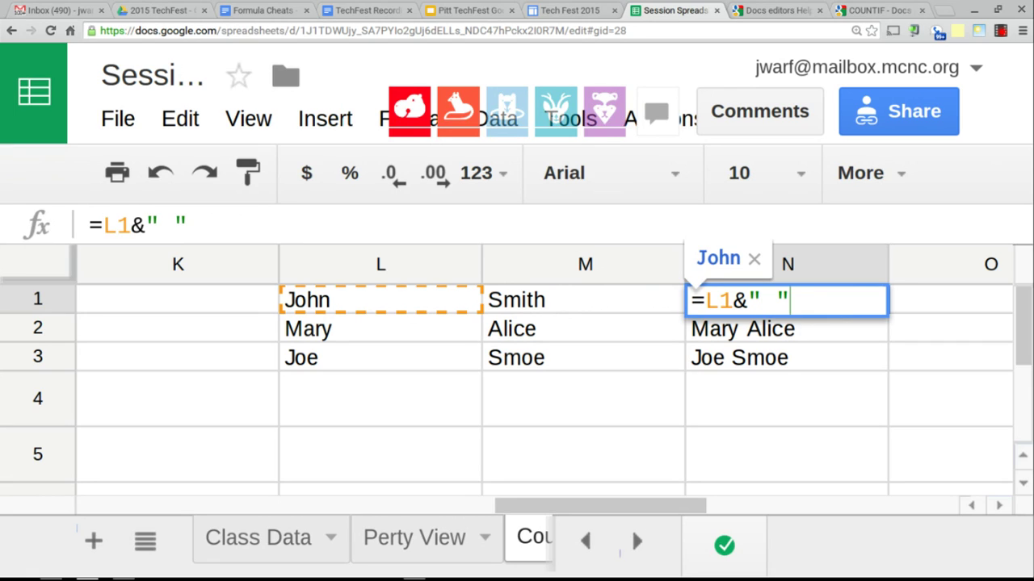
pyautogui.click(607, 313)
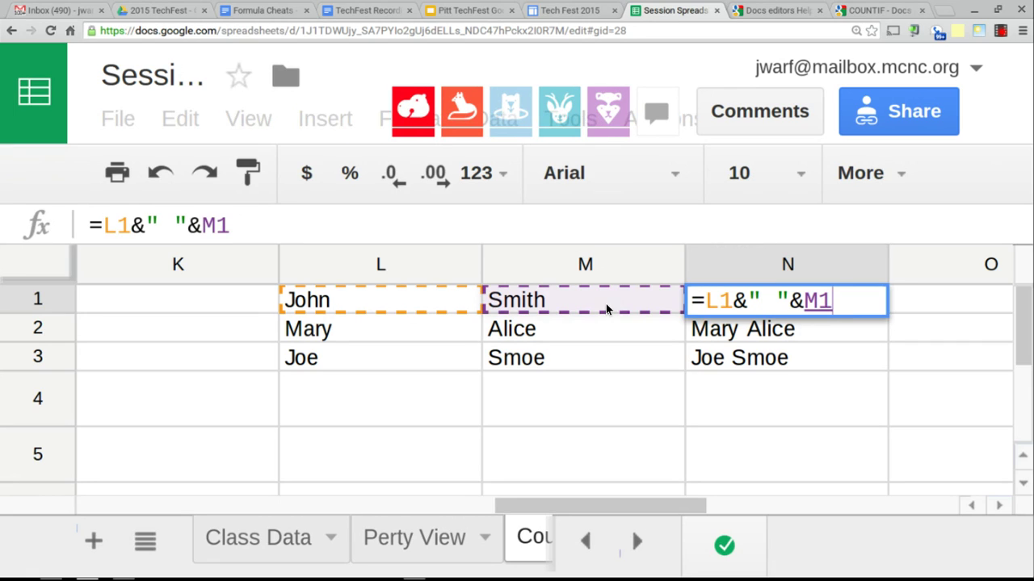
pyautogui.press('Return')
pyautogui.moveTo(768, 309); pyautogui.dragTo(782, 352)
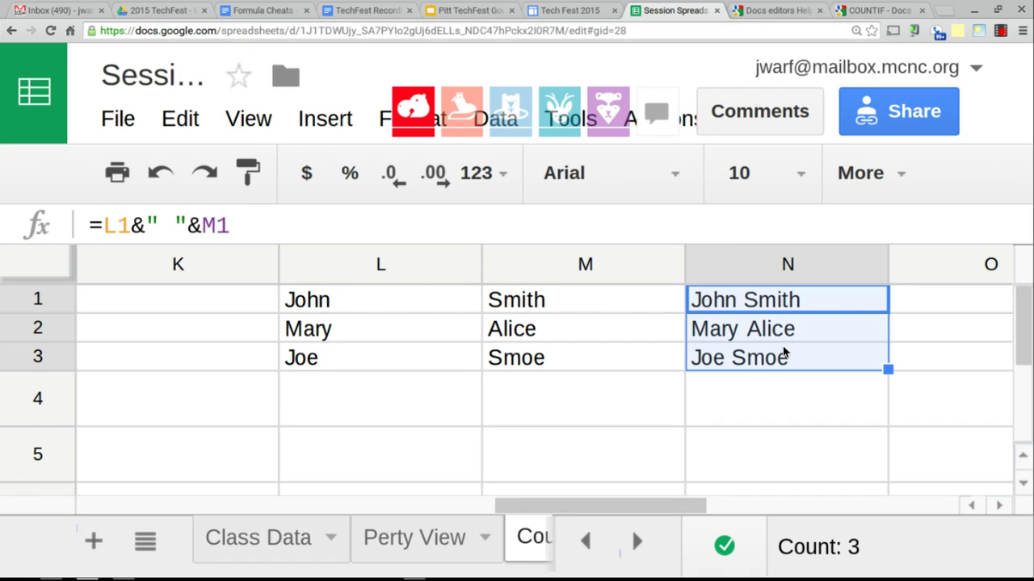
pyautogui.press('Right')
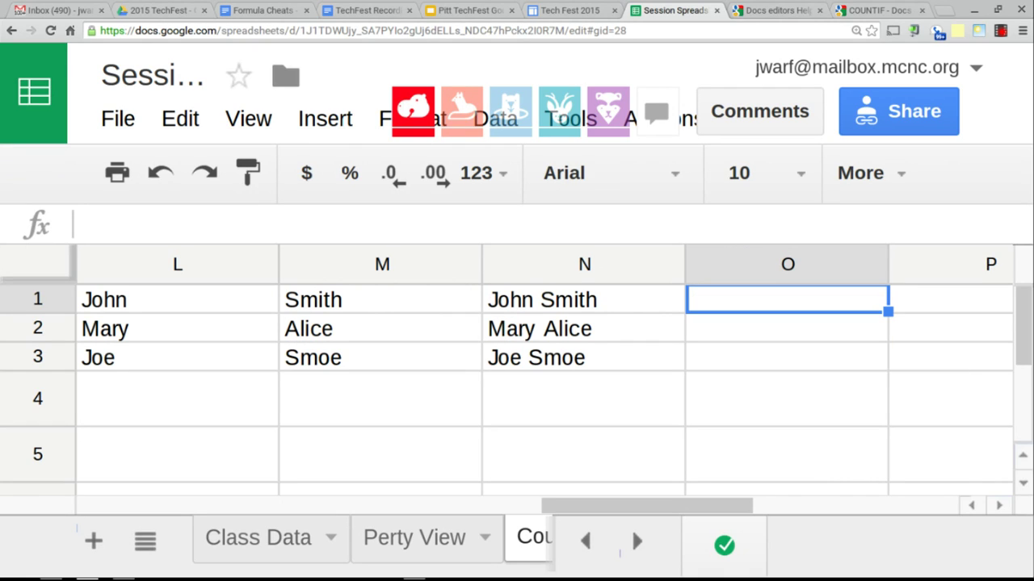
# - Enter =SPLIT(N1," ") in O1 to split John Smith into two cells
pyautogui.write('=pli')
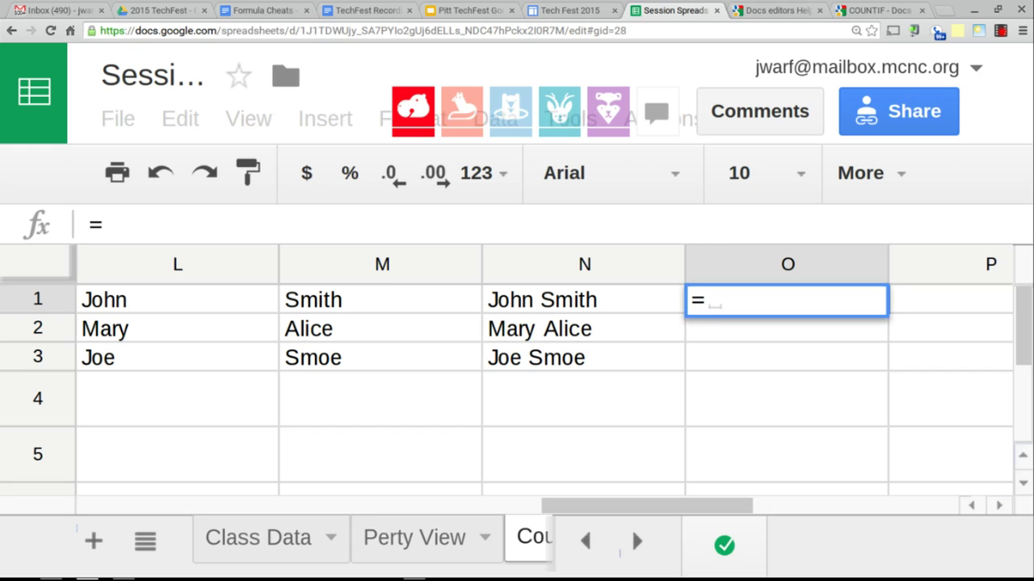
pyautogui.press('BackSpace')
pyautogui.press('BackSpace')
pyautogui.press('BackSpace')
pyautogui.write('spli')
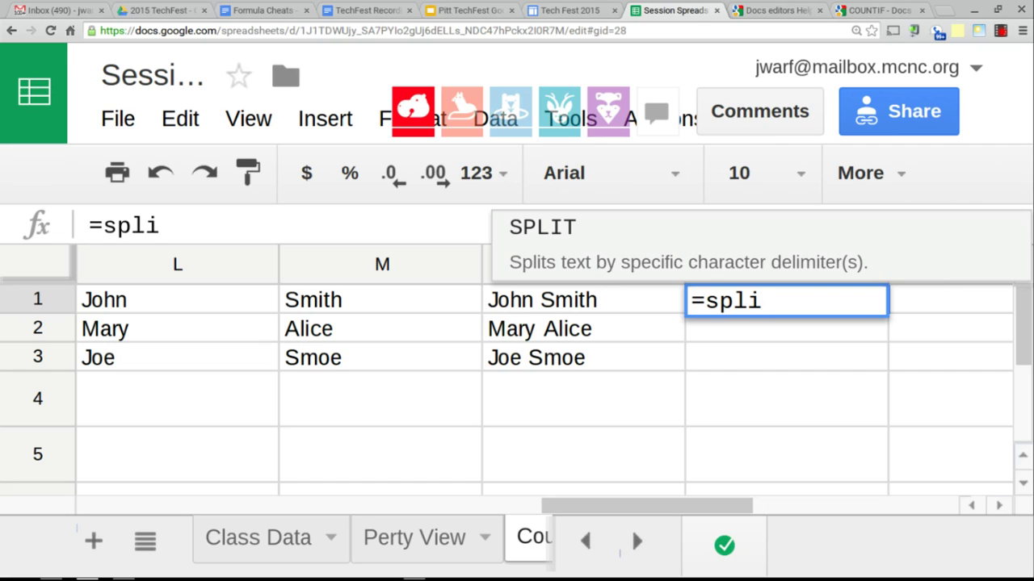
pyautogui.press('Tab')
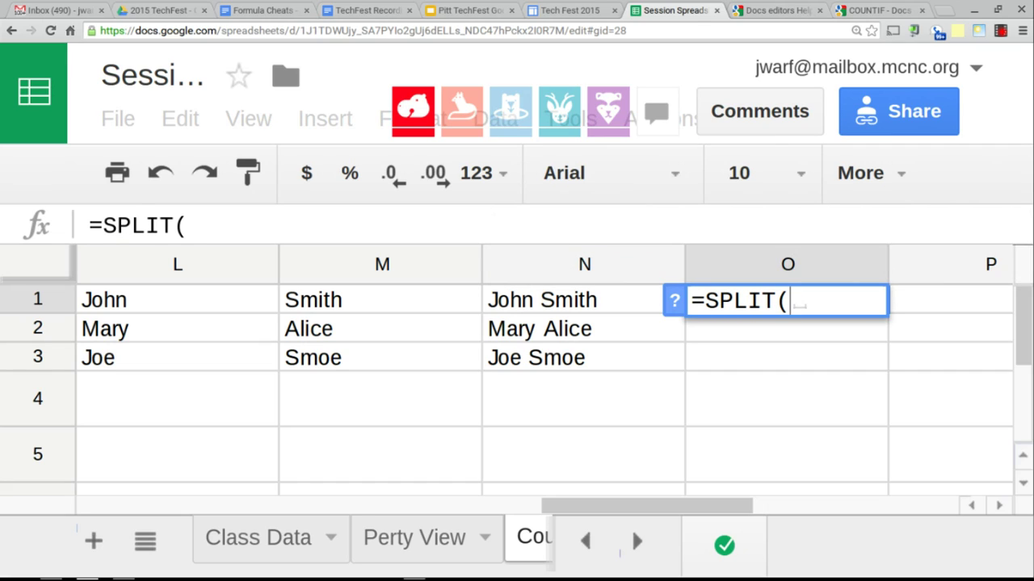
pyautogui.click(643, 310)
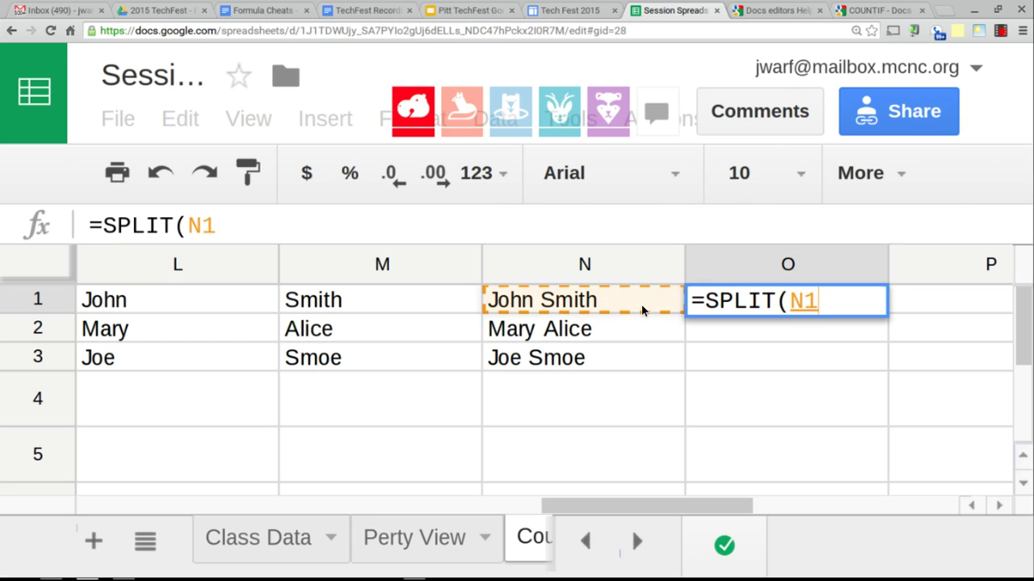
pyautogui.write('," "')
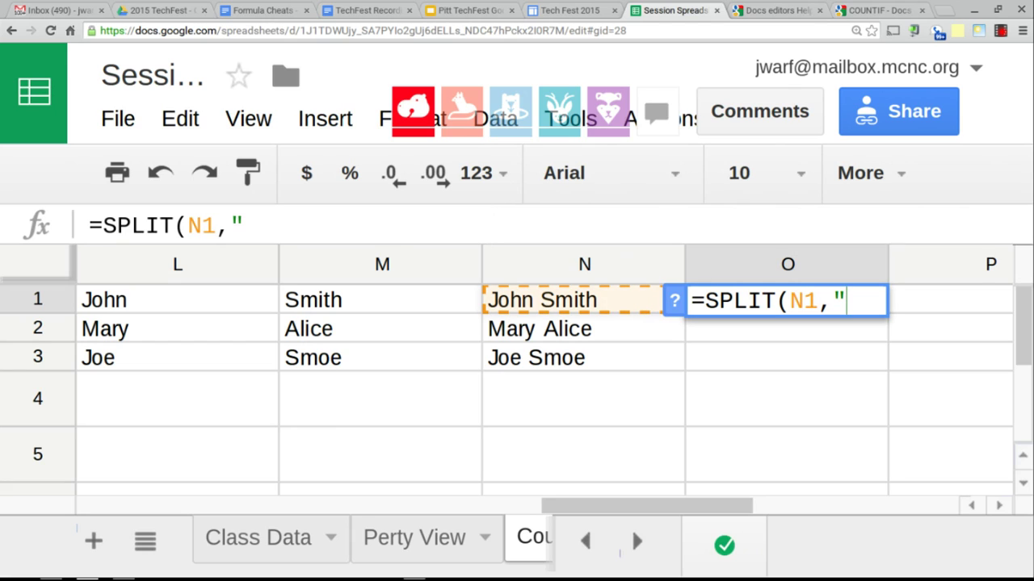
pyautogui.write(')')
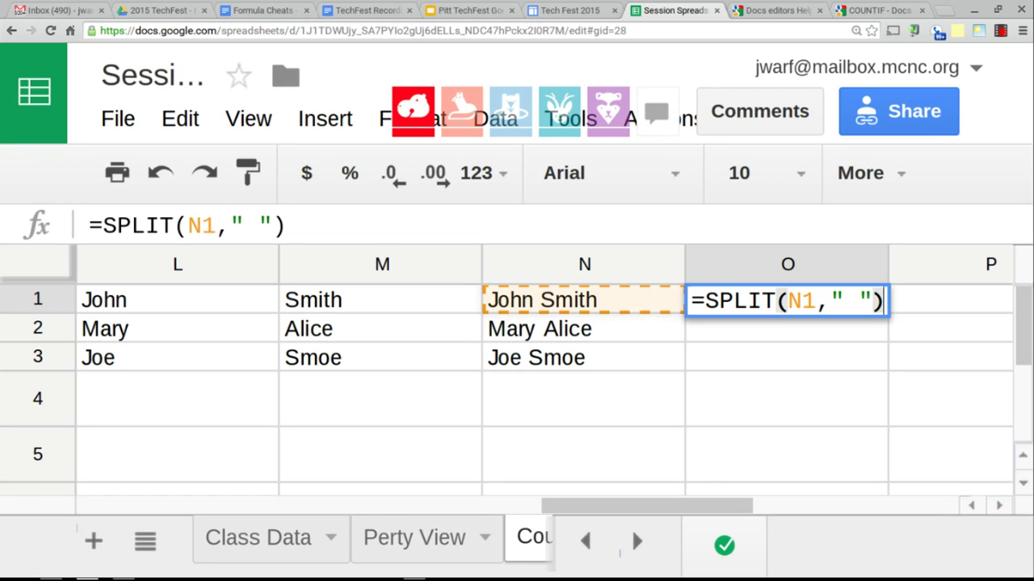
pyautogui.press('Return')
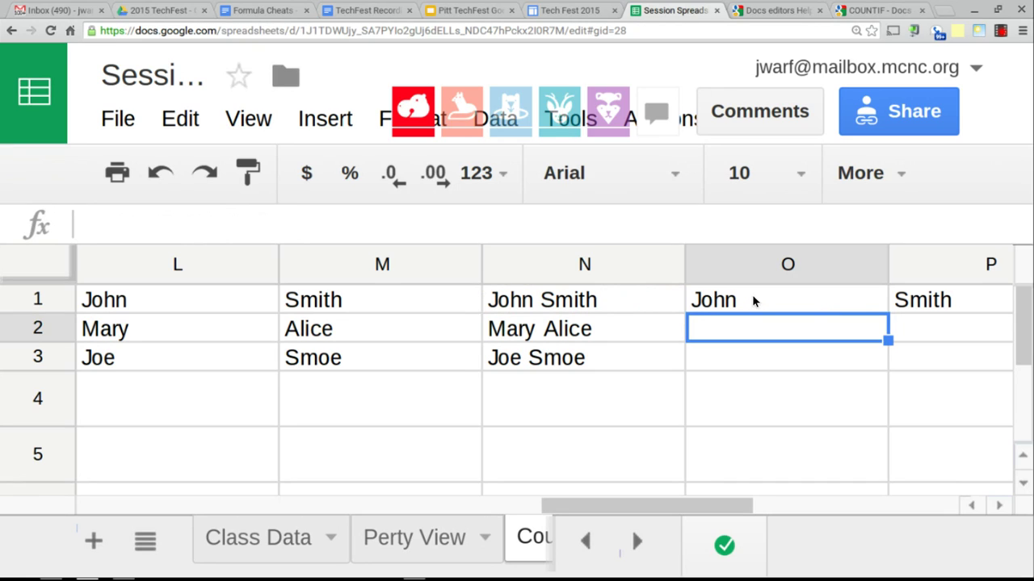
# - Fill the SPLIT formula down to row 3 and zoom the browser back to 200%
pyautogui.click(821, 301)
pyautogui.moveTo(885, 310); pyautogui.dragTo(884, 362)
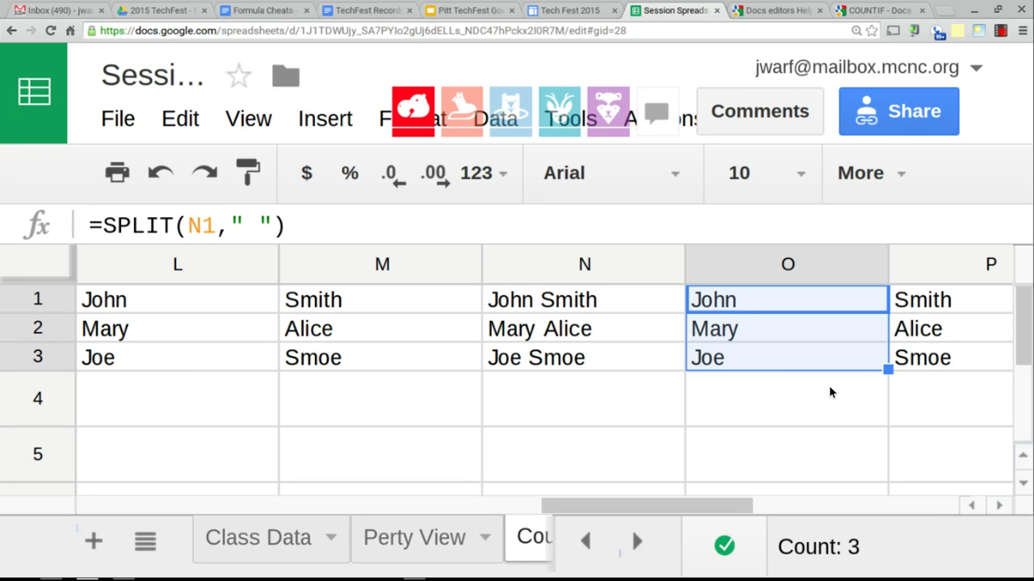
pyautogui.click(771, 304)
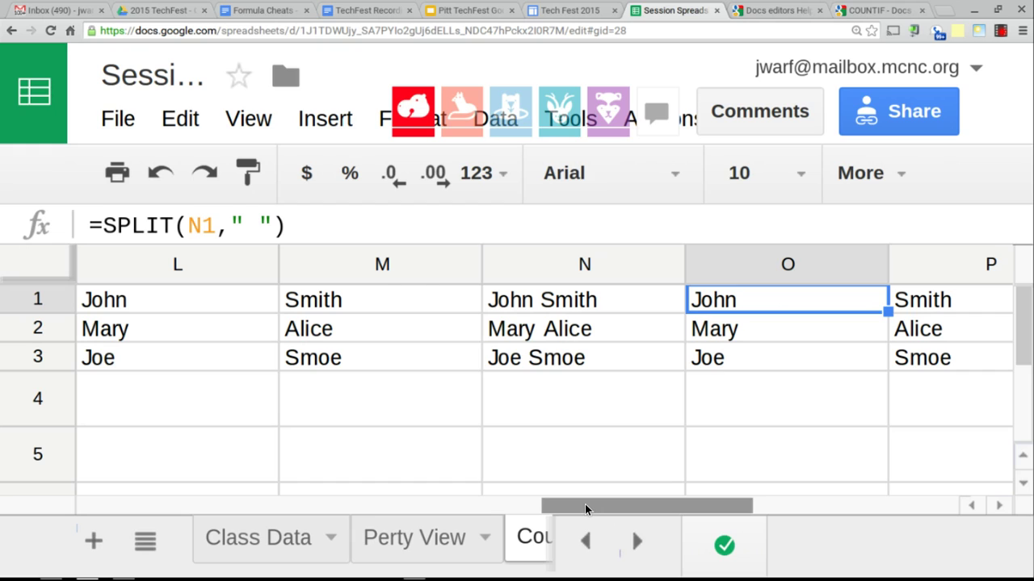
pyautogui.hotkey('ctrl', '-')
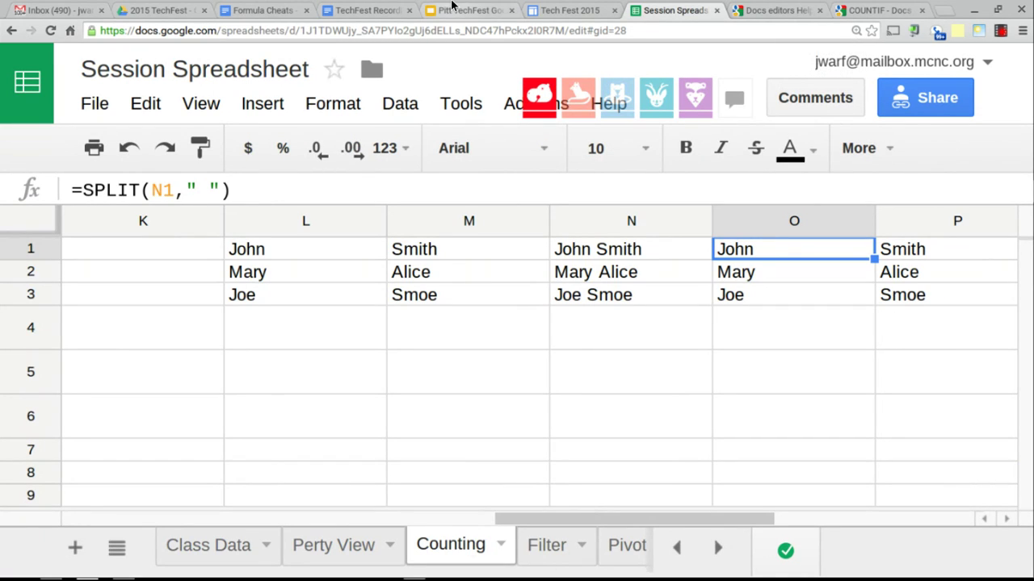
# - Open the Formula Cheats document, enlarge it, and scroll to the ArrayFormula example
pyautogui.click(365, 9)
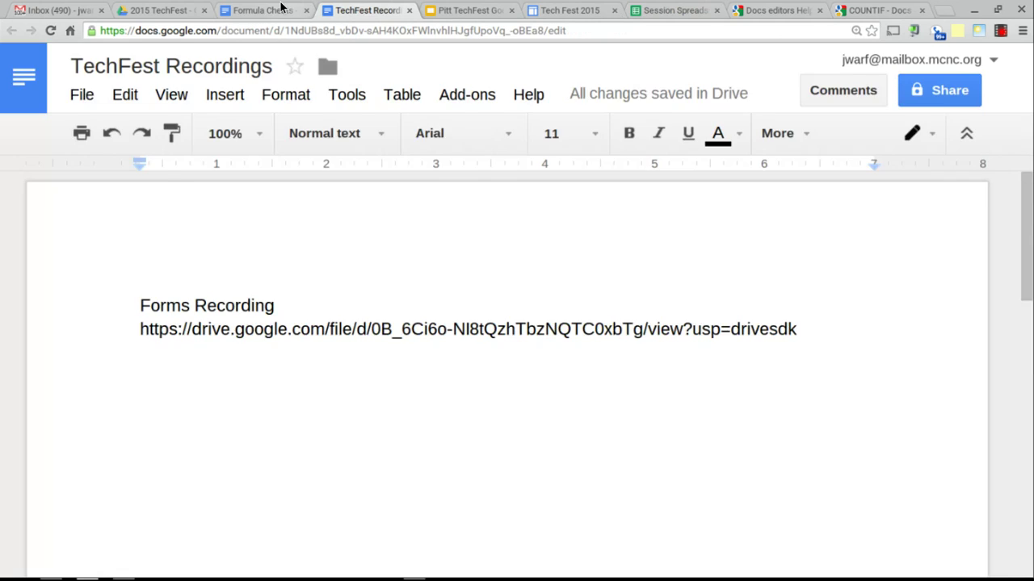
pyautogui.click(281, 8)
pyautogui.hotkey('ctrl', '+')
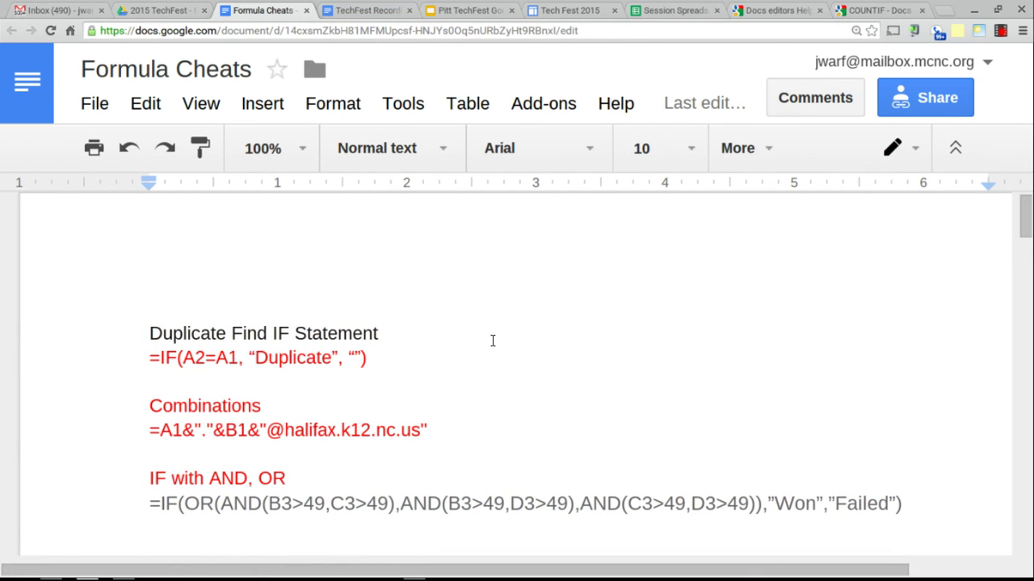
pyautogui.scroll(-1, 492, 340)
pyautogui.scroll(-3, 492, 343)
pyautogui.scroll(-4, 493, 343)
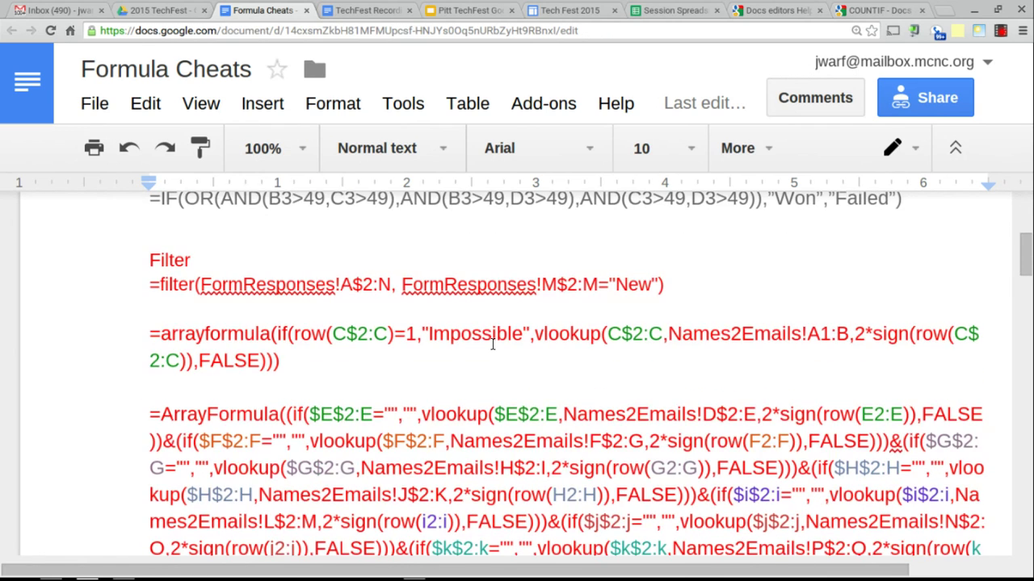
pyautogui.scroll(-3, 491, 343)
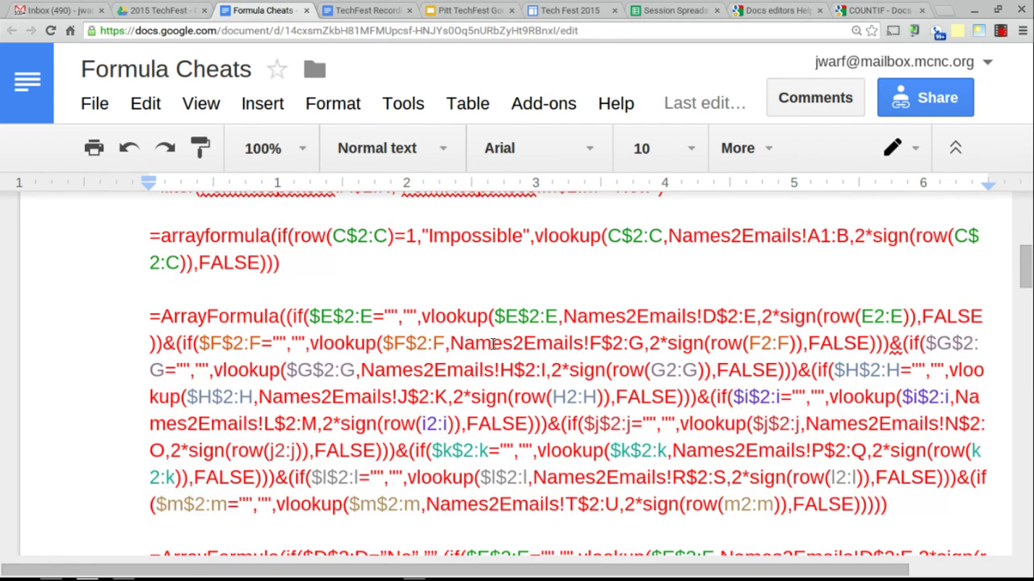
pyautogui.moveTo(887, 506); pyautogui.dragTo(134, 311)
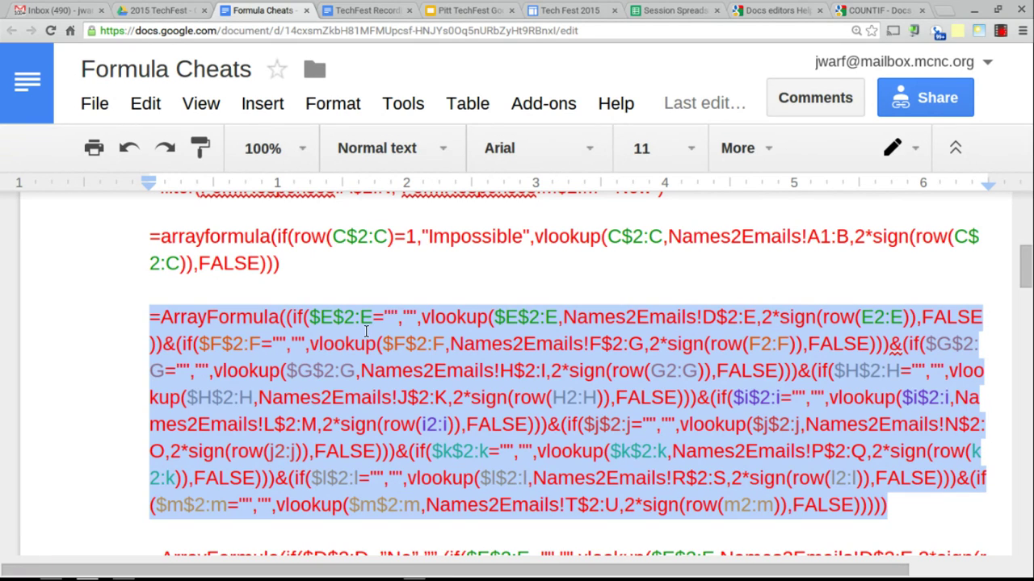
pyautogui.scroll(-1, 366, 331)
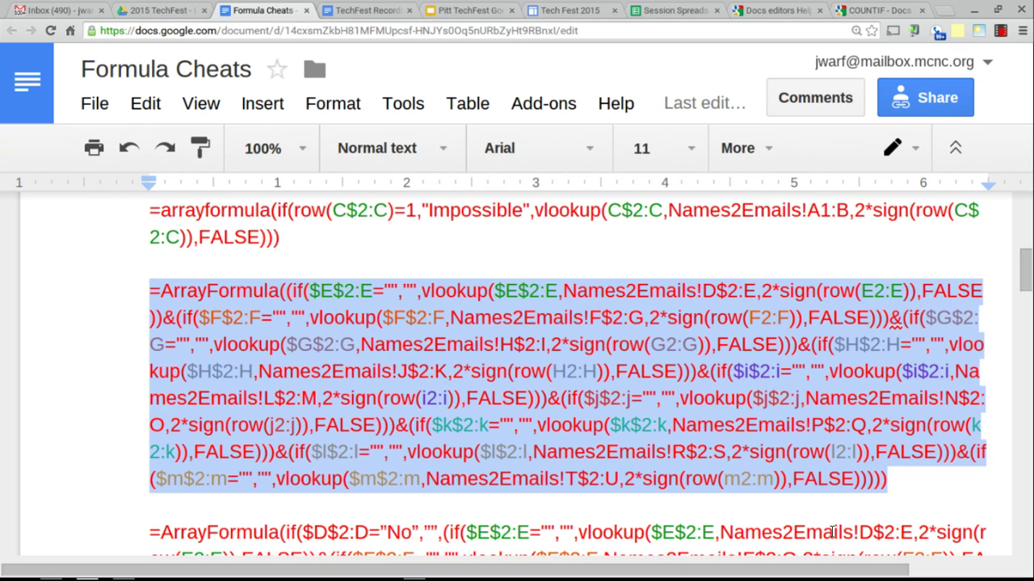
pyautogui.click(903, 485)
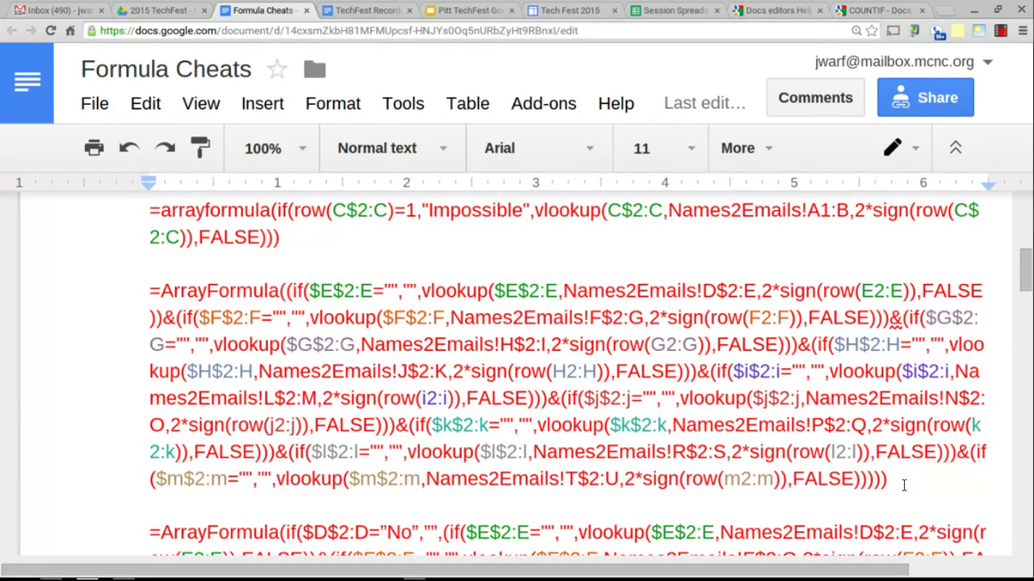
# - Scroll further and select the standalone vlookup formula line for copying
pyautogui.scroll(-2, 904, 484)
pyautogui.scroll(-5, 903, 484)
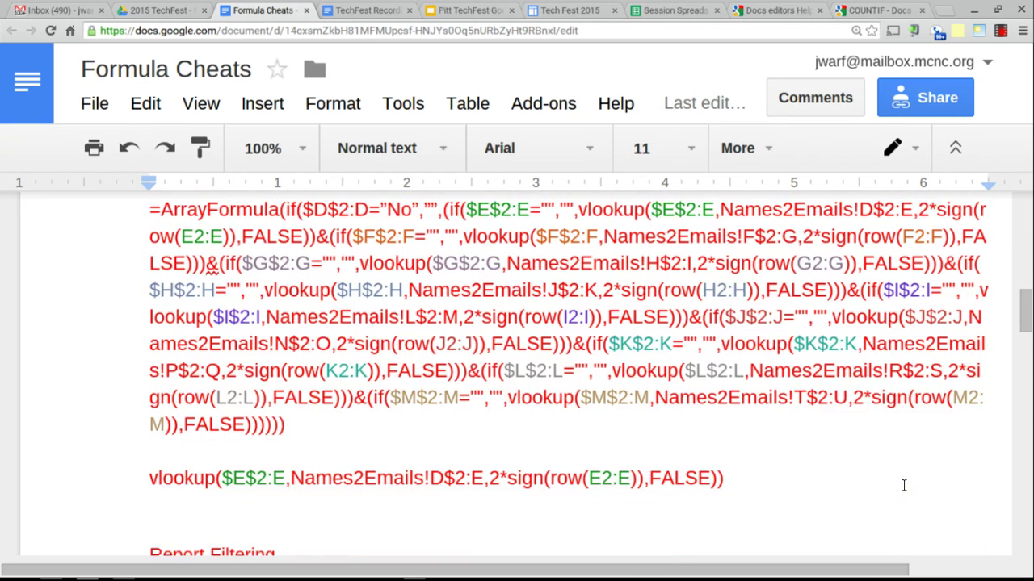
pyautogui.scroll(-1, 903, 485)
pyautogui.moveTo(902, 558)
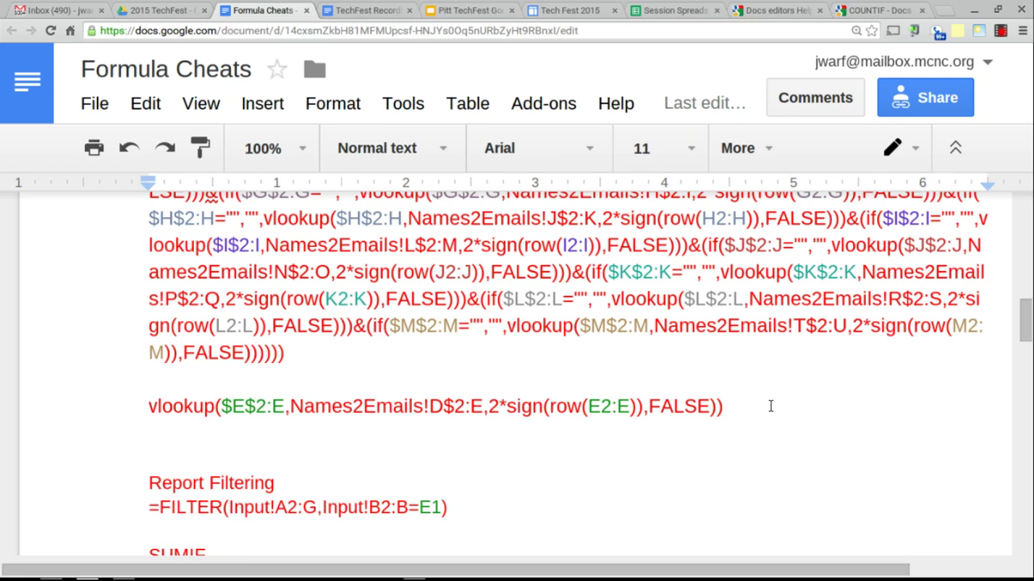
pyautogui.moveTo(741, 407); pyautogui.dragTo(147, 406)
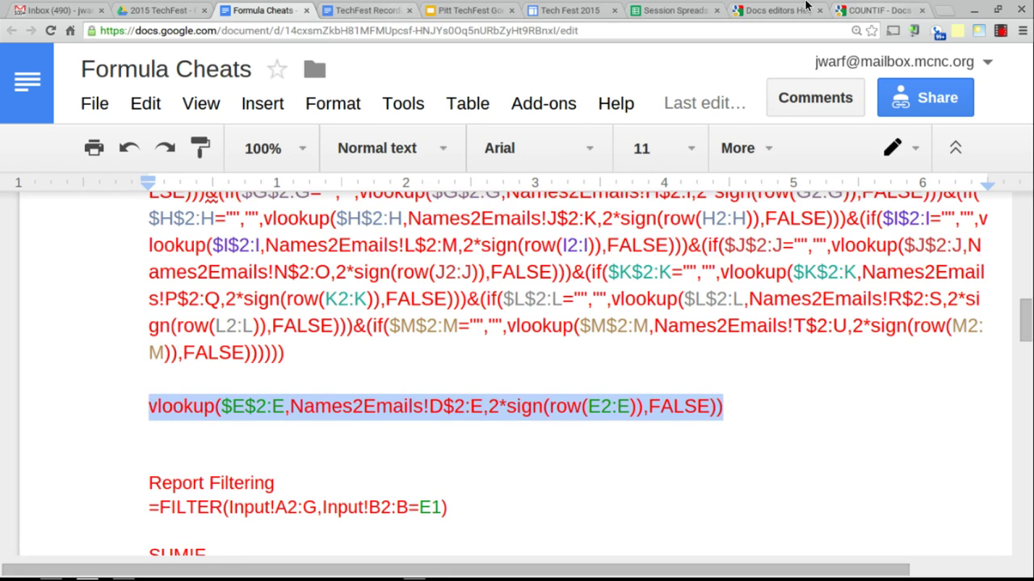
# - Enter =UNIQUE('Class Data'!A:A) in R1 of the Counting sheet
pyautogui.click(672, 11)
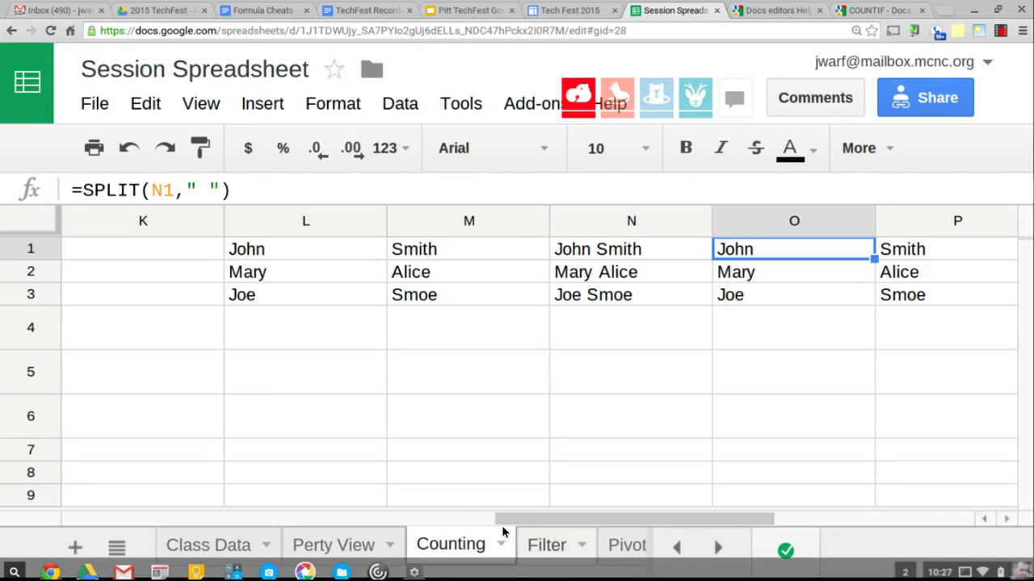
pyautogui.hscroll(5, 692, 437)
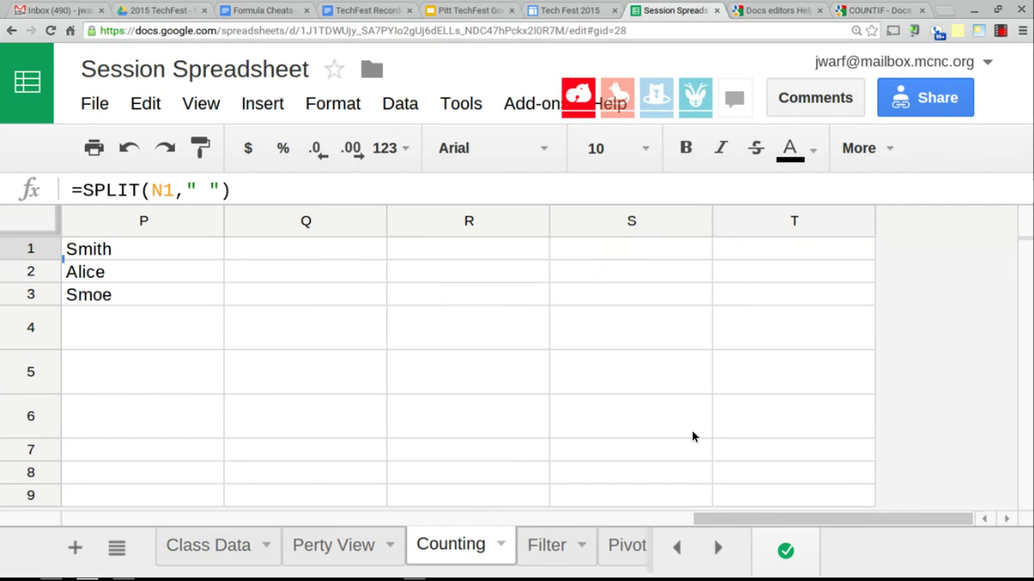
pyautogui.click(476, 261)
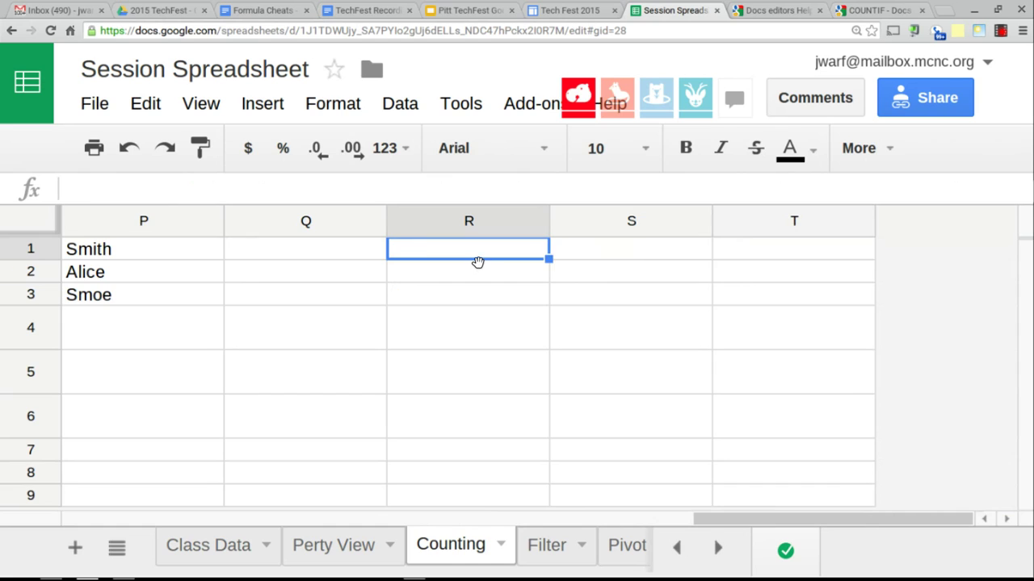
pyautogui.write('=uni')
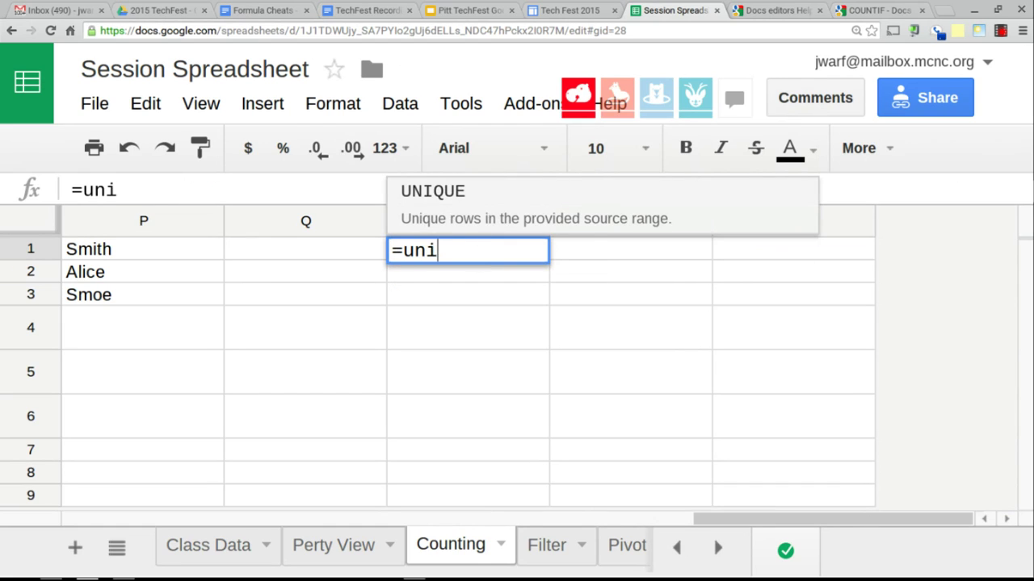
pyautogui.press('Tab')
pyautogui.click(202, 568)
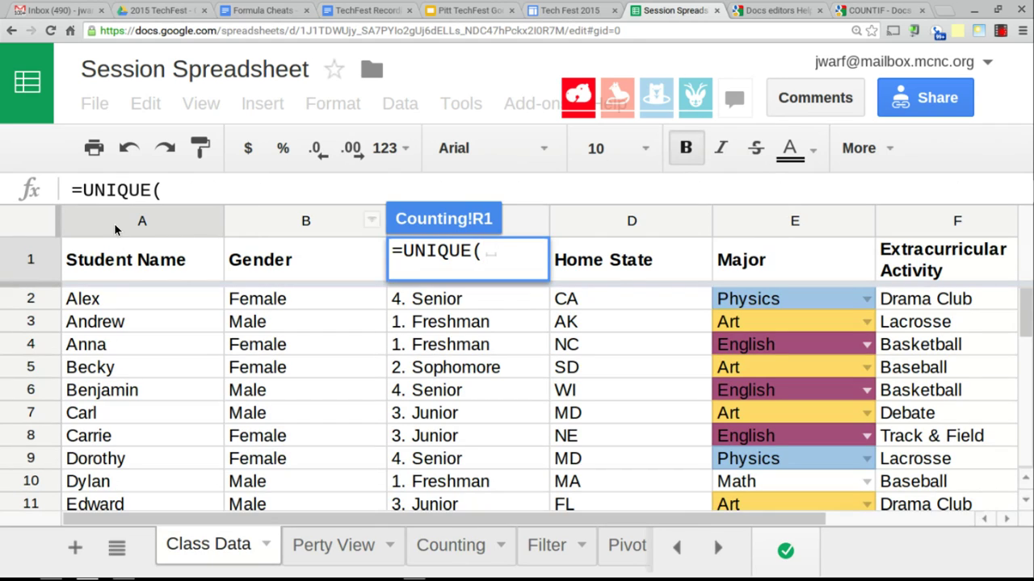
pyautogui.click(115, 224)
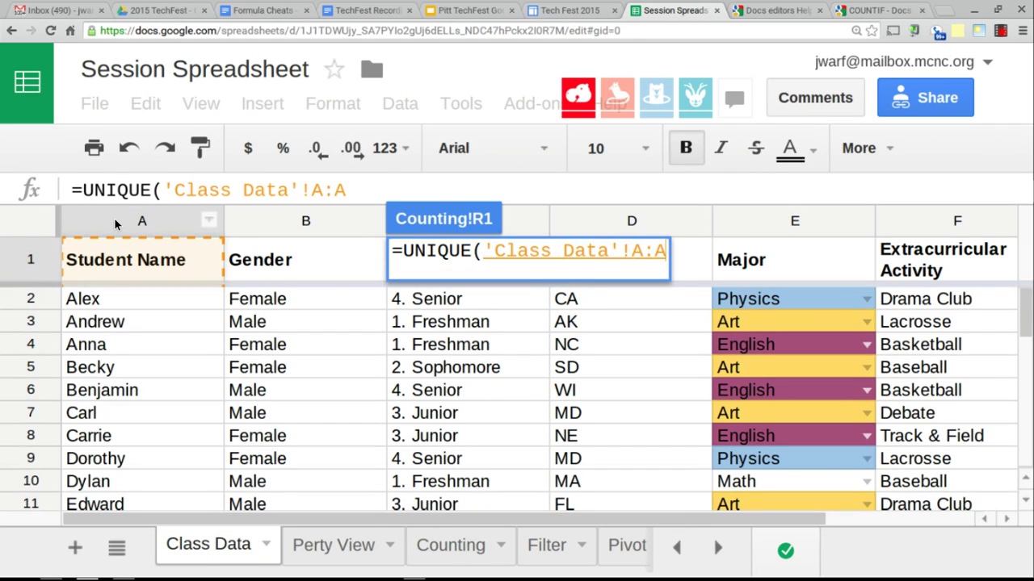
pyautogui.press('Return')
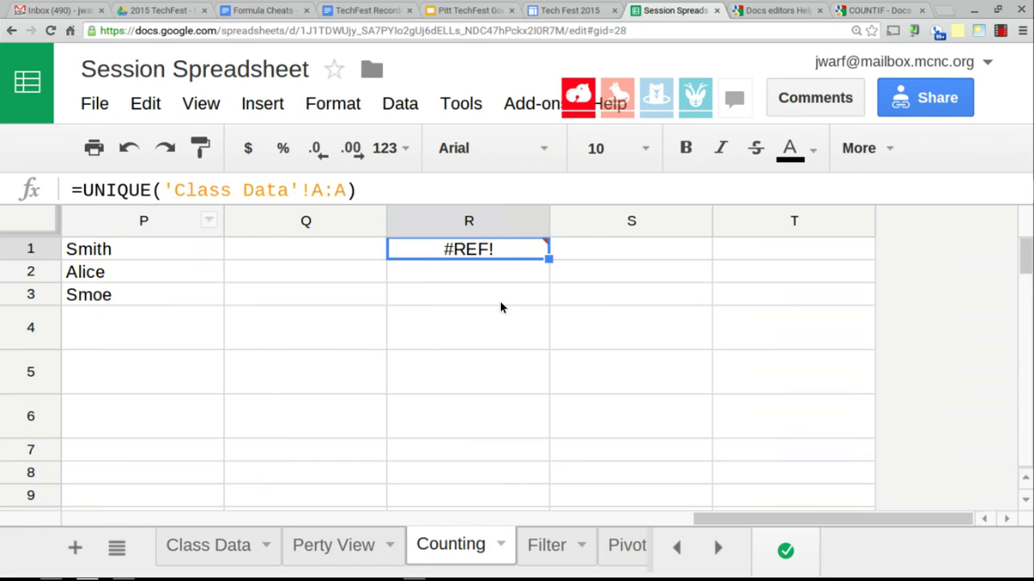
pyautogui.click(579, 273)
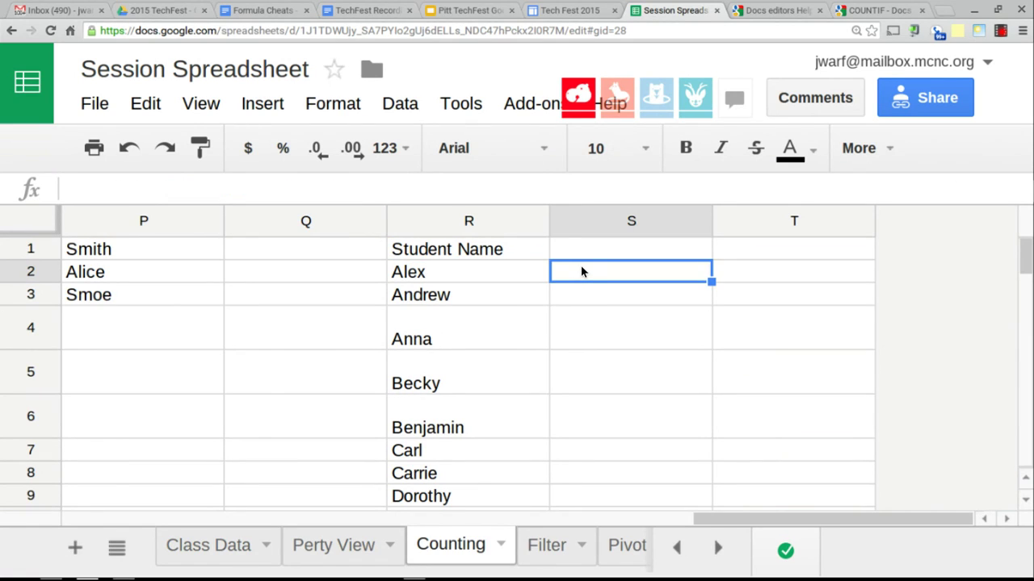
# - Paste the copied vlookup formula into S1 and change its lookup reference to R1:R
pyautogui.press('Up')
pyautogui.write('=')
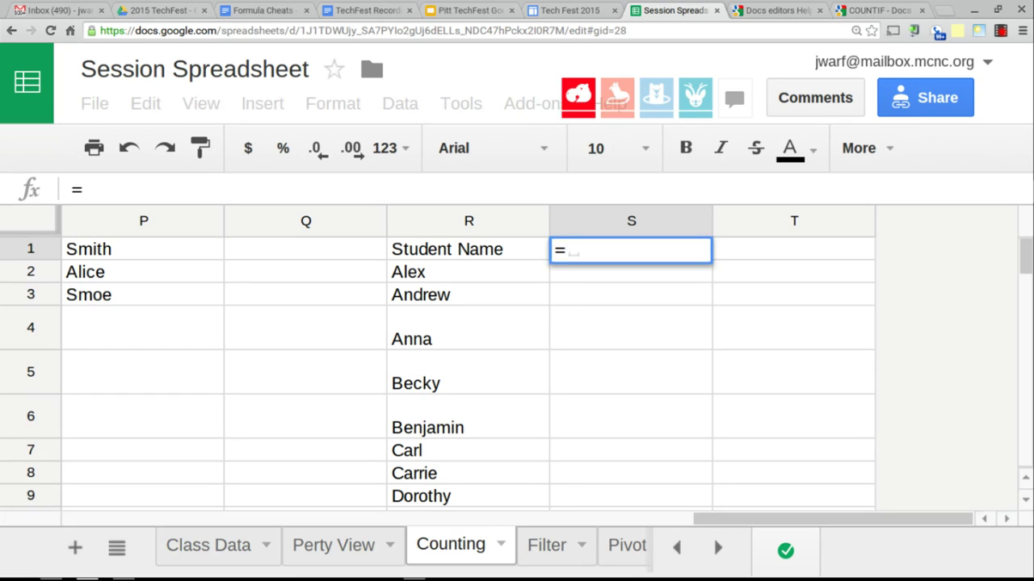
pyautogui.write('vlookup($E$2:E,Names2Emails!D$2:E,2*sign(row(E2:E)),FALSE))')
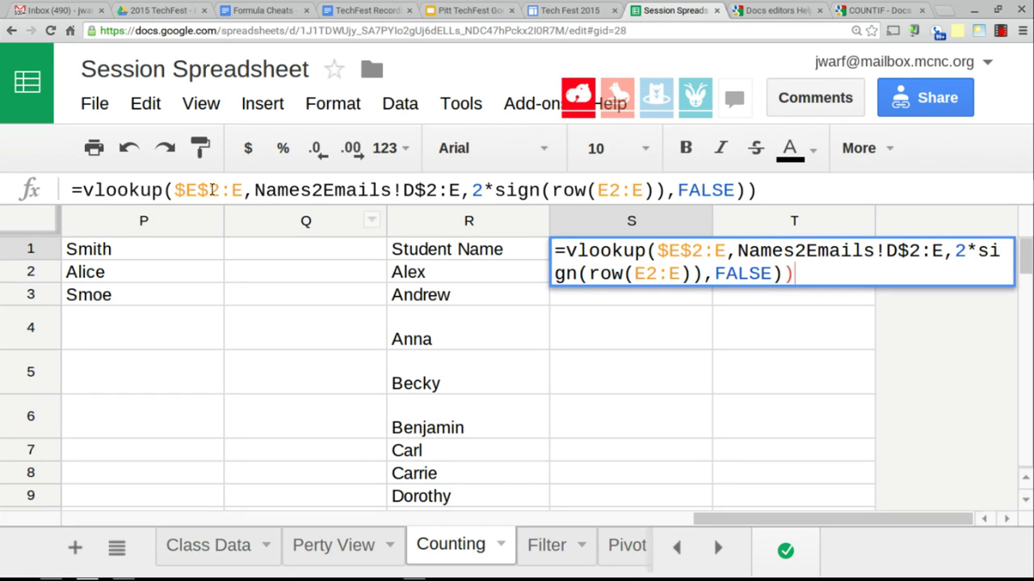
pyautogui.click(173, 190)
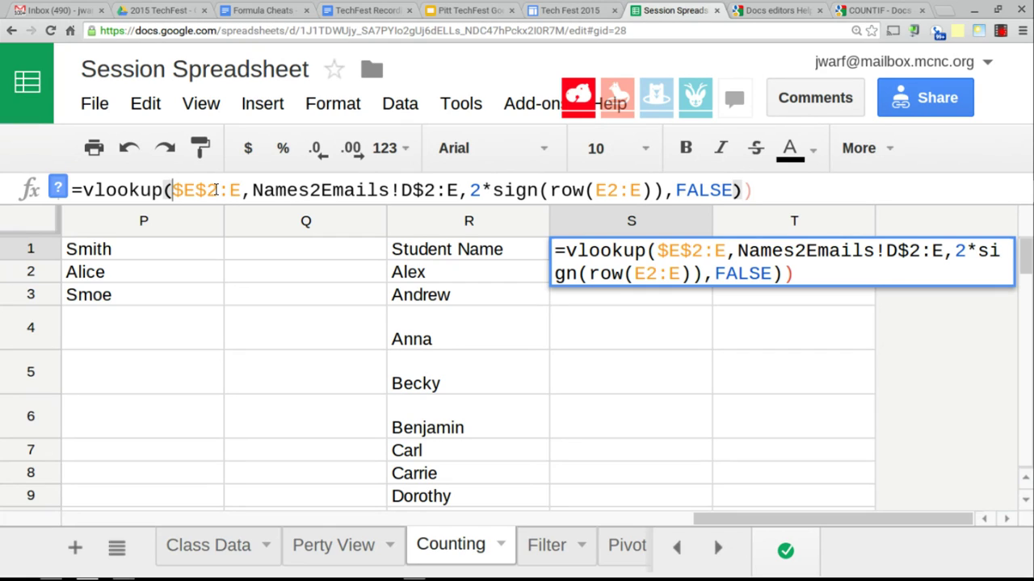
pyautogui.press('Delete')
pyautogui.press('Delete')
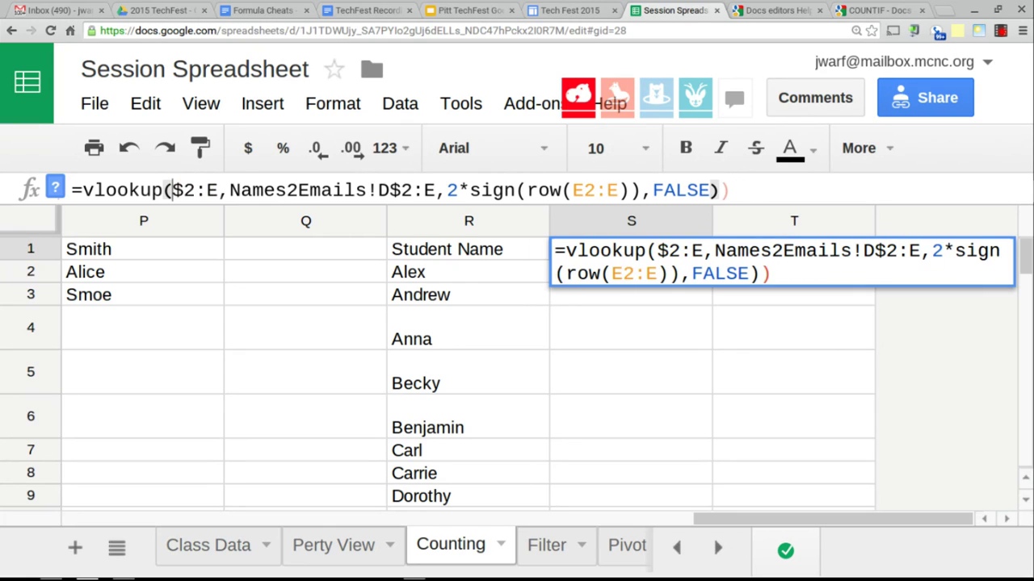
pyautogui.press('Delete')
pyautogui.write('R')
pyautogui.press('BackSpace')
pyautogui.write('1')
pyautogui.press('Right')
pyautogui.press('Right')
pyautogui.press('BackSpace')
pyautogui.write('R')
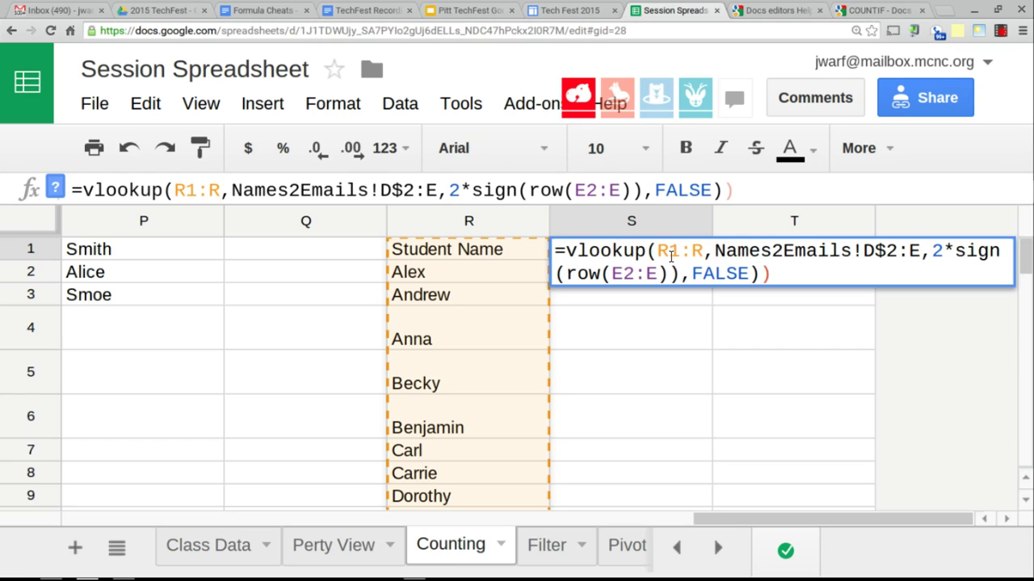
# - Point the vlookup's table range at 'Class Data' starting from column A
pyautogui.moveTo(680, 256); pyautogui.dragTo(851, 251)
pyautogui.write(';')
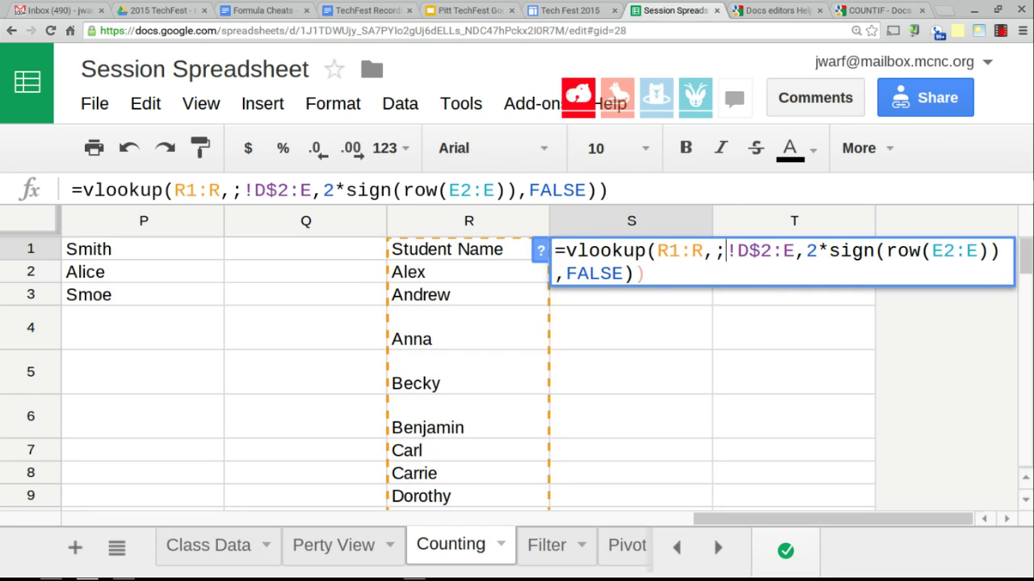
pyautogui.press('BackSpace')
pyautogui.write("'Clasd")
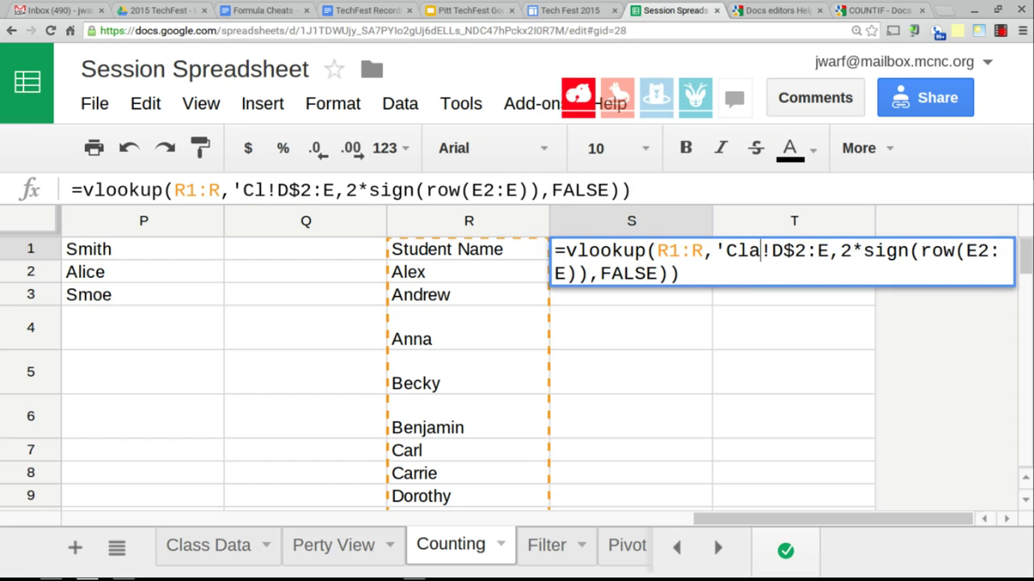
pyautogui.press('BackSpace')
pyautogui.write("s Data'")
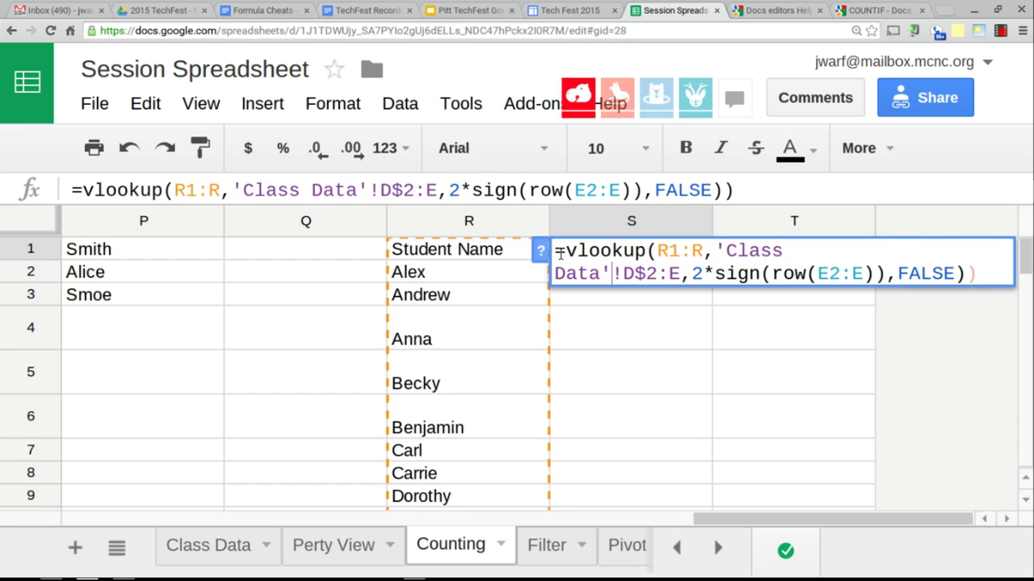
pyautogui.press('Right')
pyautogui.press('Delete')
pyautogui.write('A')
pyautogui.press('BackSpace')
pyautogui.press('Right')
pyautogui.press('Right')
pyautogui.press('Right')
pyautogui.press('Right')
pyautogui.press('Right')
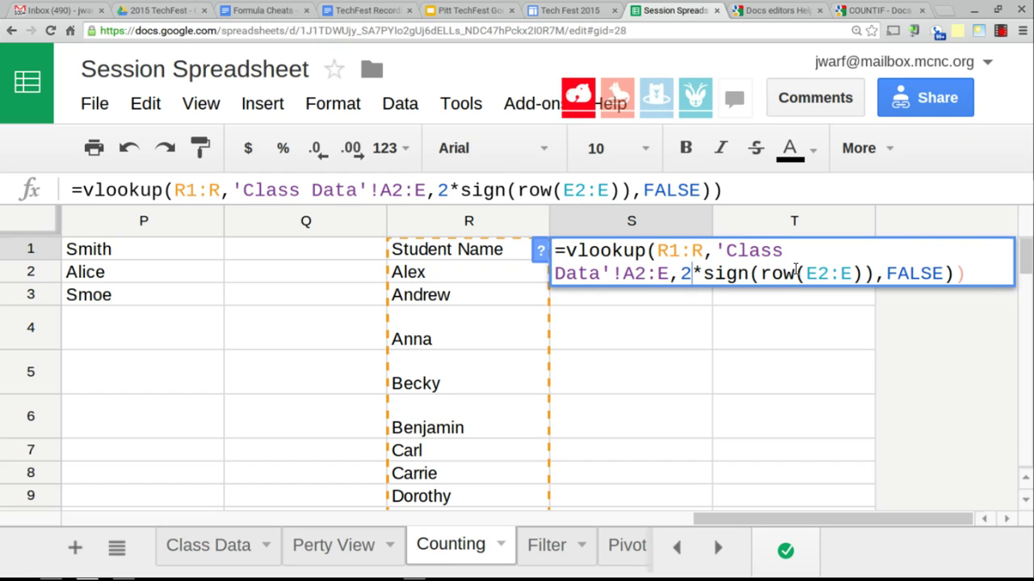
# - Change the row() range to R1:R and delete the extra closing parenthesis
pyautogui.click(812, 274)
pyautogui.press('BackSpace')
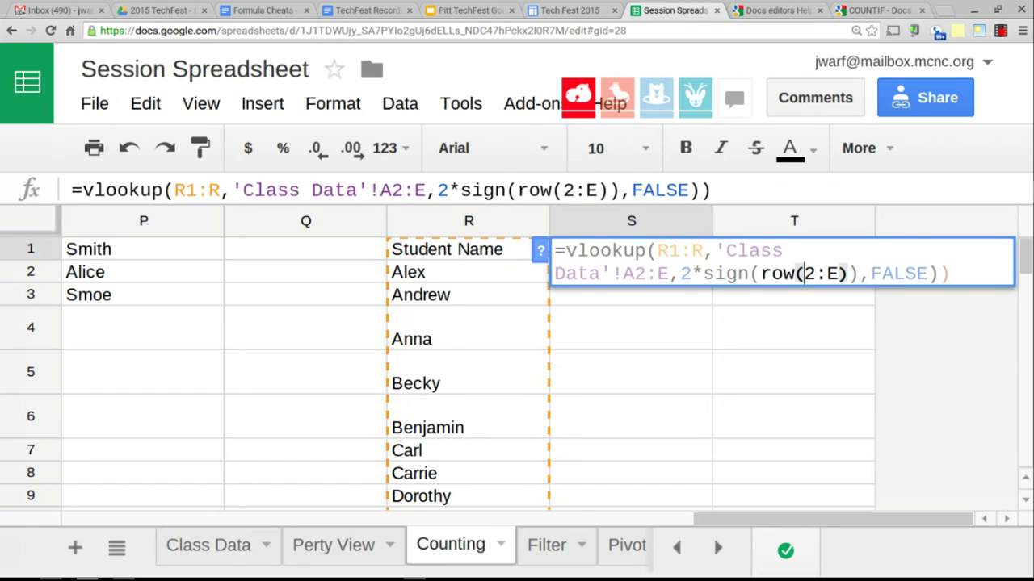
pyautogui.press('BackSpace')
pyautogui.write('R1')
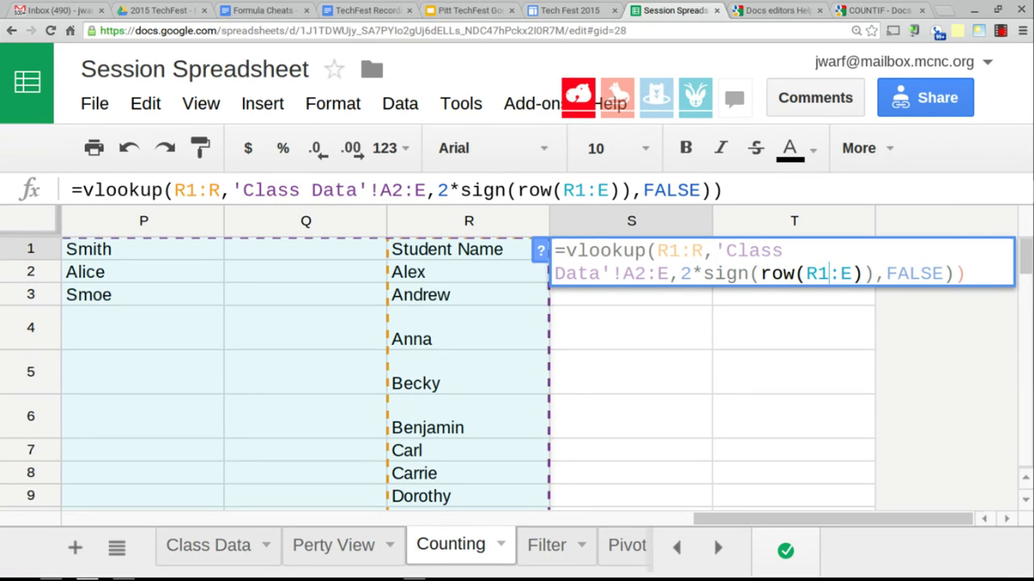
pyautogui.press('Right')
pyautogui.press('Right')
pyautogui.press('BackSpace')
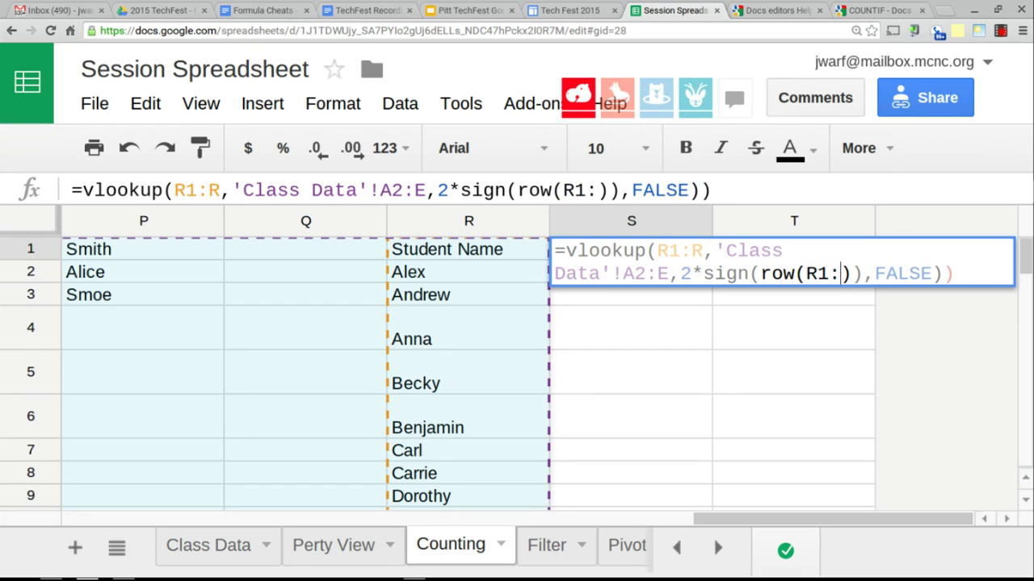
pyautogui.write('!')
pyautogui.press('BackSpace')
pyautogui.write('R')
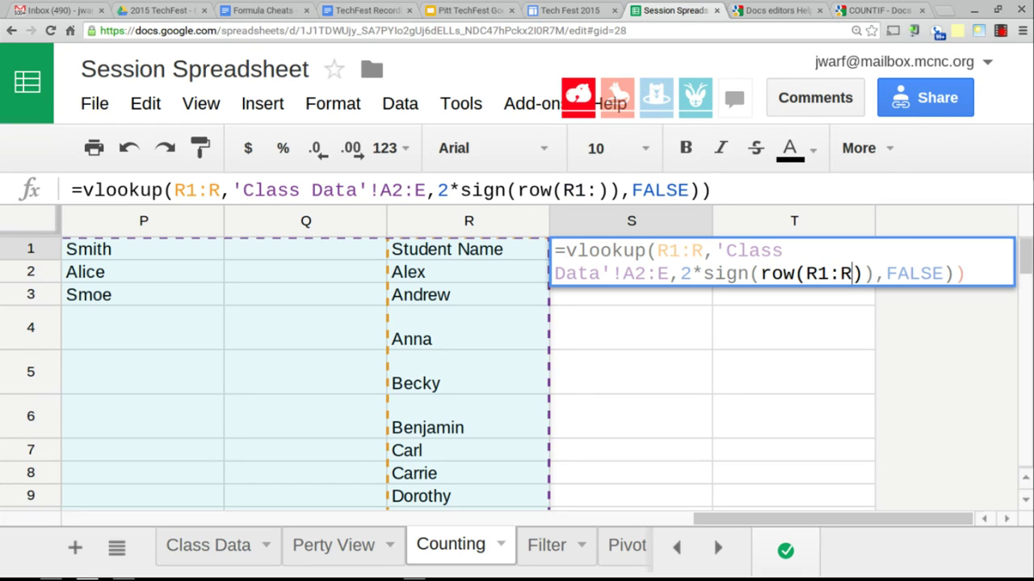
pyautogui.press('Right')
pyautogui.press('Right')
pyautogui.press('Right')
pyautogui.press('Right')
pyautogui.press('Right')
pyautogui.press('Right')
pyautogui.press('Right')
pyautogui.press('Right')
pyautogui.press('Right')
pyautogui.press('Right')
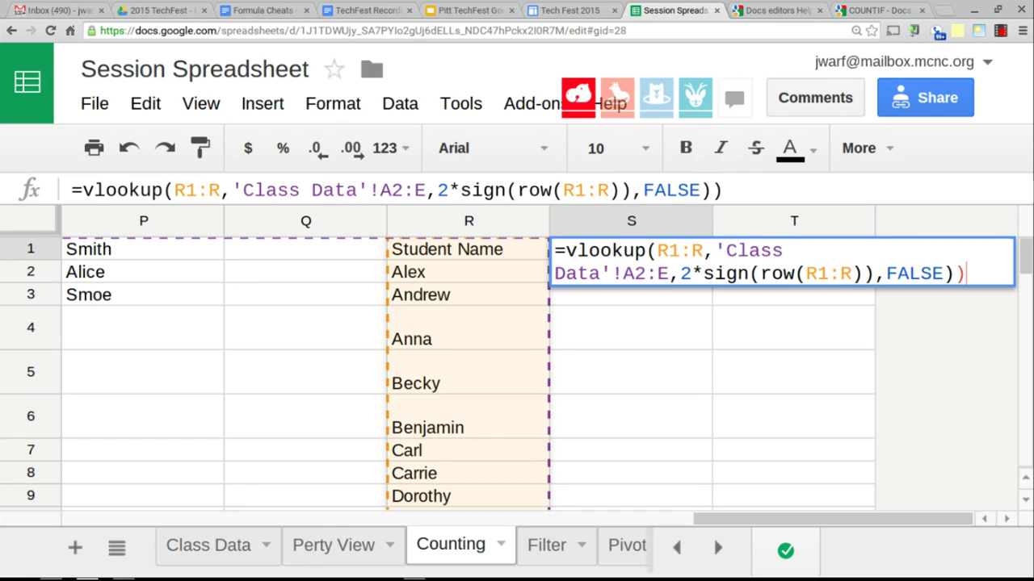
pyautogui.press('BackSpace')
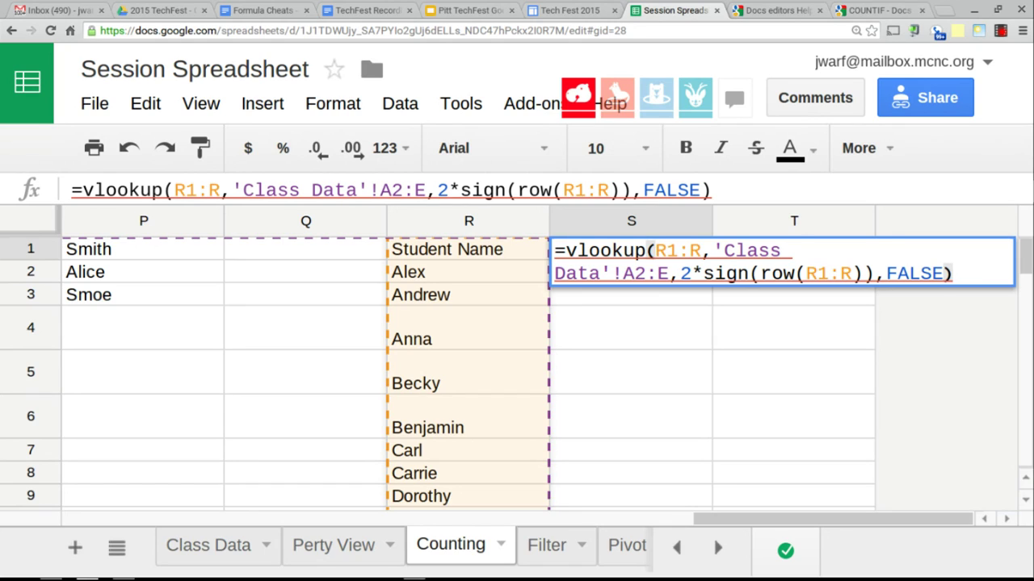
# - Wrap the lookup in ArrayFormula, start the Class Data range at A1:E, and commit
pyautogui.hotkey('ctrl', 'shift', 'Return')
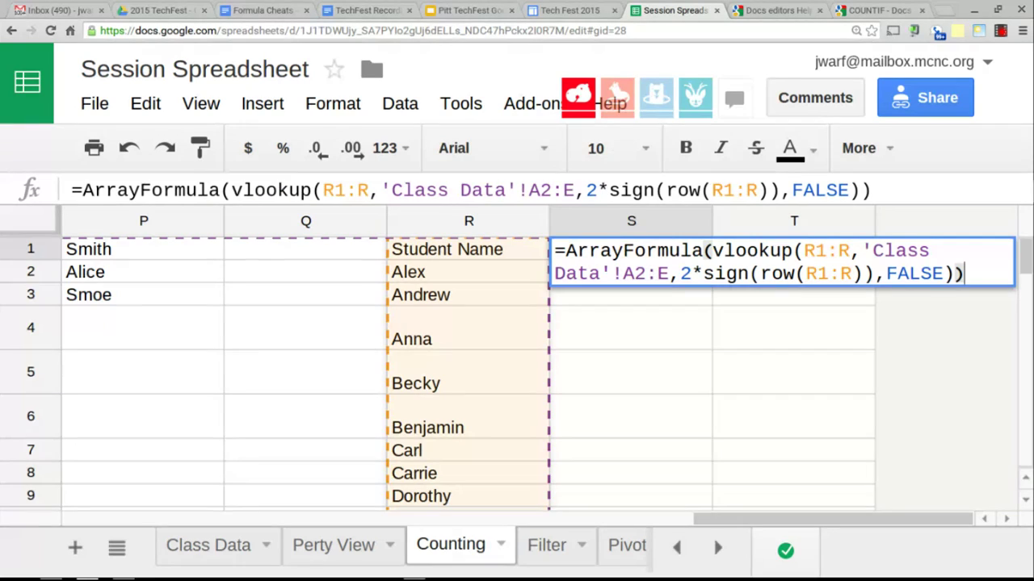
pyautogui.click(646, 273)
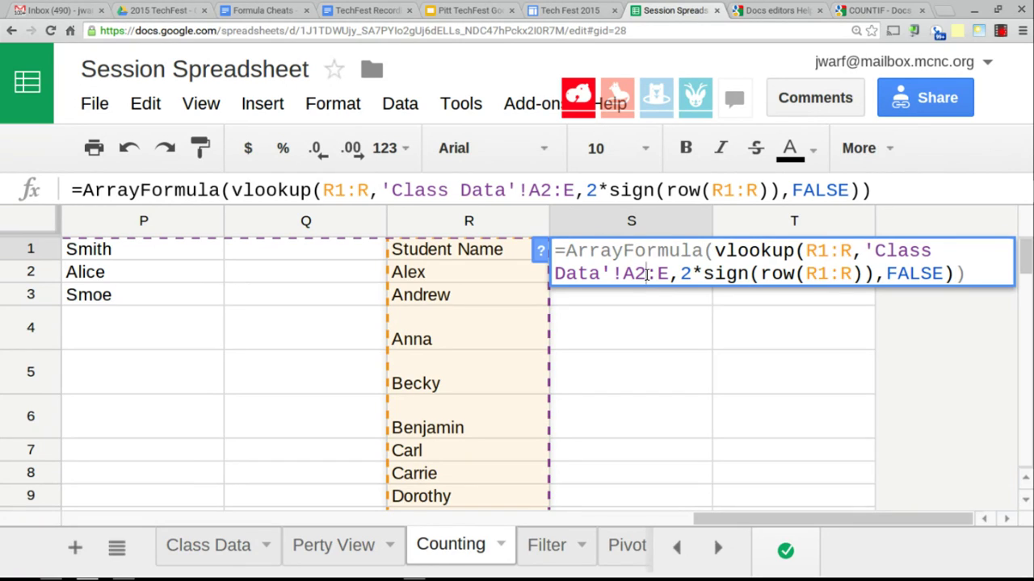
pyautogui.press('BackSpace')
pyautogui.write('1')
pyautogui.press('Return')
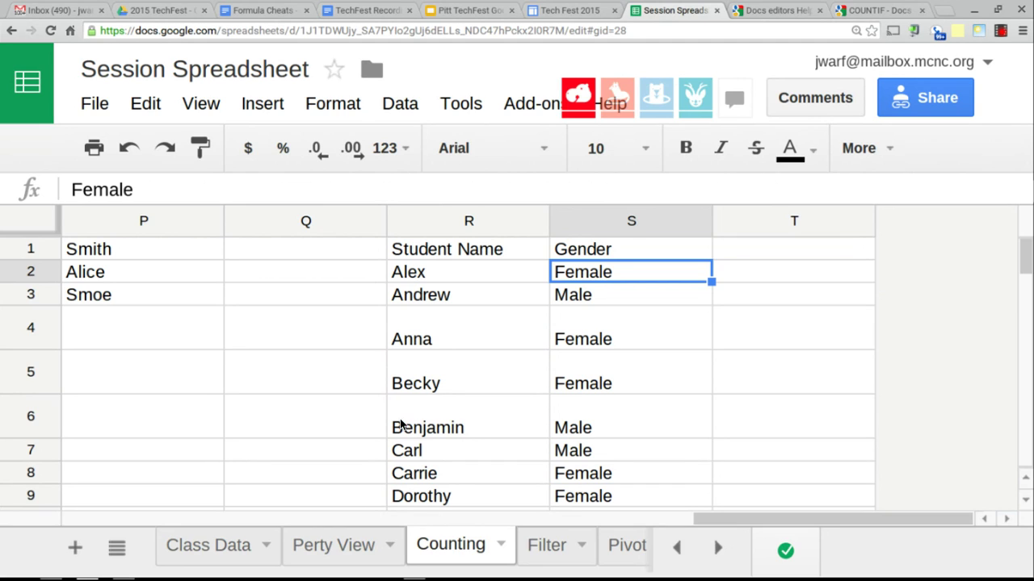
pyautogui.click(217, 542)
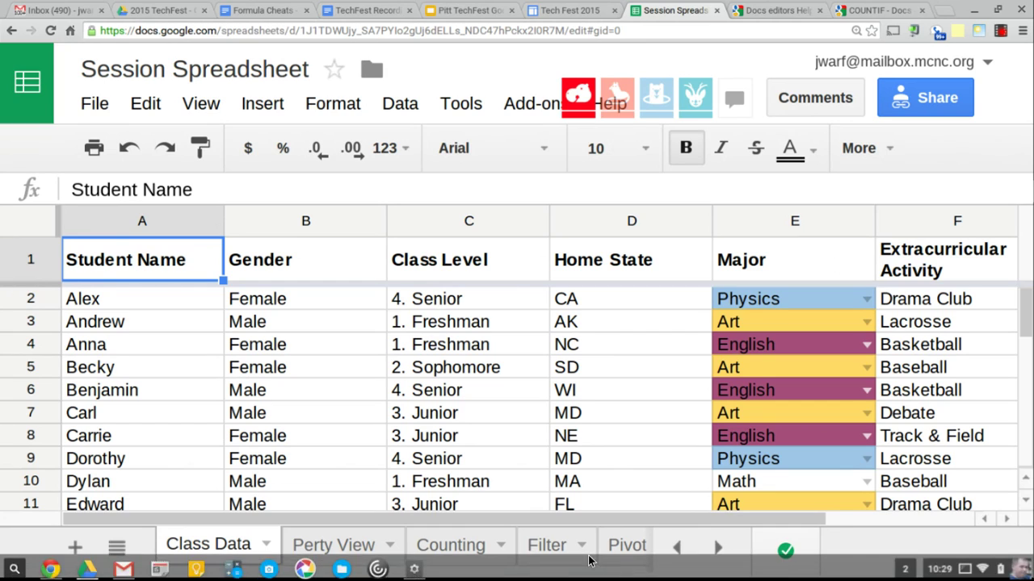
pyautogui.click(532, 553)
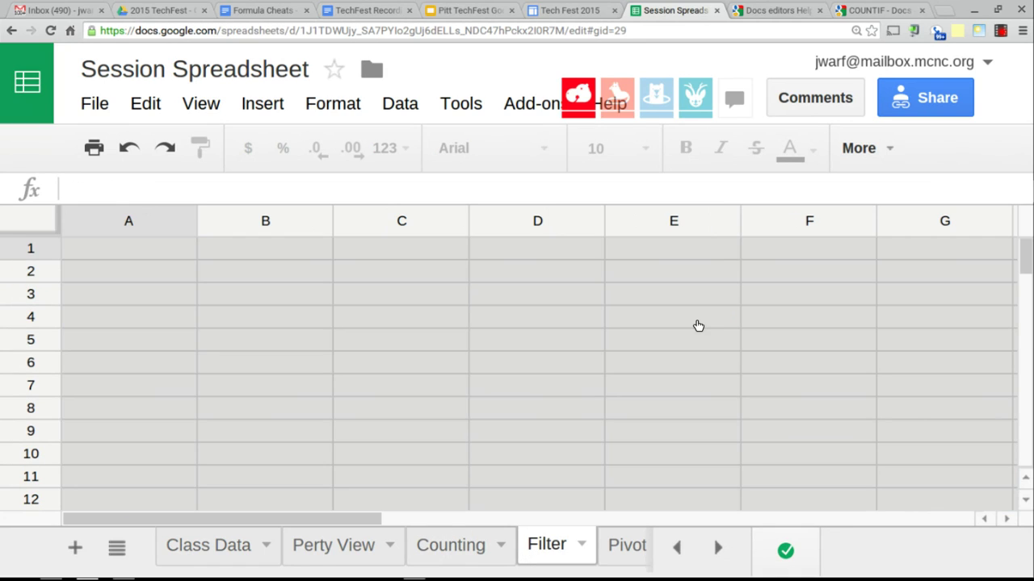
pyautogui.hscroll(4, 738, 280)
pyautogui.hscroll(2, 738, 280)
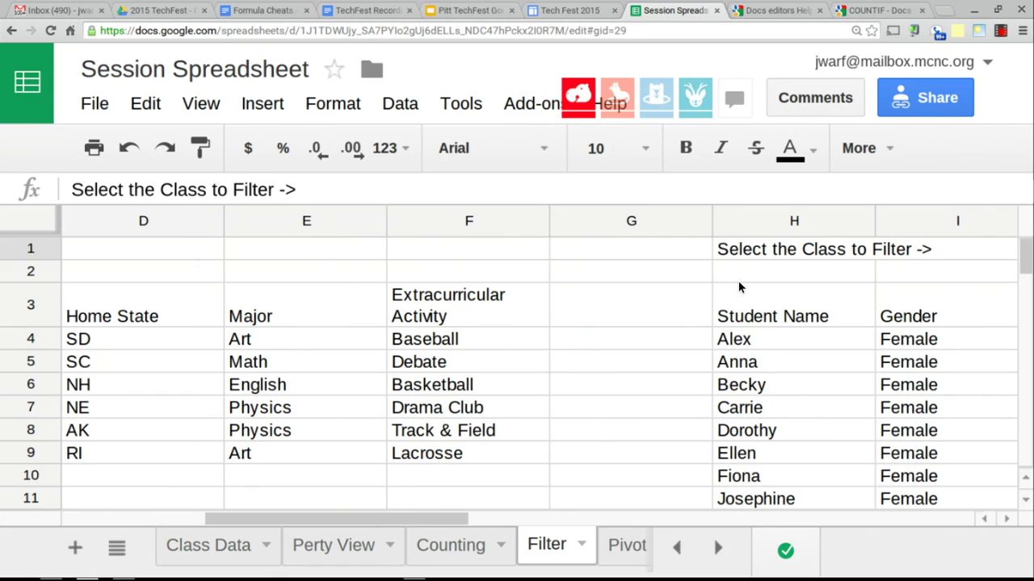
pyautogui.click(440, 547)
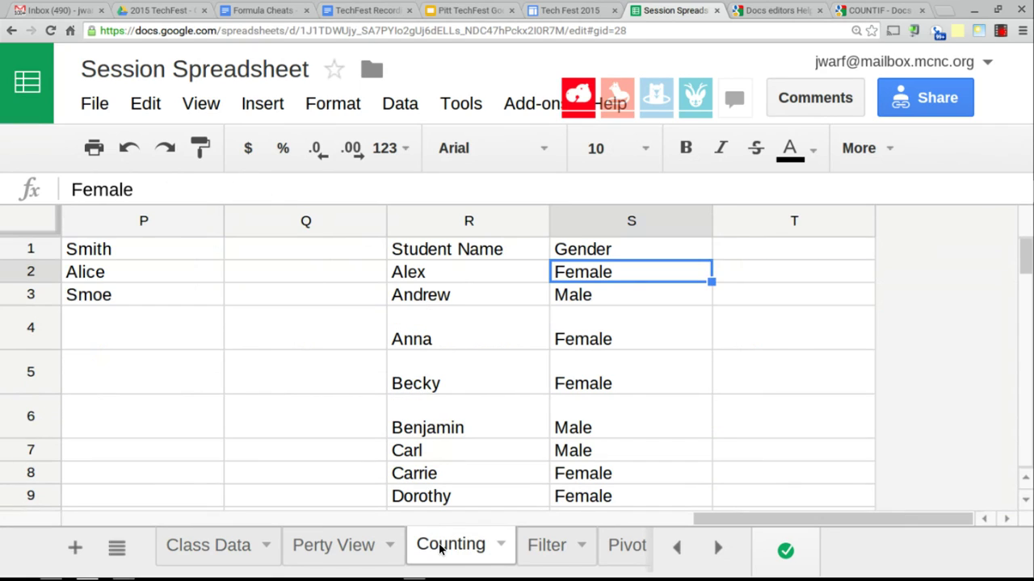
pyautogui.click(590, 252)
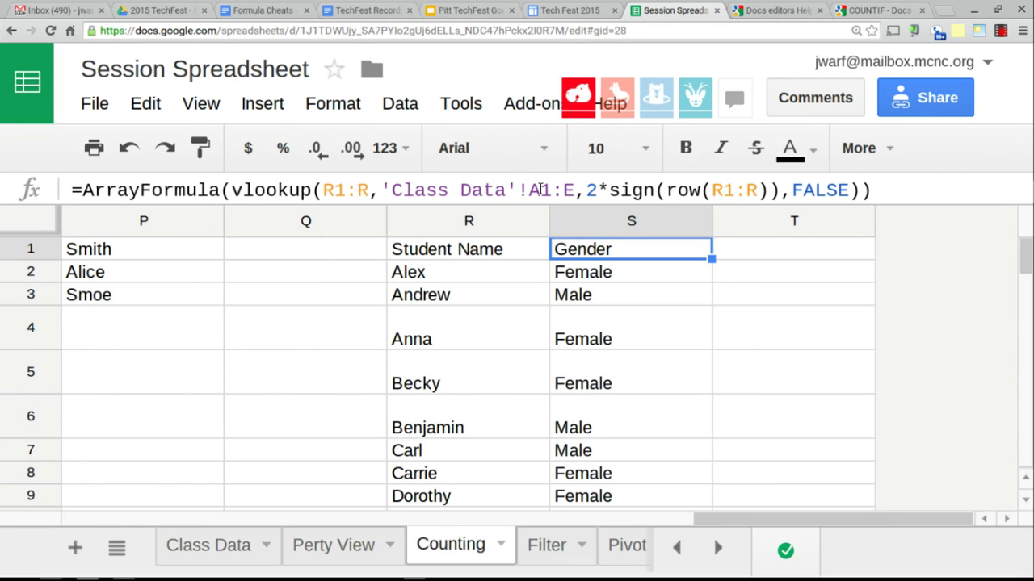
# - Change the S1 lookup's column index from 2 to 3 to return class level
pyautogui.click(596, 190)
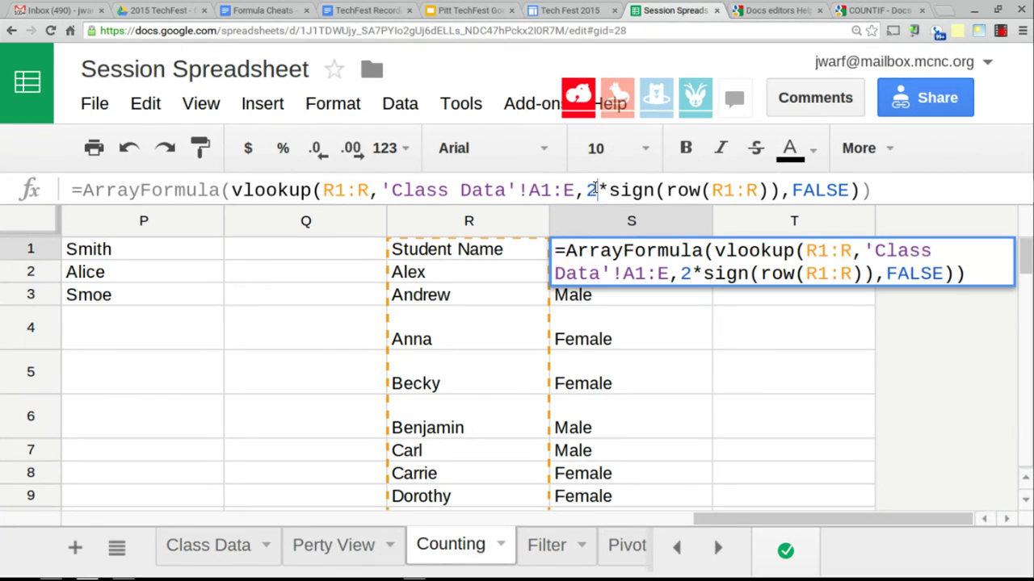
pyautogui.press('BackSpace')
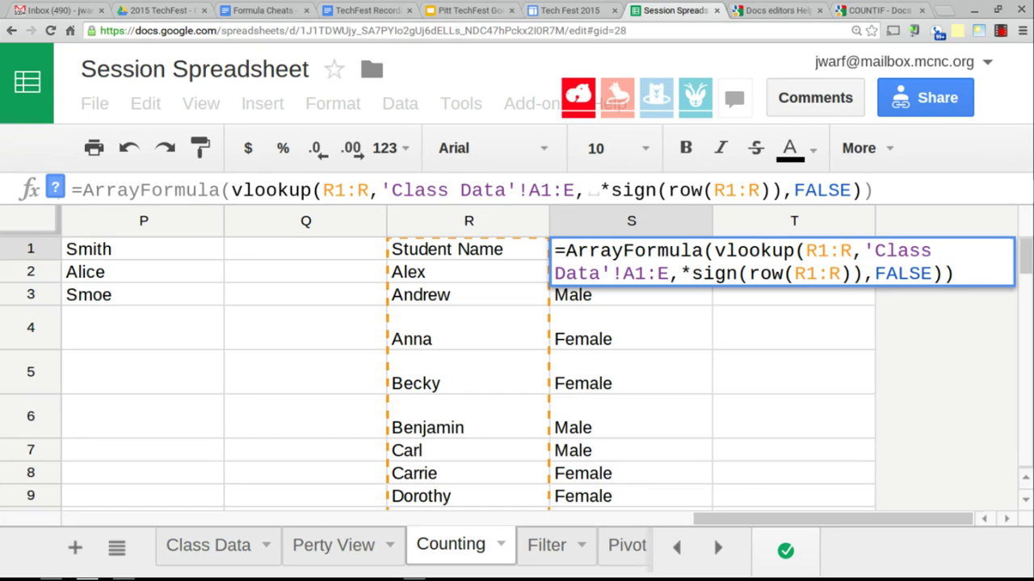
pyautogui.write('3')
pyautogui.press('Return')
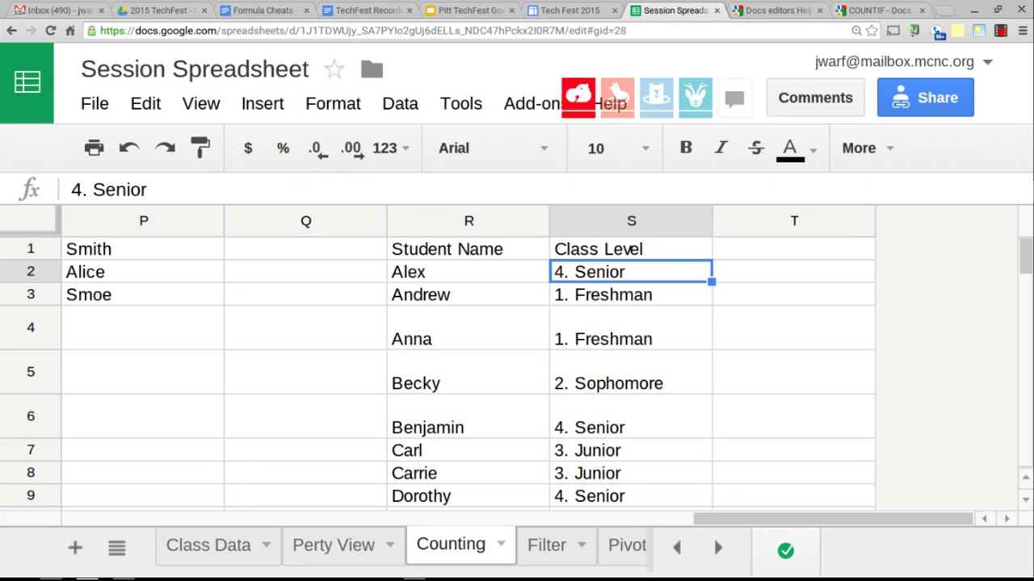
# - Turn the S1 column index into {3,2,4} to return class level, gender and home state
pyautogui.click(631, 249)
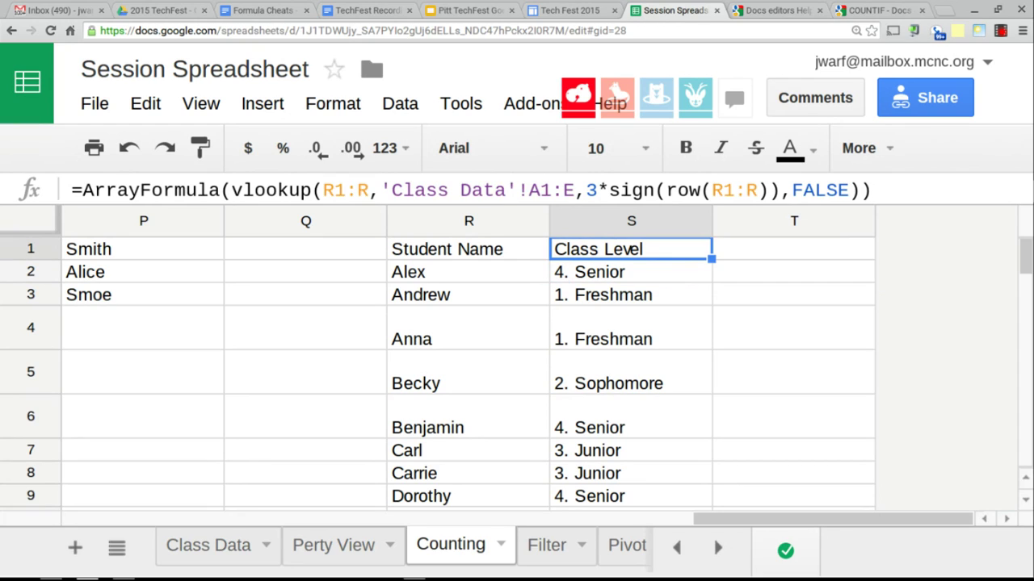
pyautogui.click(583, 192)
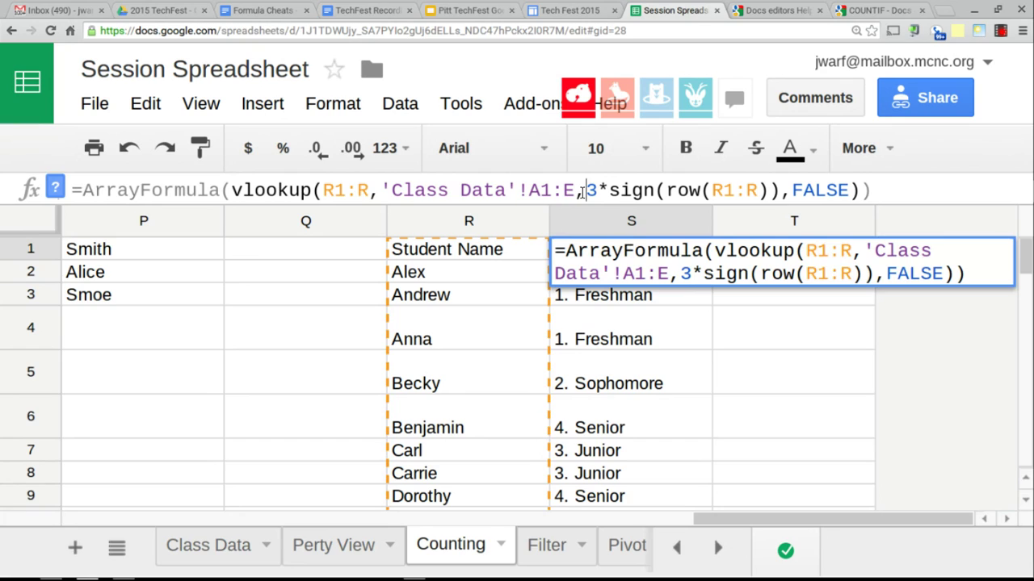
pyautogui.write('{')
pyautogui.press('BackSpace')
pyautogui.write('{')
pyautogui.press('Right')
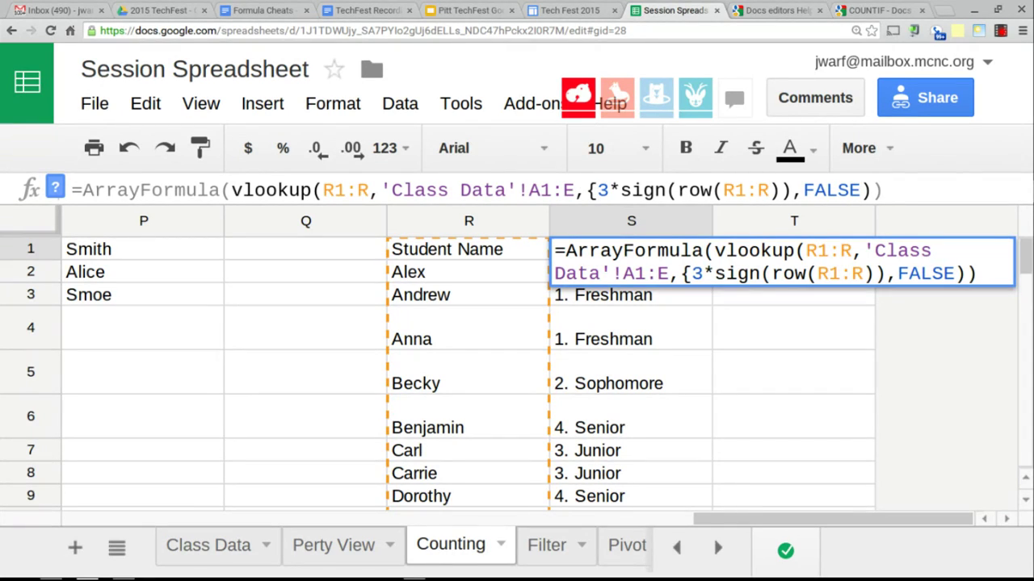
pyautogui.write(',2')
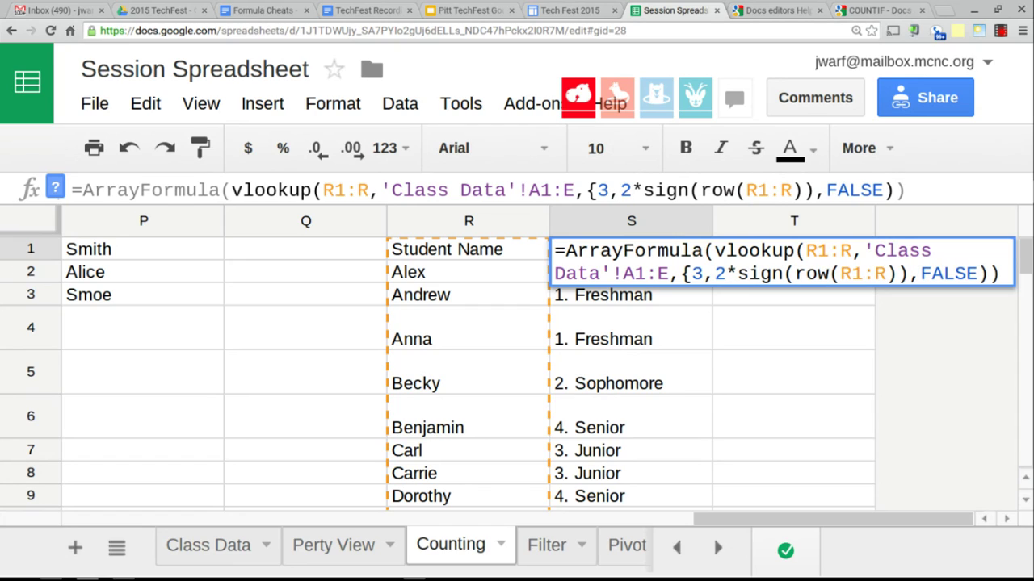
pyautogui.write(',4')
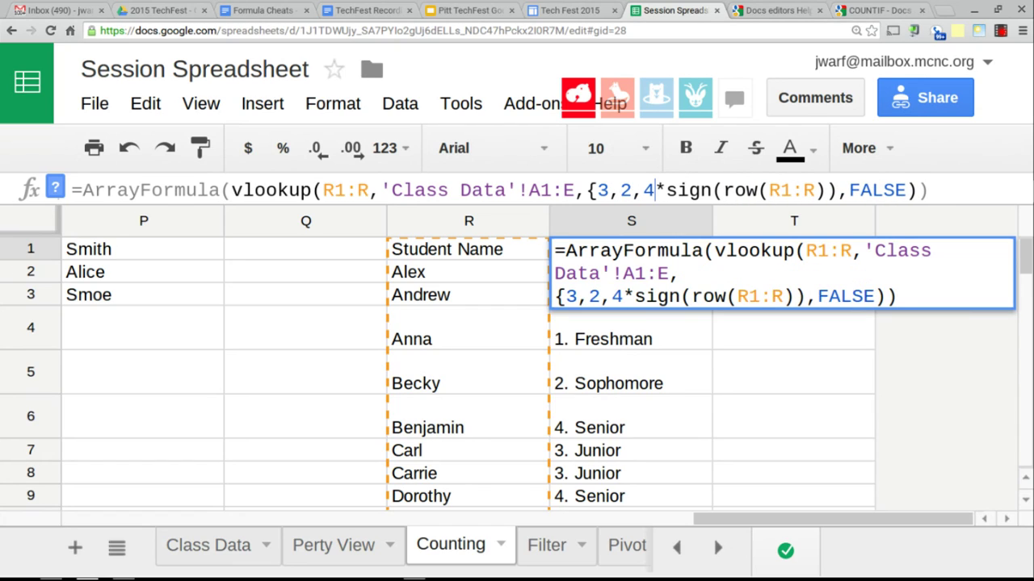
pyautogui.write('}')
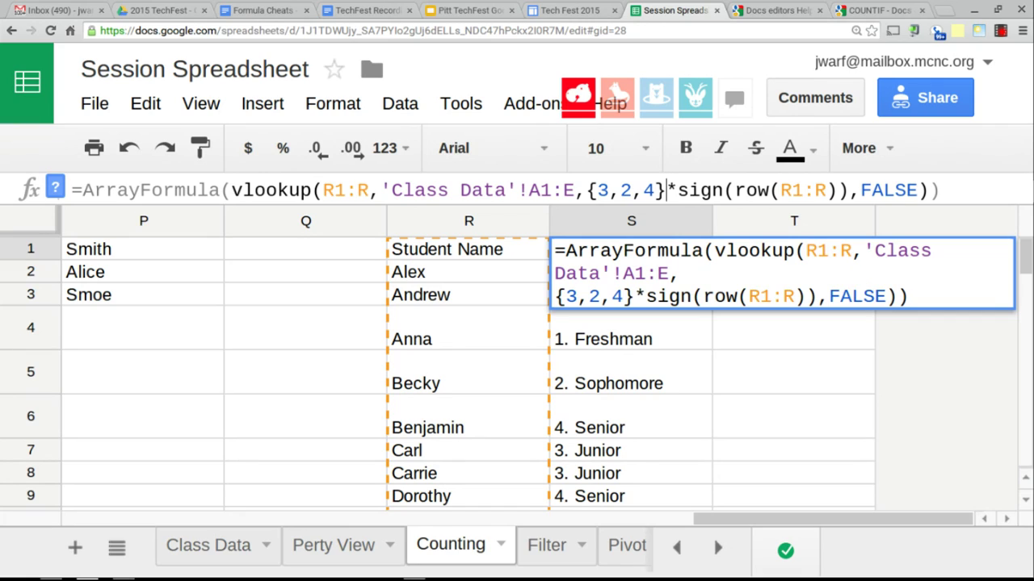
pyautogui.press('Return')
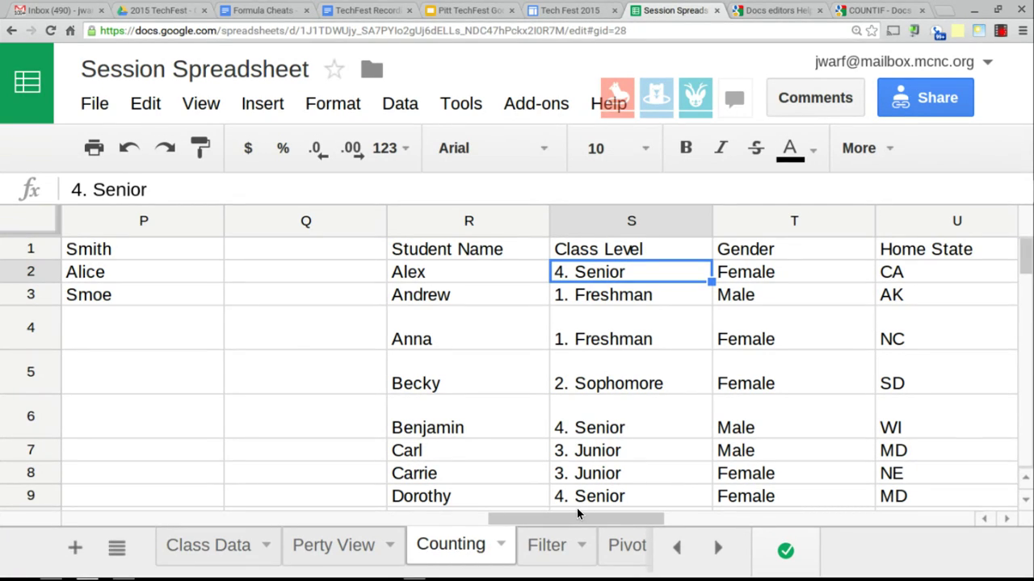
# - Go to the Filter sheet and step through the filtered Sophomore rows back to the name heading
pyautogui.click(547, 547)
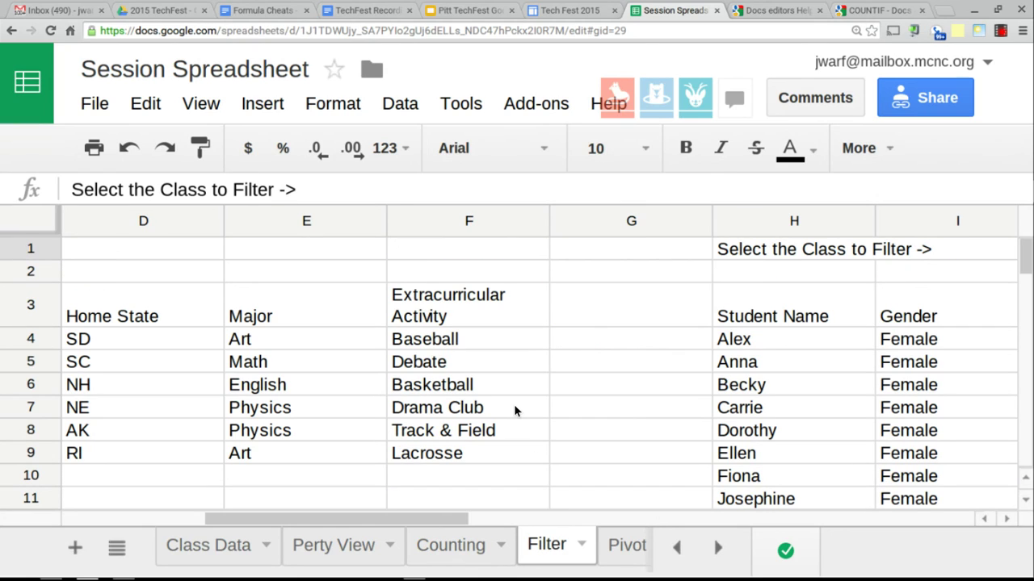
pyautogui.click(120, 320)
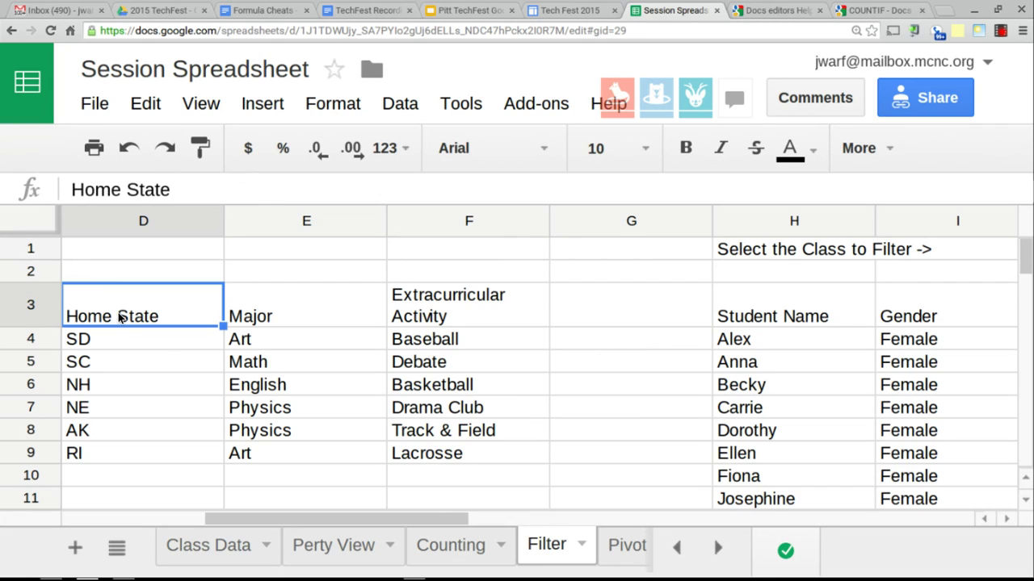
pyautogui.press('Right')
pyautogui.press('Down')
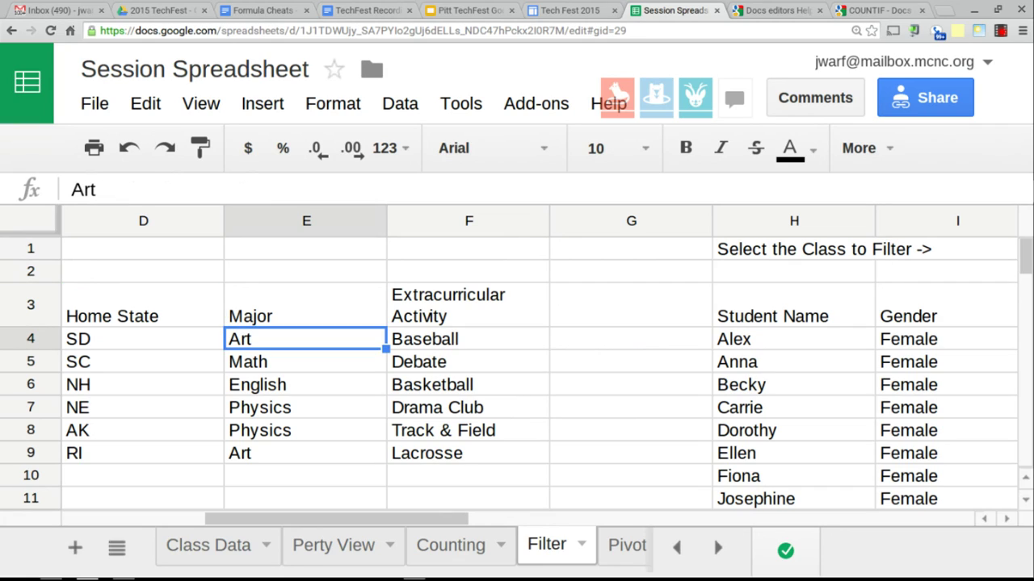
pyautogui.press('Right')
pyautogui.press('Up')
pyautogui.press('Down')
pyautogui.press('Down')
pyautogui.press('Down')
pyautogui.press('Down')
pyautogui.press('Down')
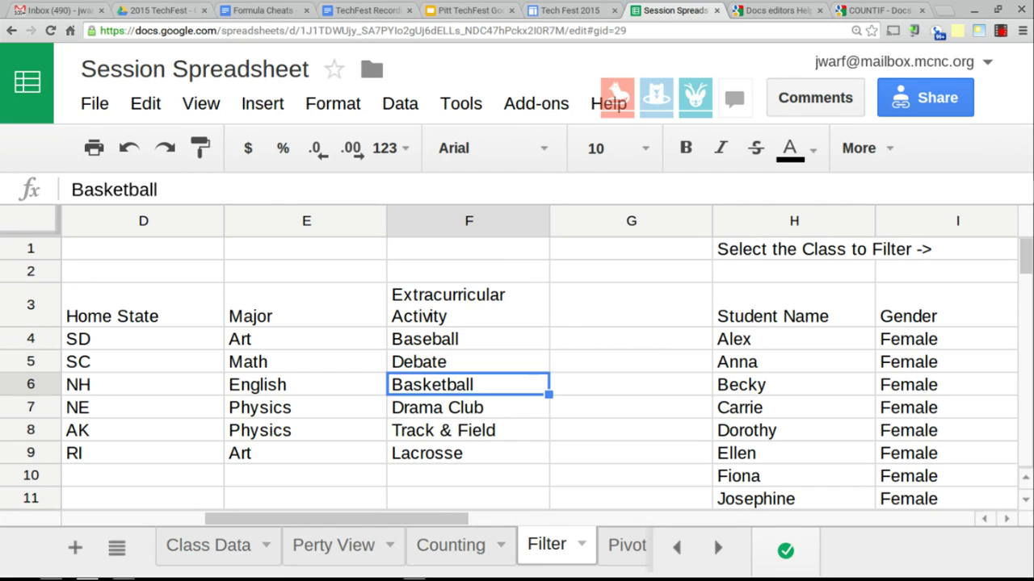
pyautogui.press('Down')
pyautogui.press('Left')
pyautogui.press('Left')
pyautogui.press('Left')
pyautogui.press('Left')
pyautogui.press('Left')
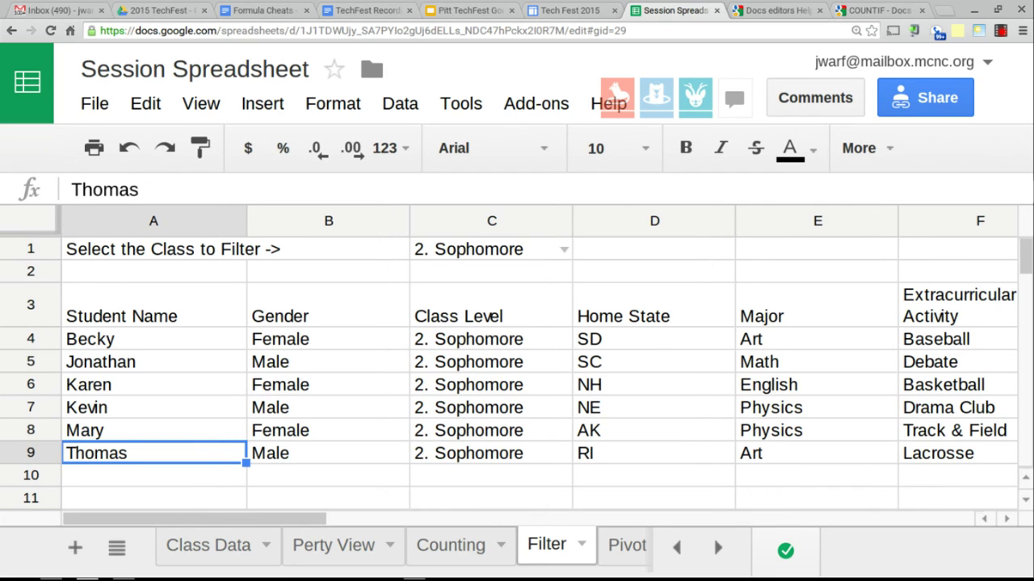
pyautogui.press('Up')
pyautogui.press('Up')
pyautogui.press('Up')
pyautogui.press('Up')
pyautogui.press('Up')
pyautogui.press('Up')
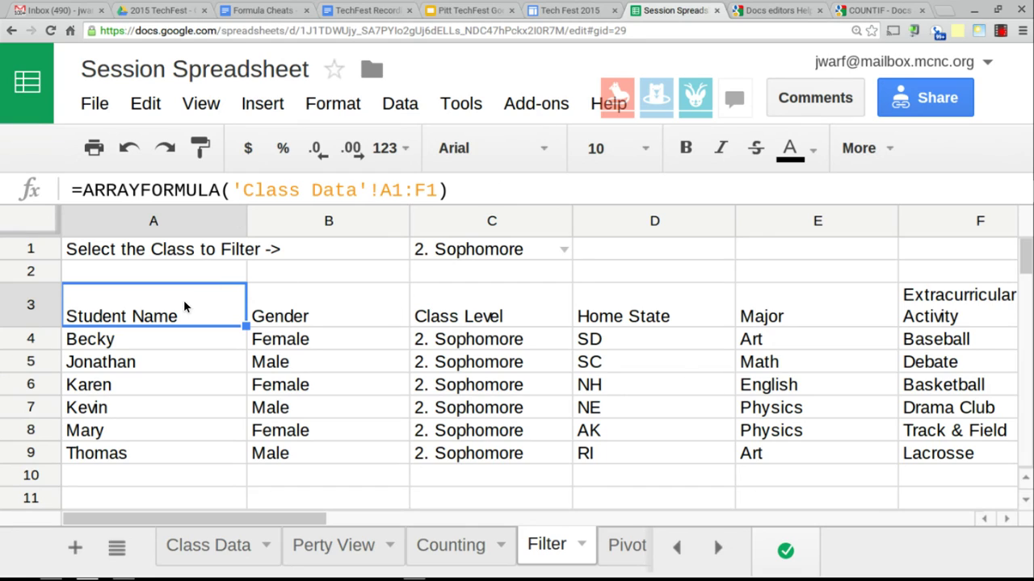
# - Switch the C1 class choice to 1. Freshman, then to 4. Senior
pyautogui.click(30, 305)
pyautogui.hscroll(2, 944, 314)
pyautogui.hscroll(3, 945, 314)
pyautogui.hscroll(-5, 945, 313)
pyautogui.scroll(-2, 944, 314)
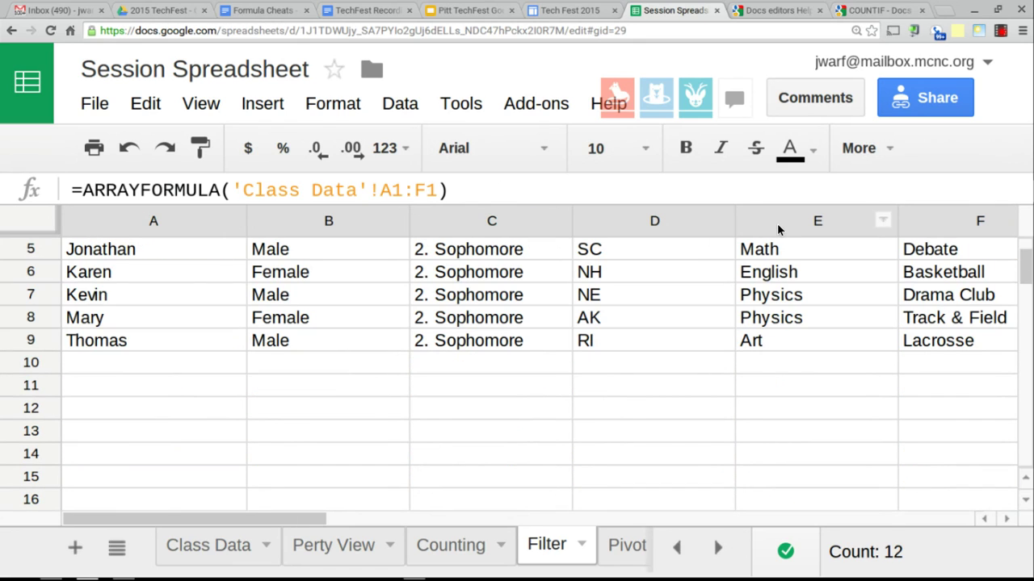
pyautogui.scroll(2, 778, 226)
pyautogui.click(930, 311)
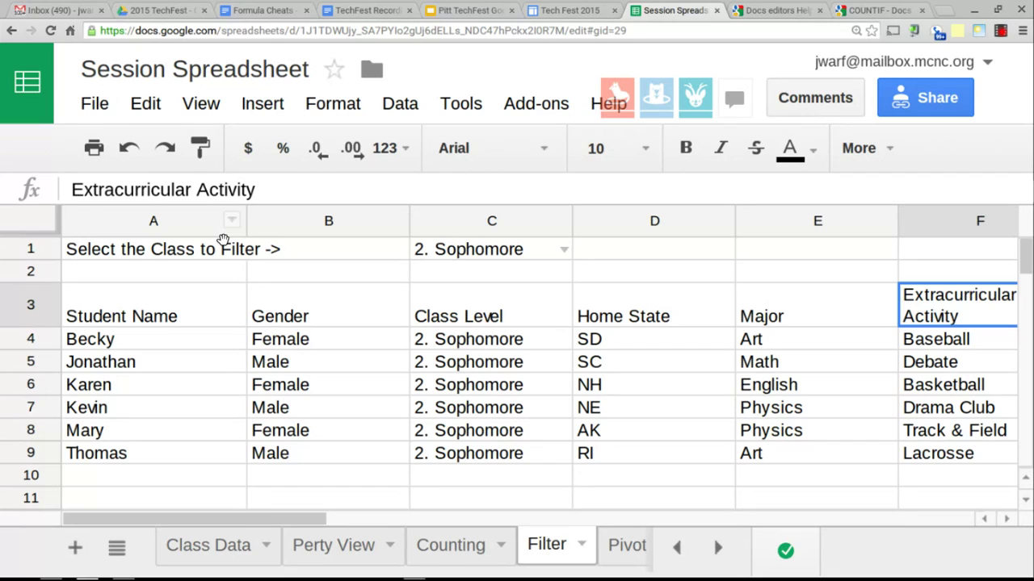
pyautogui.click(457, 253)
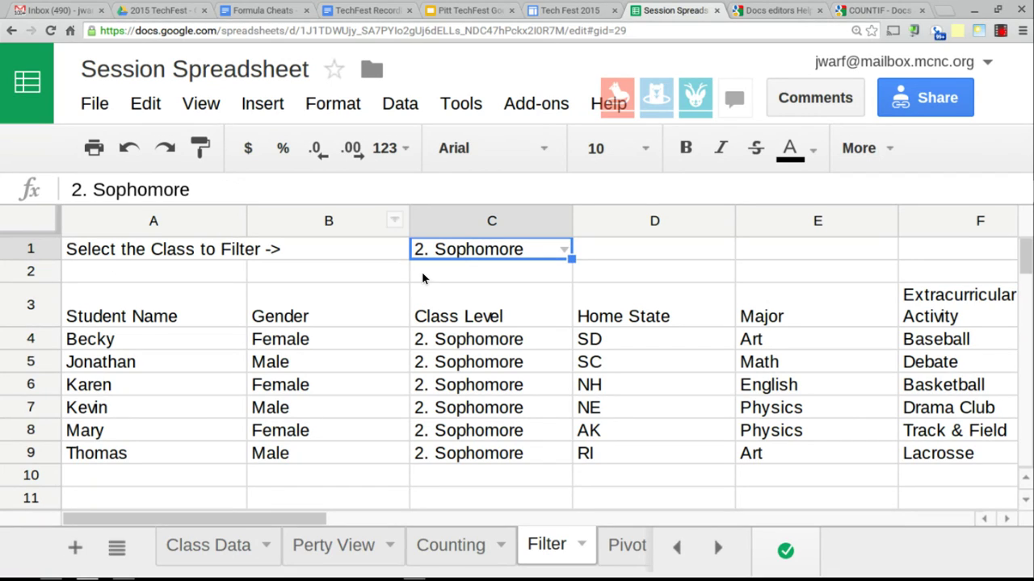
pyautogui.click(561, 248)
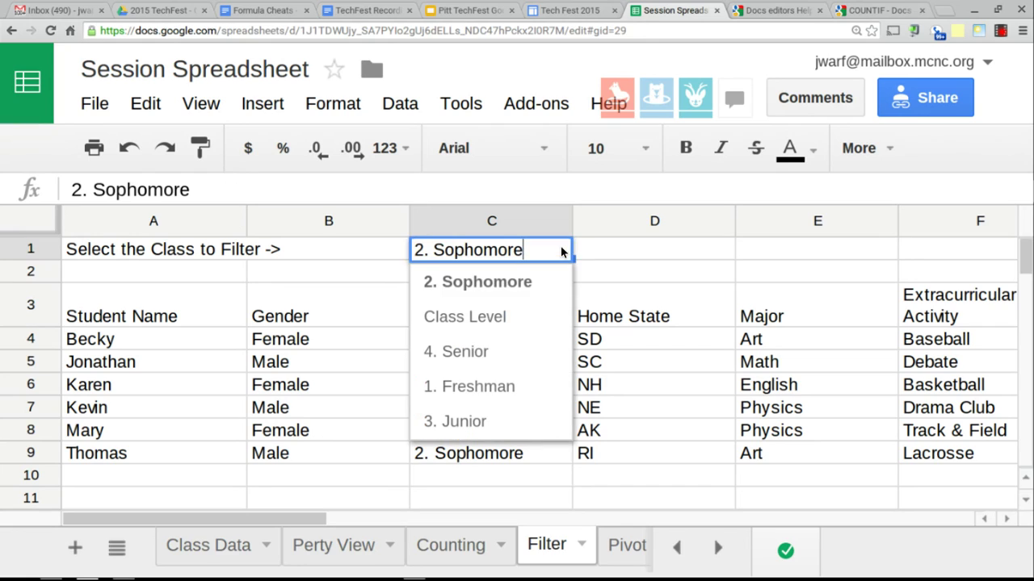
pyautogui.click(473, 387)
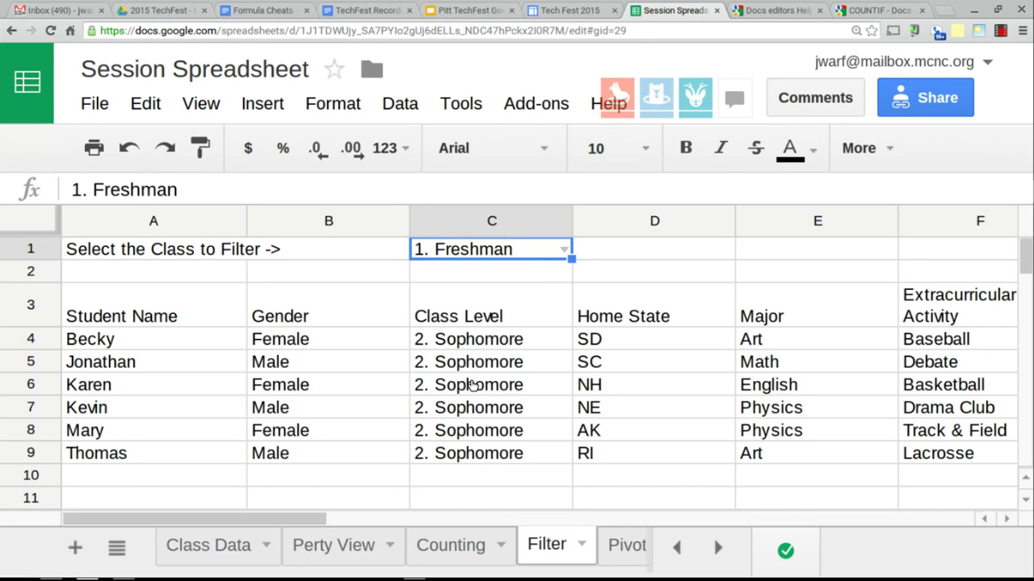
pyautogui.click(562, 252)
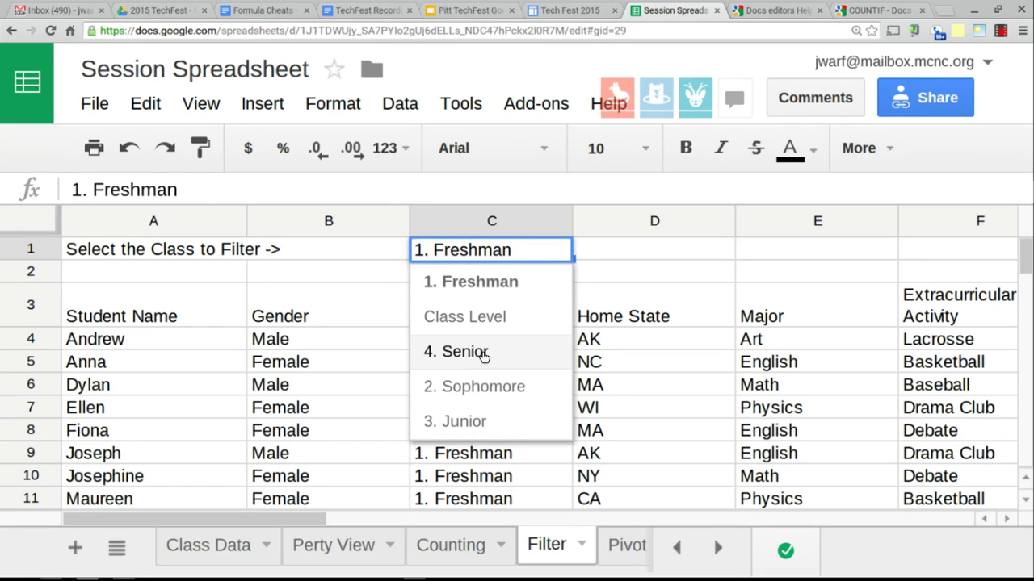
pyautogui.click(485, 358)
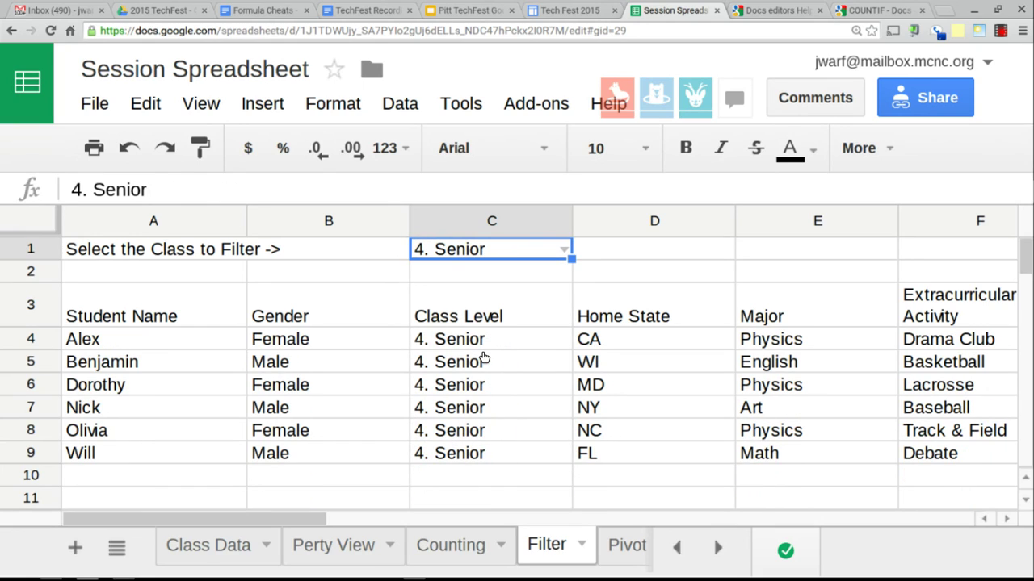
# - Bring up the data validation rule for cell C1
pyautogui.click(313, 119)
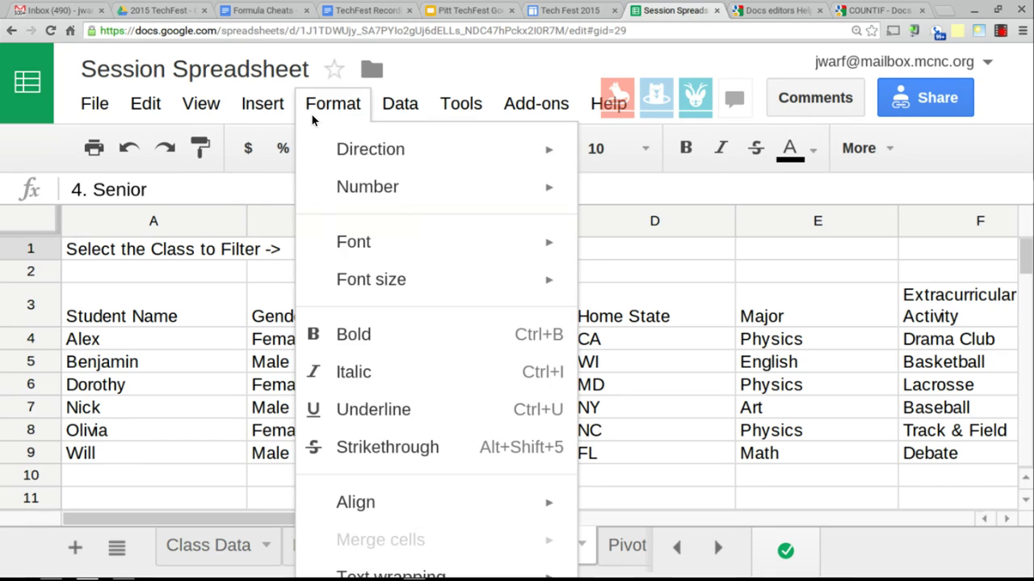
pyautogui.moveTo(248, 114)
pyautogui.moveTo(421, 109)
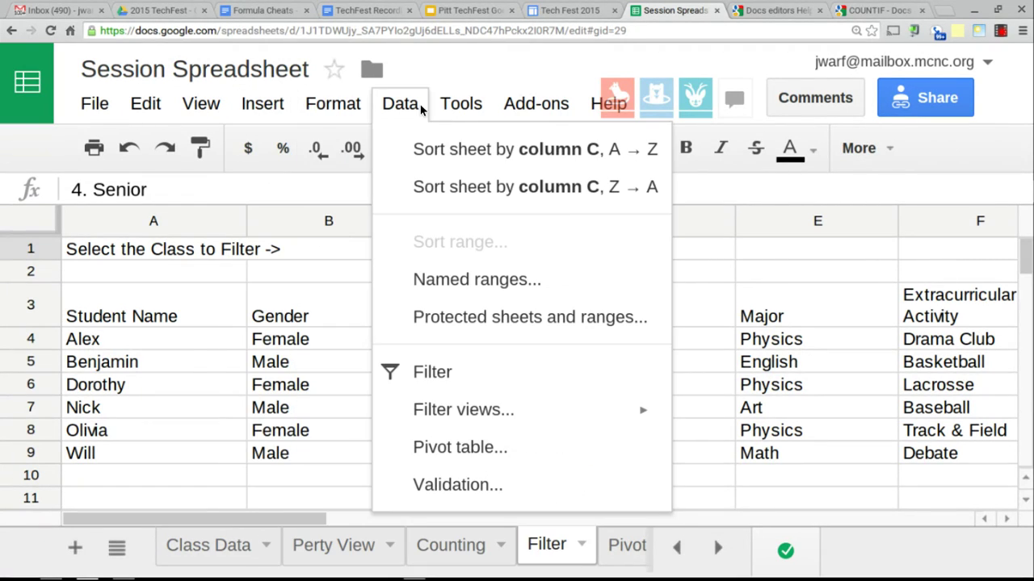
pyautogui.click(410, 485)
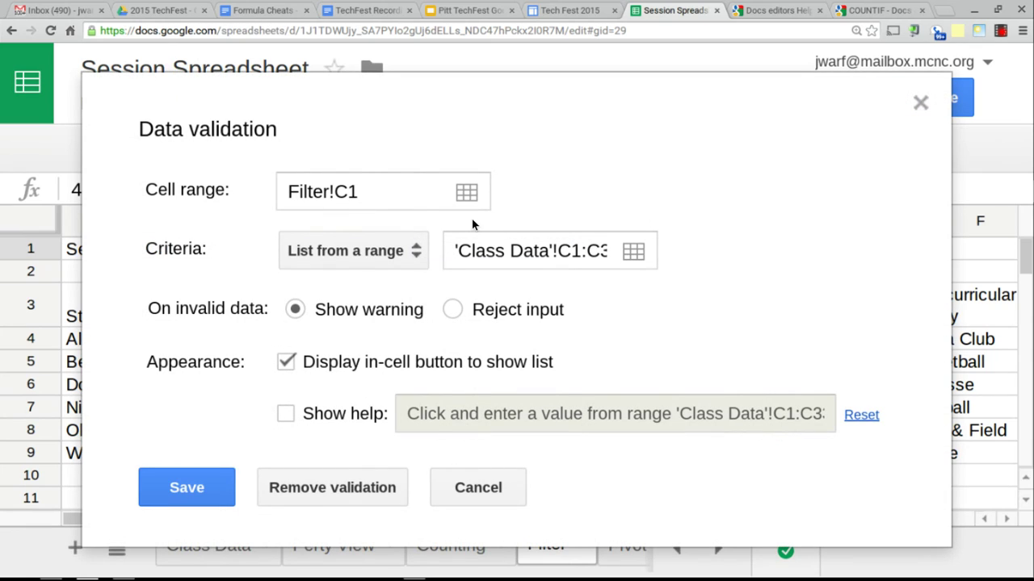
# - Check the list source range 'Class Data'!C1:C33, cancel both dialogs, and return to the Filter sheet
pyautogui.click(618, 257)
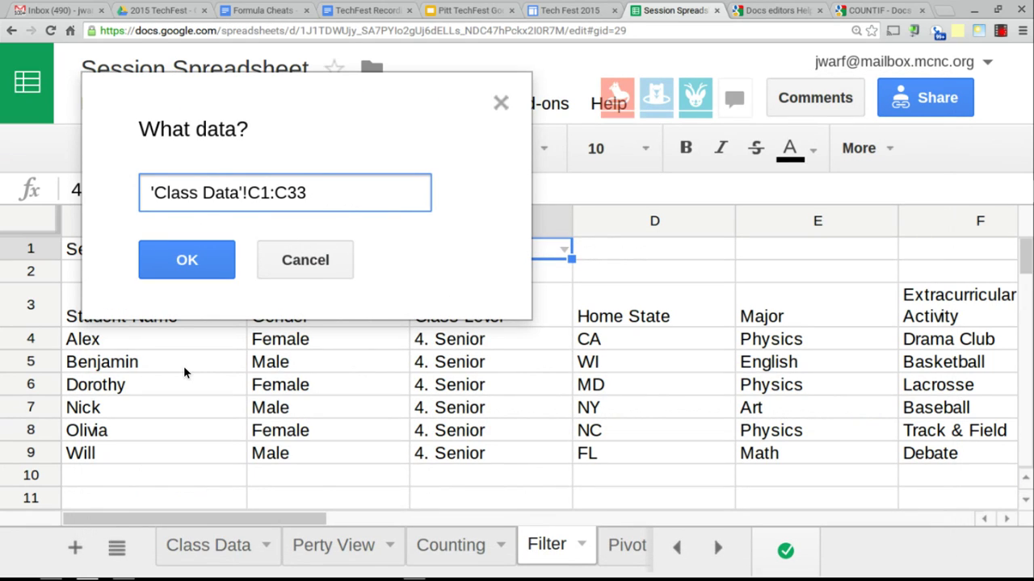
pyautogui.click(186, 541)
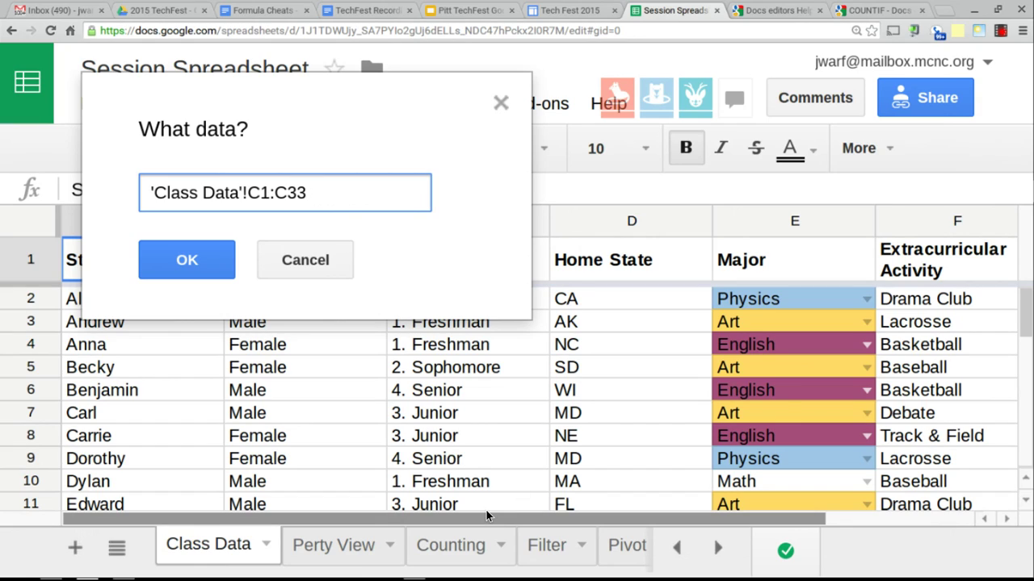
pyautogui.click(293, 259)
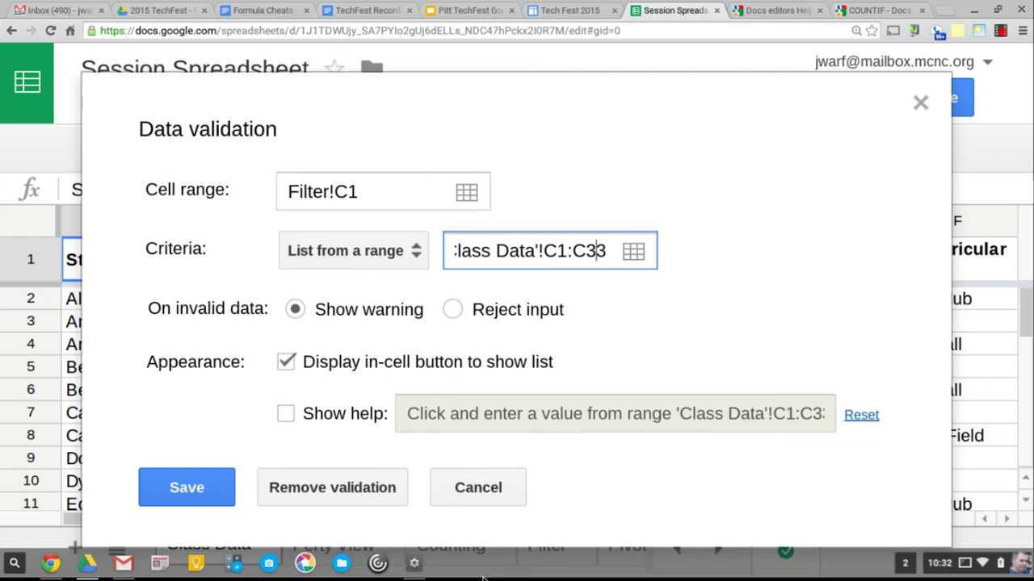
pyautogui.click(486, 476)
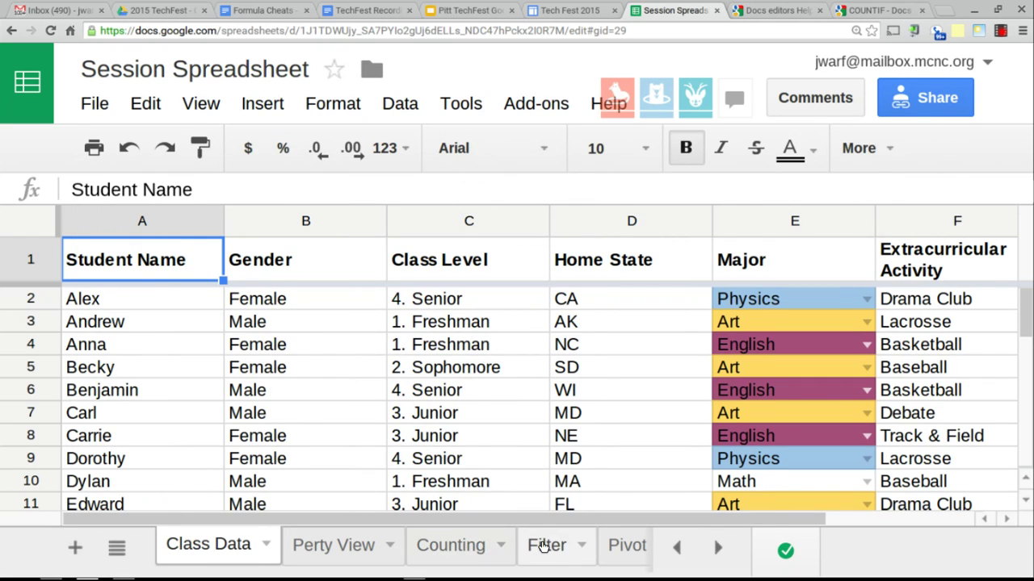
pyautogui.click(546, 545)
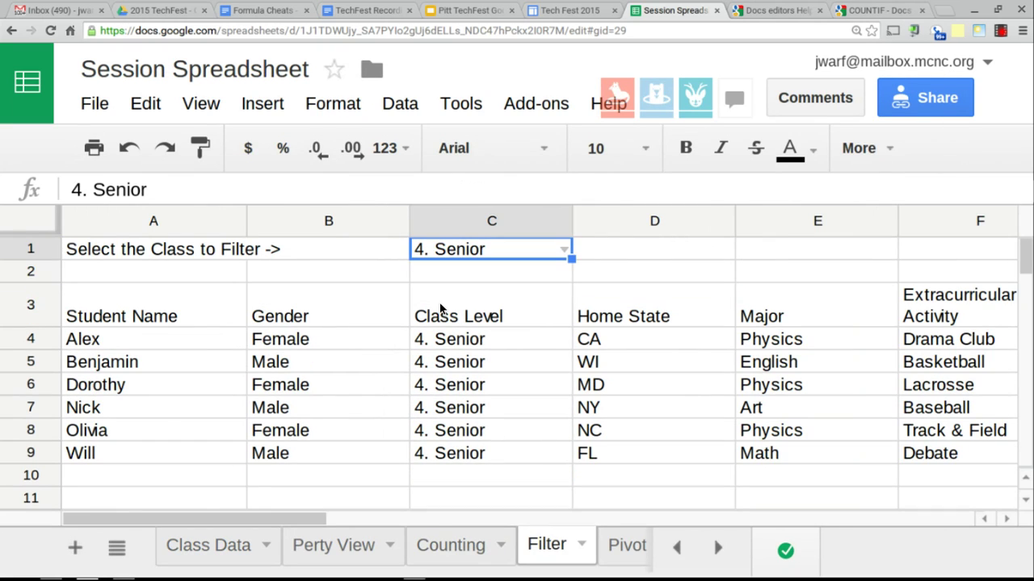
pyautogui.click(131, 334)
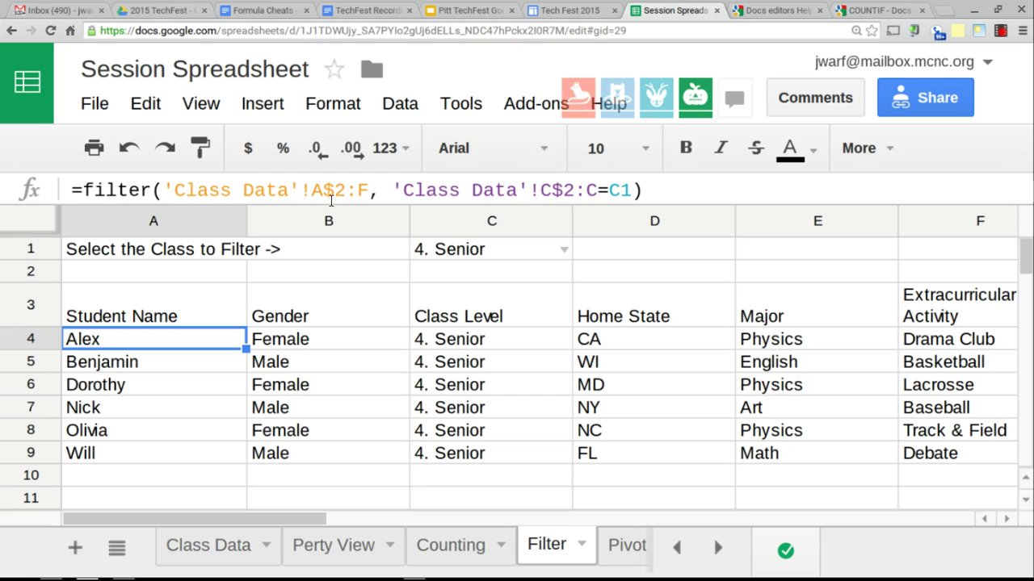
pyautogui.doubleClick(618, 190)
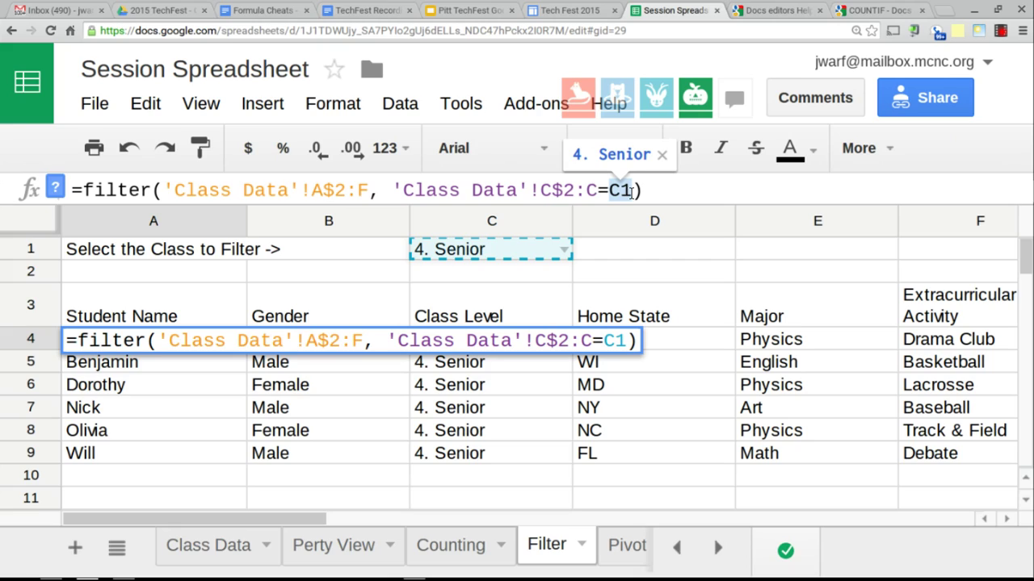
pyautogui.write('"4>')
pyautogui.press('BackSpace')
pyautogui.write('. Senior')
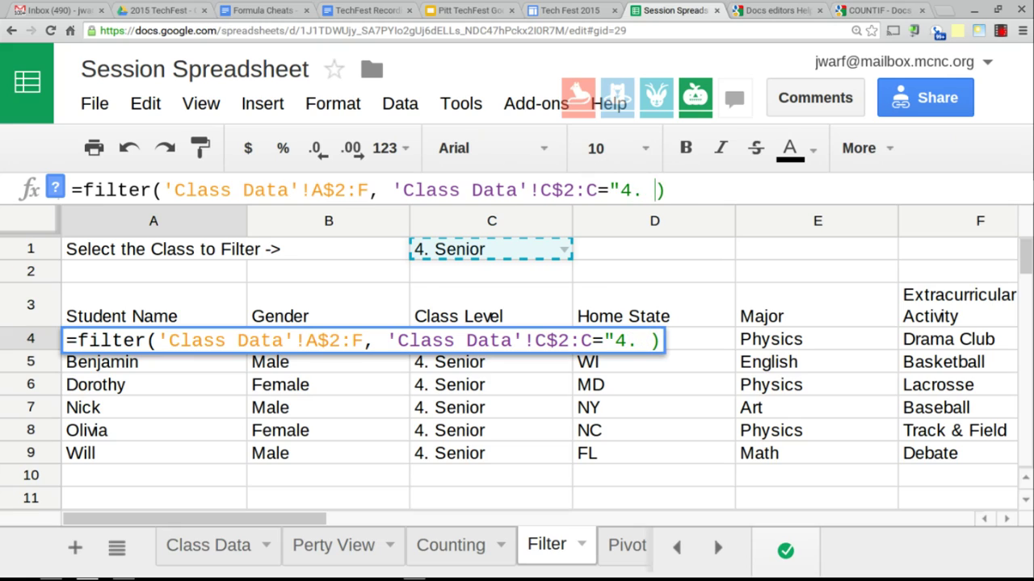
pyautogui.write('"')
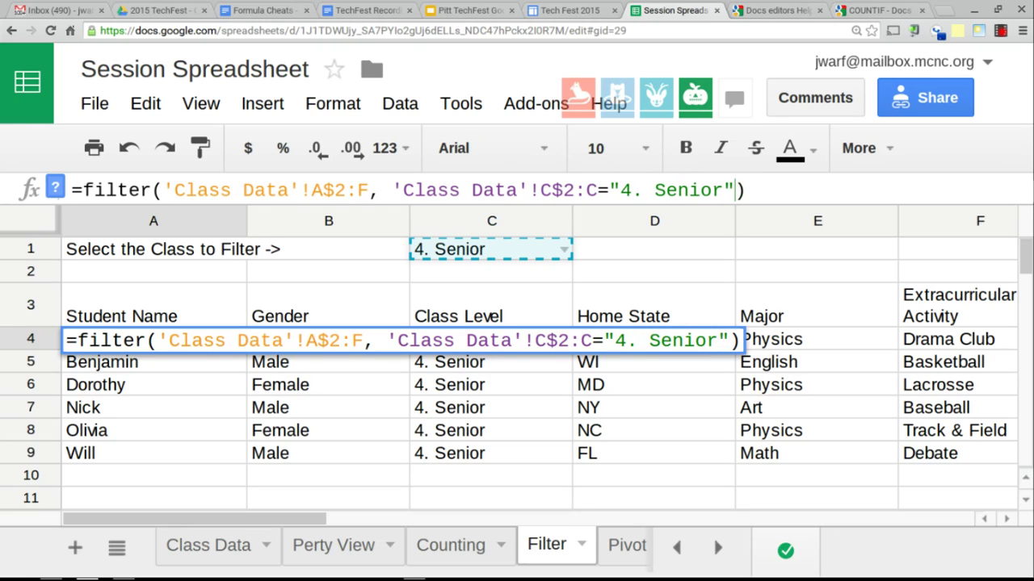
pyautogui.press('Return')
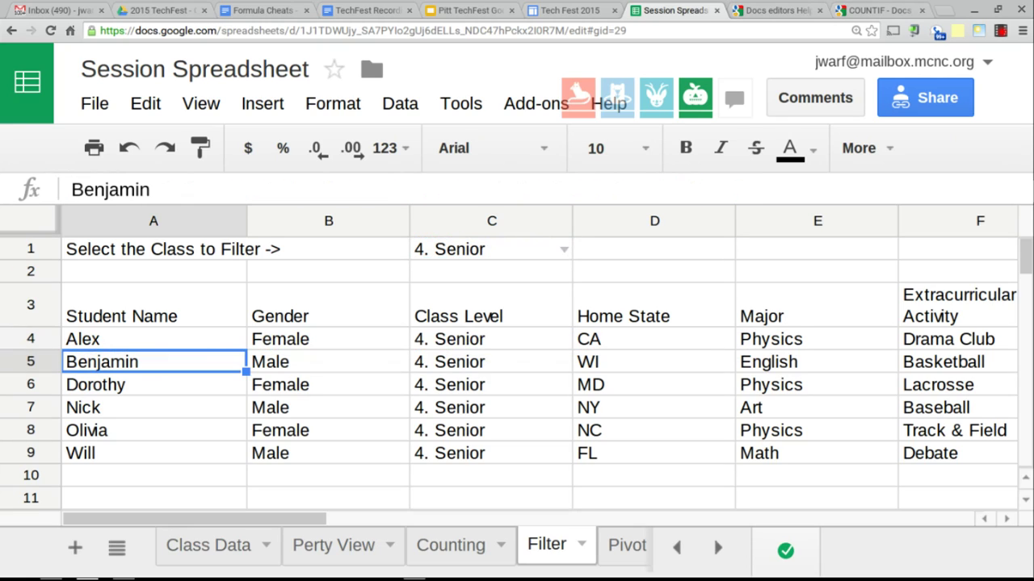
pyautogui.click(130, 334)
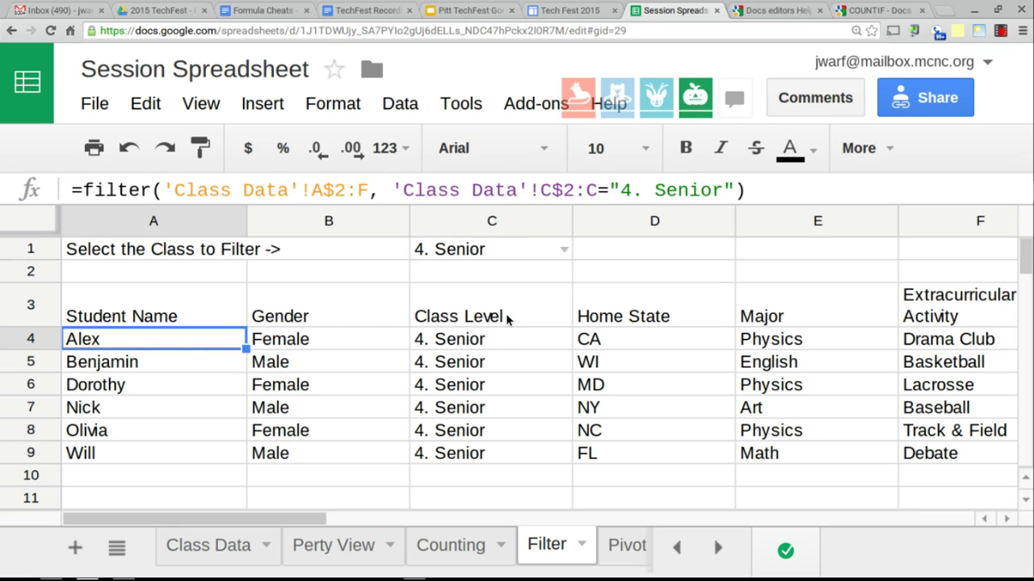
pyautogui.click(632, 194)
pyautogui.press('BackSpace')
pyautogui.write('1')
pyautogui.moveTo(654, 190); pyautogui.dragTo(724, 190)
pyautogui.write('Freshman')
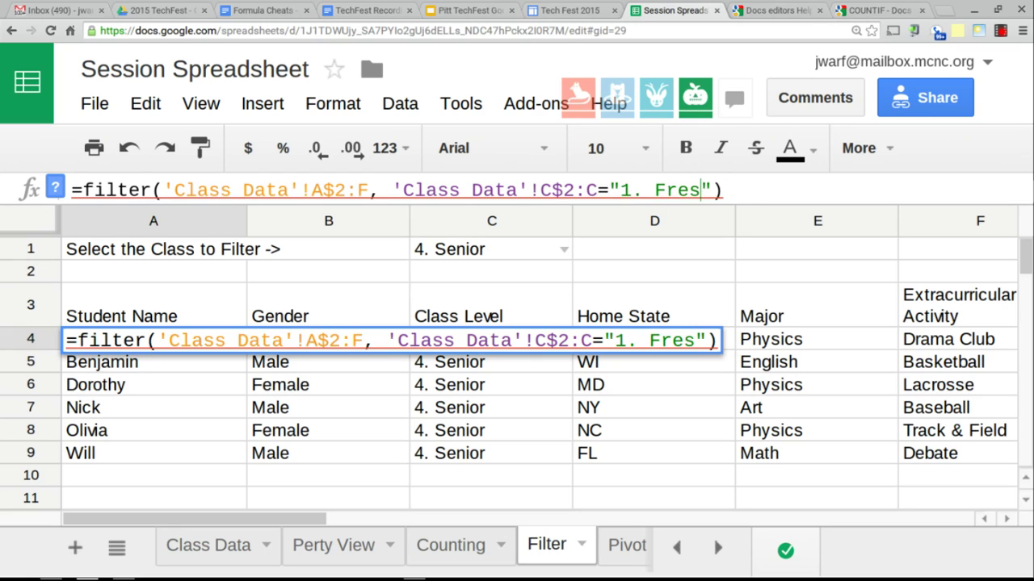
pyautogui.press('Return')
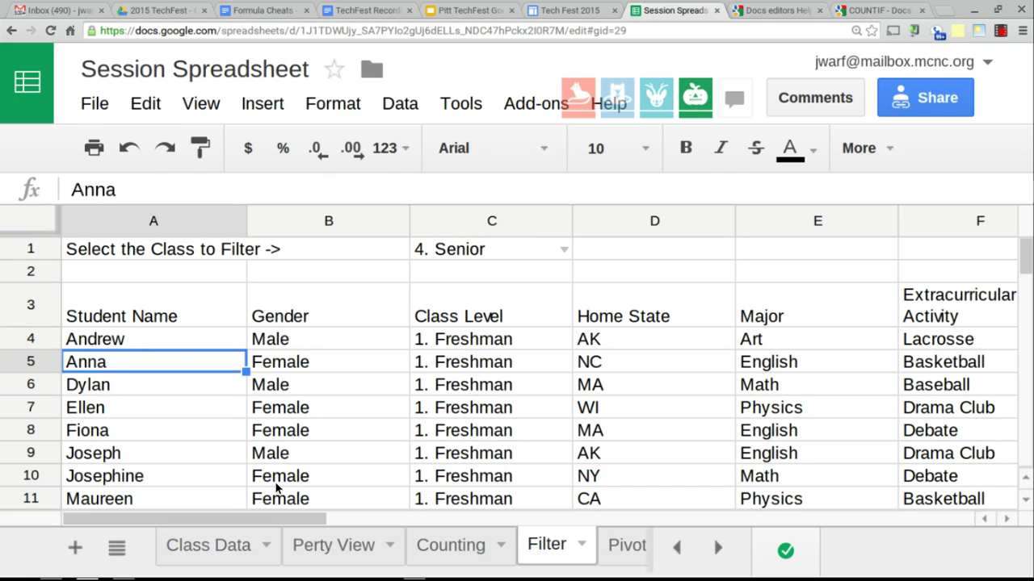
pyautogui.click(129, 338)
pyautogui.click(662, 191)
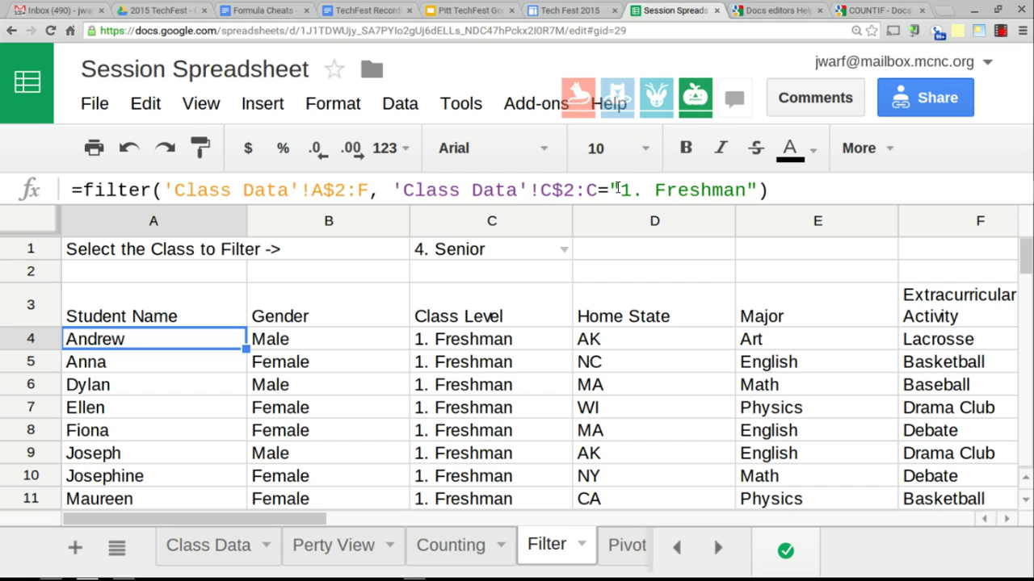
pyautogui.moveTo(620, 190); pyautogui.dragTo(751, 191)
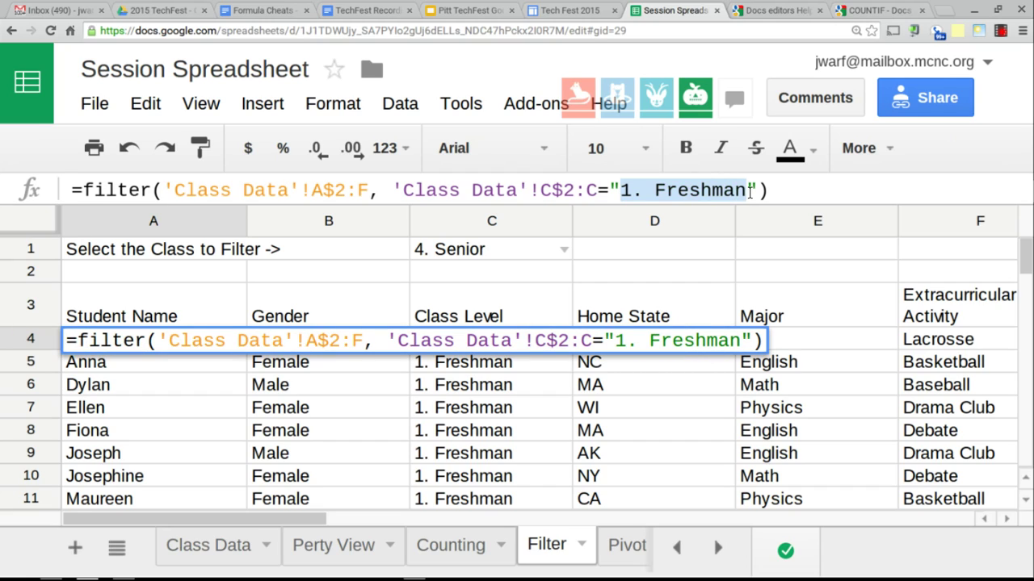
pyautogui.press('BackSpace')
pyautogui.press('BackSpace')
pyautogui.press('BackSpace')
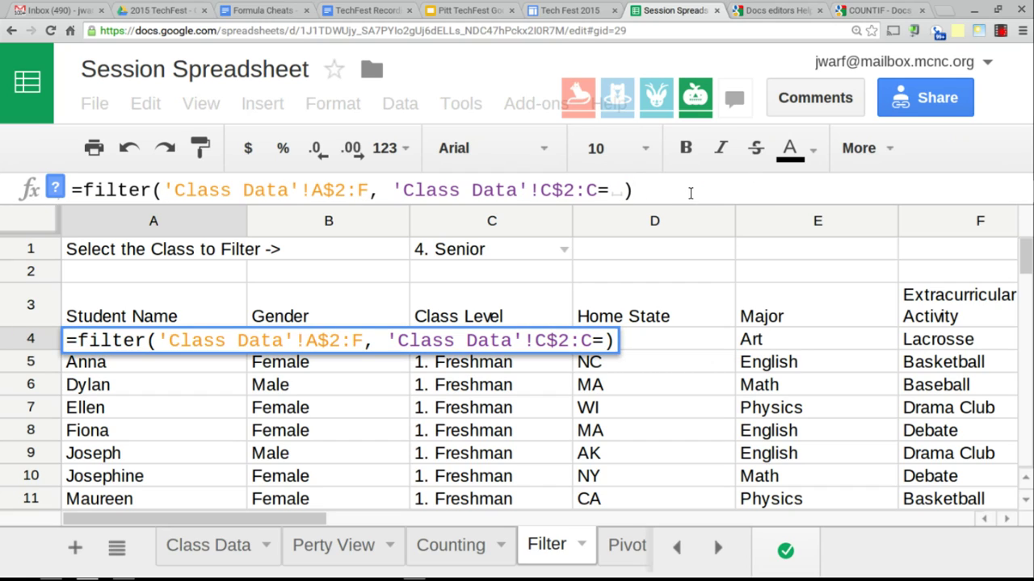
pyautogui.click(485, 242)
pyautogui.press('Return')
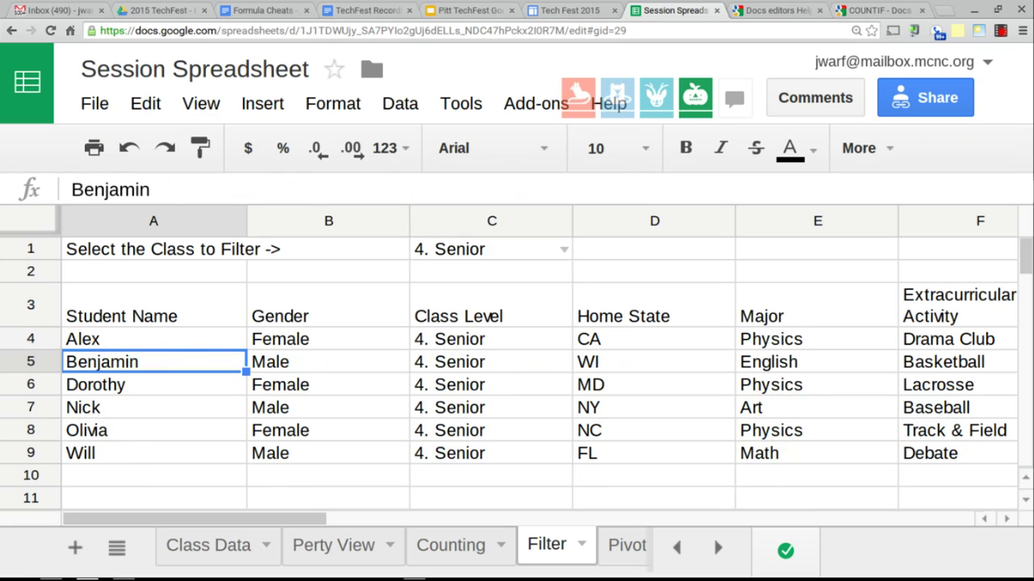
pyautogui.click(566, 247)
pyautogui.click(517, 350)
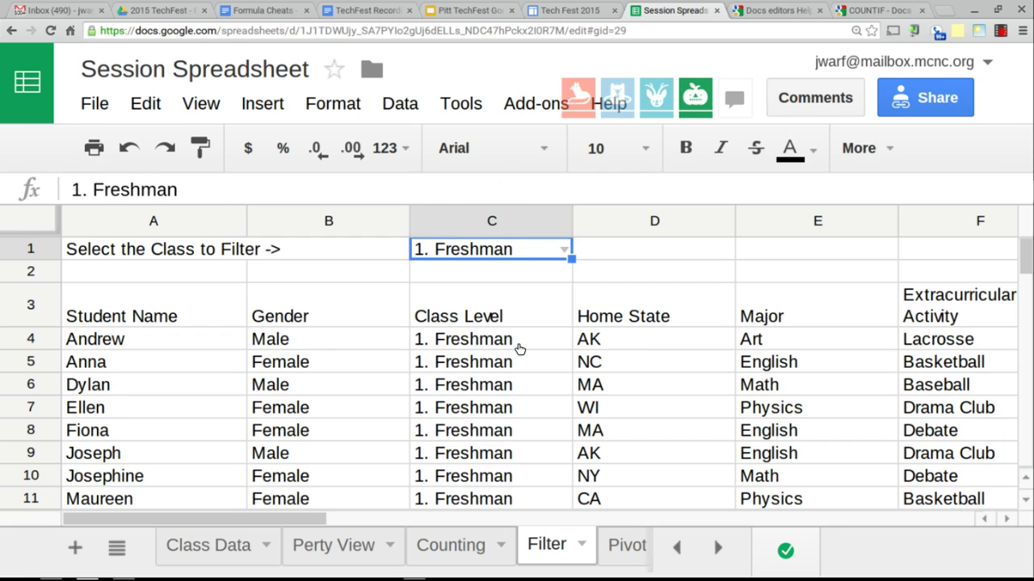
pyautogui.click(562, 250)
pyautogui.click(498, 396)
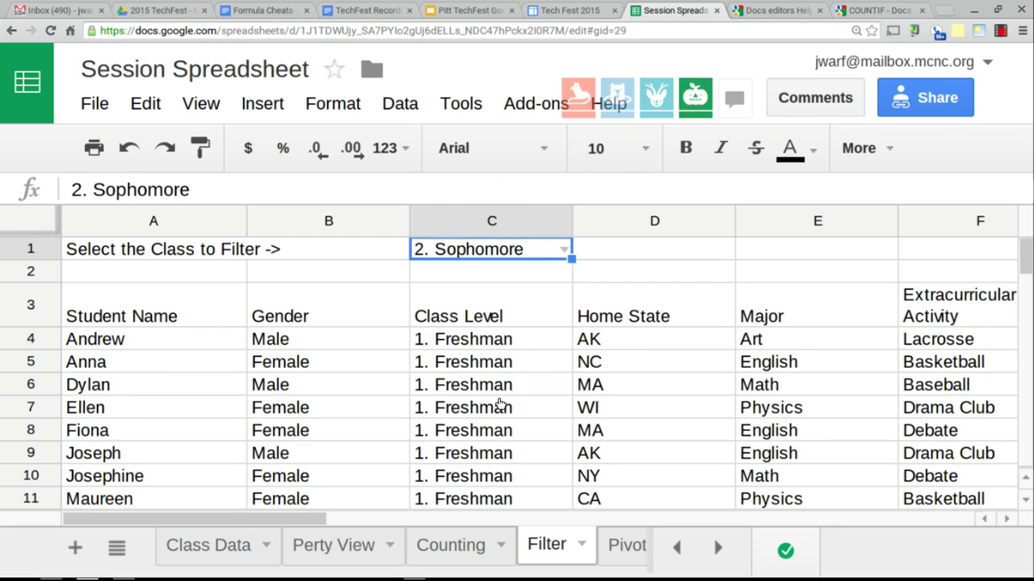
pyautogui.hscroll(10, 501, 404)
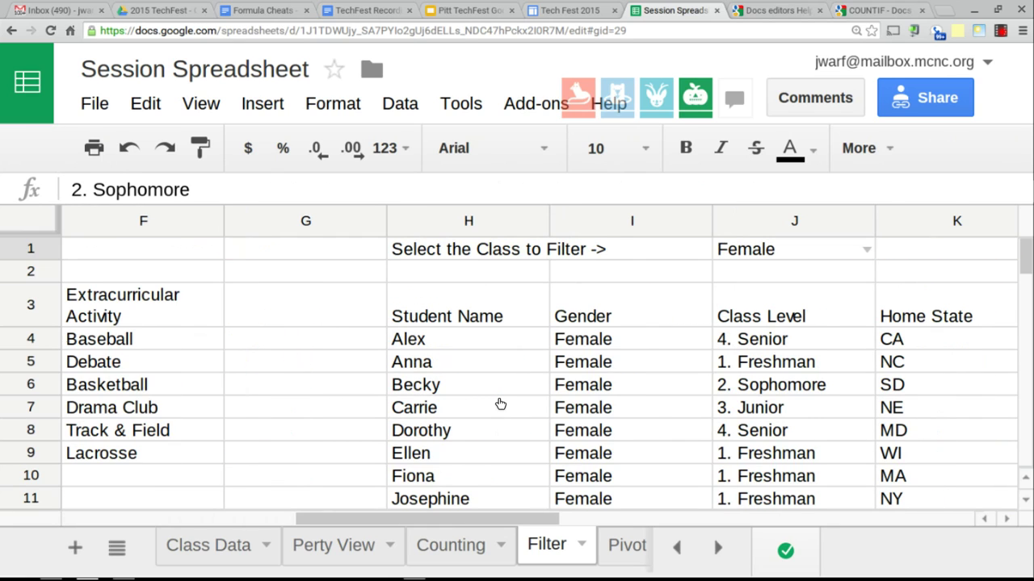
pyautogui.click(510, 307)
pyautogui.press('Down')
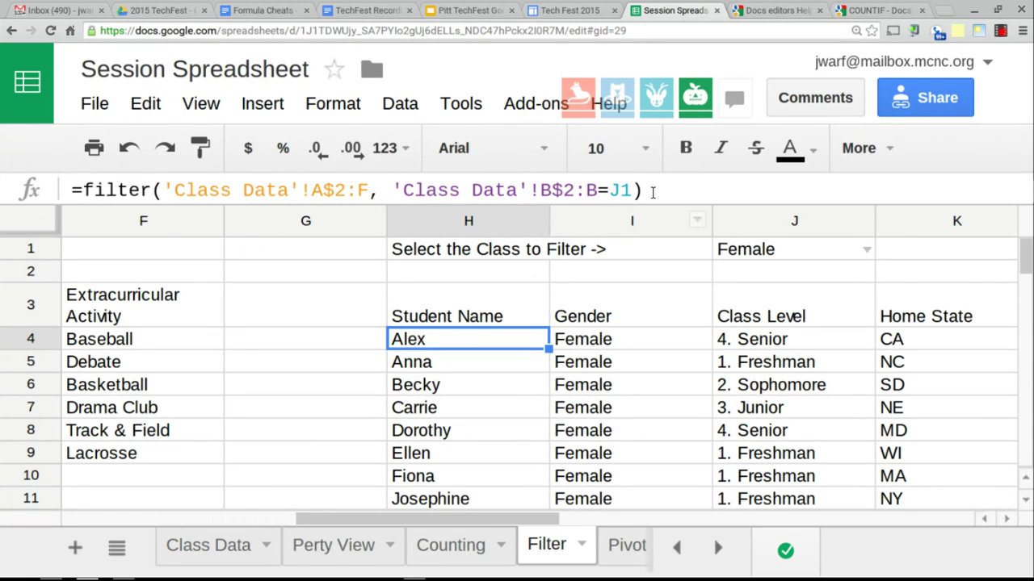
pyautogui.click(865, 251)
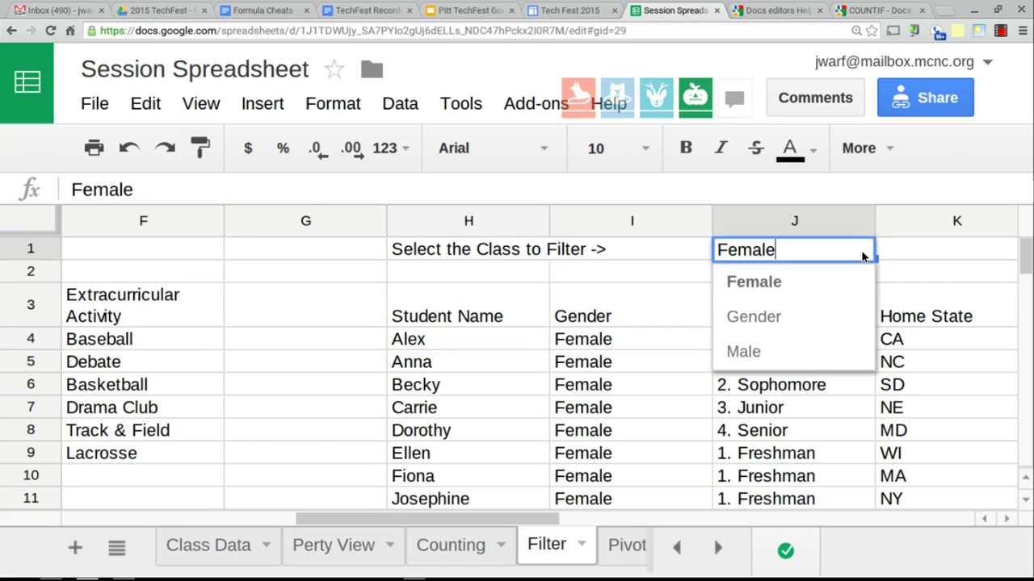
pyautogui.click(803, 352)
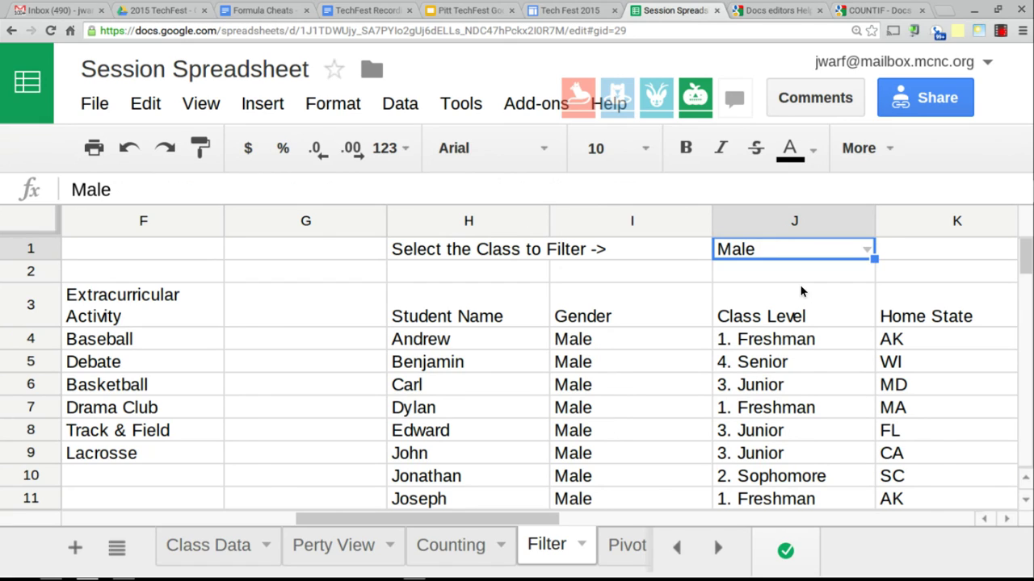
pyautogui.hscroll(5, 799, 284)
pyautogui.hscroll(-5, 799, 284)
pyautogui.hscroll(-5, 799, 284)
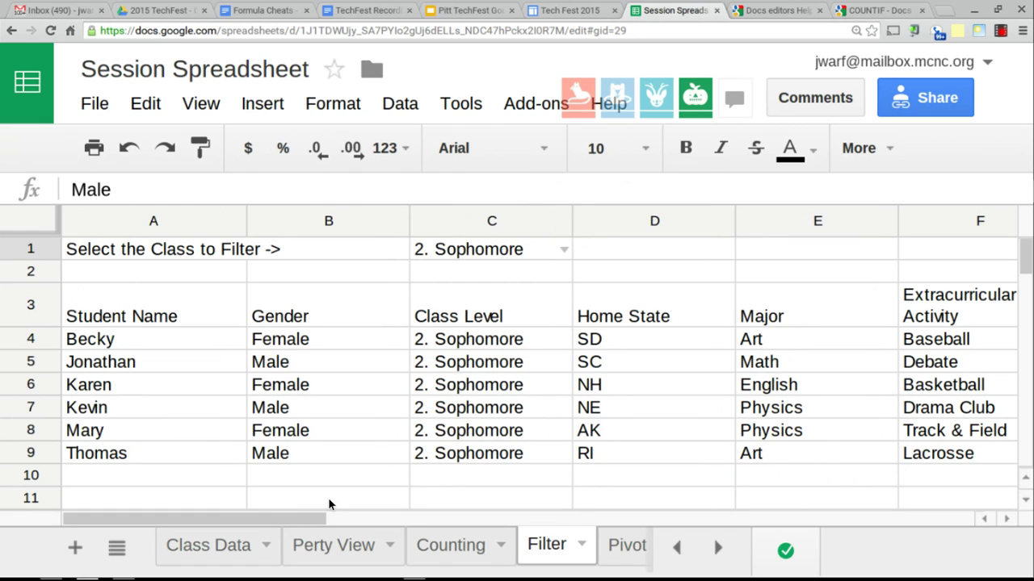
# - On Class Data, select the Build Unique ID header in column G
pyautogui.click(238, 549)
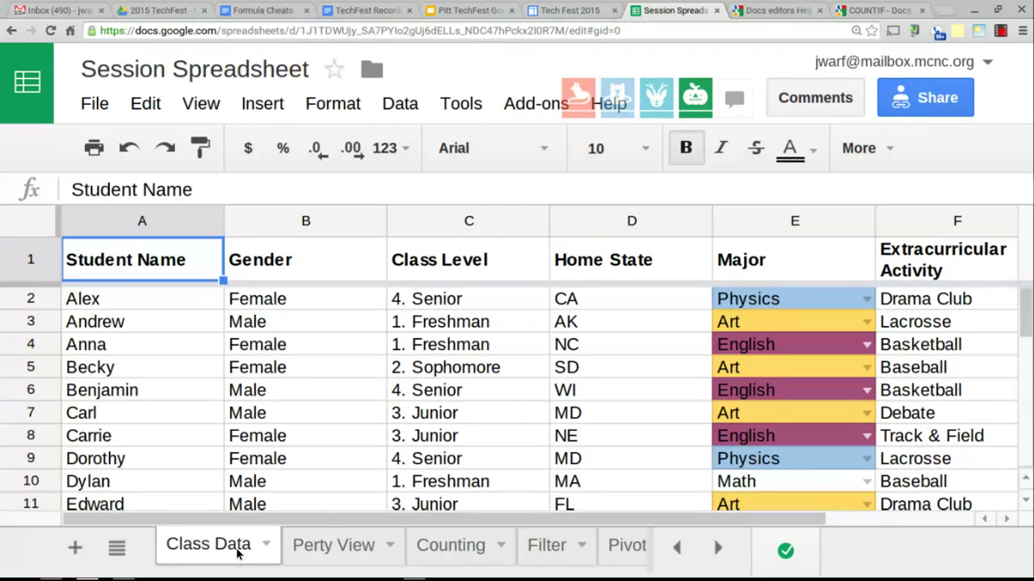
pyautogui.hscroll(2, 239, 437)
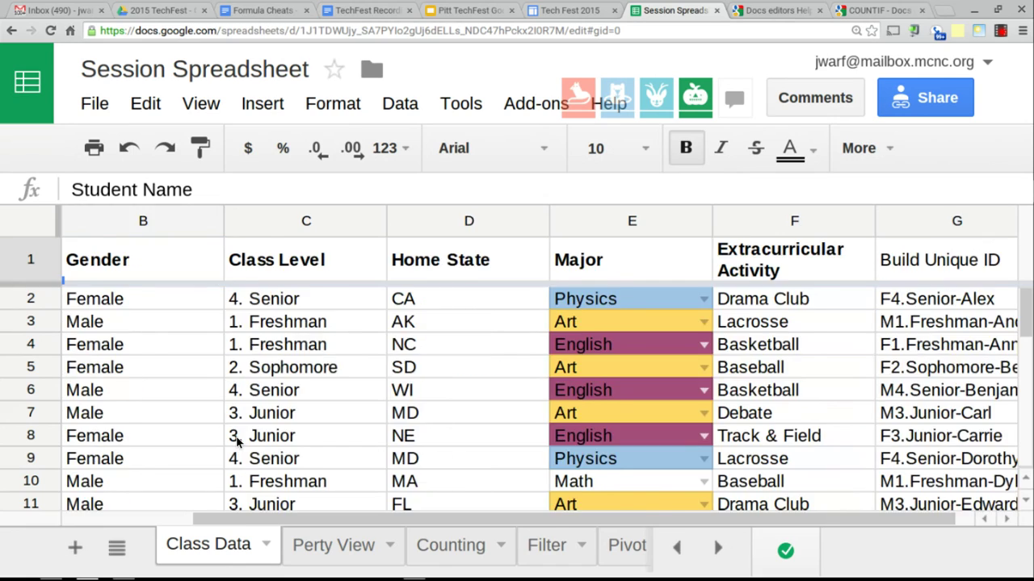
pyautogui.click(803, 273)
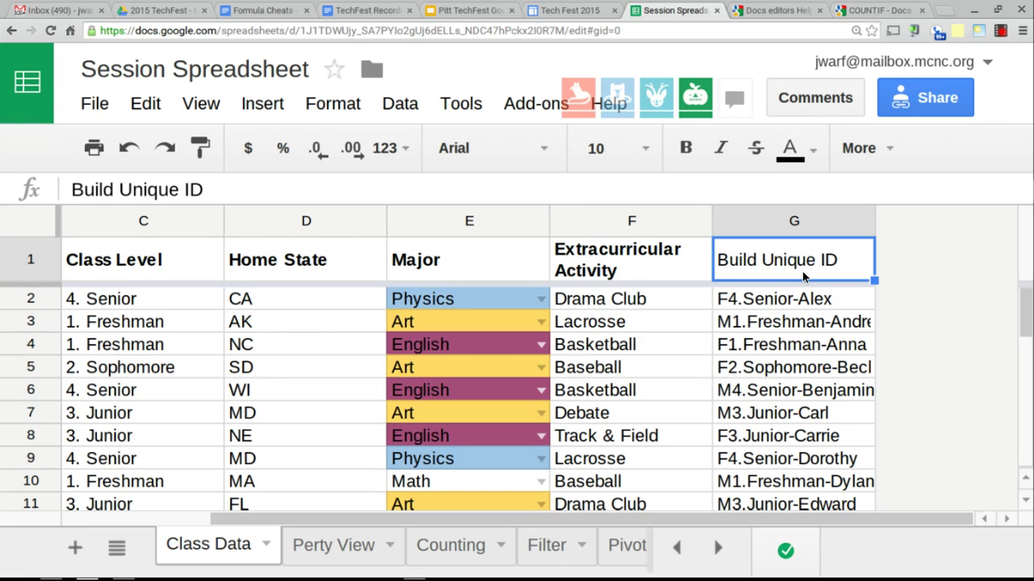
# - Move down to G2, which holds the ID's ARRAYFORMULA
pyautogui.press('Down')
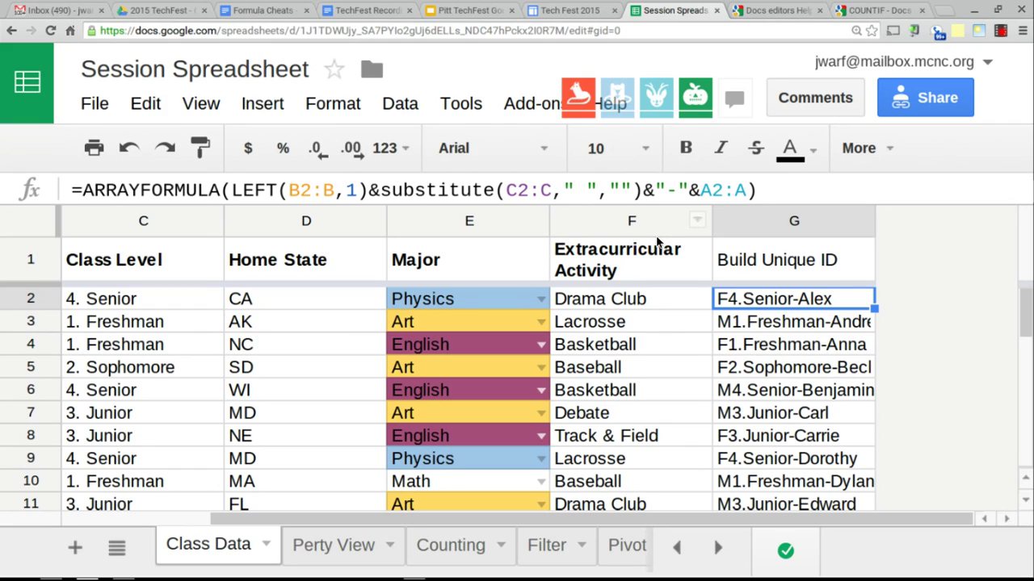
# - Put _ as the replacement text in G2's substitute() call
pyautogui.click(581, 190)
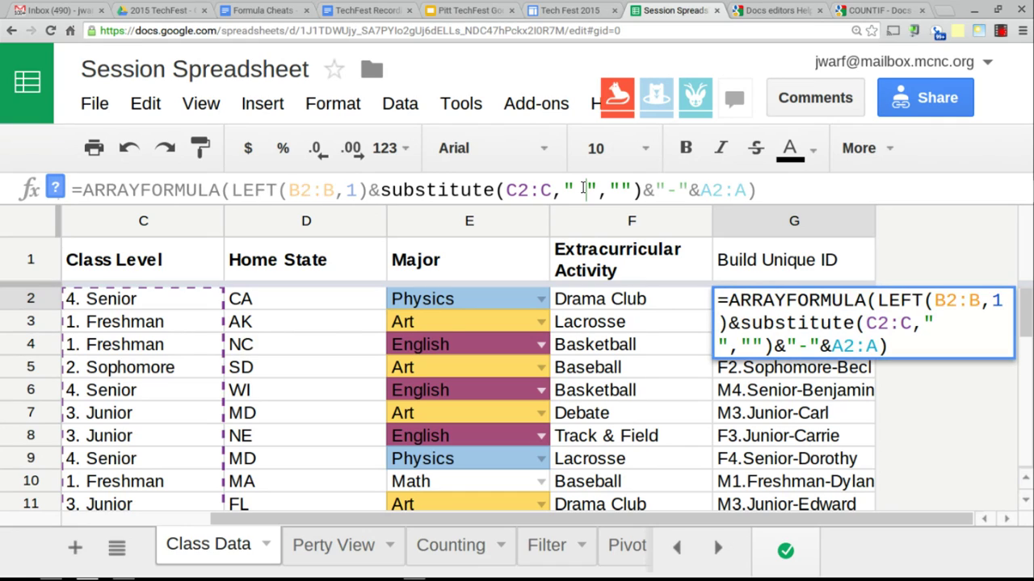
pyautogui.click(619, 191)
pyautogui.write('_')
pyautogui.press('Return')
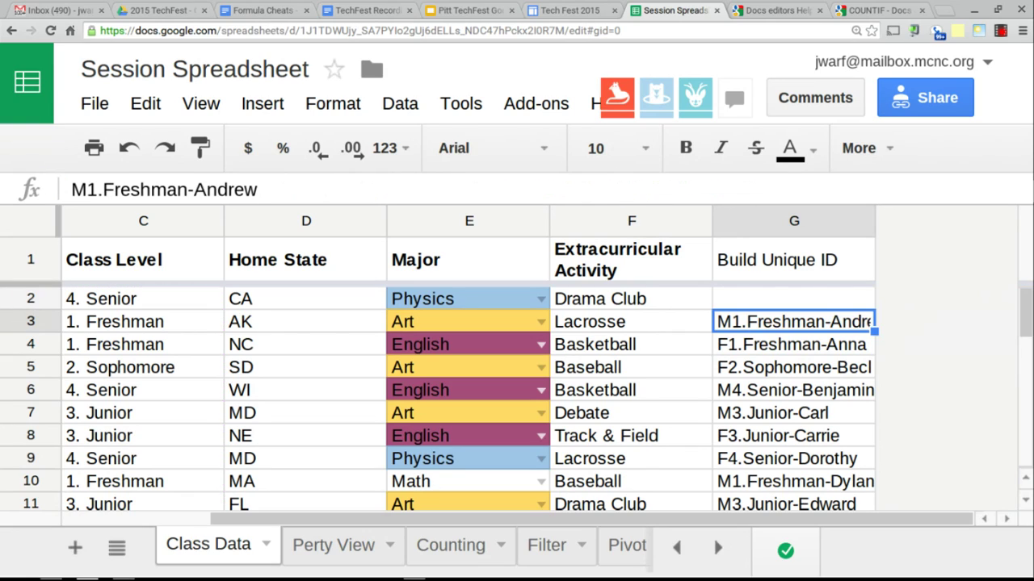
# - Add a period to the searched text so '. ' becomes an underscore in the IDs
pyautogui.click(749, 300)
pyautogui.click(574, 190)
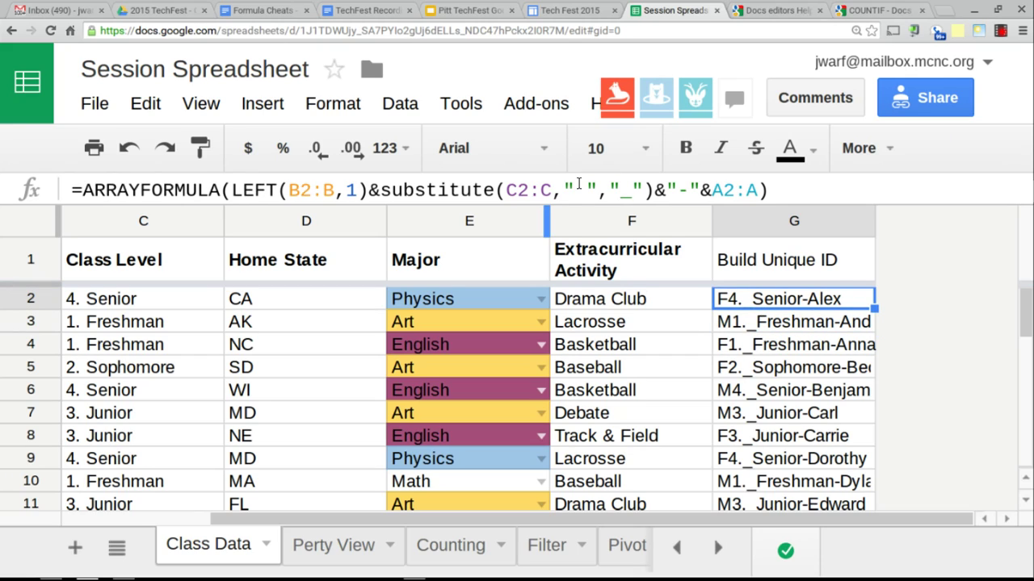
pyautogui.write('.')
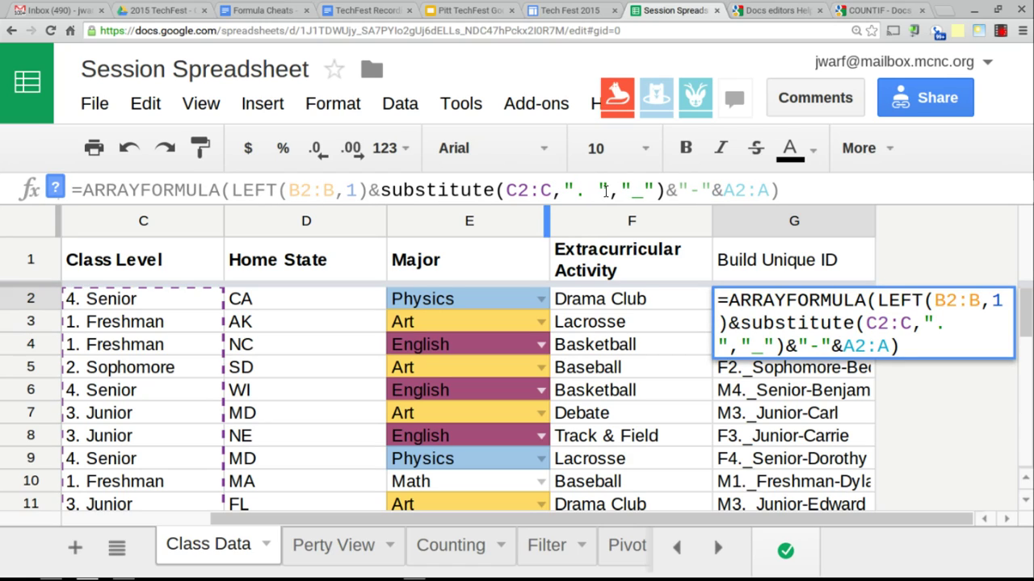
pyautogui.press('Return')
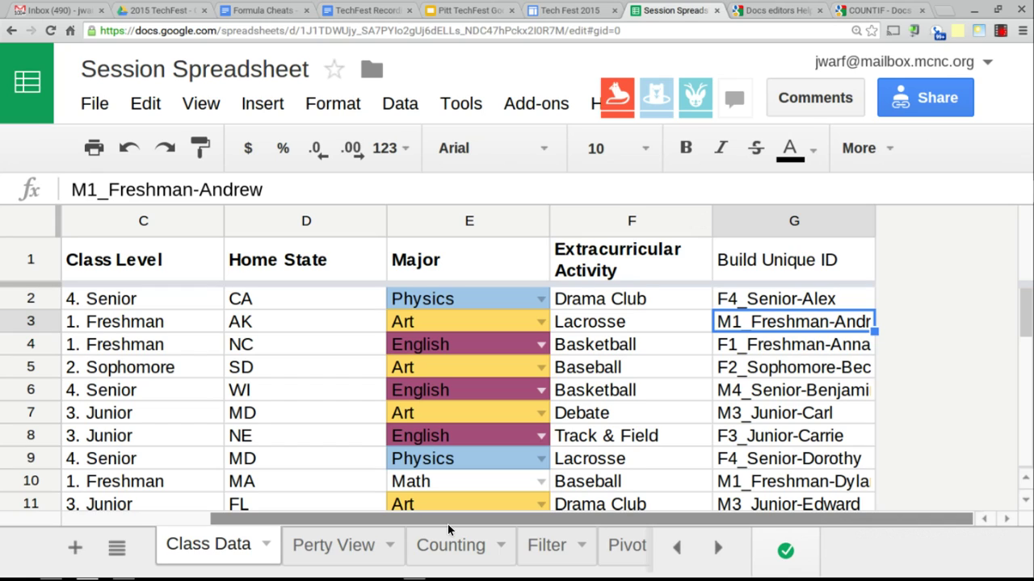
# - Undo both G2 formula edits with Ctrl+Z, then select the ID cell C1 on Perty View
pyautogui.moveTo(371, 519); pyautogui.dragTo(232, 517)
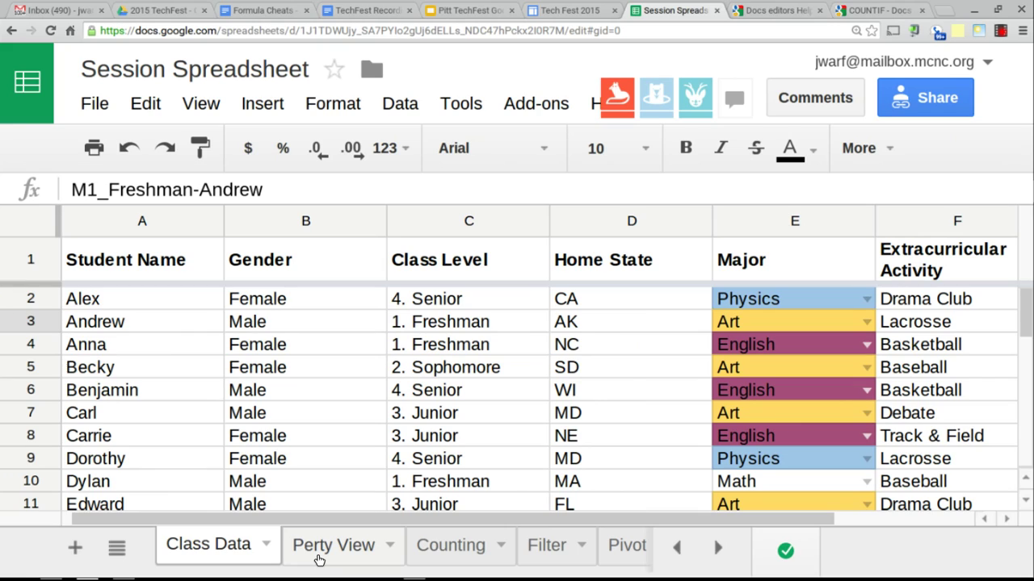
pyautogui.moveTo(92, 296); pyautogui.dragTo(390, 347)
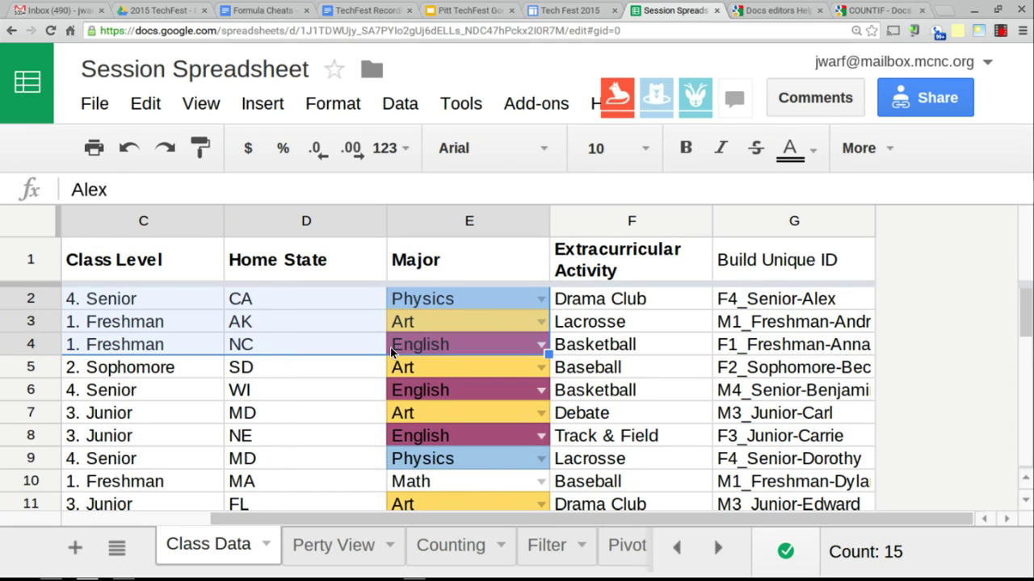
pyautogui.click(297, 545)
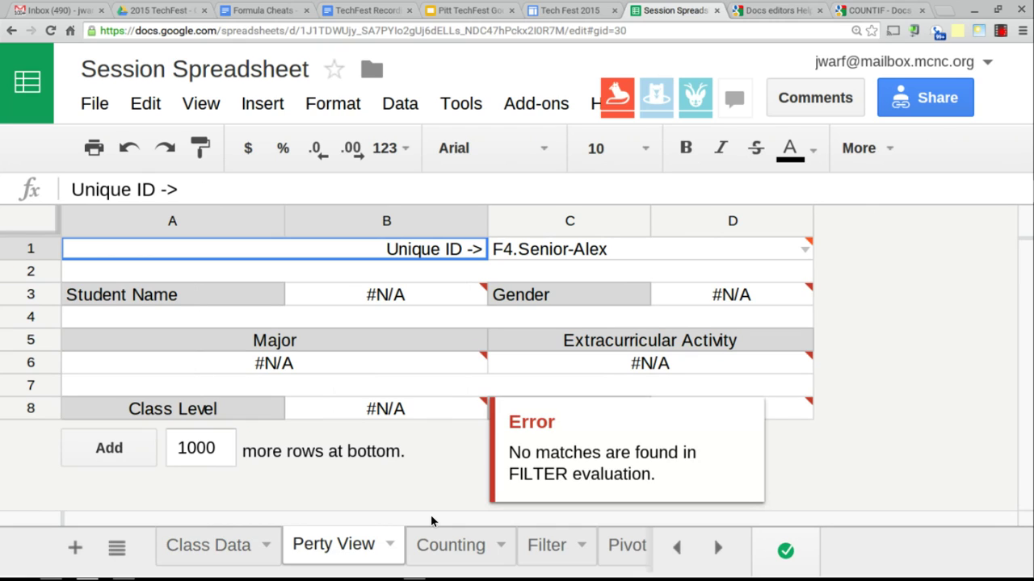
pyautogui.click(235, 554)
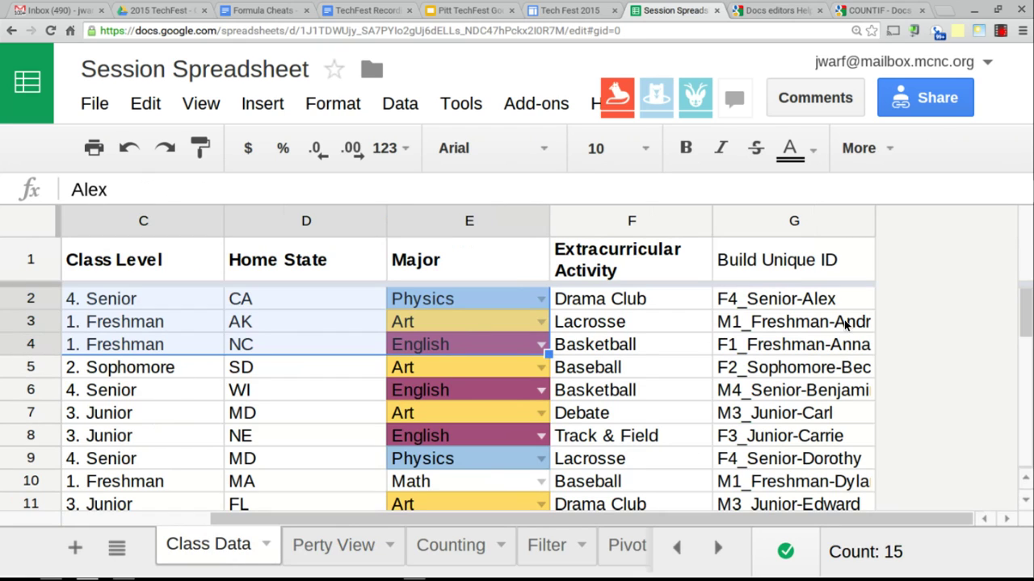
pyautogui.click(794, 303)
pyautogui.hotkey('ctrl', 'z')
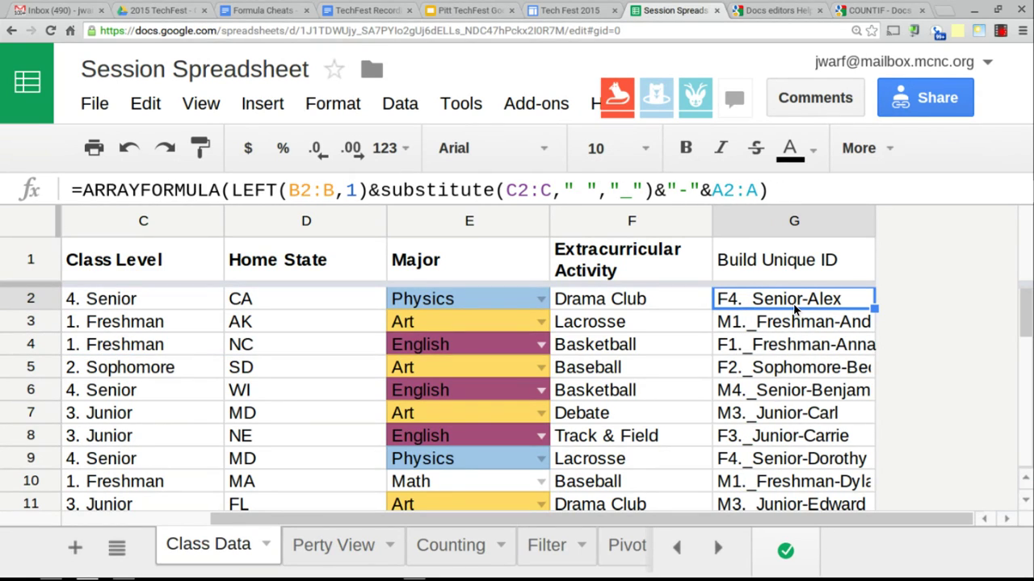
pyautogui.hotkey('ctrl', 'z')
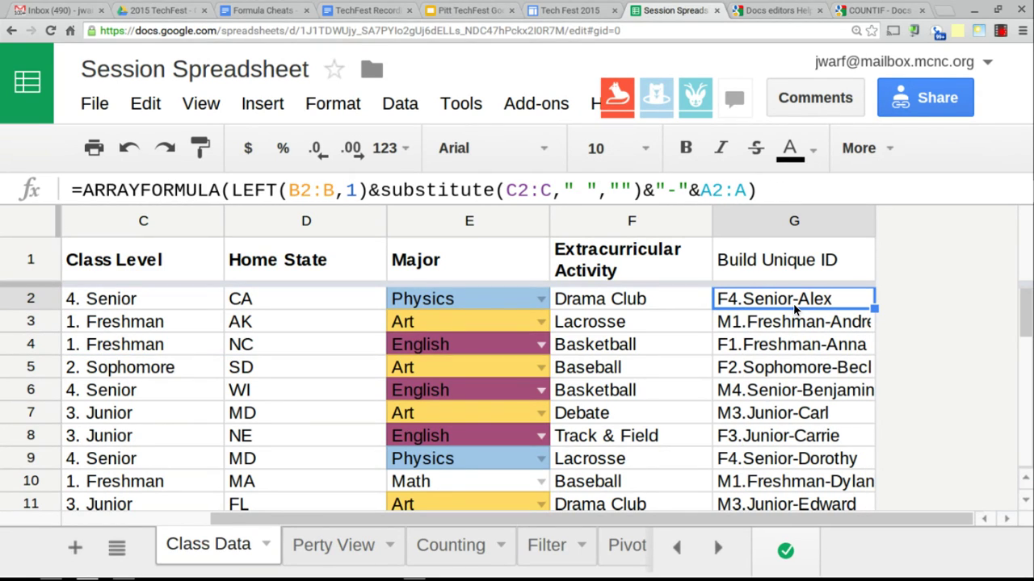
pyautogui.click(334, 561)
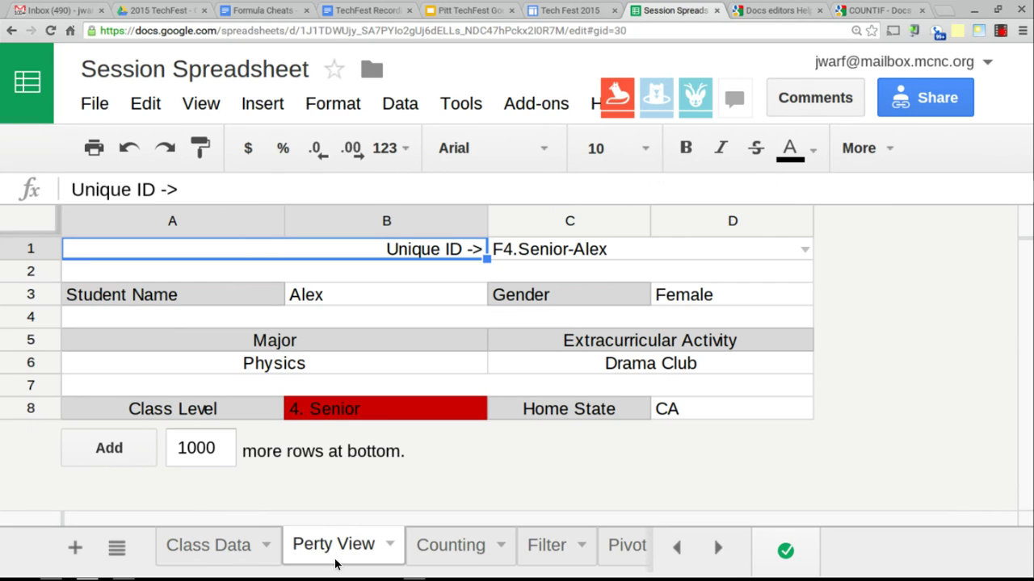
pyautogui.click(653, 248)
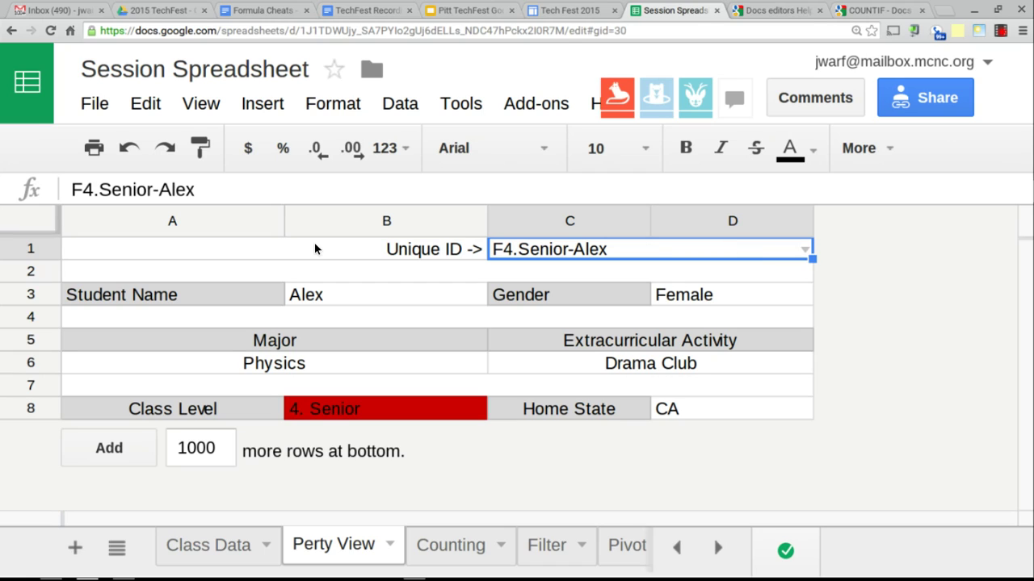
# - Inspect B3's filter formula for the student name and open C1's unique-ID dropdown
pyautogui.click(167, 301)
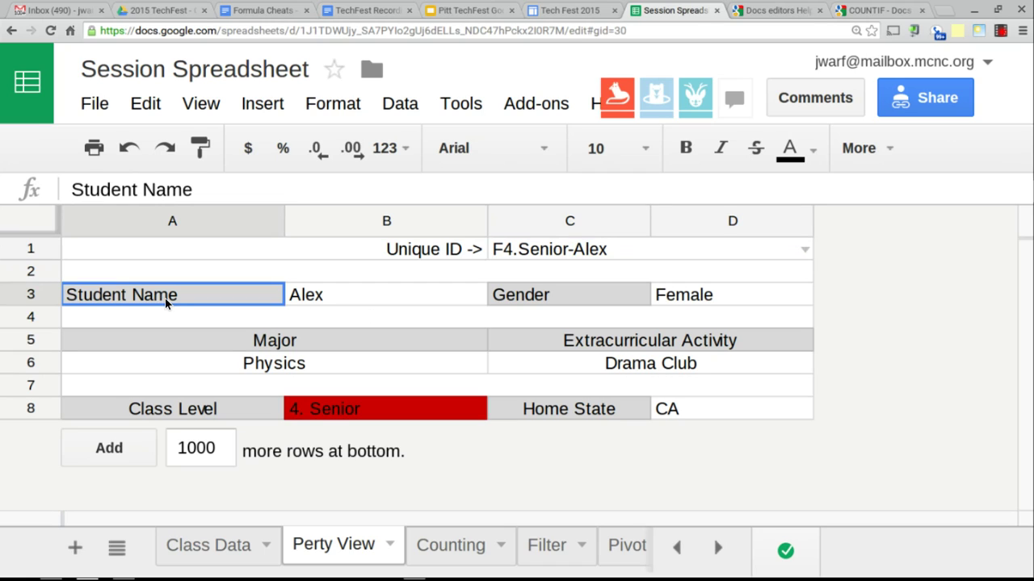
pyautogui.press('Right')
pyautogui.press('Right')
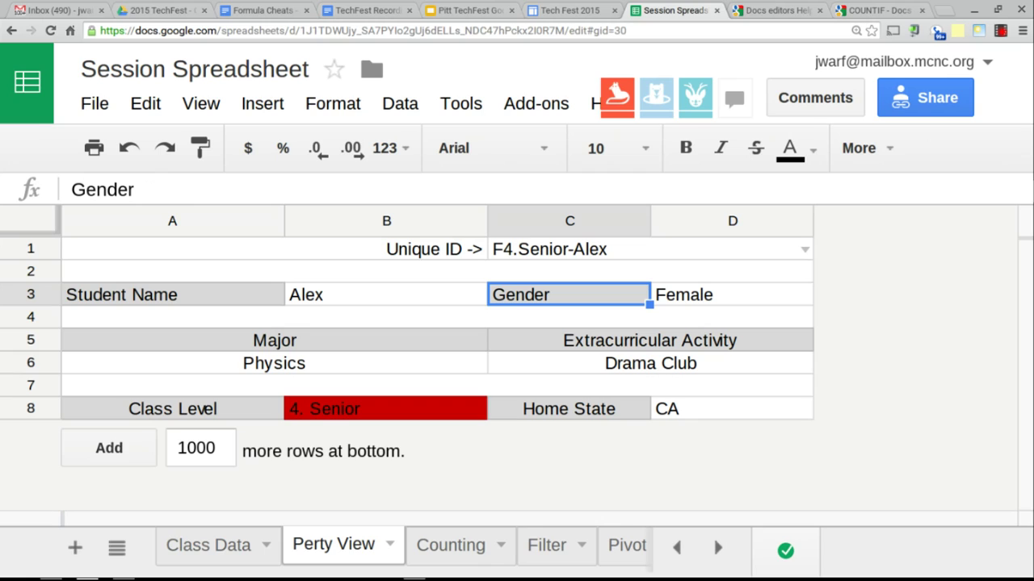
pyautogui.click(305, 297)
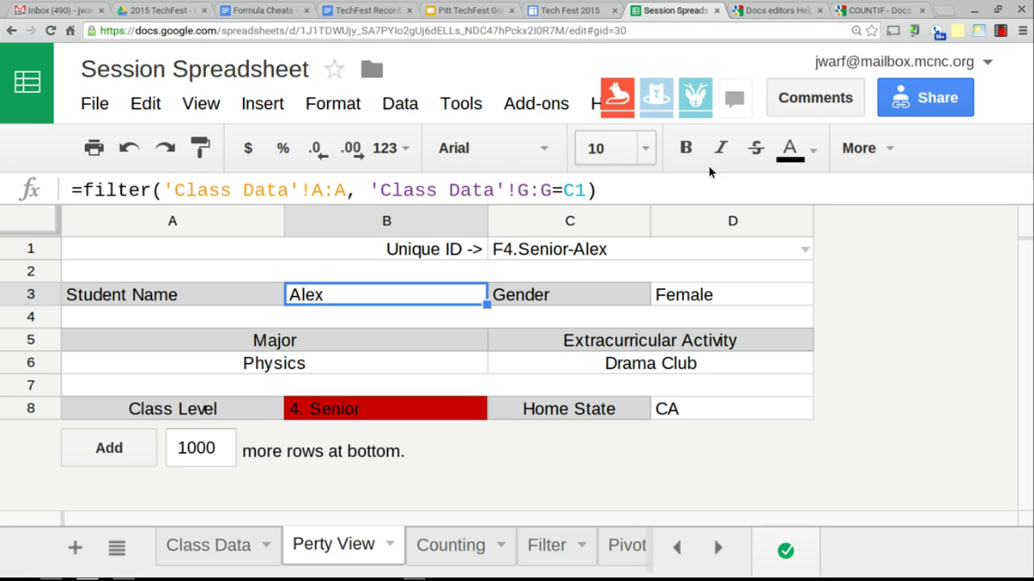
pyautogui.click(801, 251)
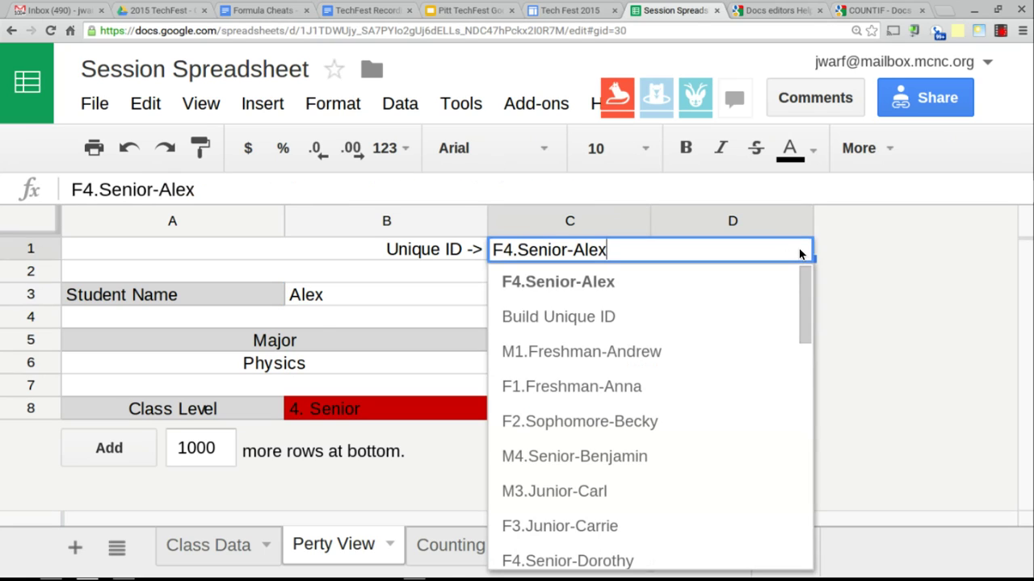
# - Show M1.Freshman-Andrew's record, inspect the class-level formula, then choose M4.Senior-Benjamin
pyautogui.click(628, 353)
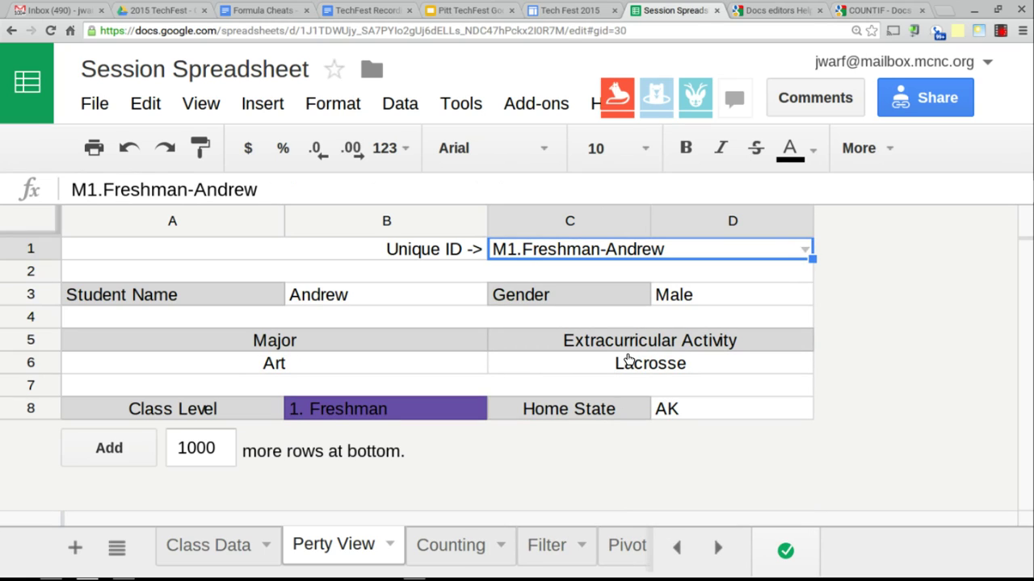
pyautogui.click(438, 409)
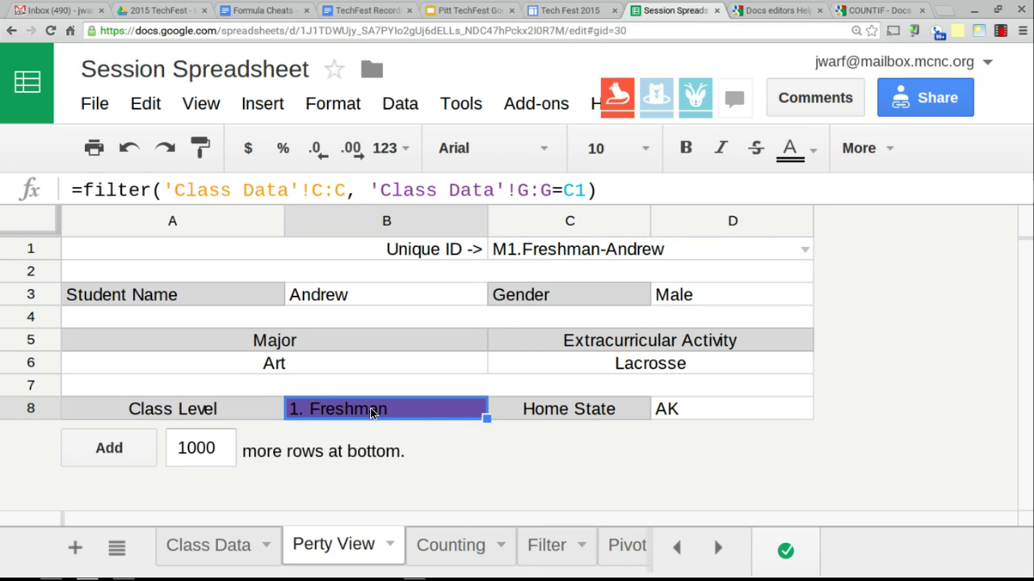
pyautogui.click(802, 249)
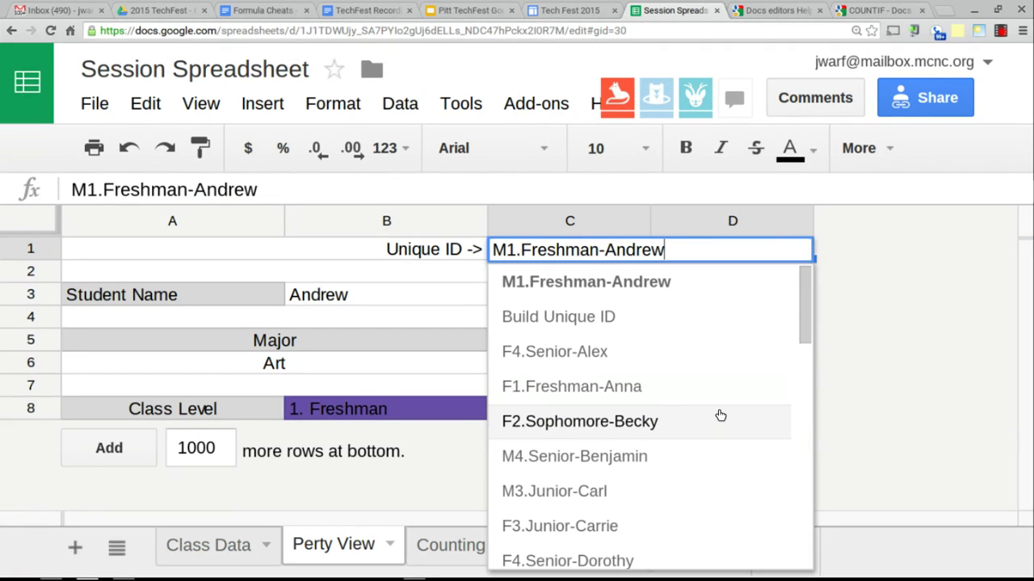
pyautogui.click(697, 457)
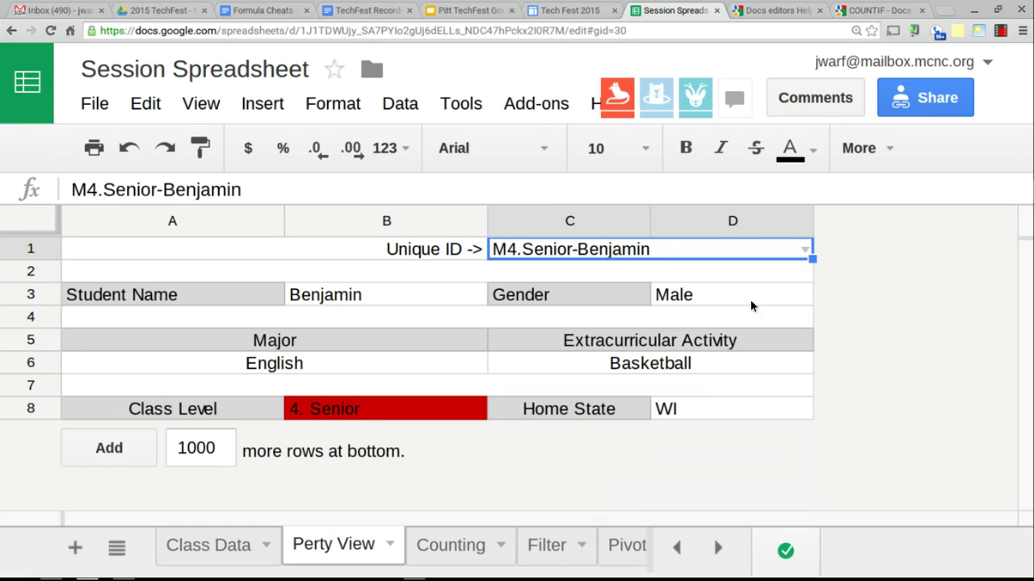
# - Choose M3.Junior-Carl and inspect the filter formula behind Carl's name
pyautogui.click(806, 250)
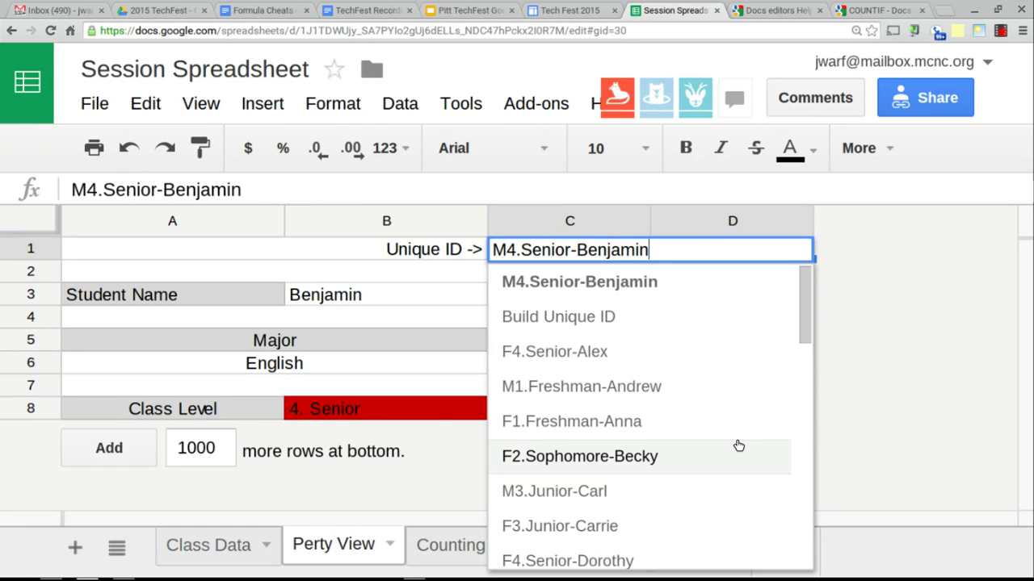
pyautogui.click(688, 494)
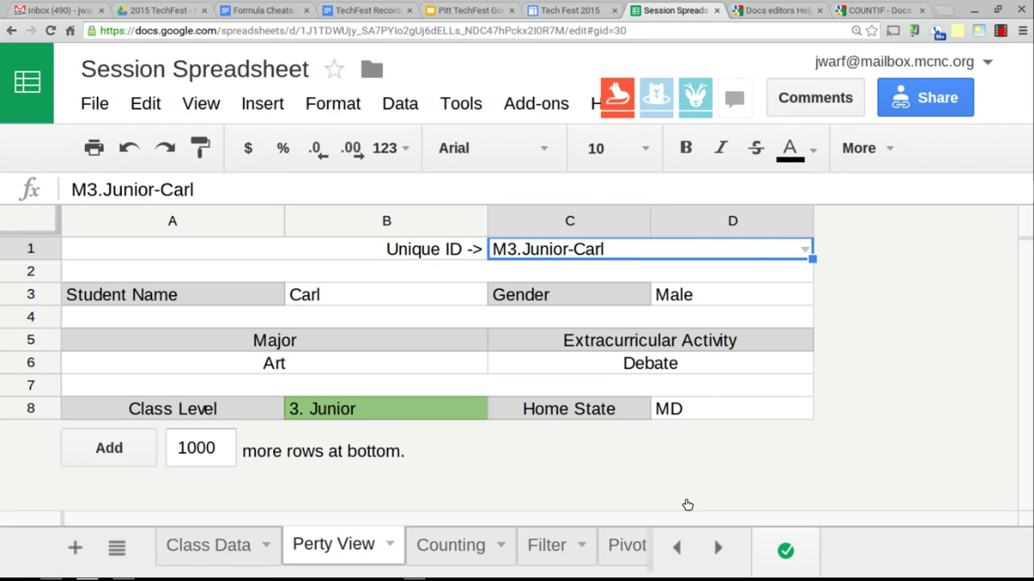
pyautogui.press('Down')
pyautogui.press('Down')
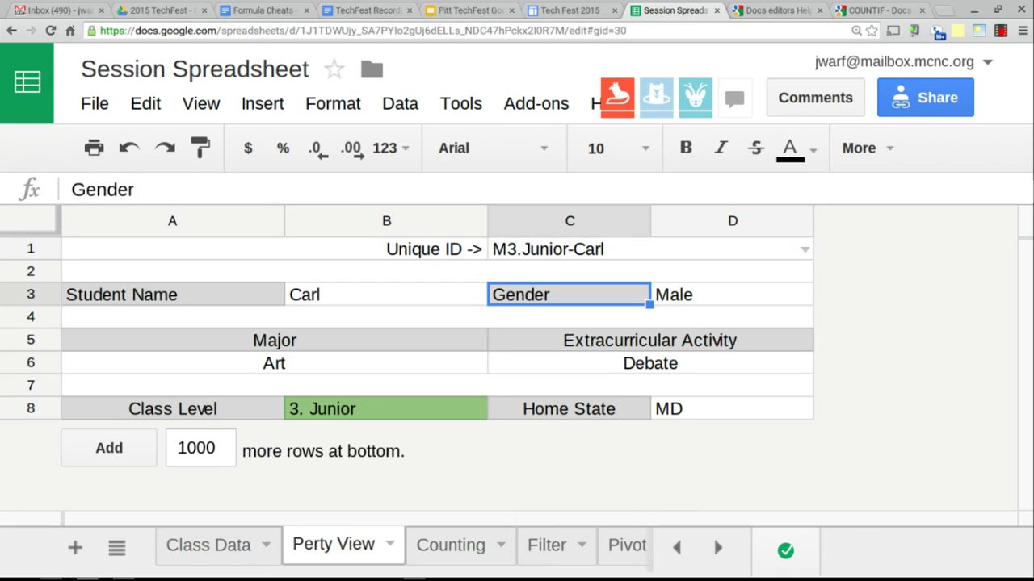
pyautogui.click(386, 295)
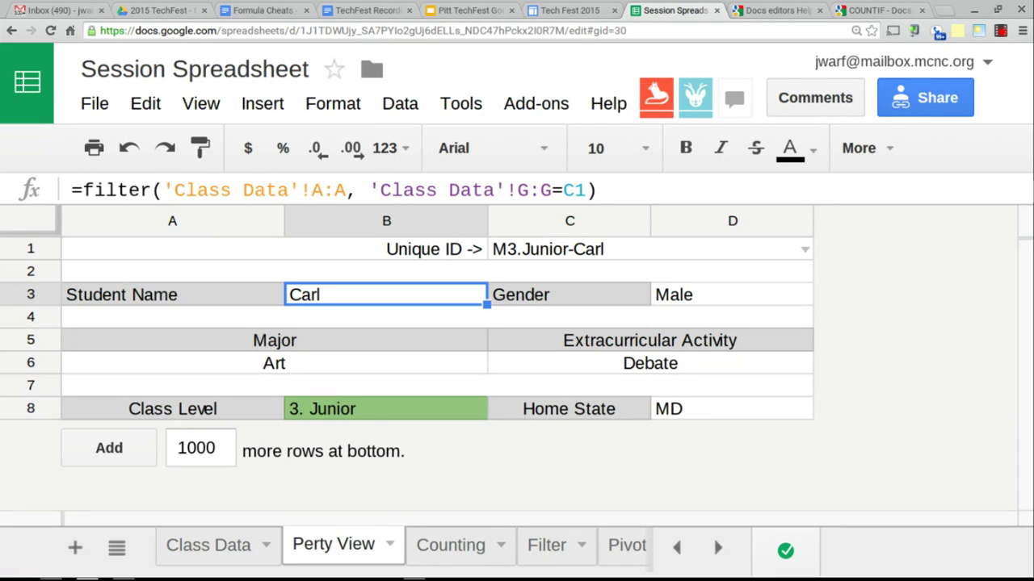
# - Inspect the formulas behind Carl's Gender, Major, Extracurricular Activity, Class Level and Home State fields
pyautogui.click(570, 295)
pyautogui.click(733, 294)
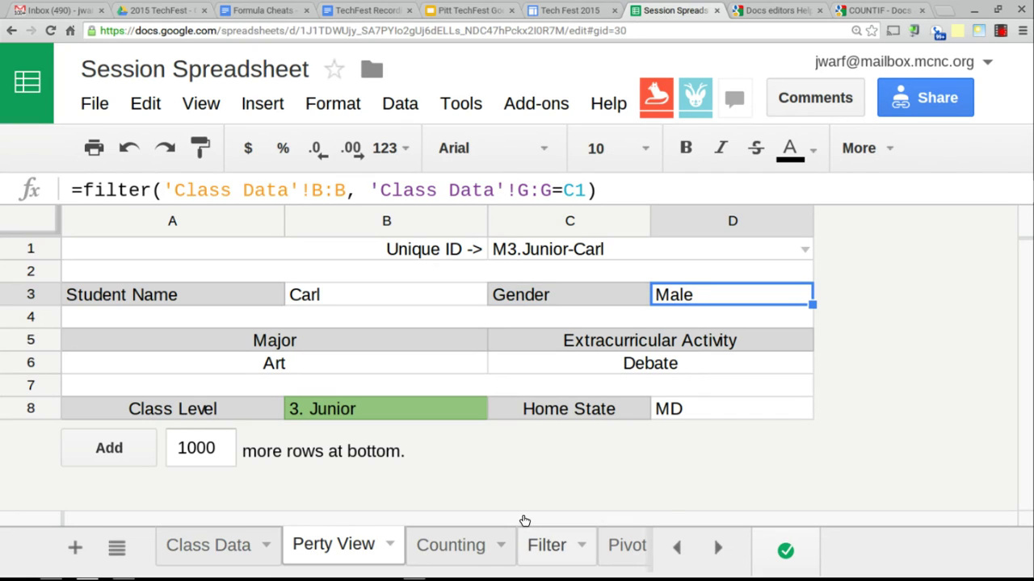
pyautogui.click(396, 363)
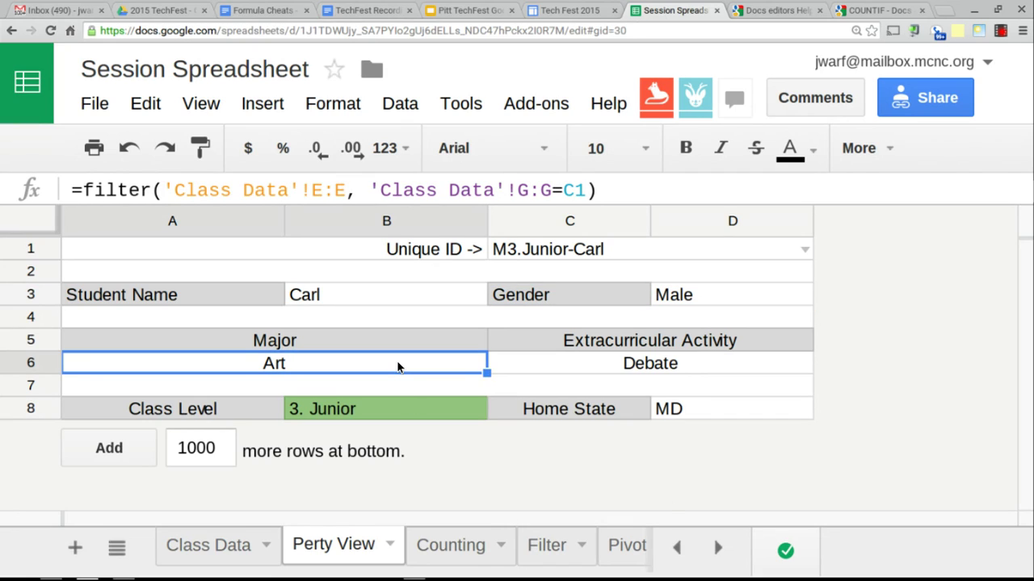
pyautogui.click(569, 360)
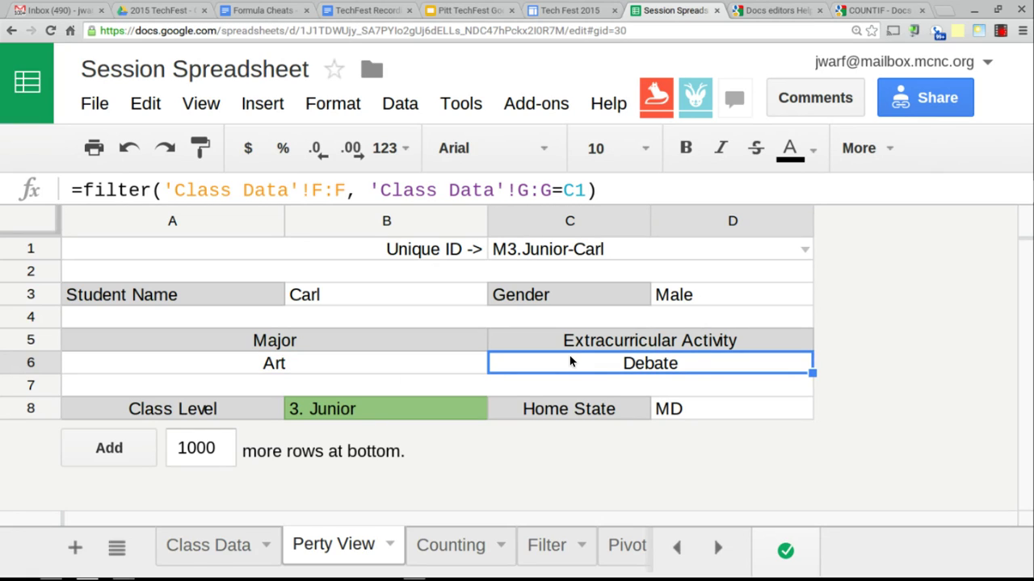
pyautogui.click(448, 411)
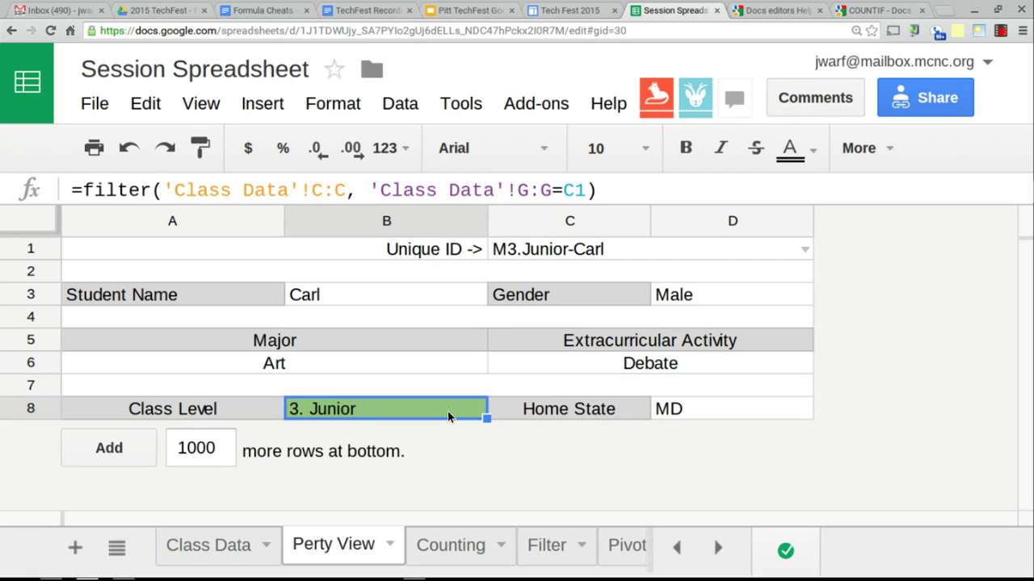
pyautogui.click(685, 411)
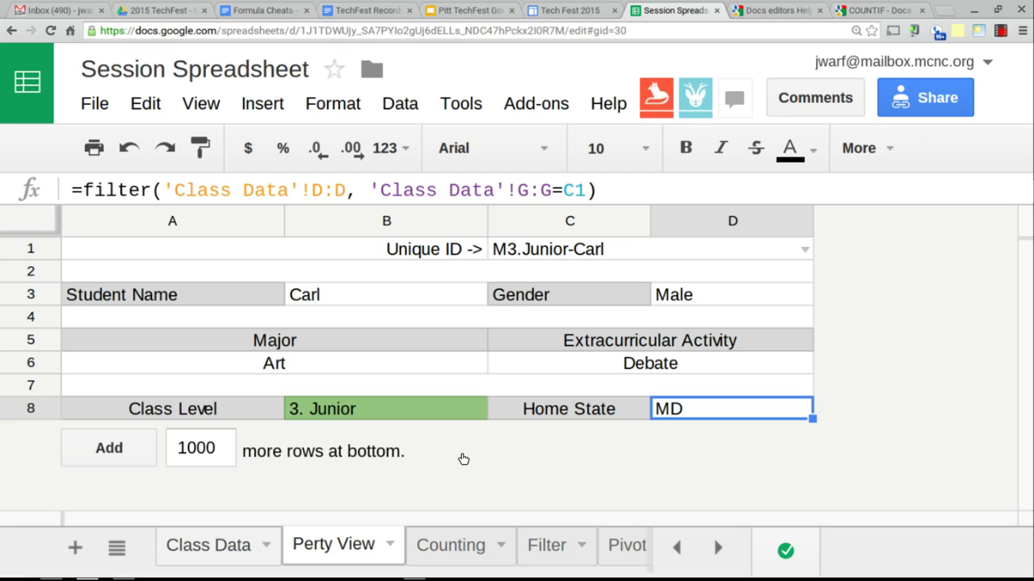
# - Move through the Class Data and Filter sheets to the Counting sheet
pyautogui.hotkey('ctrl', 'shift', 'pageup')
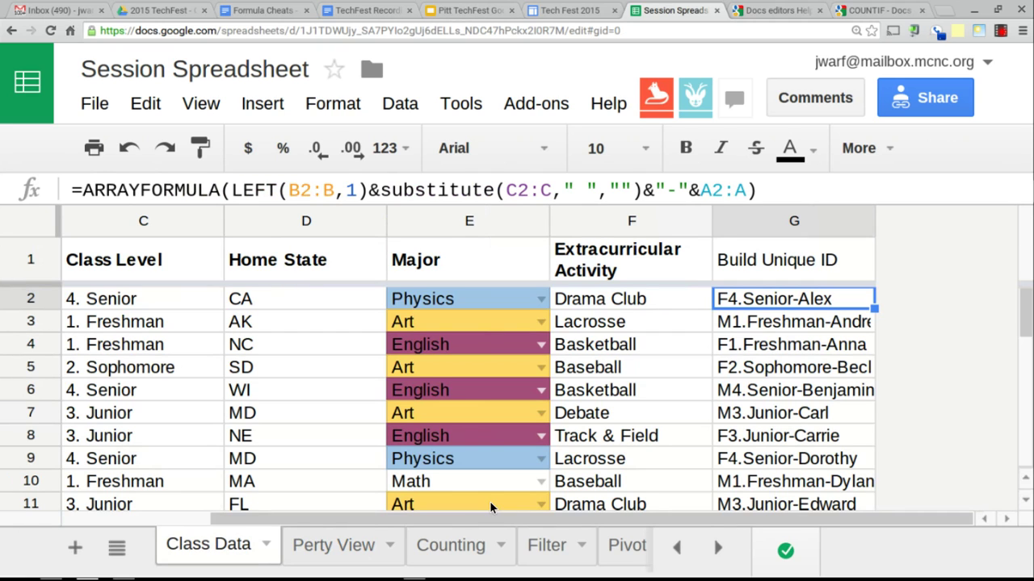
pyautogui.click(554, 544)
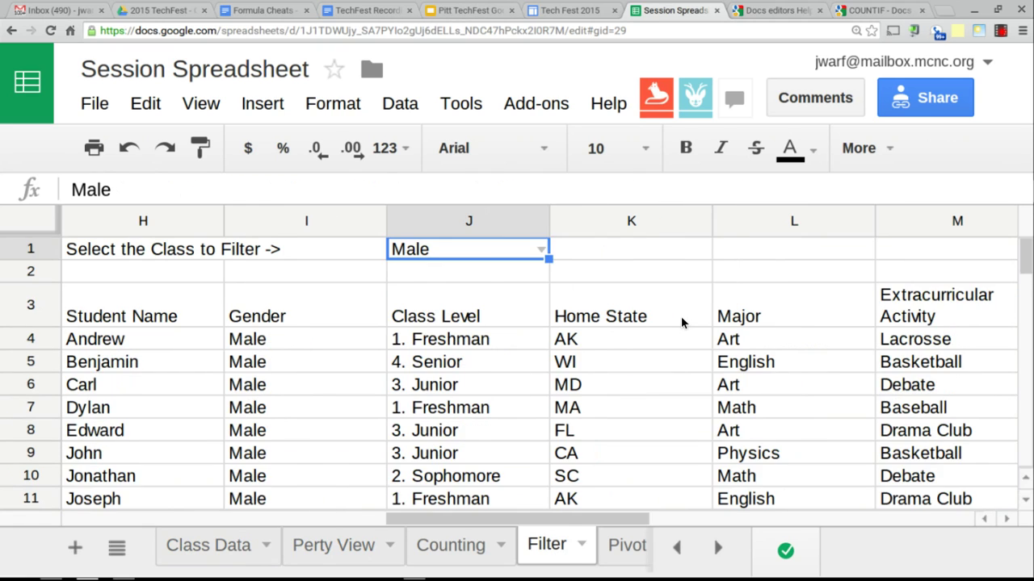
pyautogui.hscroll(4, 682, 323)
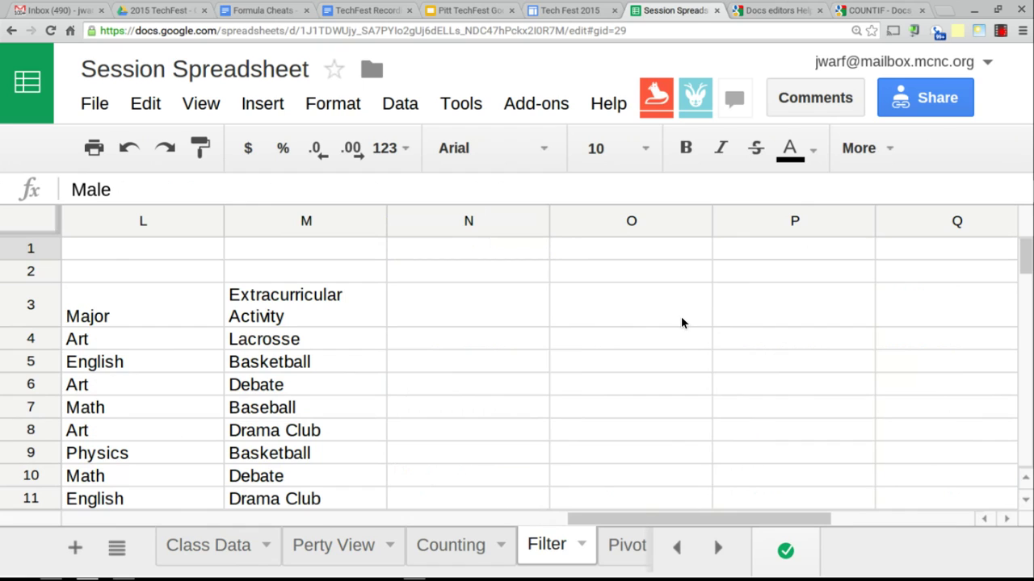
pyautogui.click(426, 544)
pyautogui.hscroll(2, 634, 289)
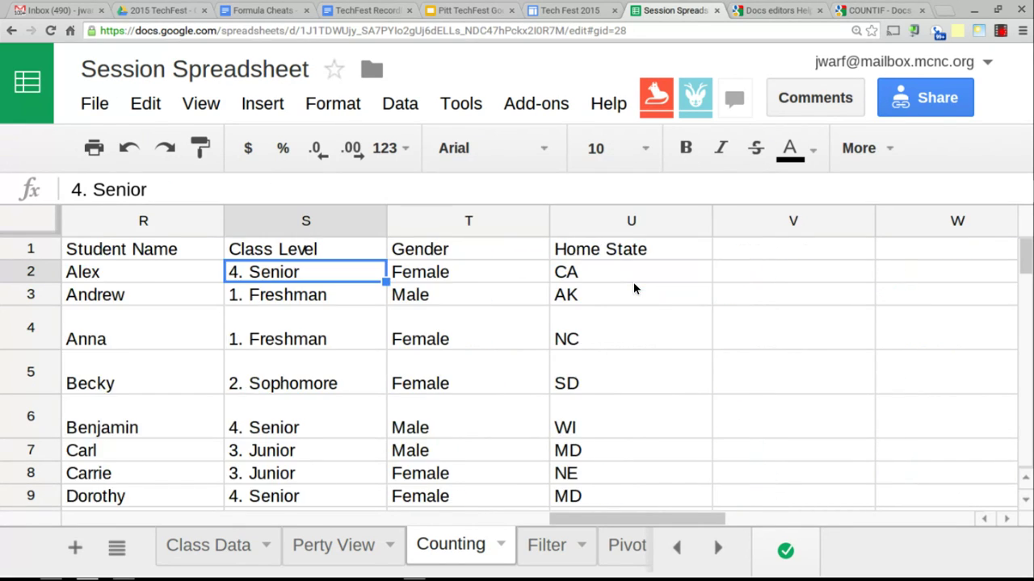
pyautogui.hscroll(4, 633, 288)
pyautogui.hscroll(-6, 633, 289)
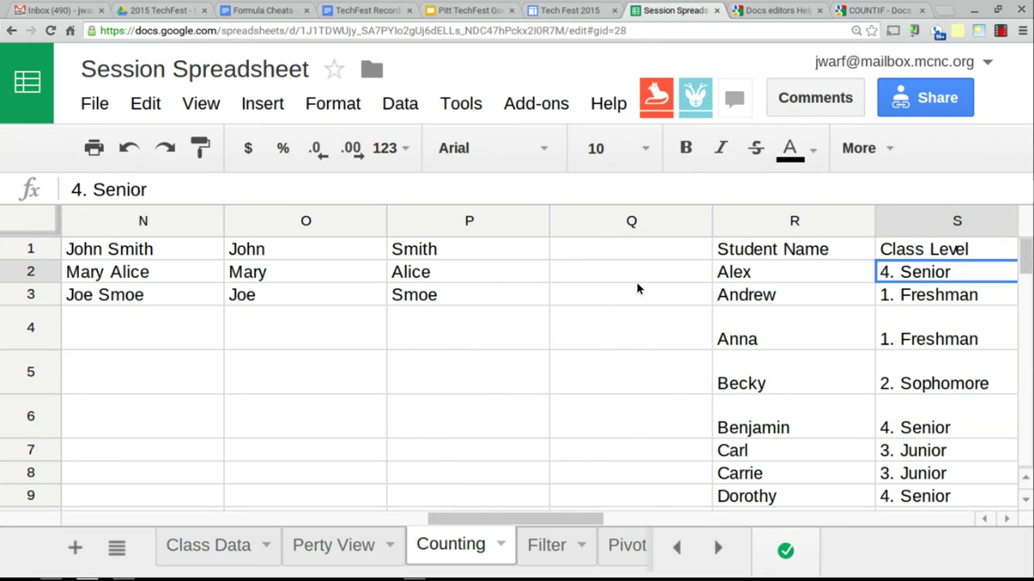
# - Step between the first-name, last-name and joined John Smith cells in row 1, zooming in
pyautogui.press('Right')
pyautogui.press('Right')
pyautogui.press('Right')
pyautogui.press('Right')
pyautogui.press('Up')
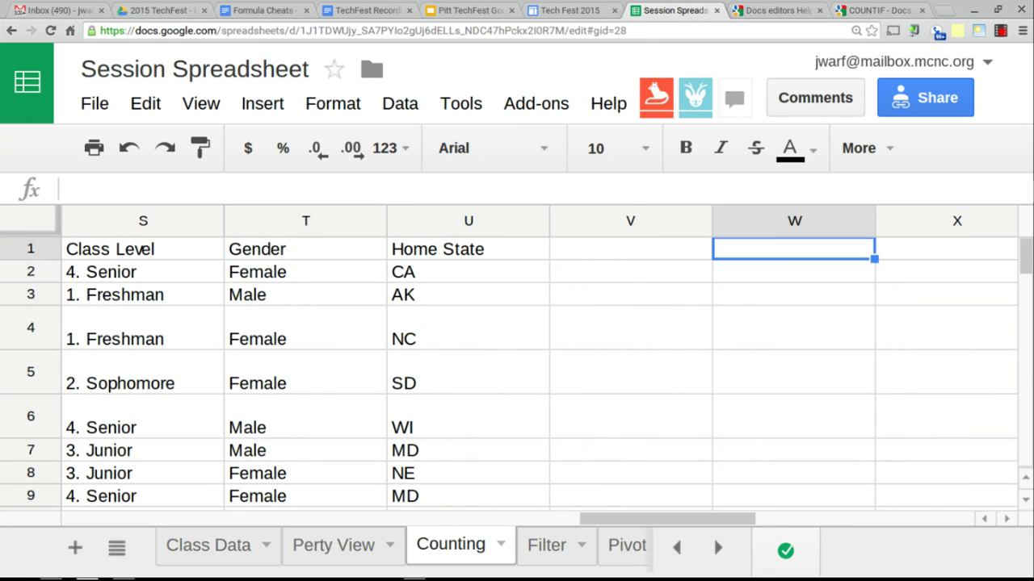
pyautogui.press('Left')
pyautogui.press('Left')
pyautogui.press('Left')
pyautogui.press('Left')
pyautogui.press('Left')
pyautogui.press('Left')
pyautogui.press('Left')
pyautogui.press('Left')
pyautogui.press('Left')
pyautogui.press('Right')
pyautogui.press('Left')
pyautogui.press('Left')
pyautogui.press('Right')
pyautogui.press('Left')
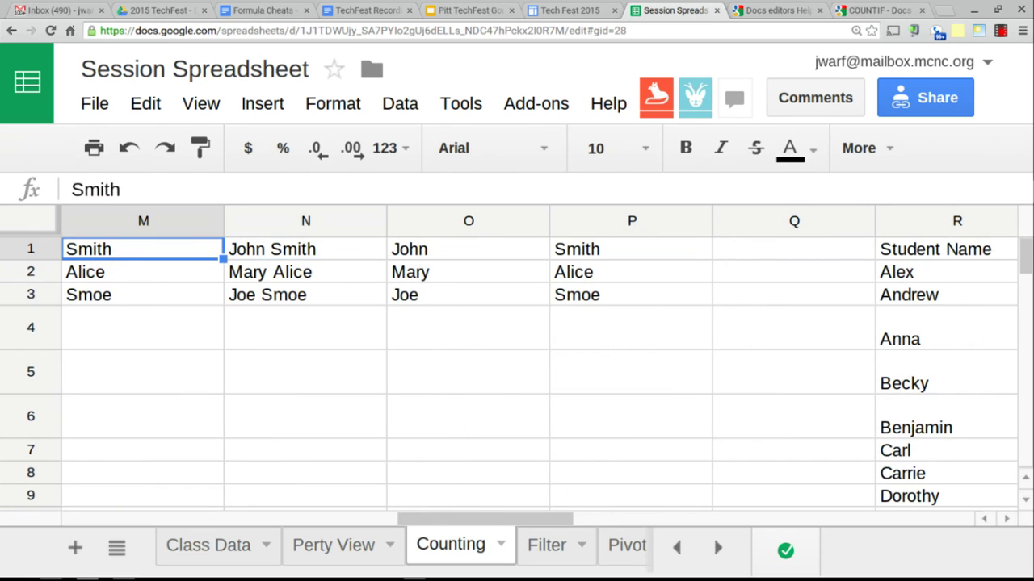
pyautogui.press('Left')
pyautogui.press('Right')
pyautogui.press('Left')
pyautogui.press('Right')
pyautogui.press('Right')
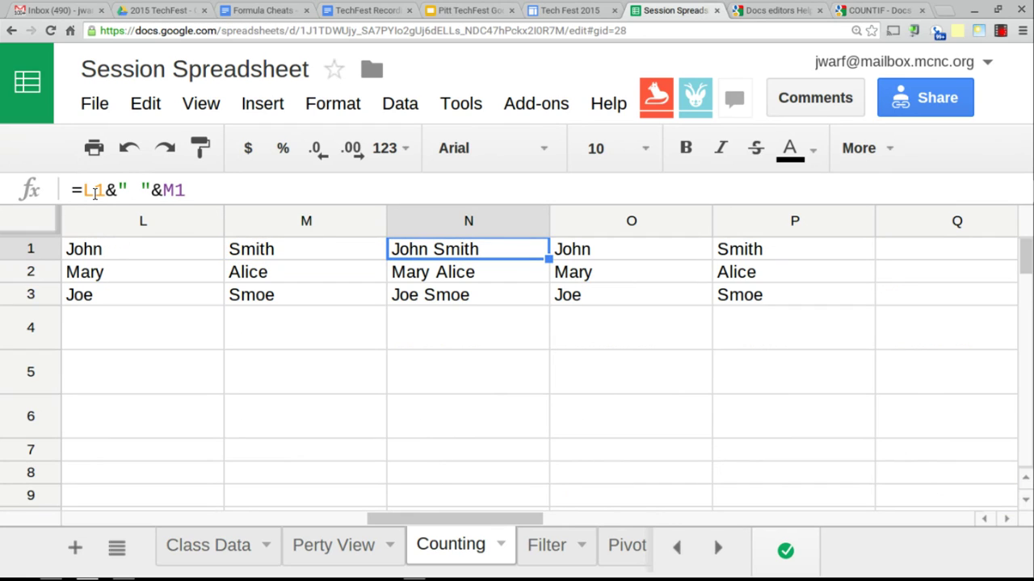
pyautogui.hotkey('ctrl', '+')
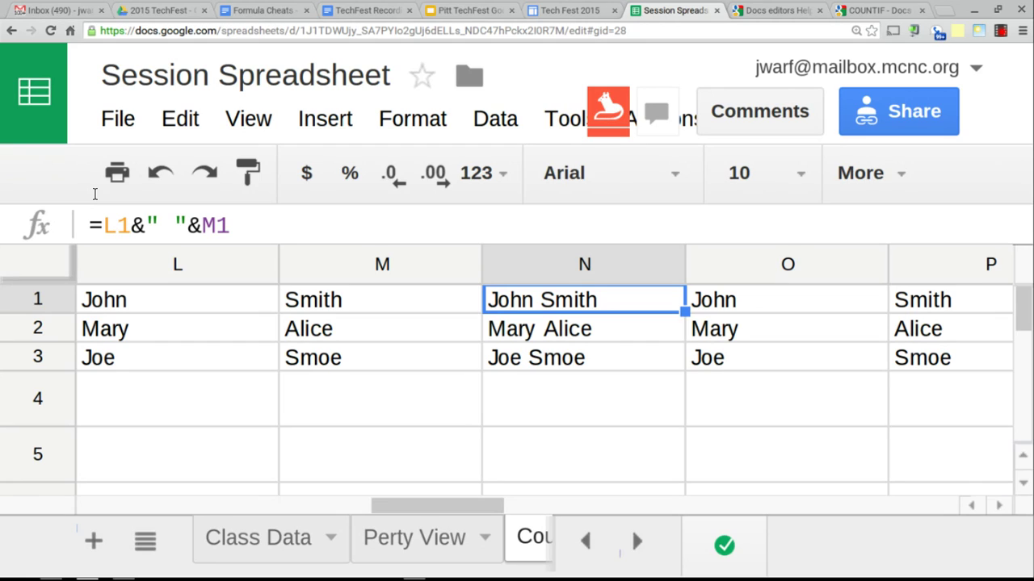
# - Insert " the man" into N1's John Smith join formula, then remove it
pyautogui.click(174, 235)
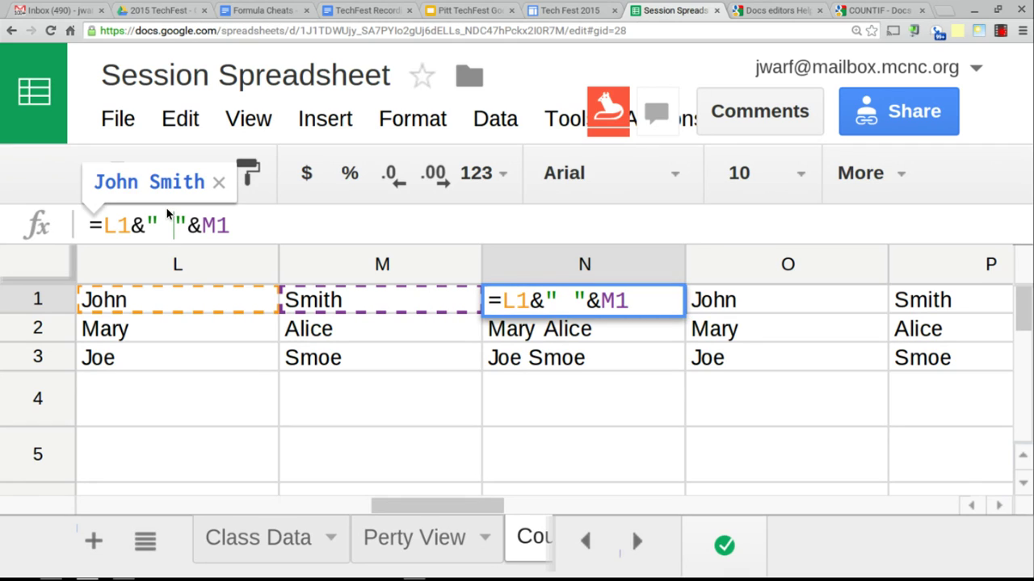
pyautogui.write('the m')
pyautogui.press('BackSpace')
pyautogui.press('BackSpace')
pyautogui.write('man')
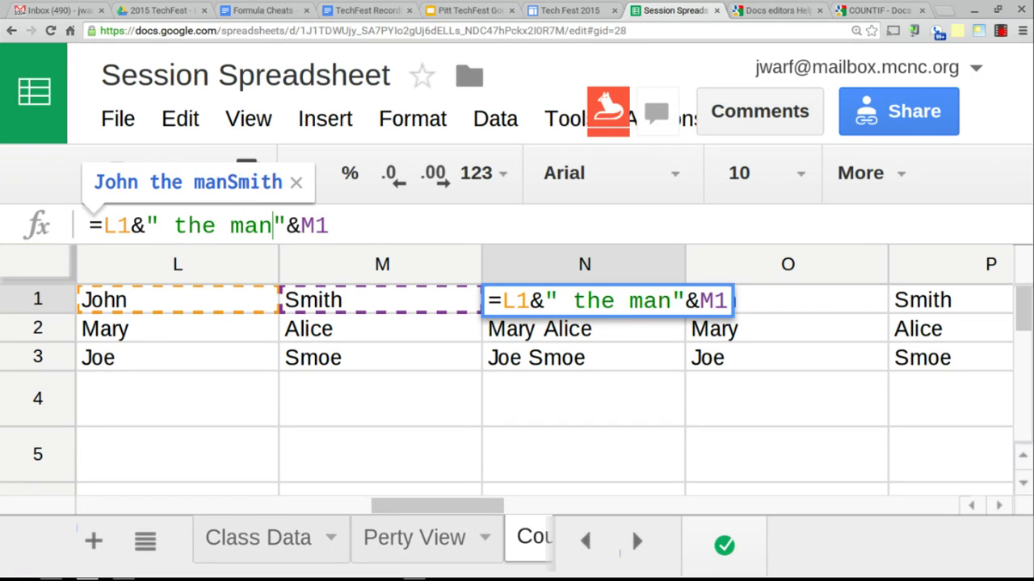
pyautogui.press('Return')
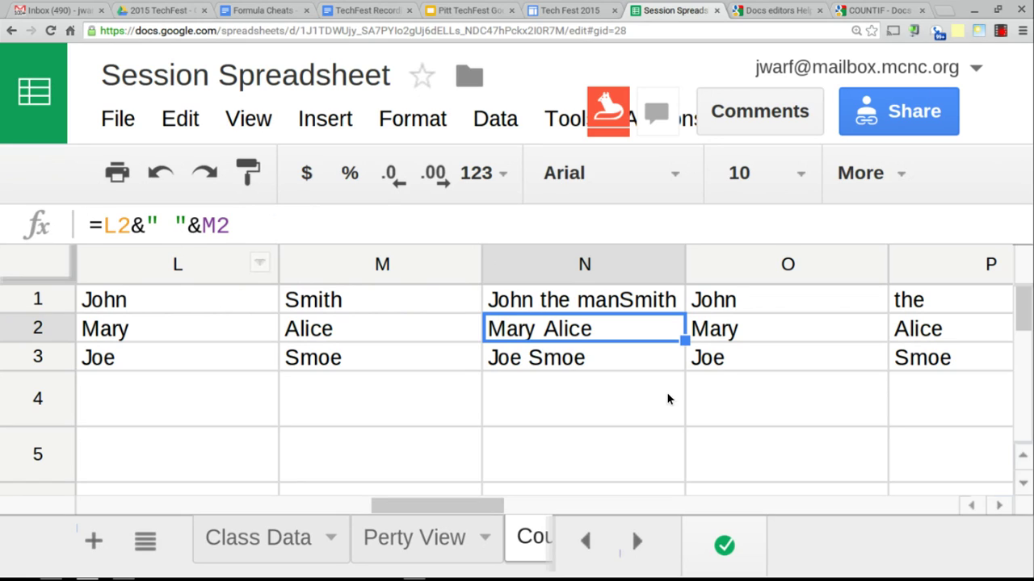
pyautogui.press('Up')
pyautogui.press('F2')
pyautogui.press('Left')
pyautogui.press('Left')
pyautogui.press('Left')
pyautogui.press('Left')
pyautogui.press('Left')
pyautogui.press('Right')
pyautogui.press('BackSpace')
pyautogui.press('BackSpace')
pyautogui.press('BackSpace')
pyautogui.press('BackSpace')
pyautogui.press('BackSpace')
pyautogui.press('BackSpace')
pyautogui.press('BackSpace')
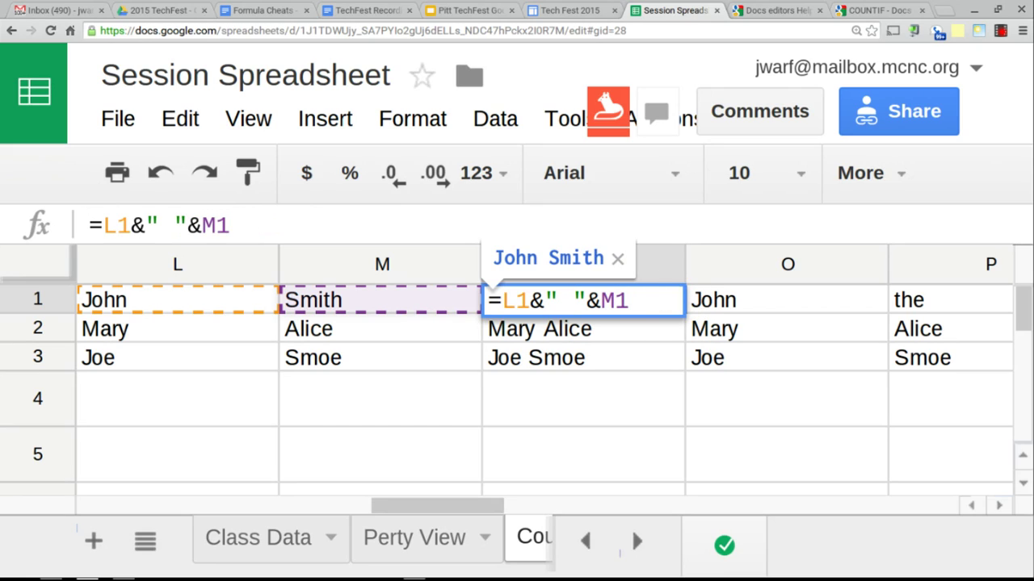
# - Append &" Something another" to N1, delete it again, and switch to the TechFest slides
pyautogui.press('Right')
pyautogui.press('Right')
pyautogui.press('Right')
pyautogui.press('Right')
pyautogui.write('&" ')
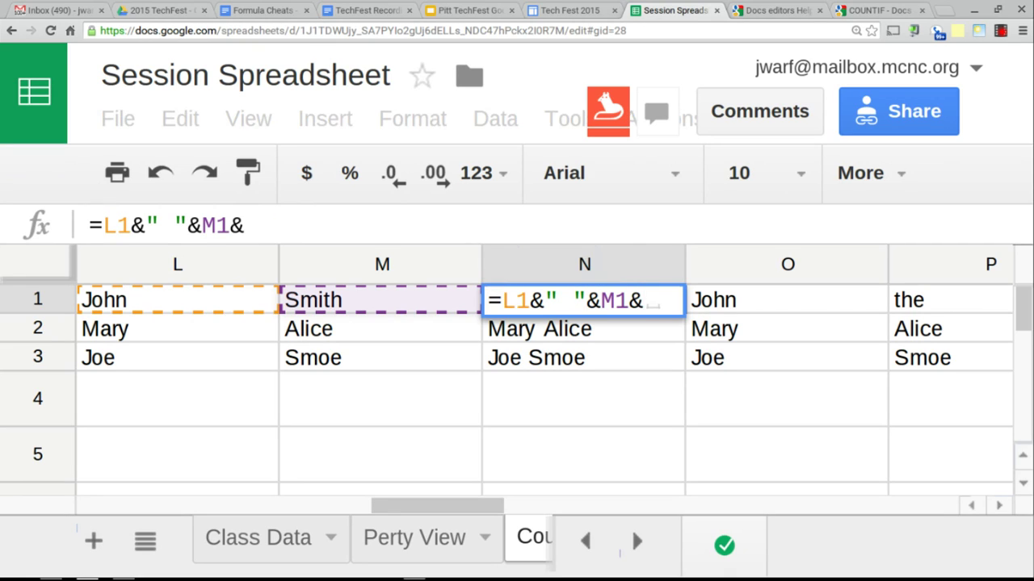
pyautogui.write('Some')
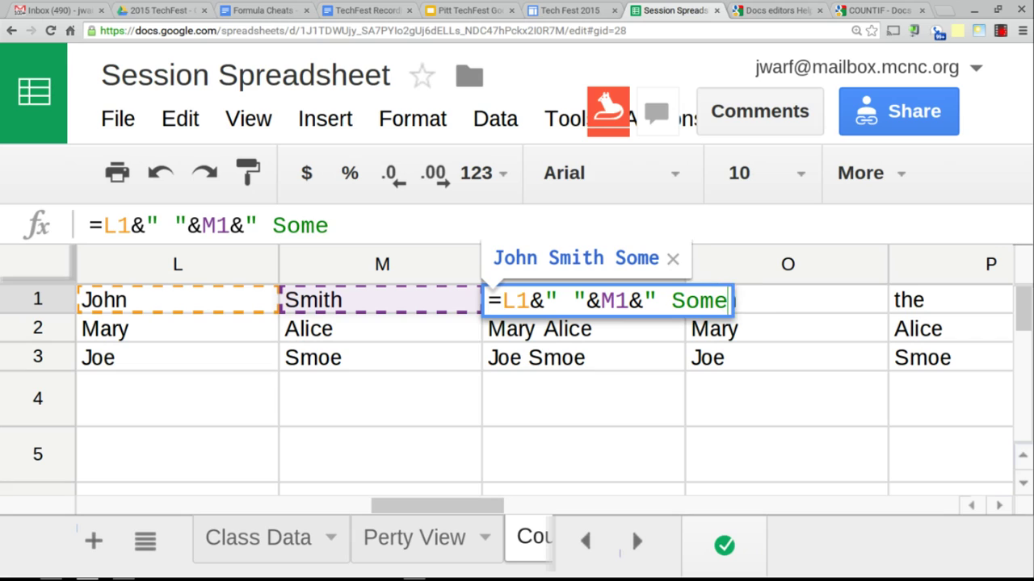
pyautogui.write('thing another"')
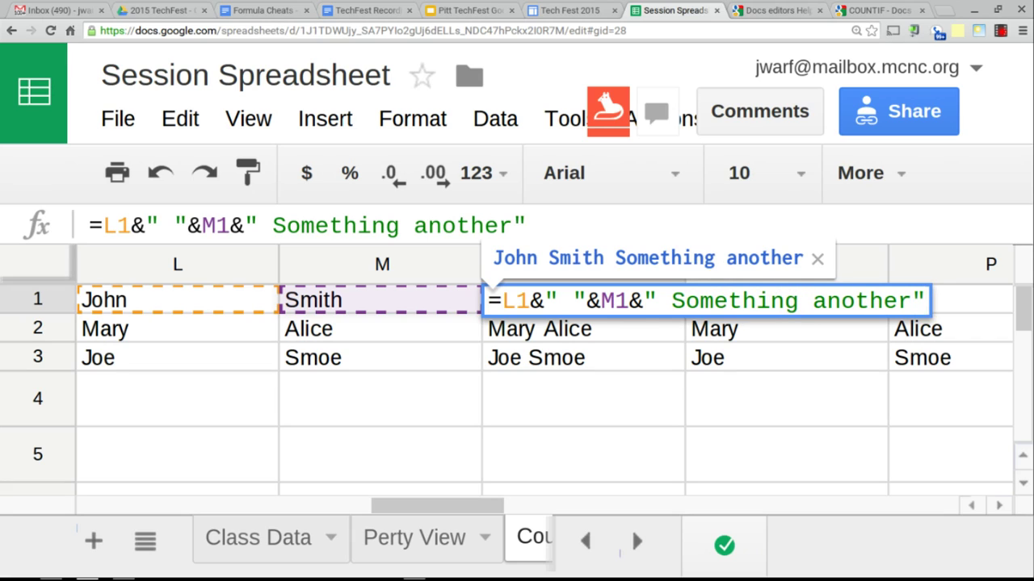
pyautogui.press('Return')
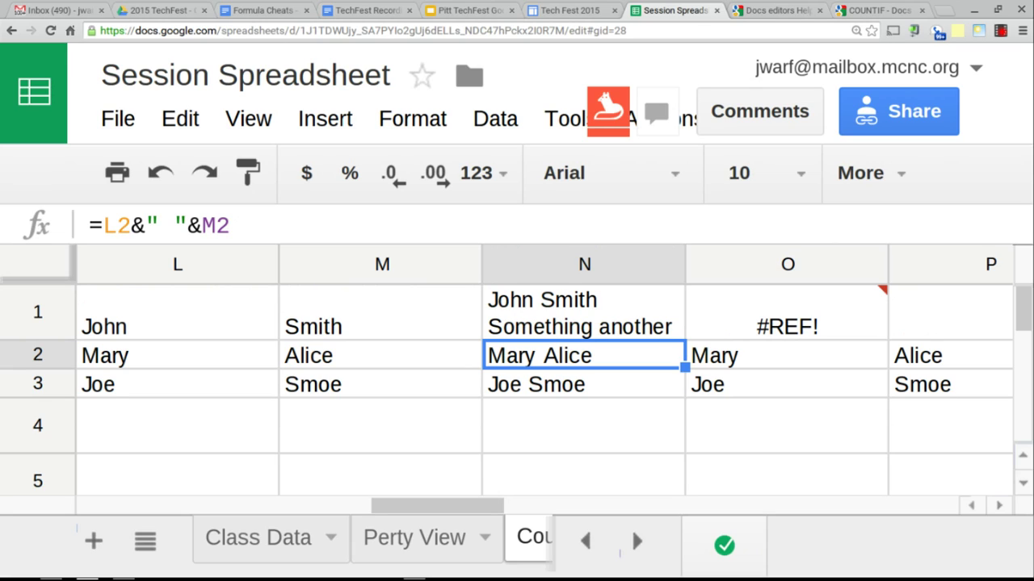
pyautogui.press('Up')
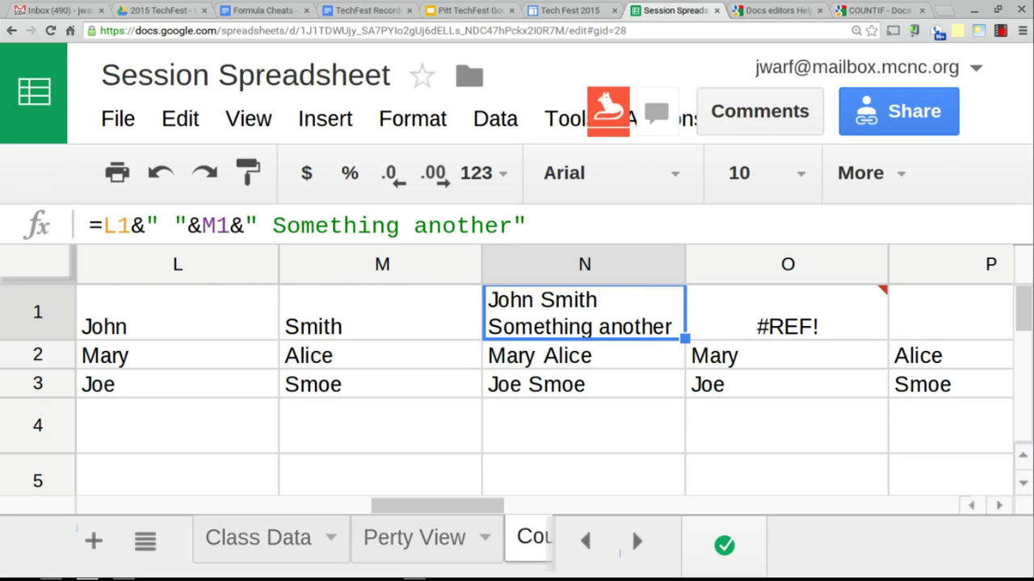
pyautogui.press('Return')
pyautogui.press('BackSpace')
pyautogui.press('BackSpace')
pyautogui.press('BackSpace')
pyautogui.press('BackSpace')
pyautogui.press('BackSpace')
pyautogui.press('BackSpace')
pyautogui.press('BackSpace')
pyautogui.press('BackSpace')
pyautogui.press('BackSpace')
pyautogui.press('BackSpace')
pyautogui.press('BackSpace')
pyautogui.press('BackSpace')
pyautogui.press('BackSpace')
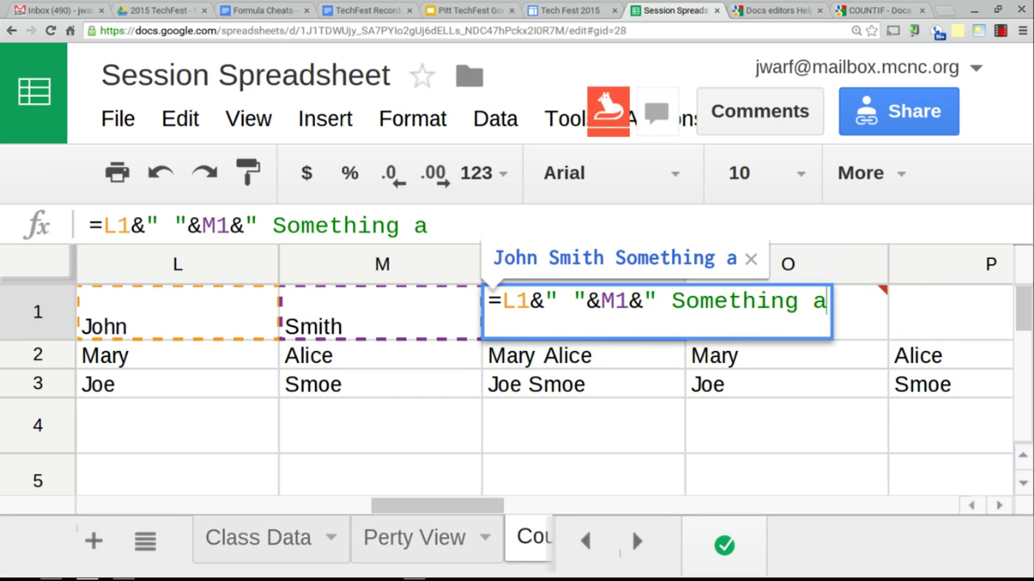
pyautogui.press('BackSpace')
pyautogui.press('BackSpace')
pyautogui.press('BackSpace')
pyautogui.press('BackSpace')
pyautogui.press('BackSpace')
pyautogui.press('BackSpace')
pyautogui.press('BackSpace')
pyautogui.press('BackSpace')
pyautogui.press('BackSpace')
pyautogui.press('BackSpace')
pyautogui.press('BackSpace')
pyautogui.press('BackSpace')
pyautogui.press('BackSpace')
pyautogui.press('BackSpace')
pyautogui.press('BackSpace')
pyautogui.press('BackSpace')
pyautogui.press('BackSpace')
pyautogui.press('BackSpace')
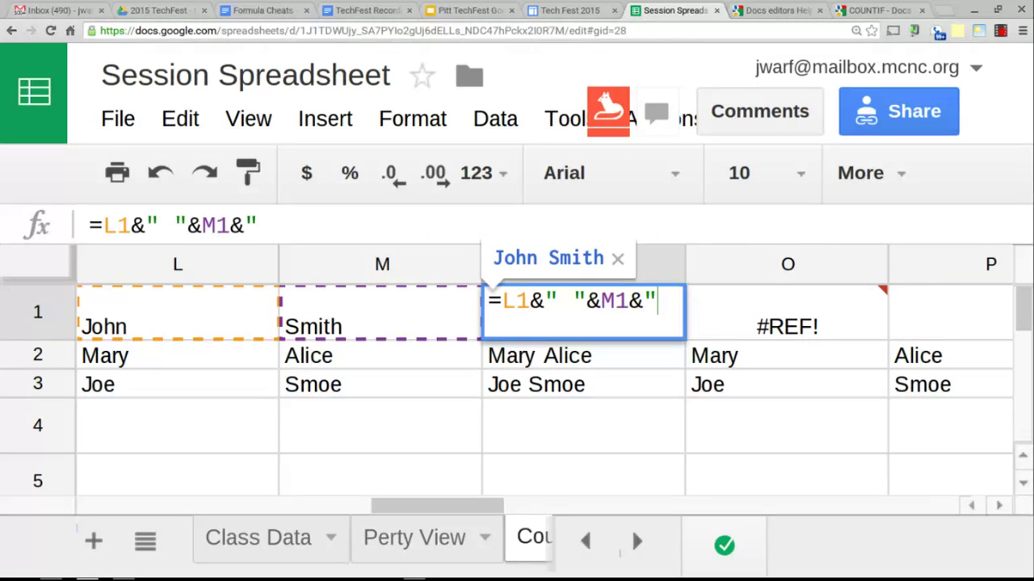
pyautogui.press('Return')
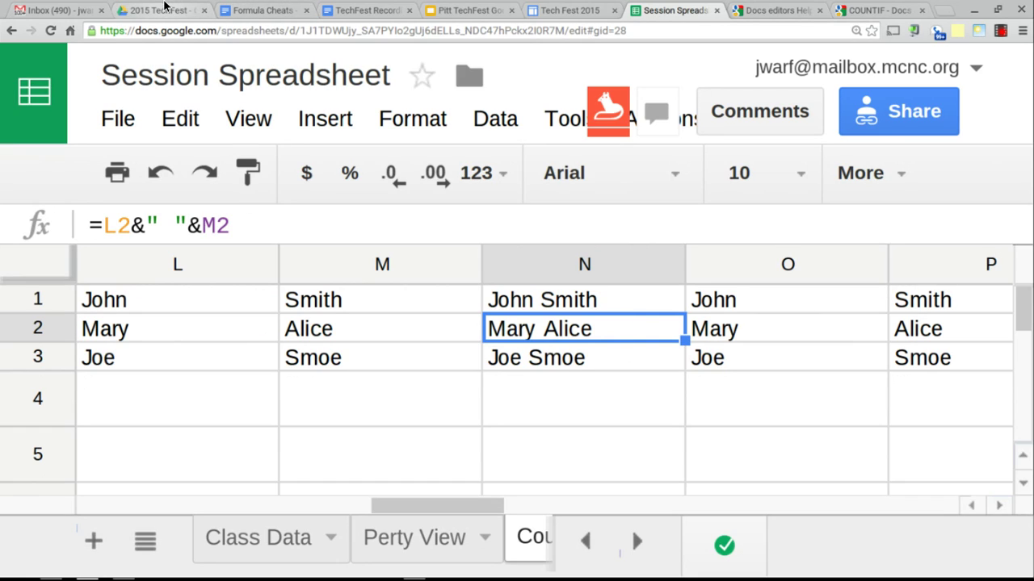
pyautogui.click(450, 6)
# - Enlarge the deck, view closing contact slide 5, then return to title slide 1
pyautogui.hotkey('ctrl', '+')
pyautogui.hotkey('ctrl', '+')
pyautogui.hotkey('ctrl', '+')
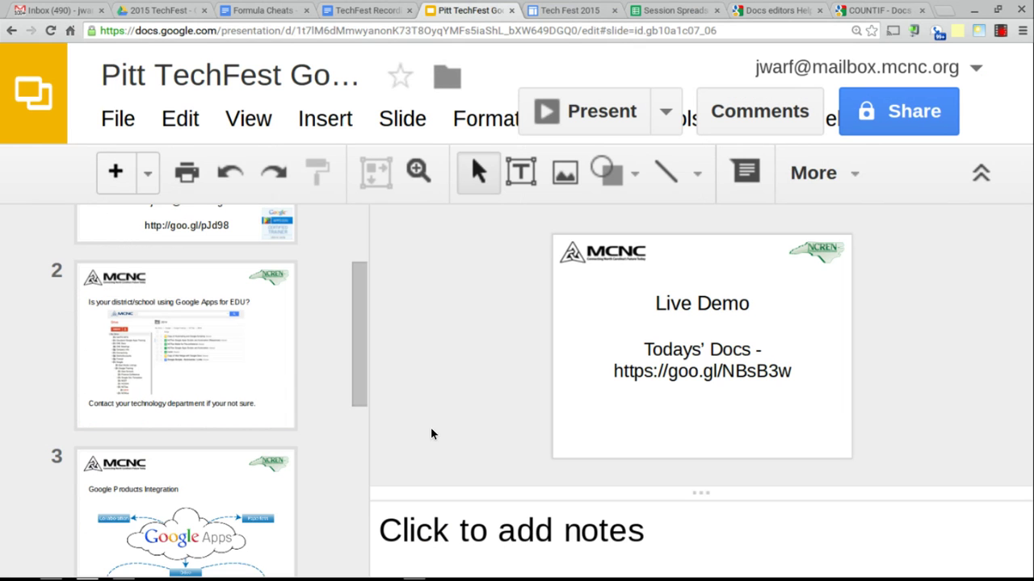
pyautogui.scroll(-3, 216, 511)
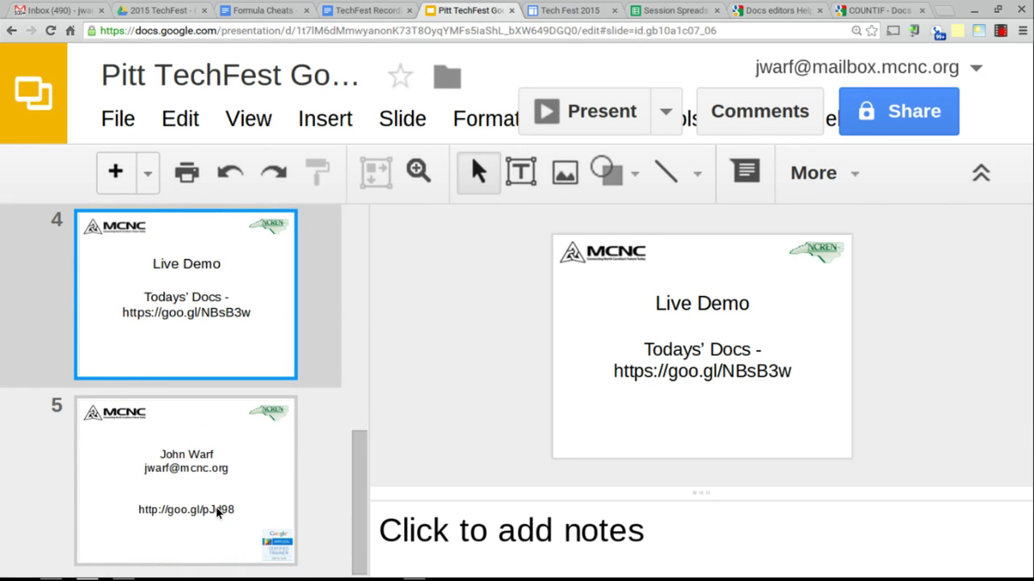
pyautogui.click(217, 511)
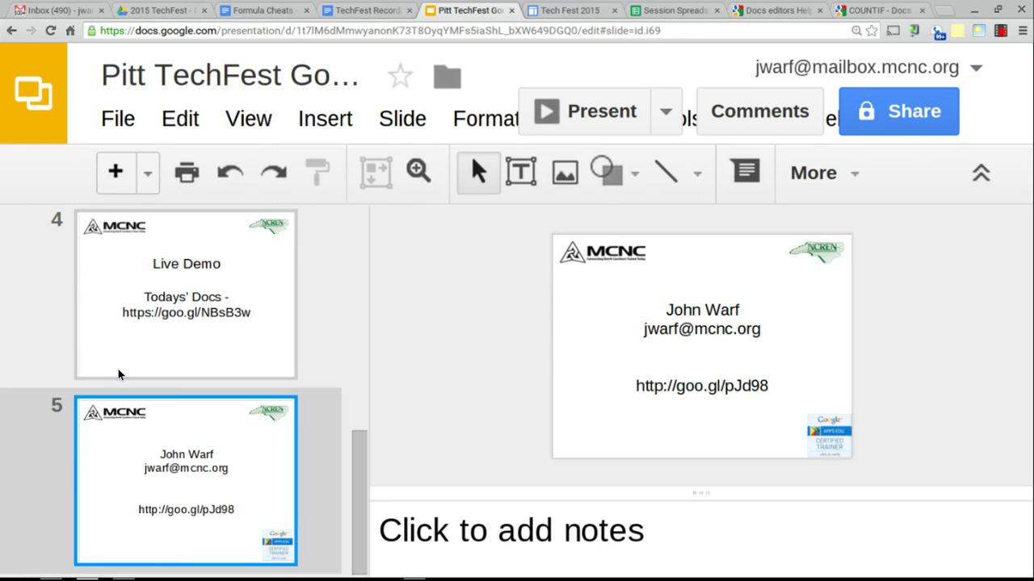
pyautogui.scroll(7, 119, 372)
pyautogui.click(138, 365)
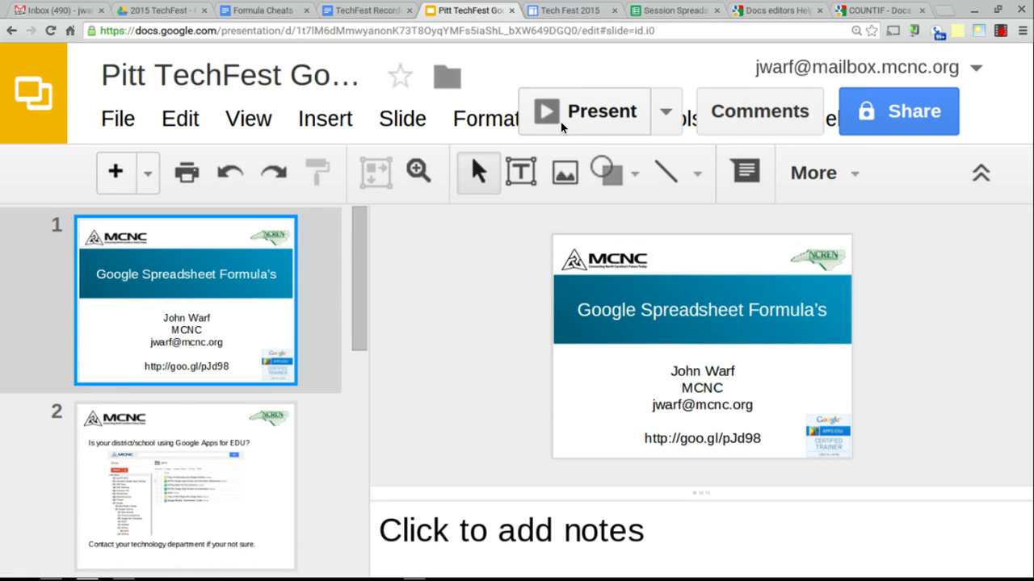